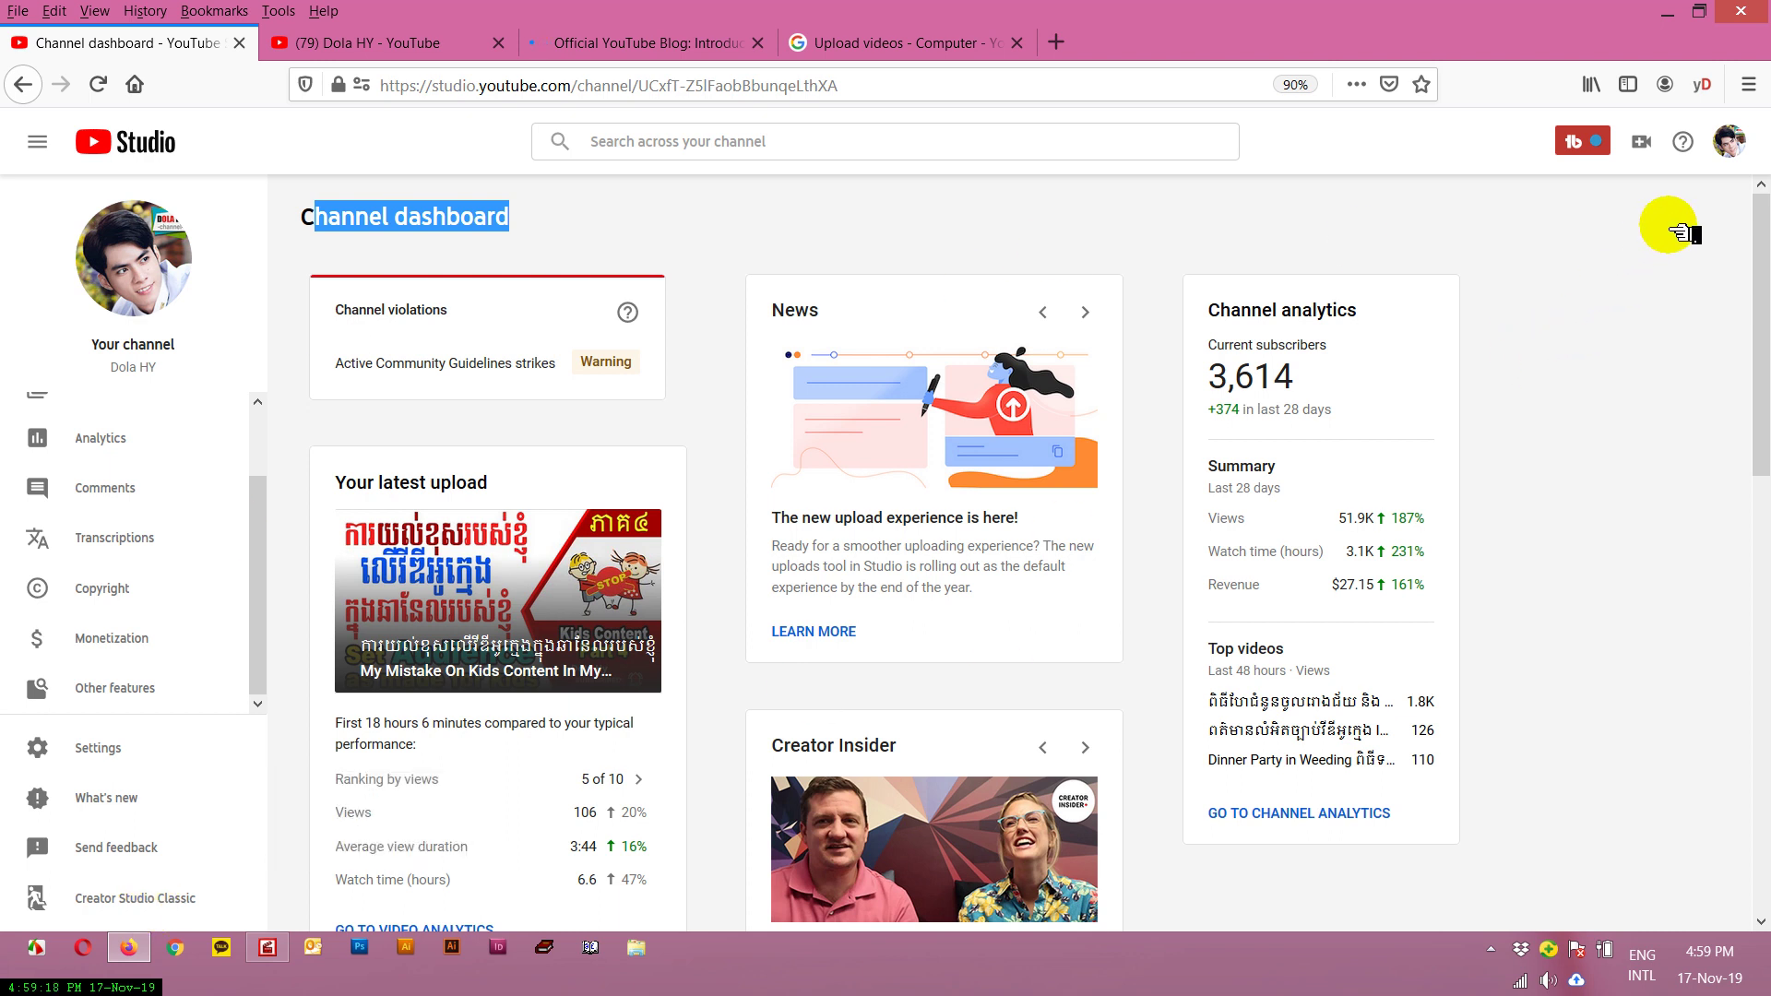
- View the account menu options and the details of the active Community Guidelines strikes warning
click(1731, 147)
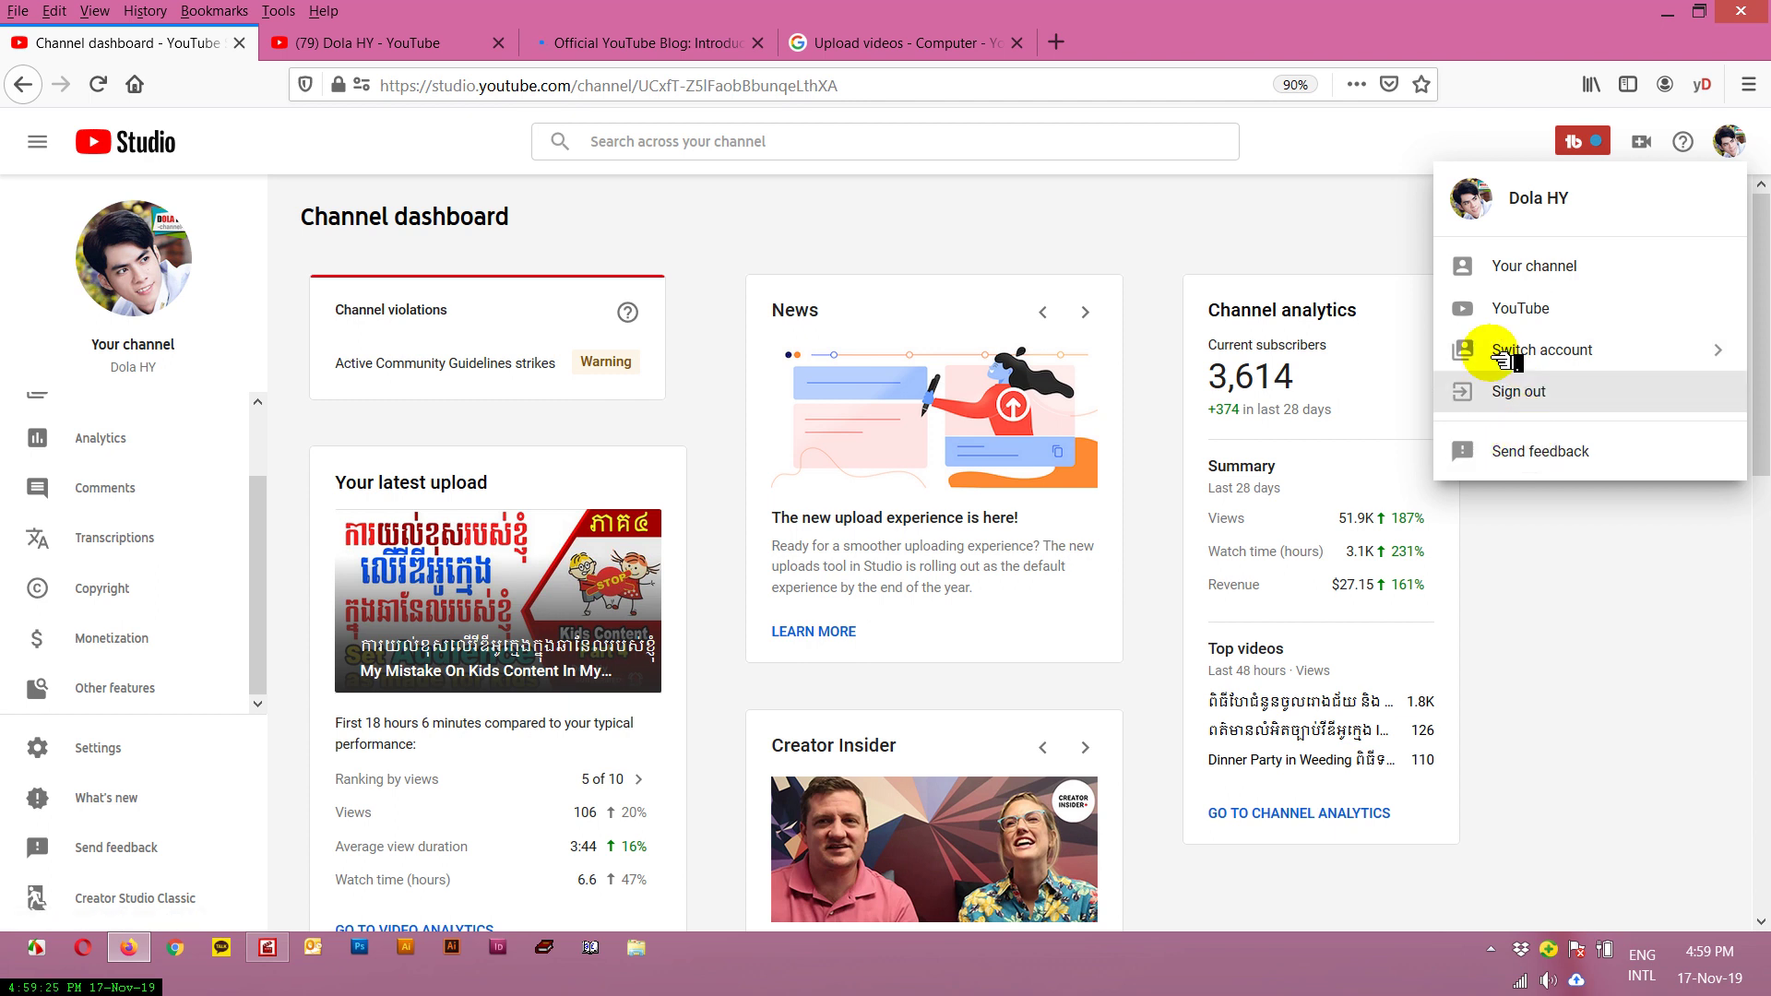
click(378, 274)
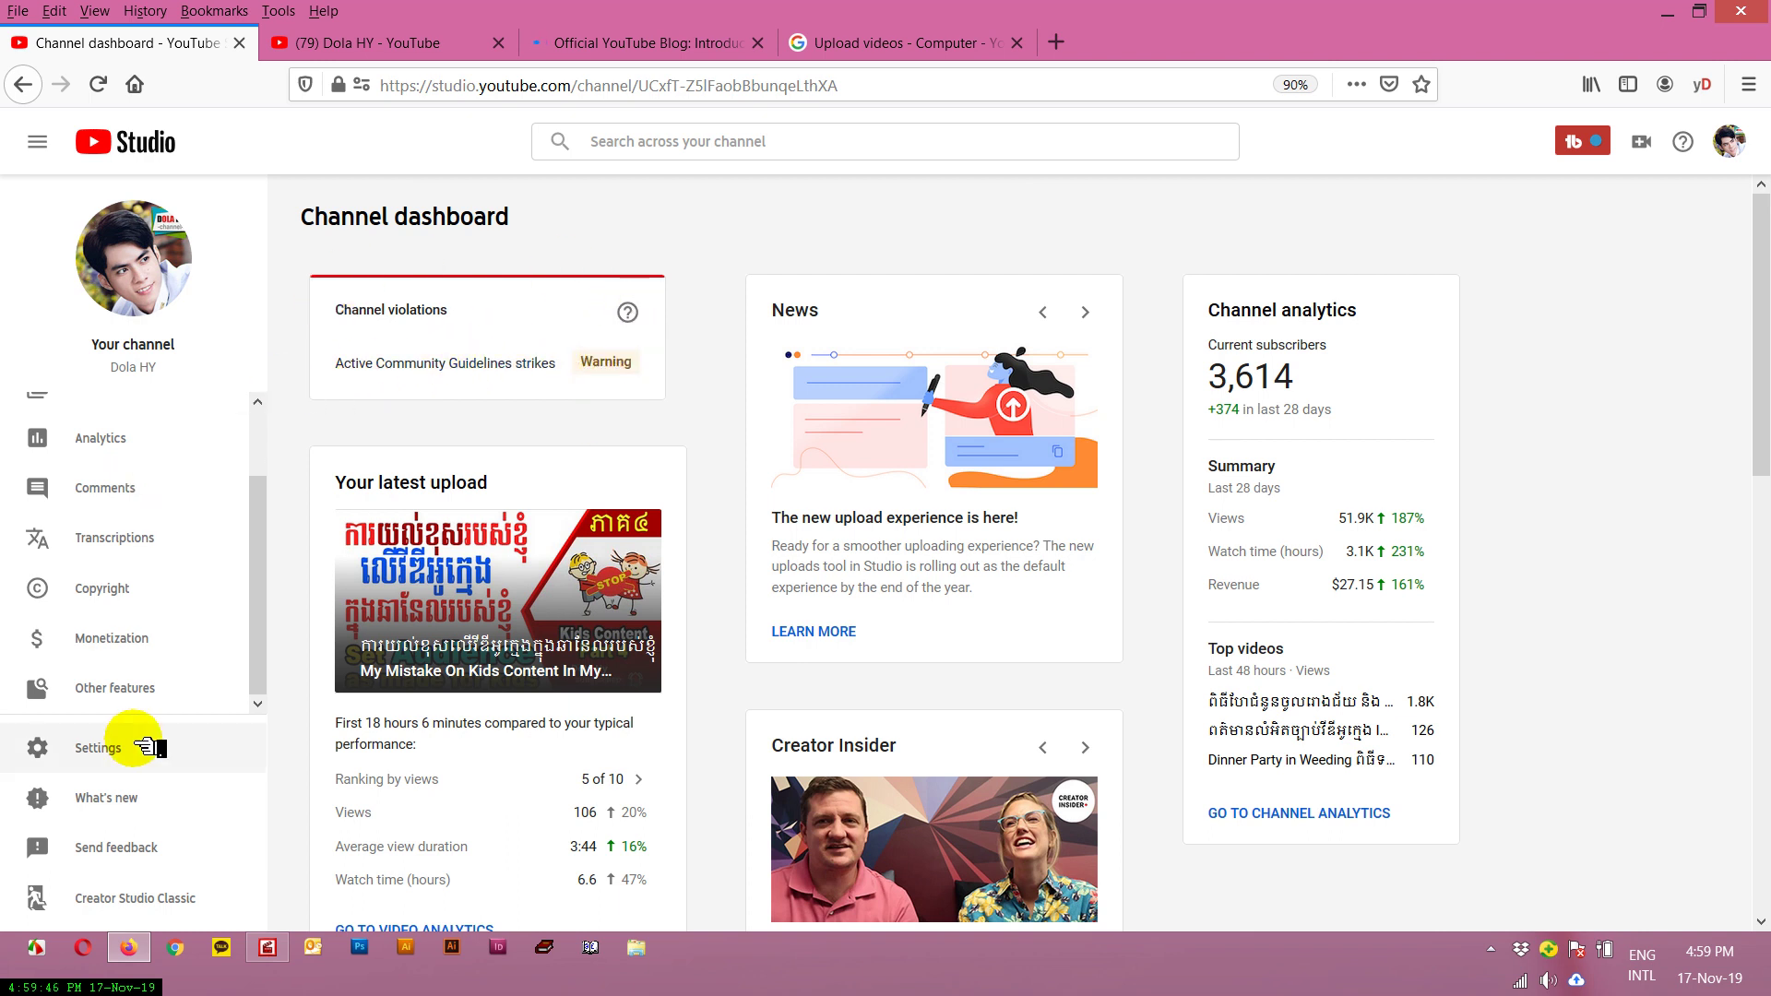
click(429, 368)
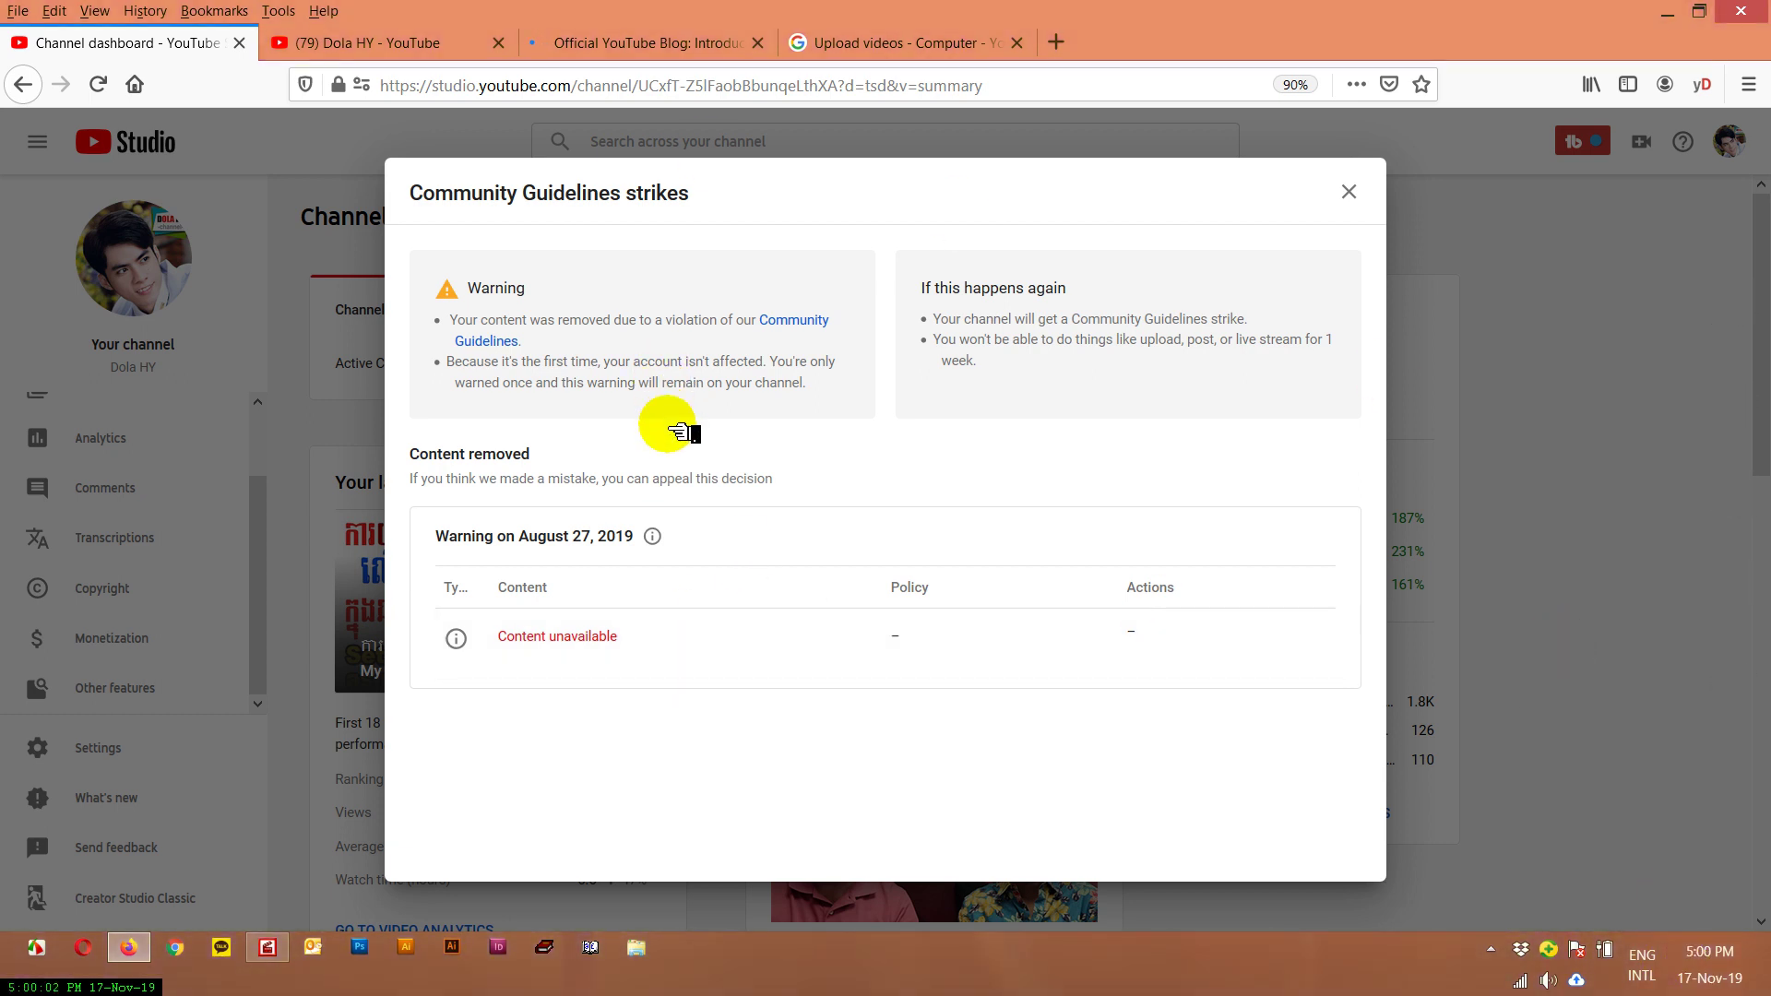
click(1348, 191)
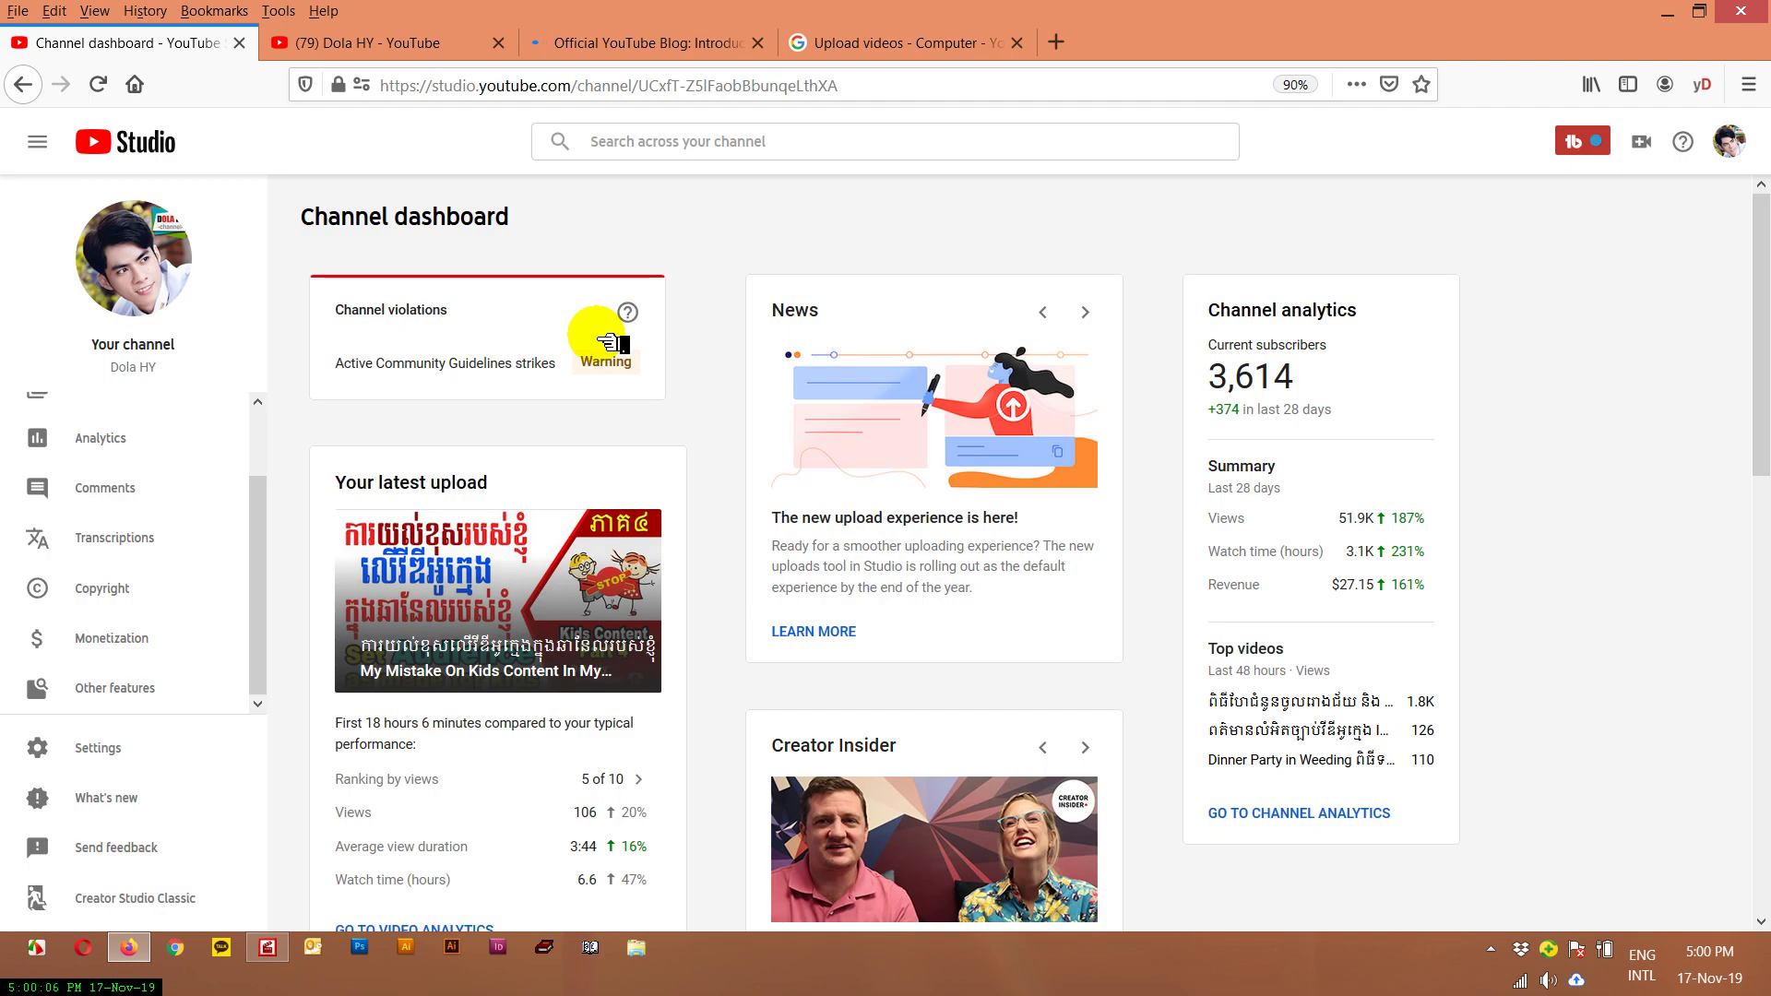
- Examine the Channel analytics card: current subscribers, 28-day change, views, watch time and revenue summary, and top videos
scroll(609, 343, down, 2)
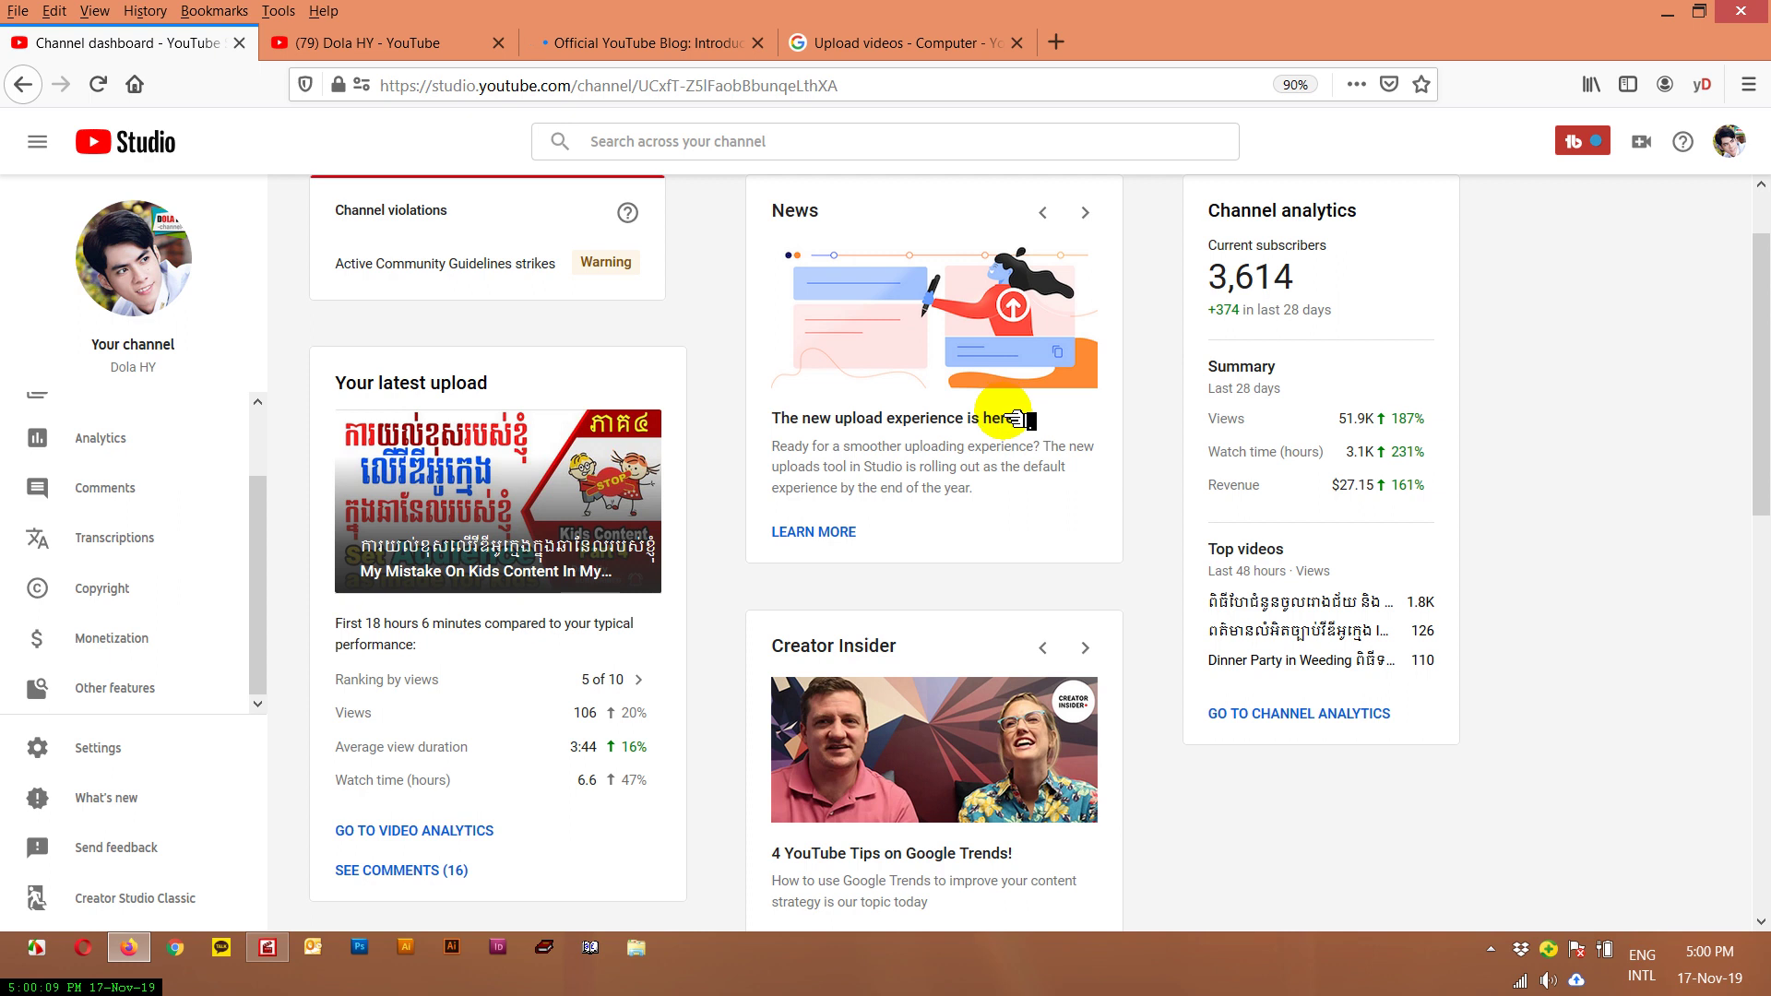
scroll(1014, 420, up, 2)
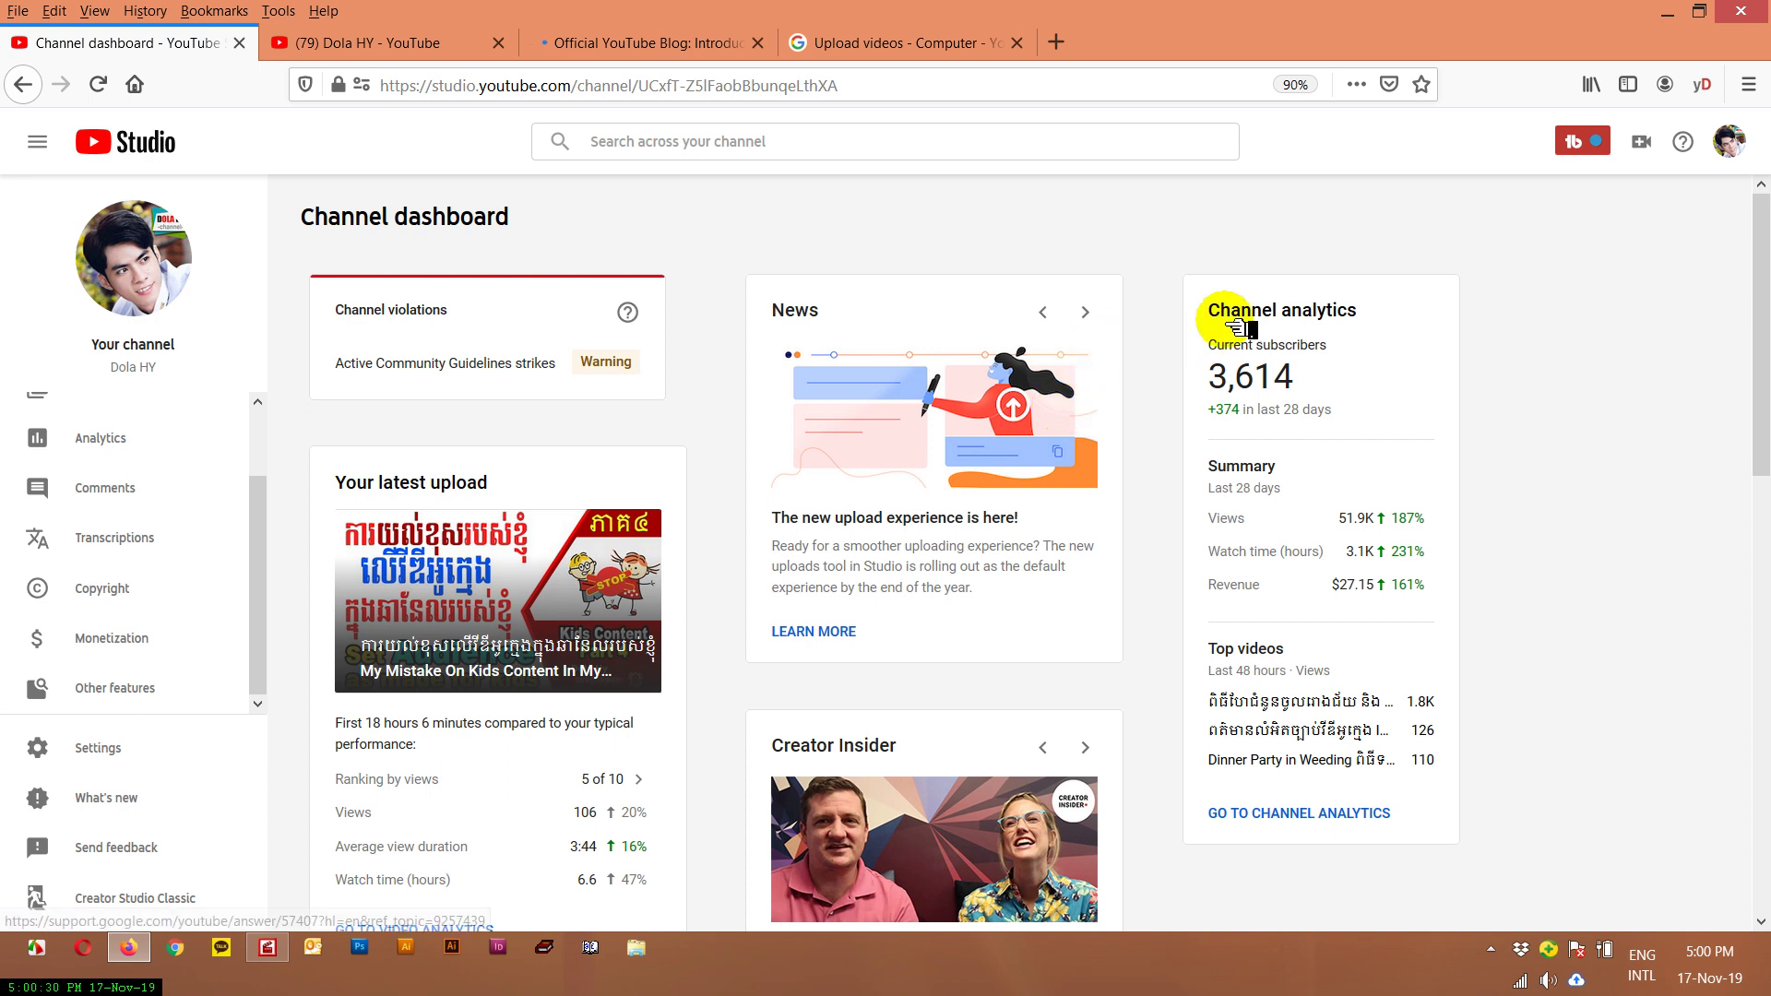
drag(1233, 319, 1225, 378)
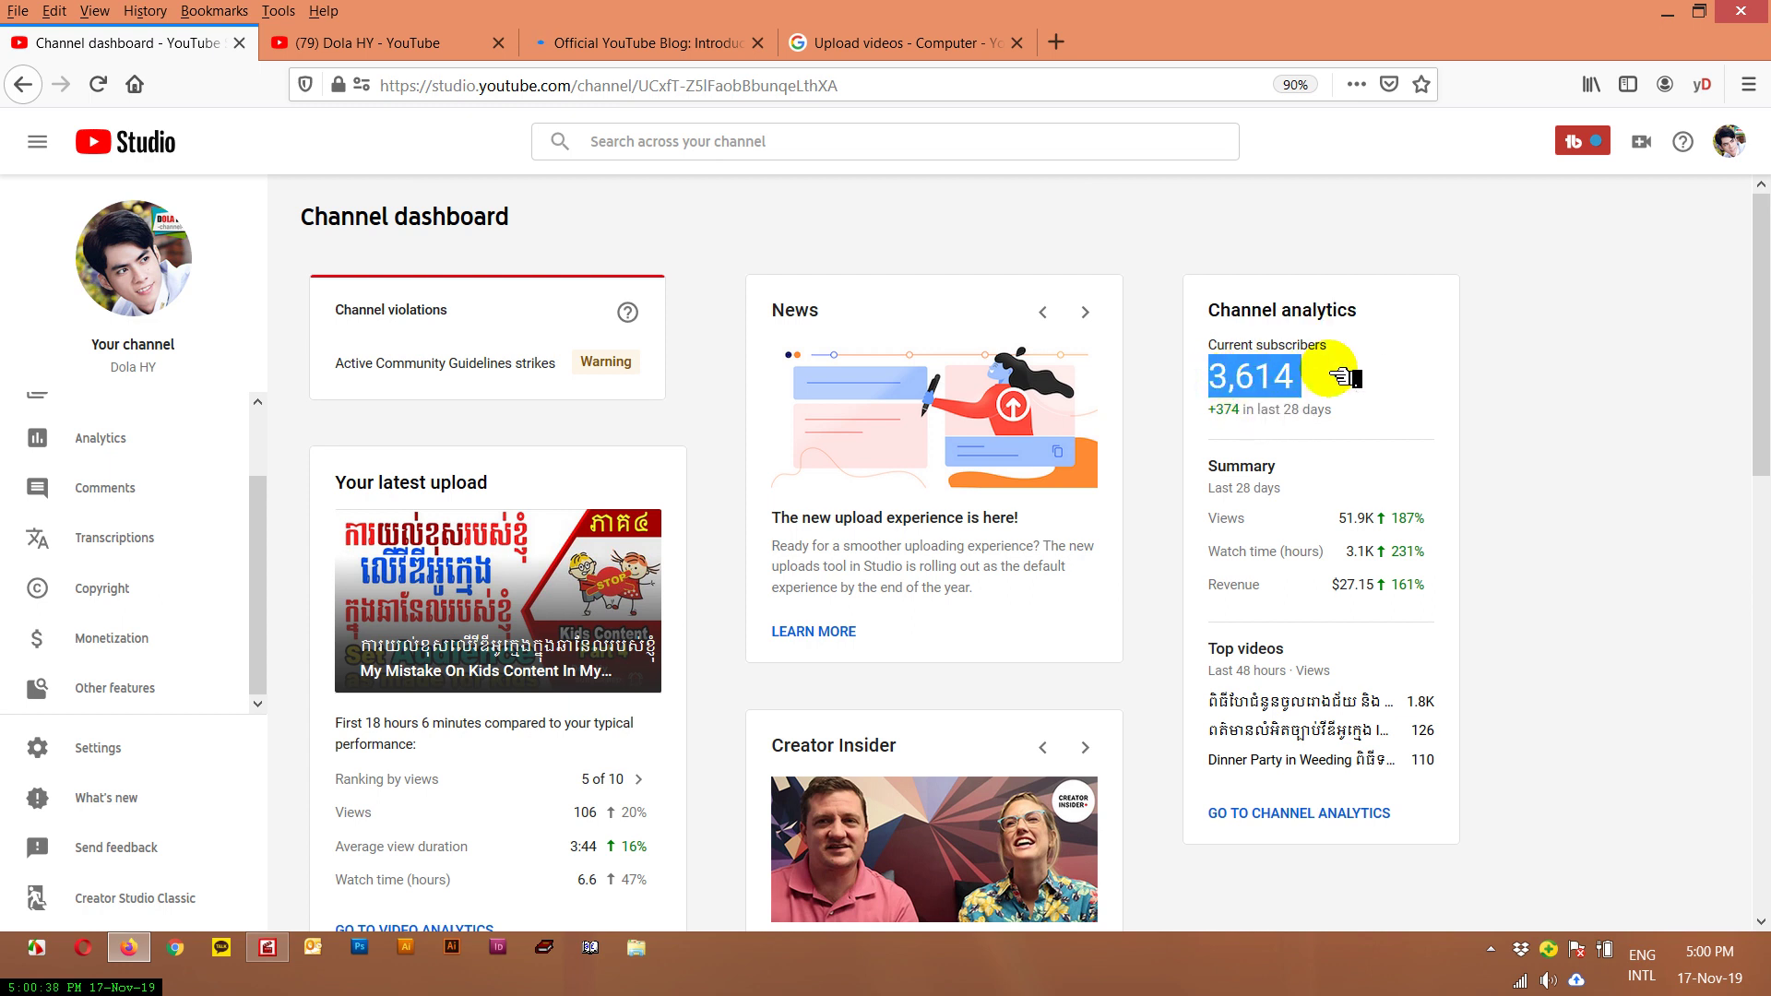
drag(1326, 376, 1220, 378)
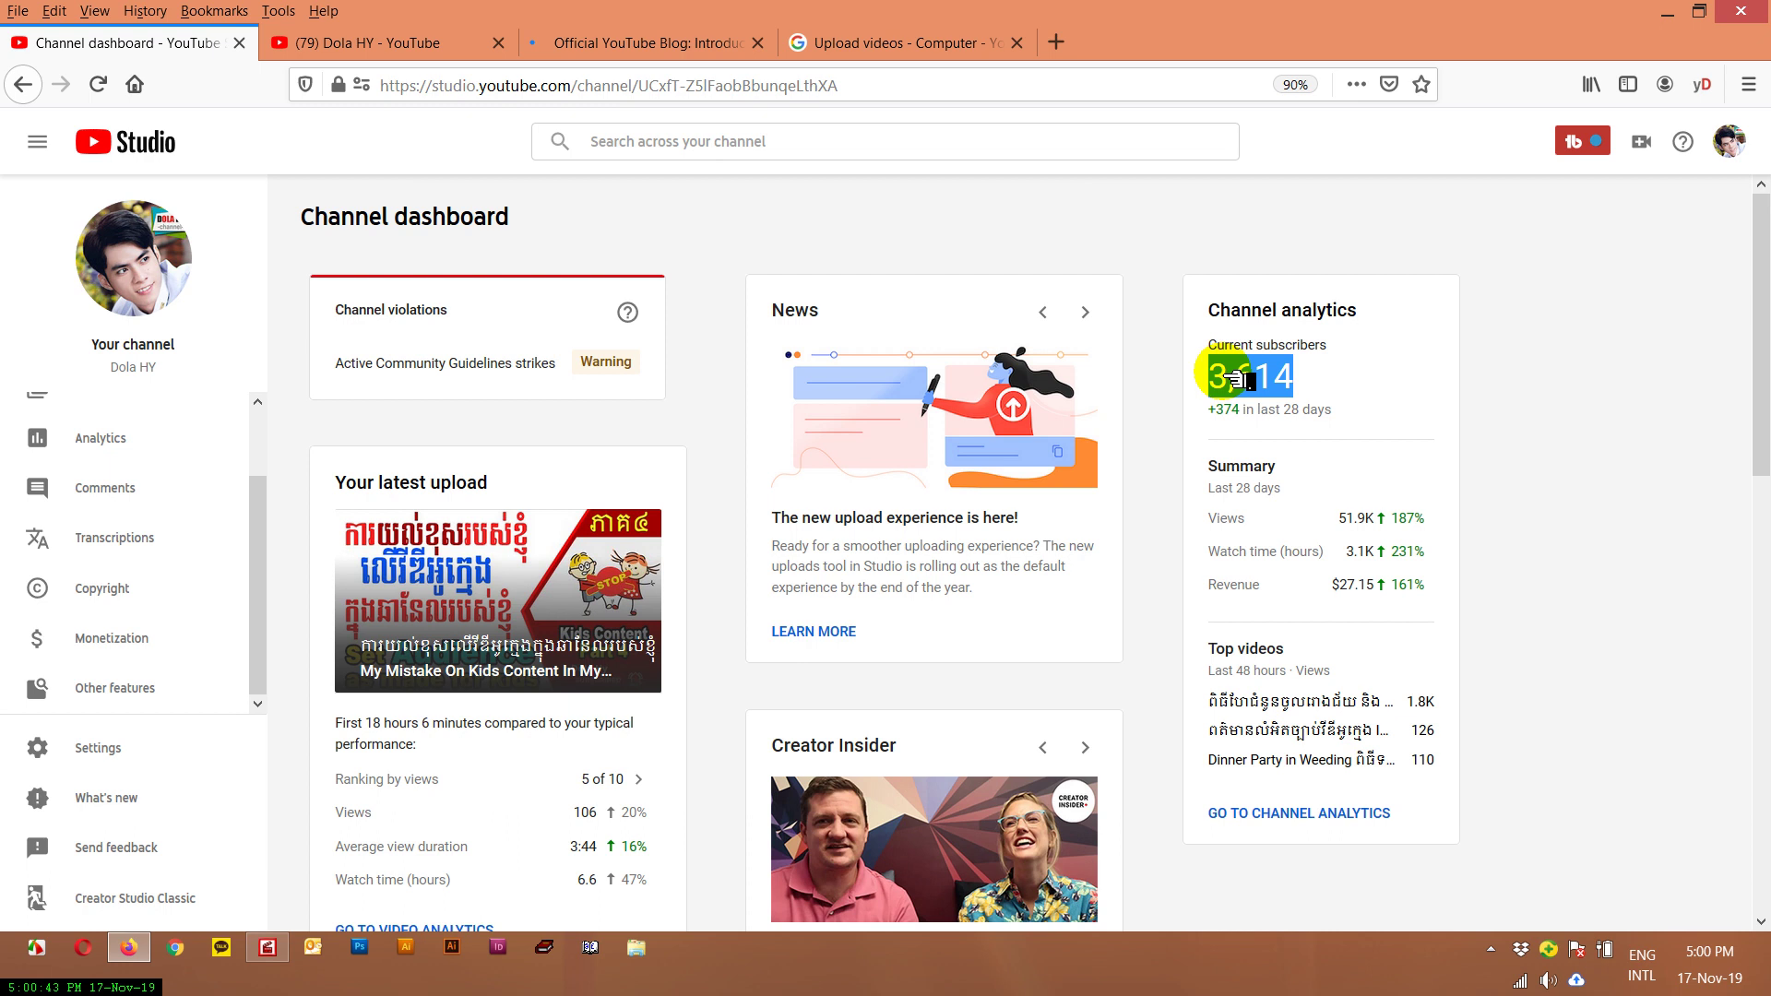
drag(1208, 415, 1241, 413)
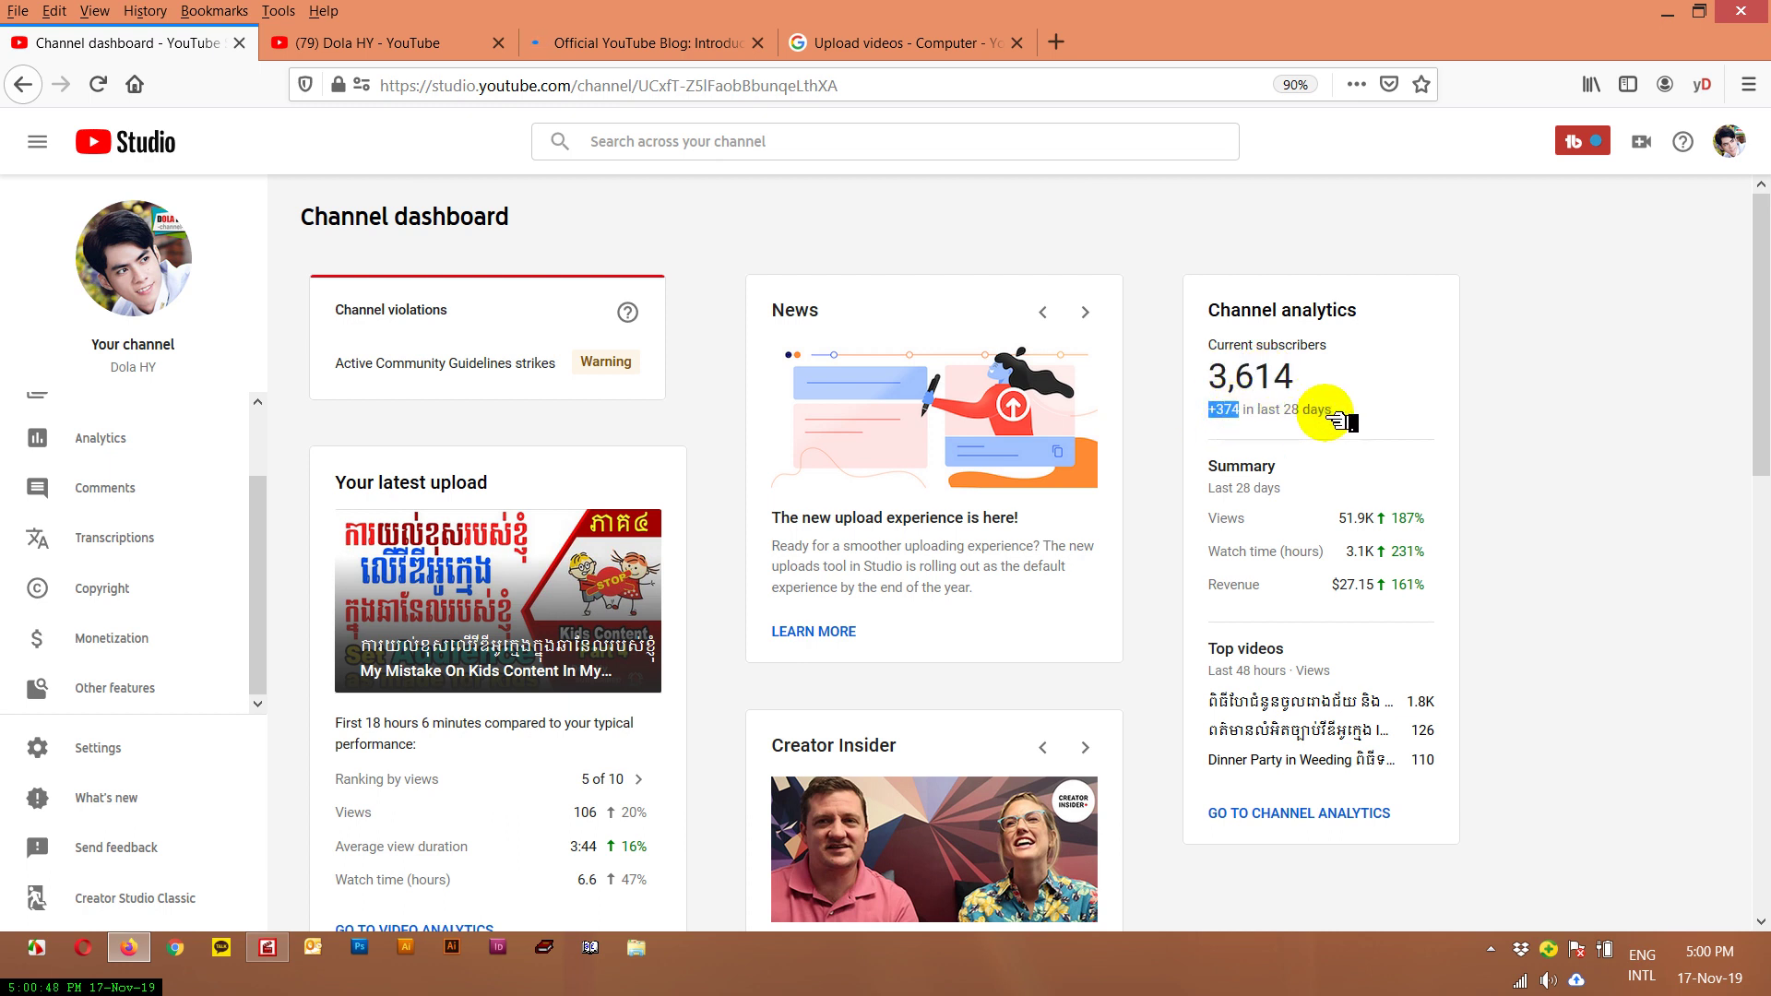
drag(1291, 475, 1219, 467)
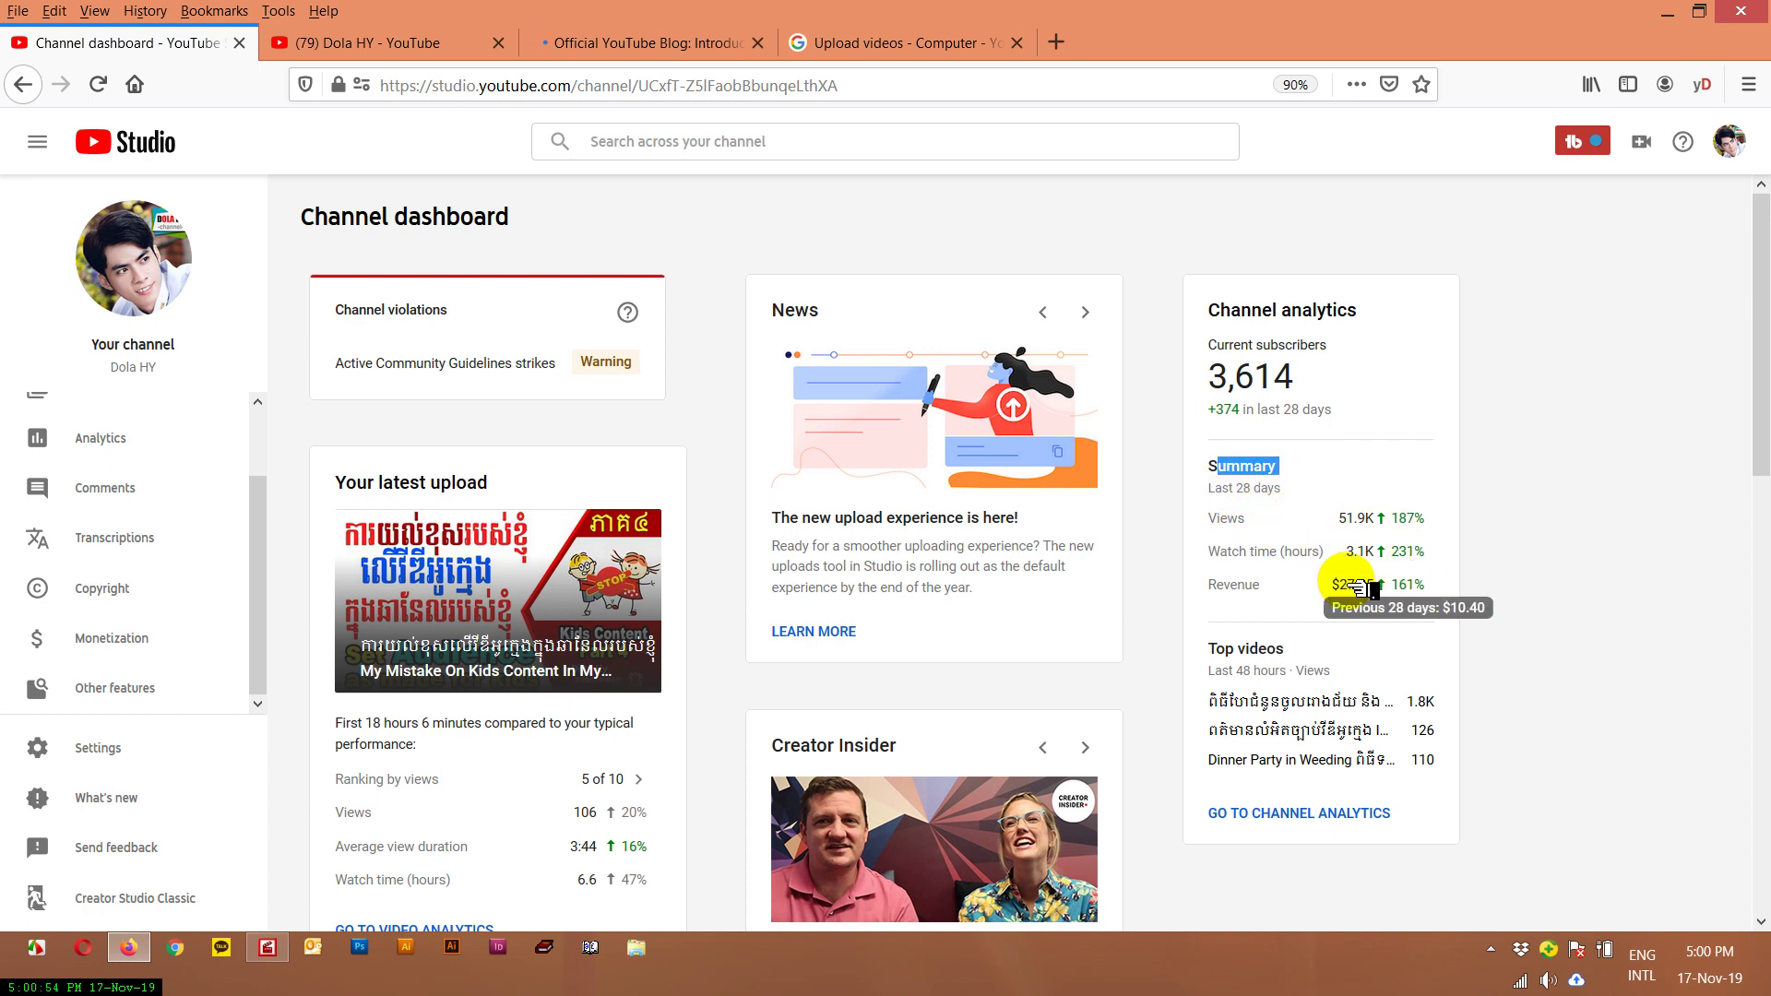
drag(1338, 585, 1454, 581)
click(1446, 595)
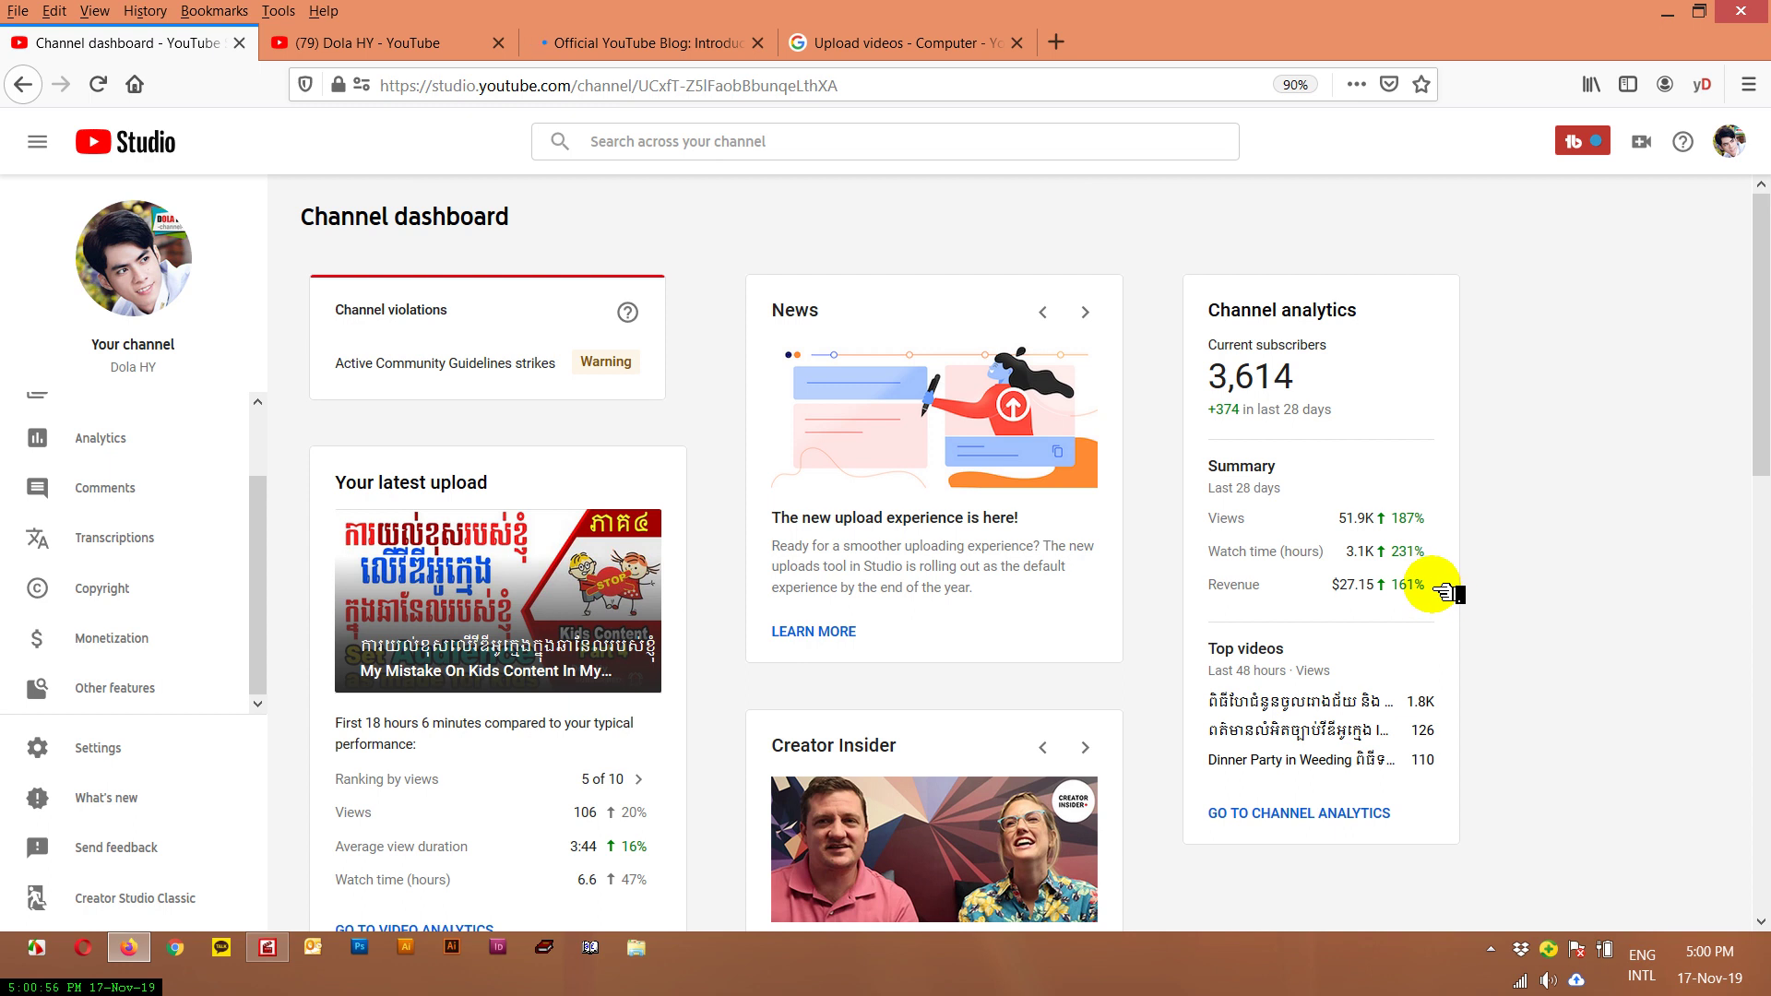
scroll(1444, 593, down, 2)
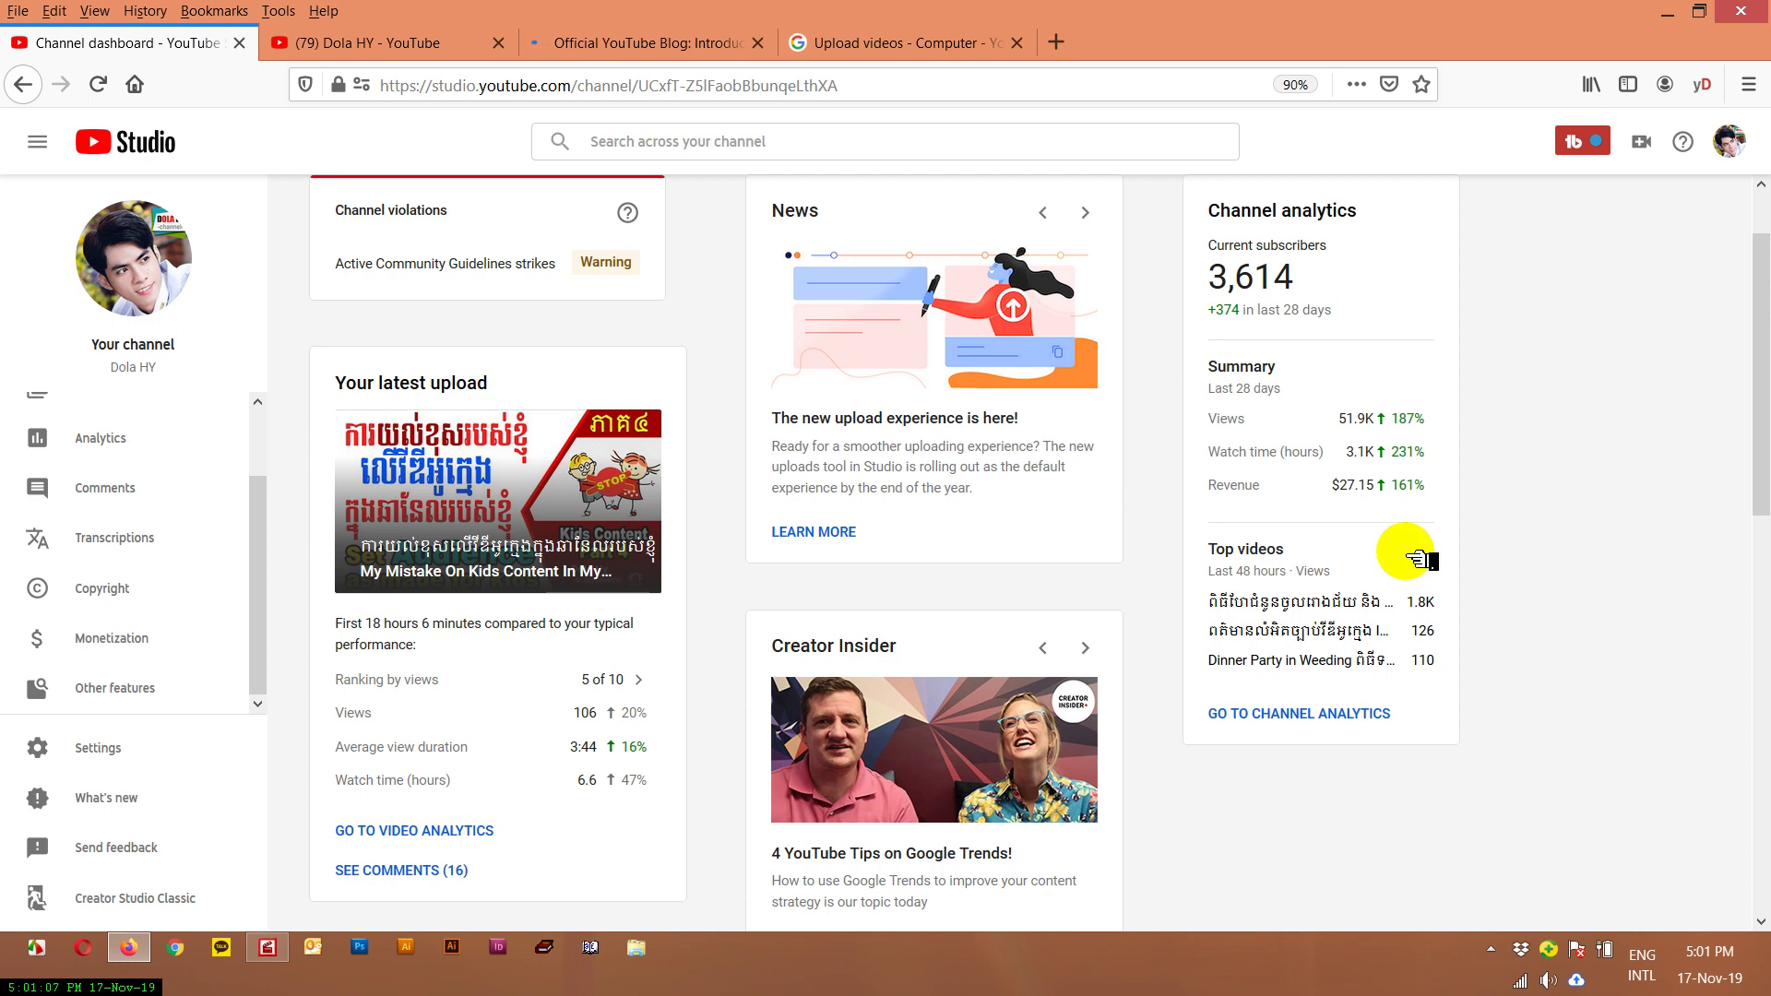
scroll(1406, 551, down, 1)
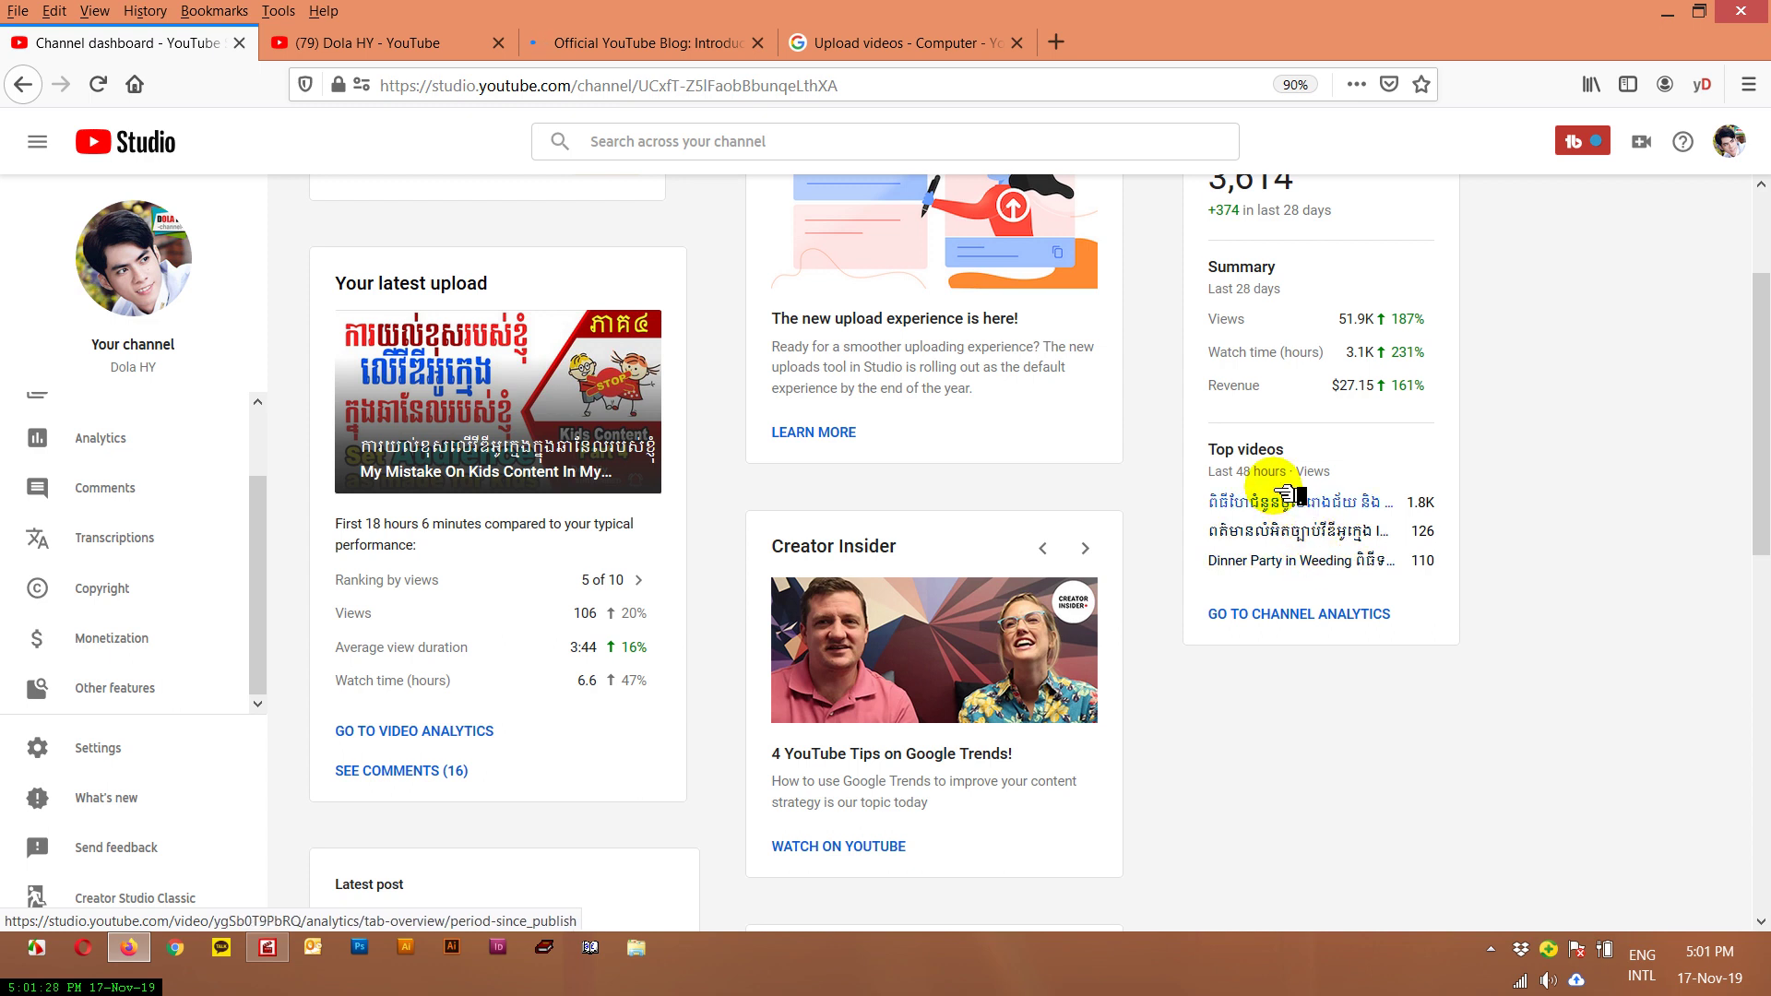
- Browse the News card's announcements back to the first item, "The new Studio lands soon"
scroll(1036, 578, up, 2)
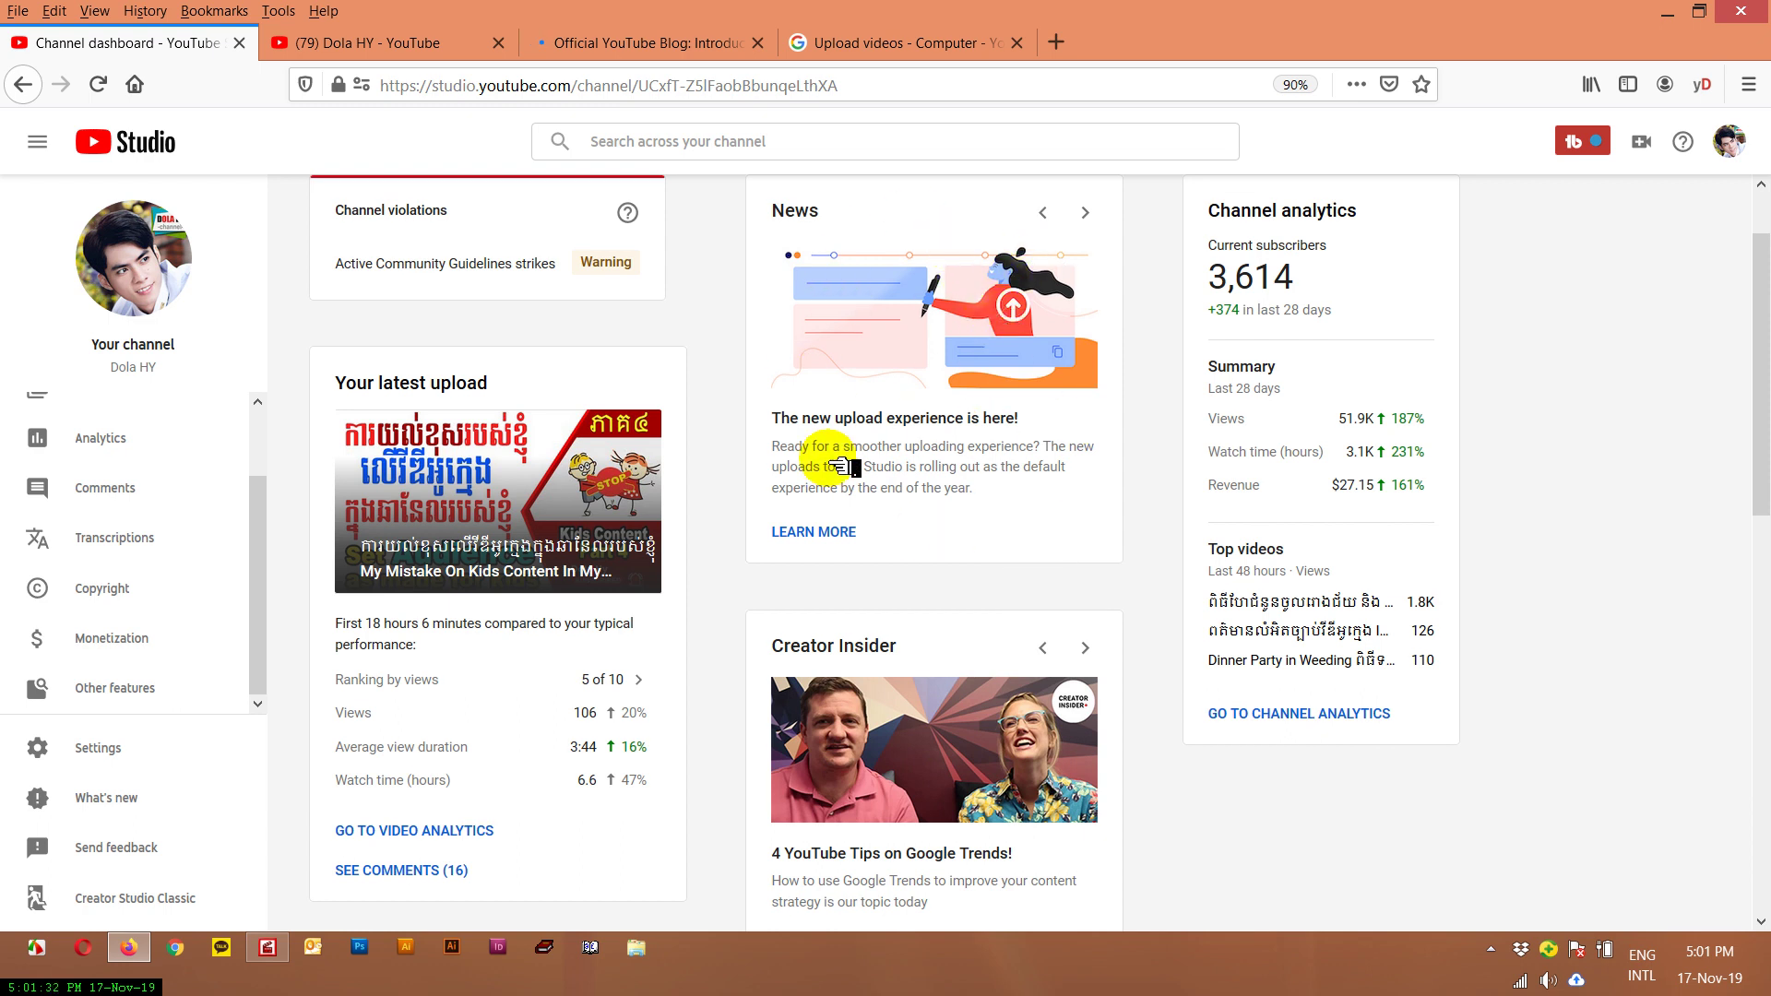
click(1084, 212)
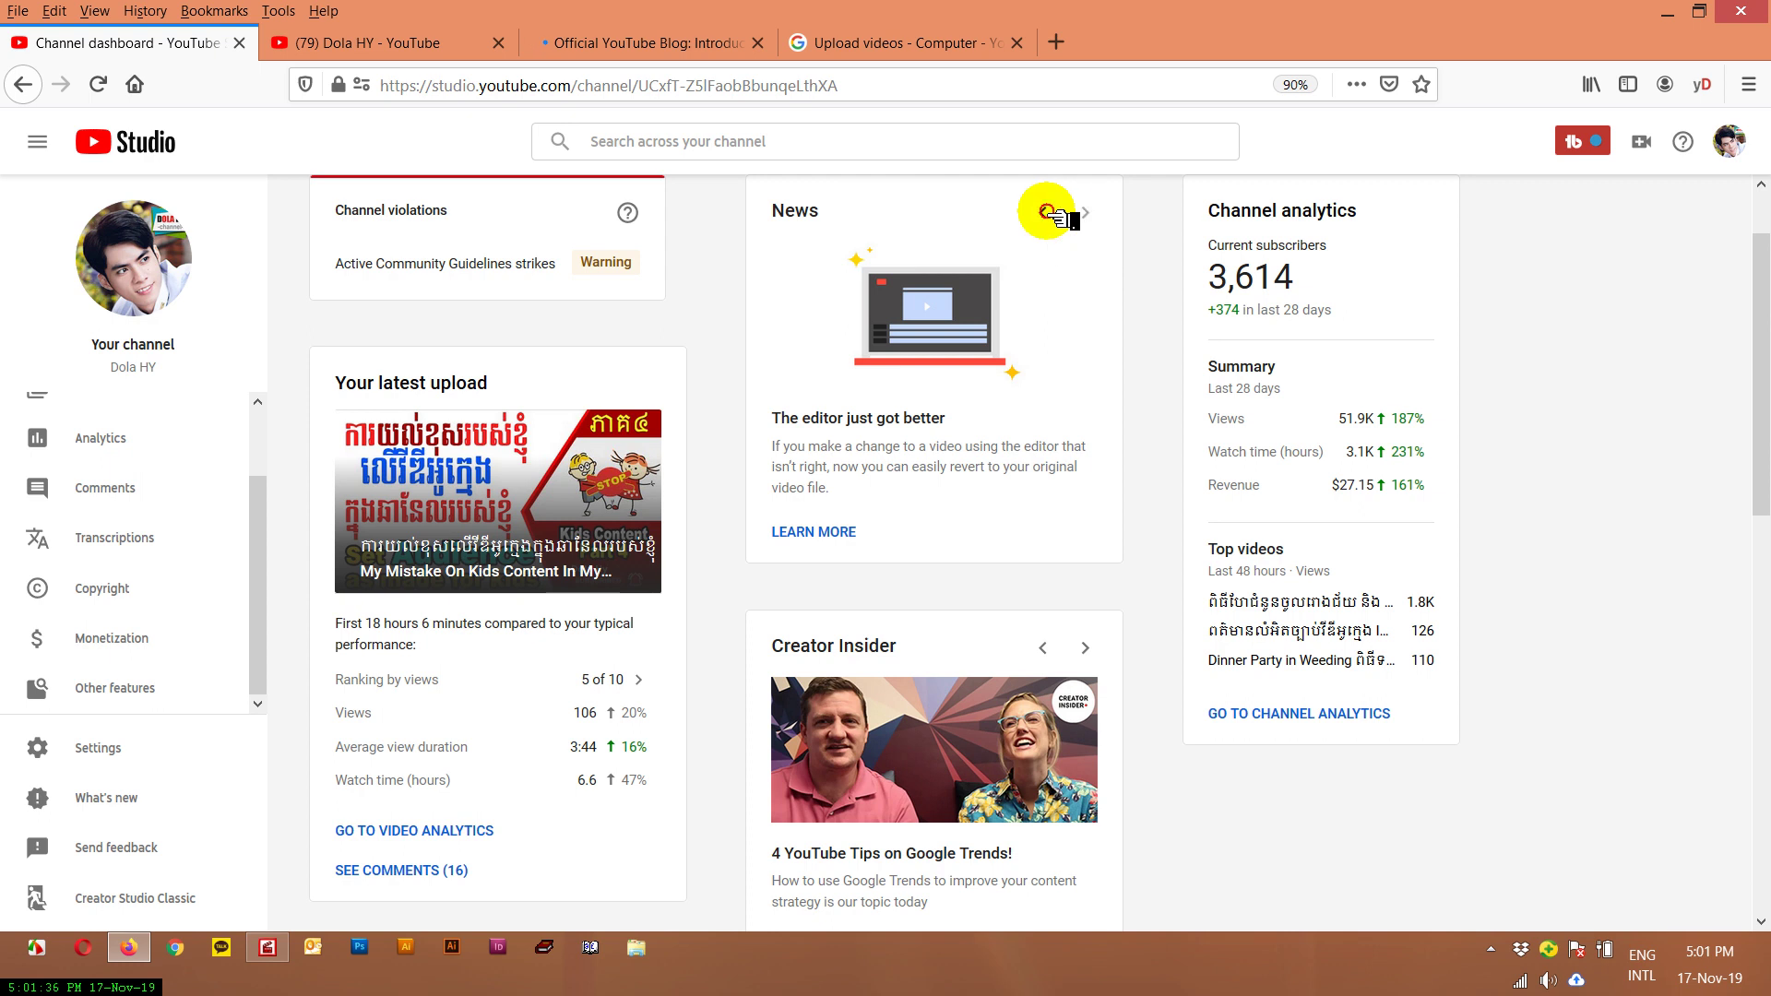
click(1043, 212)
click(1043, 212)
click(1043, 212)
click(1043, 212)
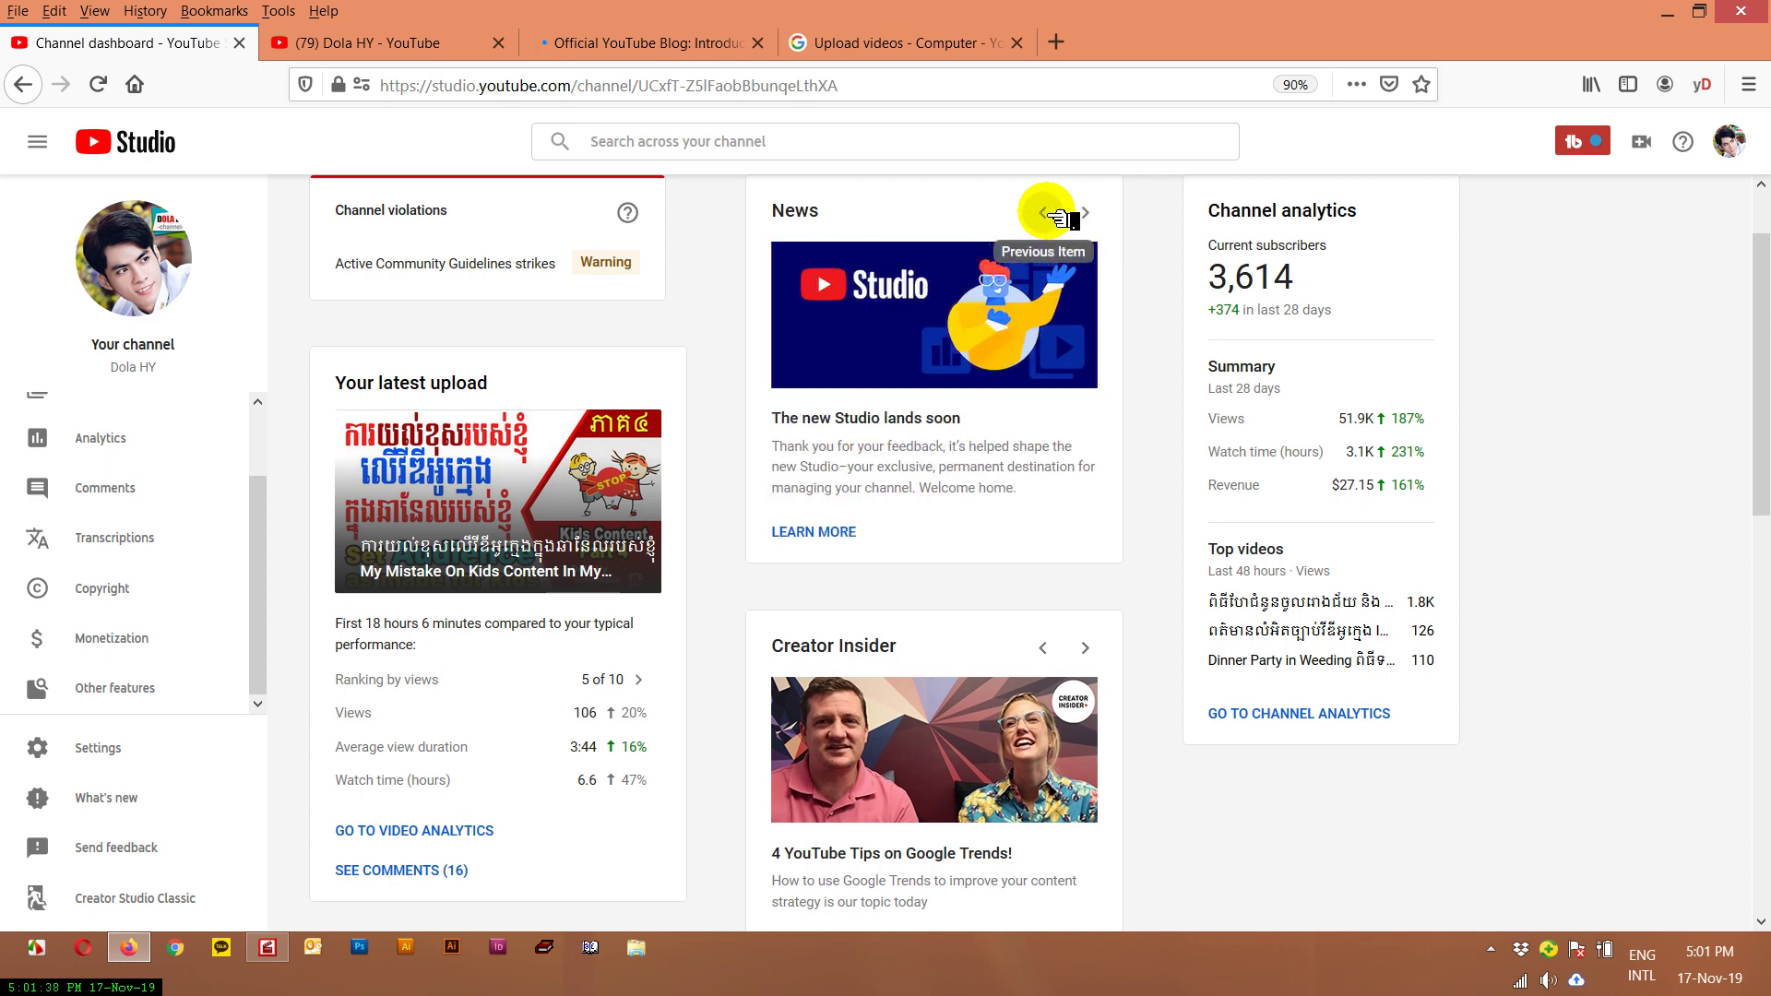
click(1044, 212)
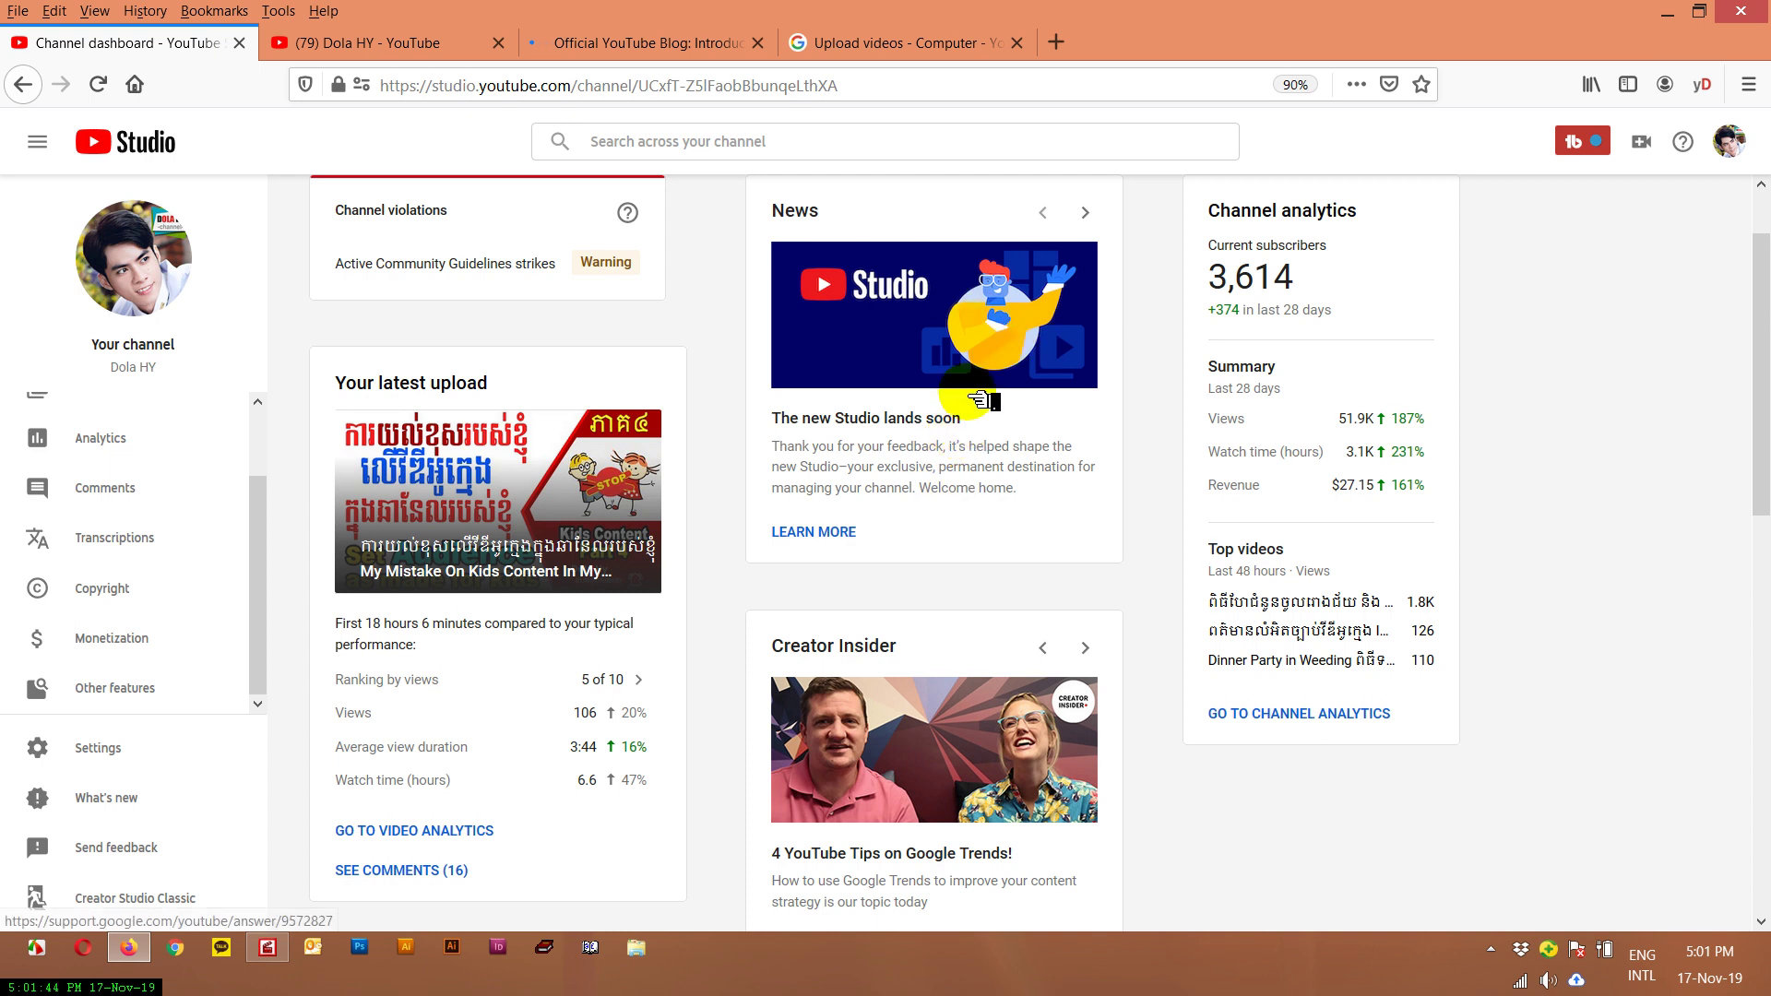
- Look over the Creator Insider card and the suggestions in the Ideas for you card
scroll(963, 388, down, 3)
scroll(977, 399, down, 1)
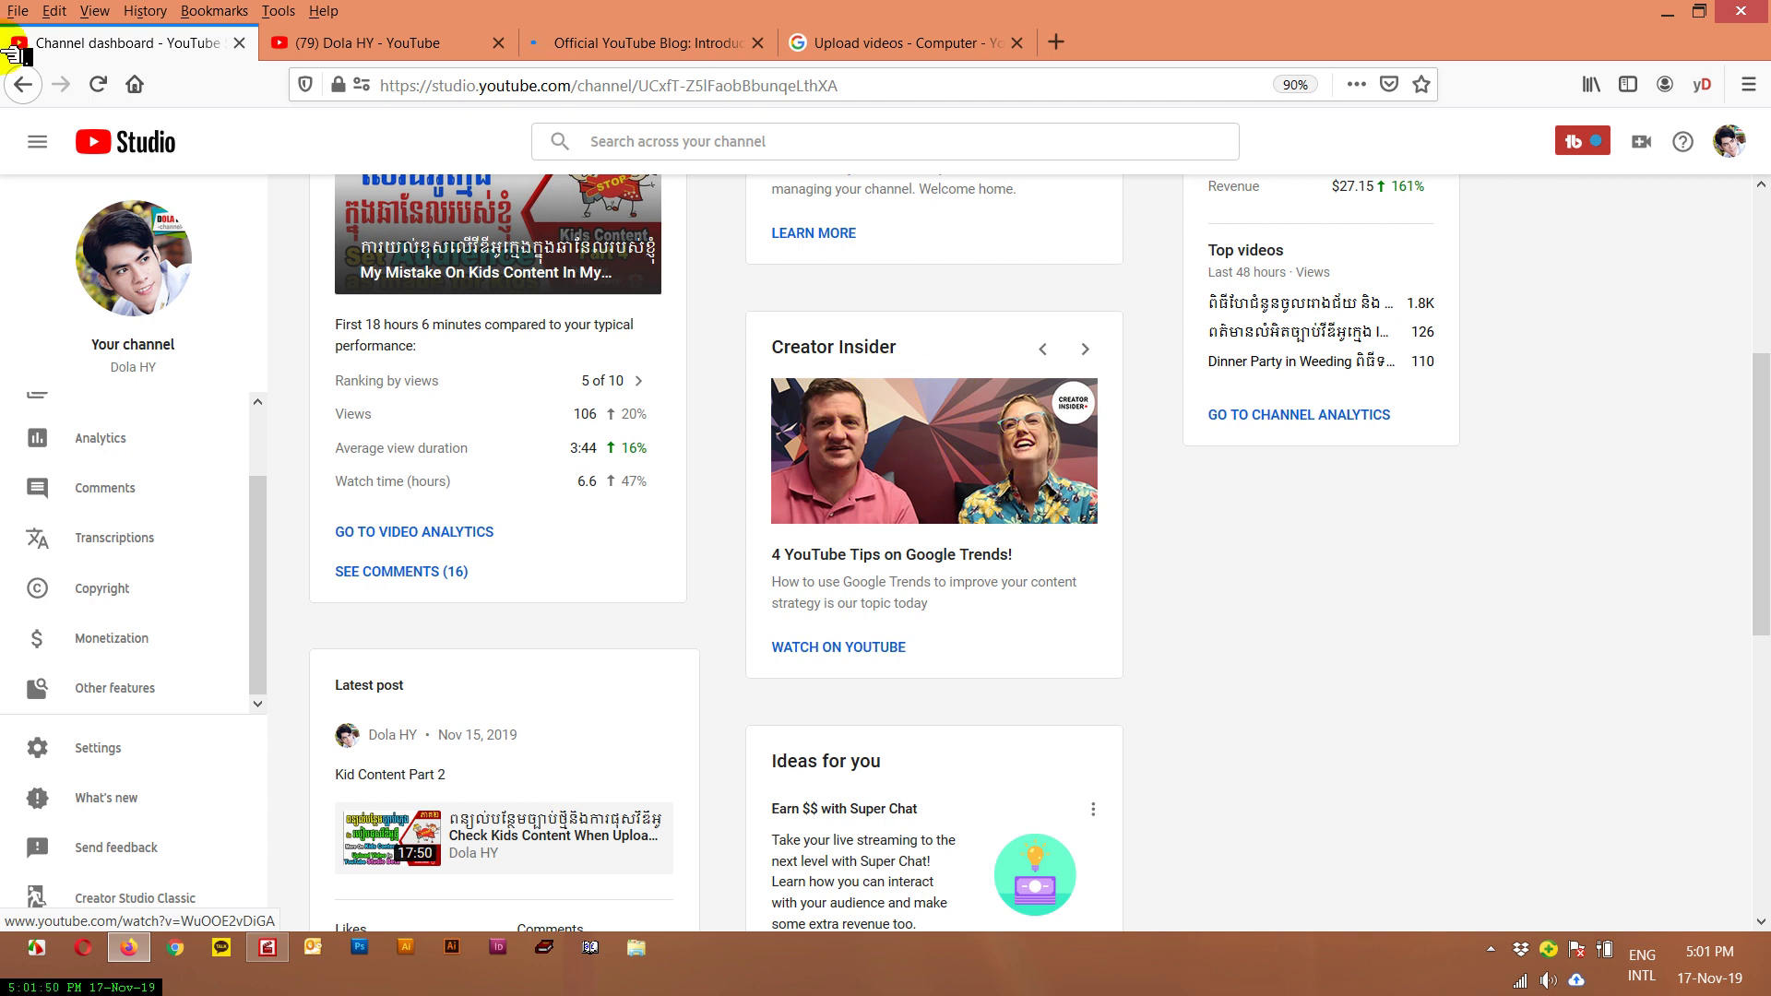
click(92, 798)
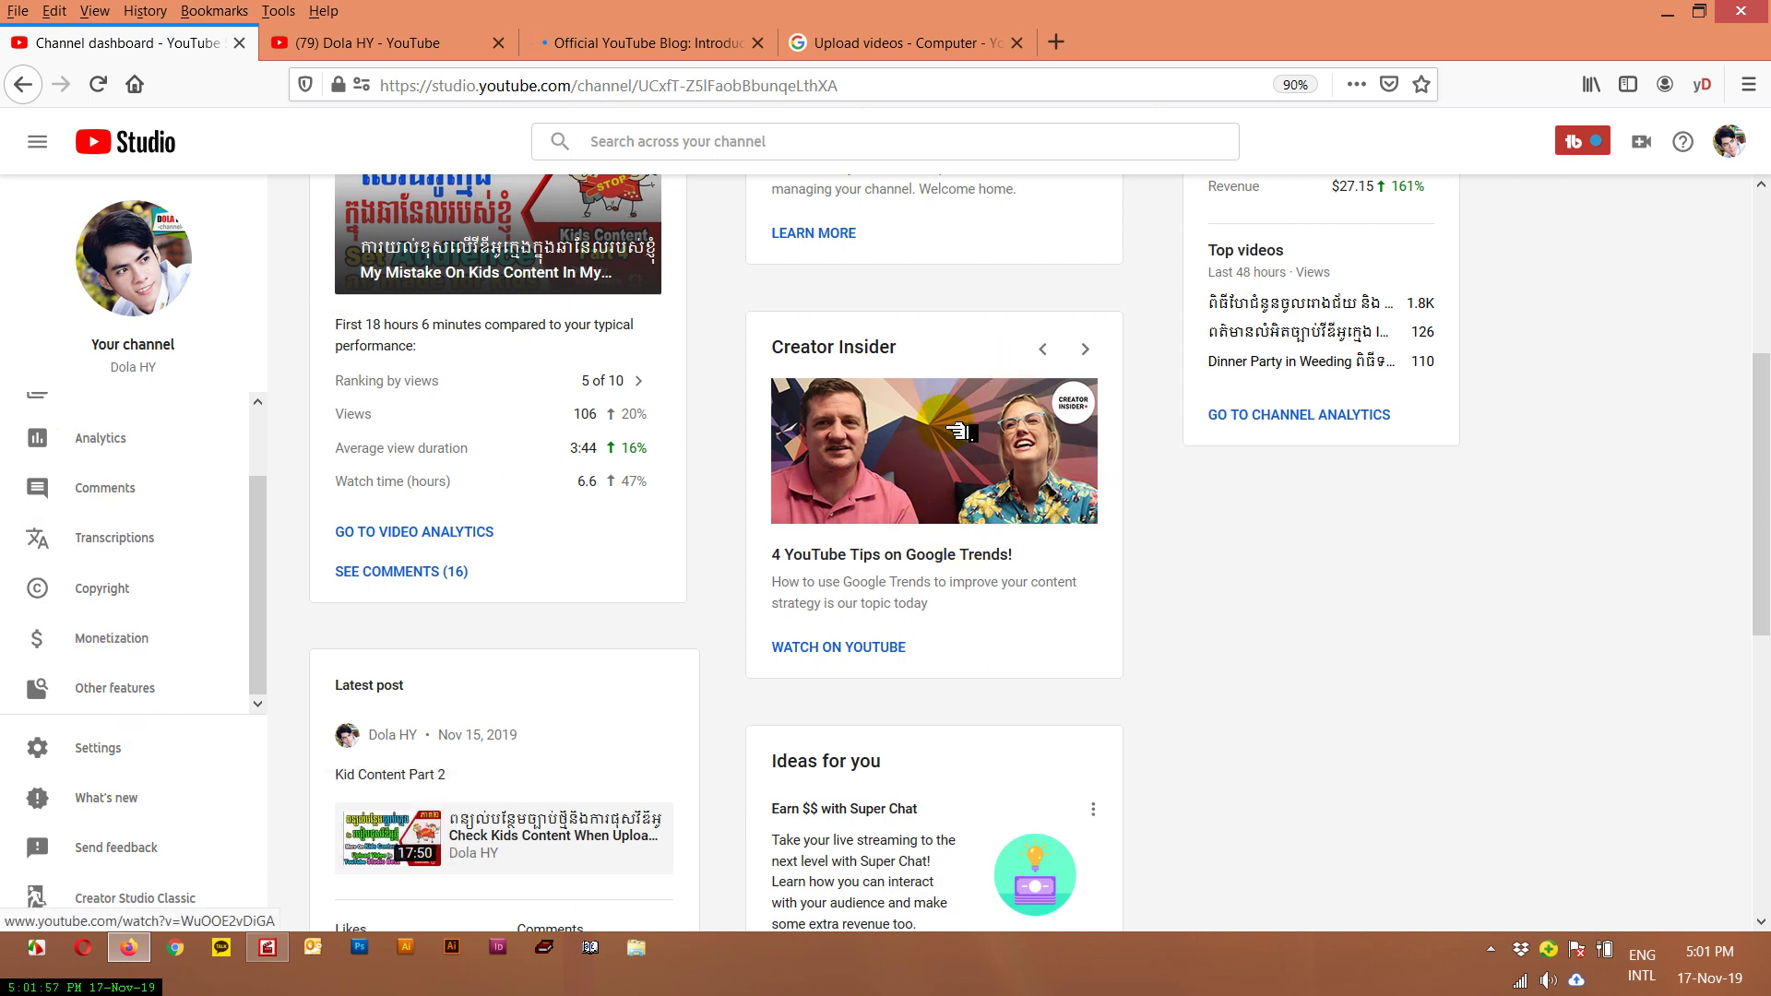
scroll(959, 440, down, 3)
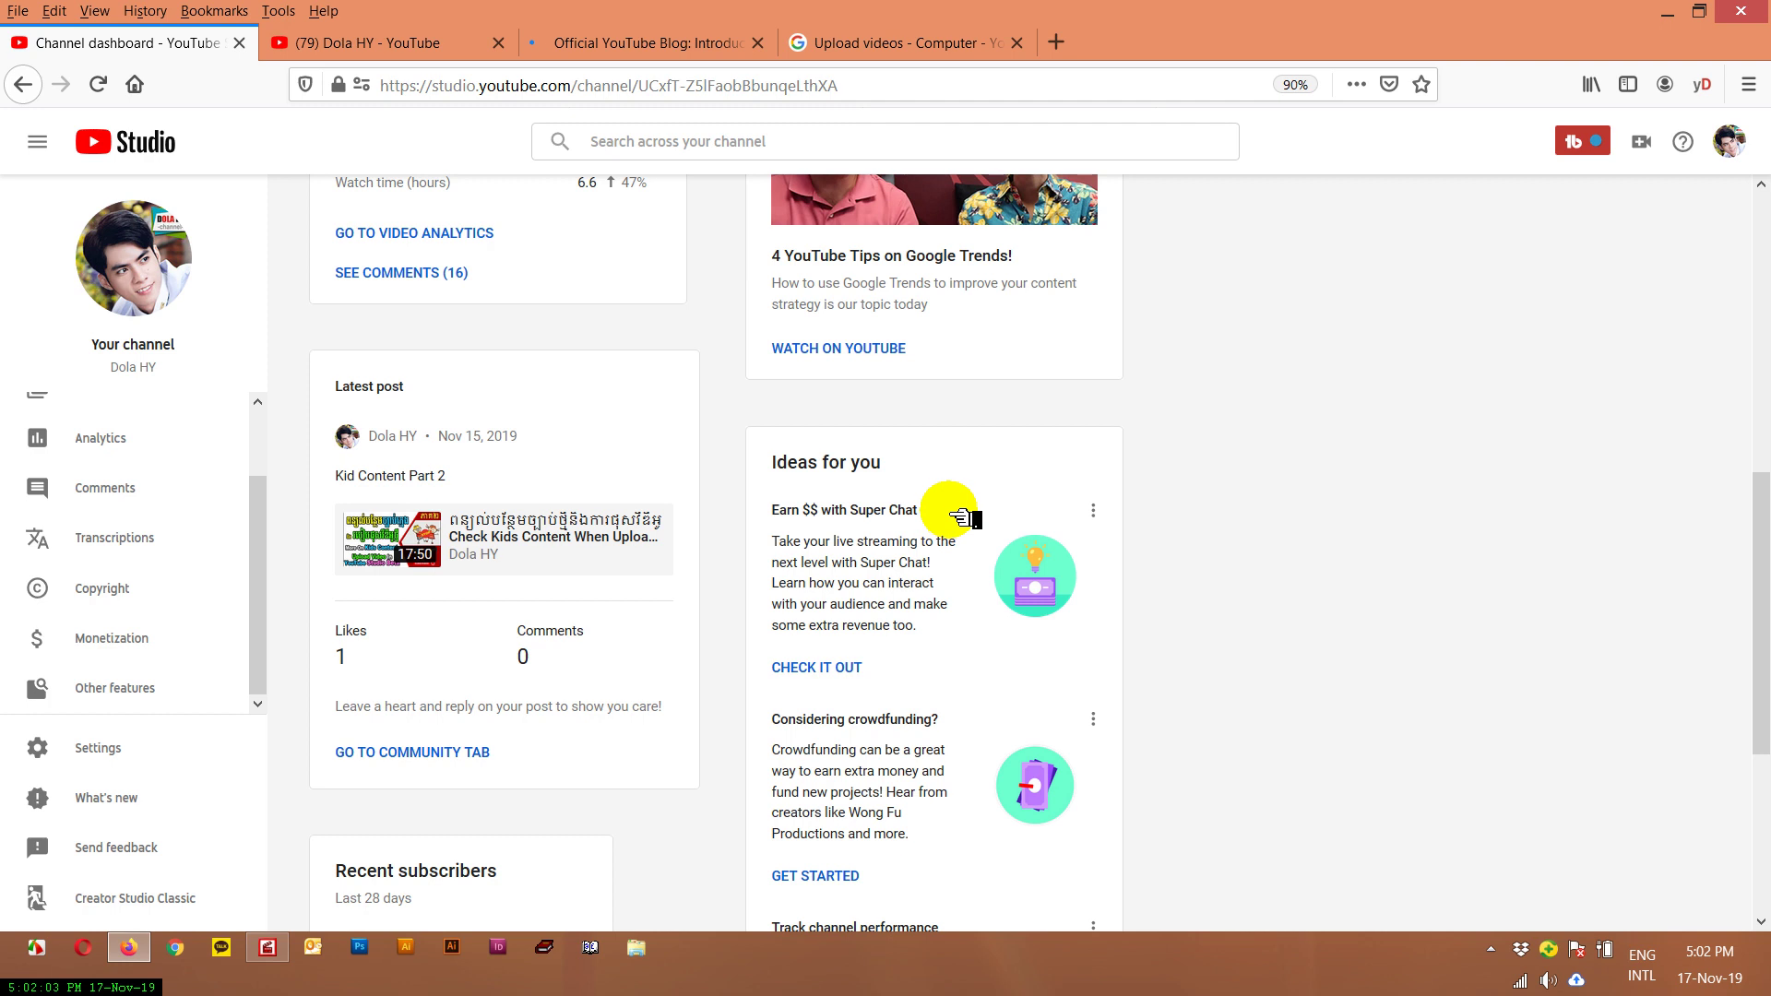
scroll(959, 516, down, 2)
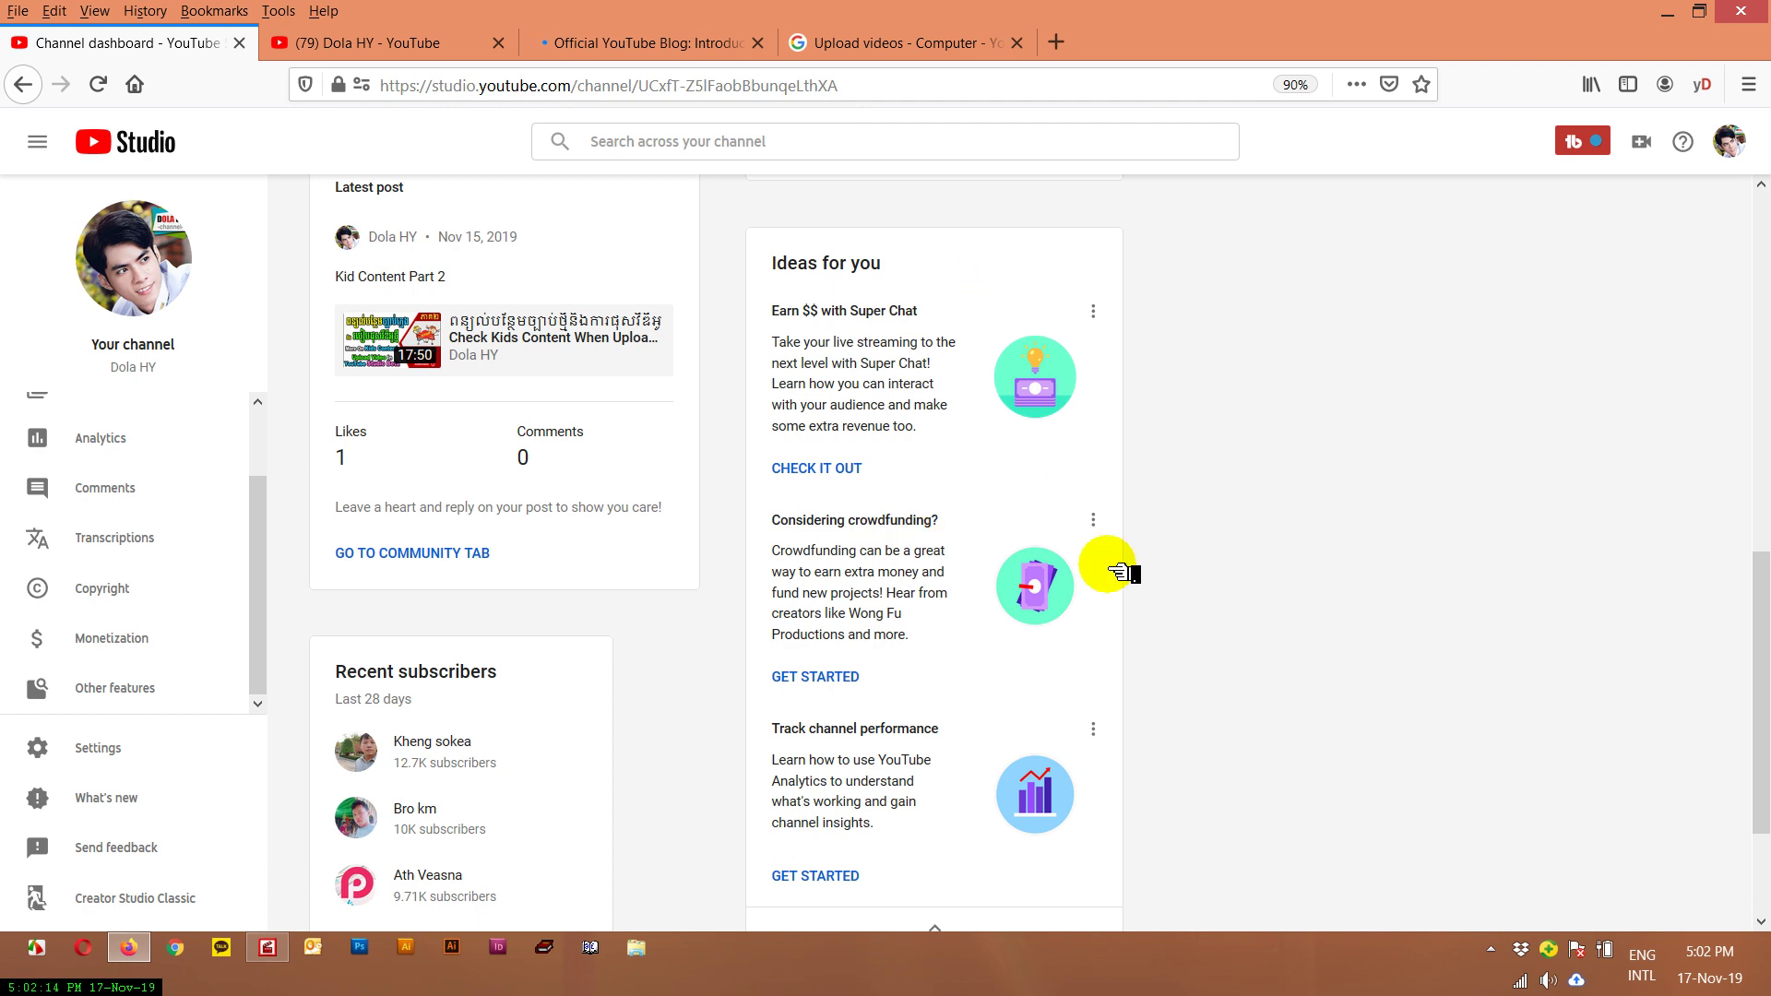
- Examine the latest upload's ranking, views, average view duration and watch time against the channel's typical performance
scroll(1119, 572, up, 2)
scroll(597, 486, up, 3)
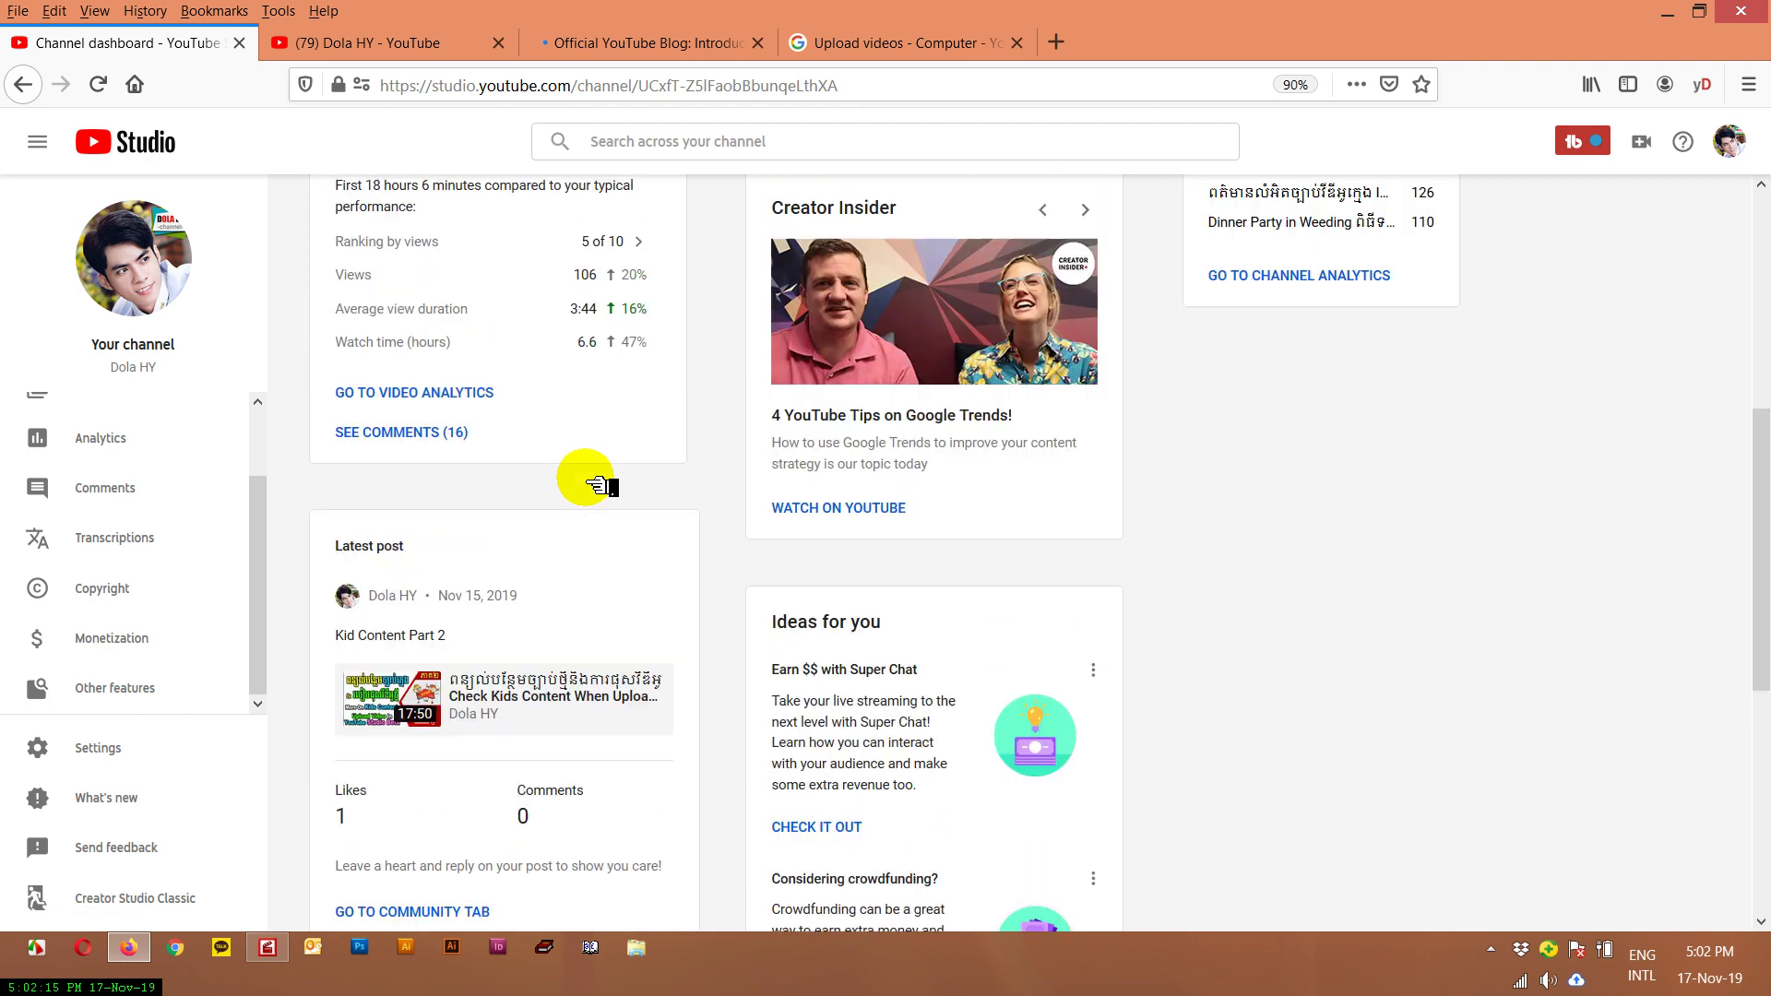
scroll(597, 486, up, 4)
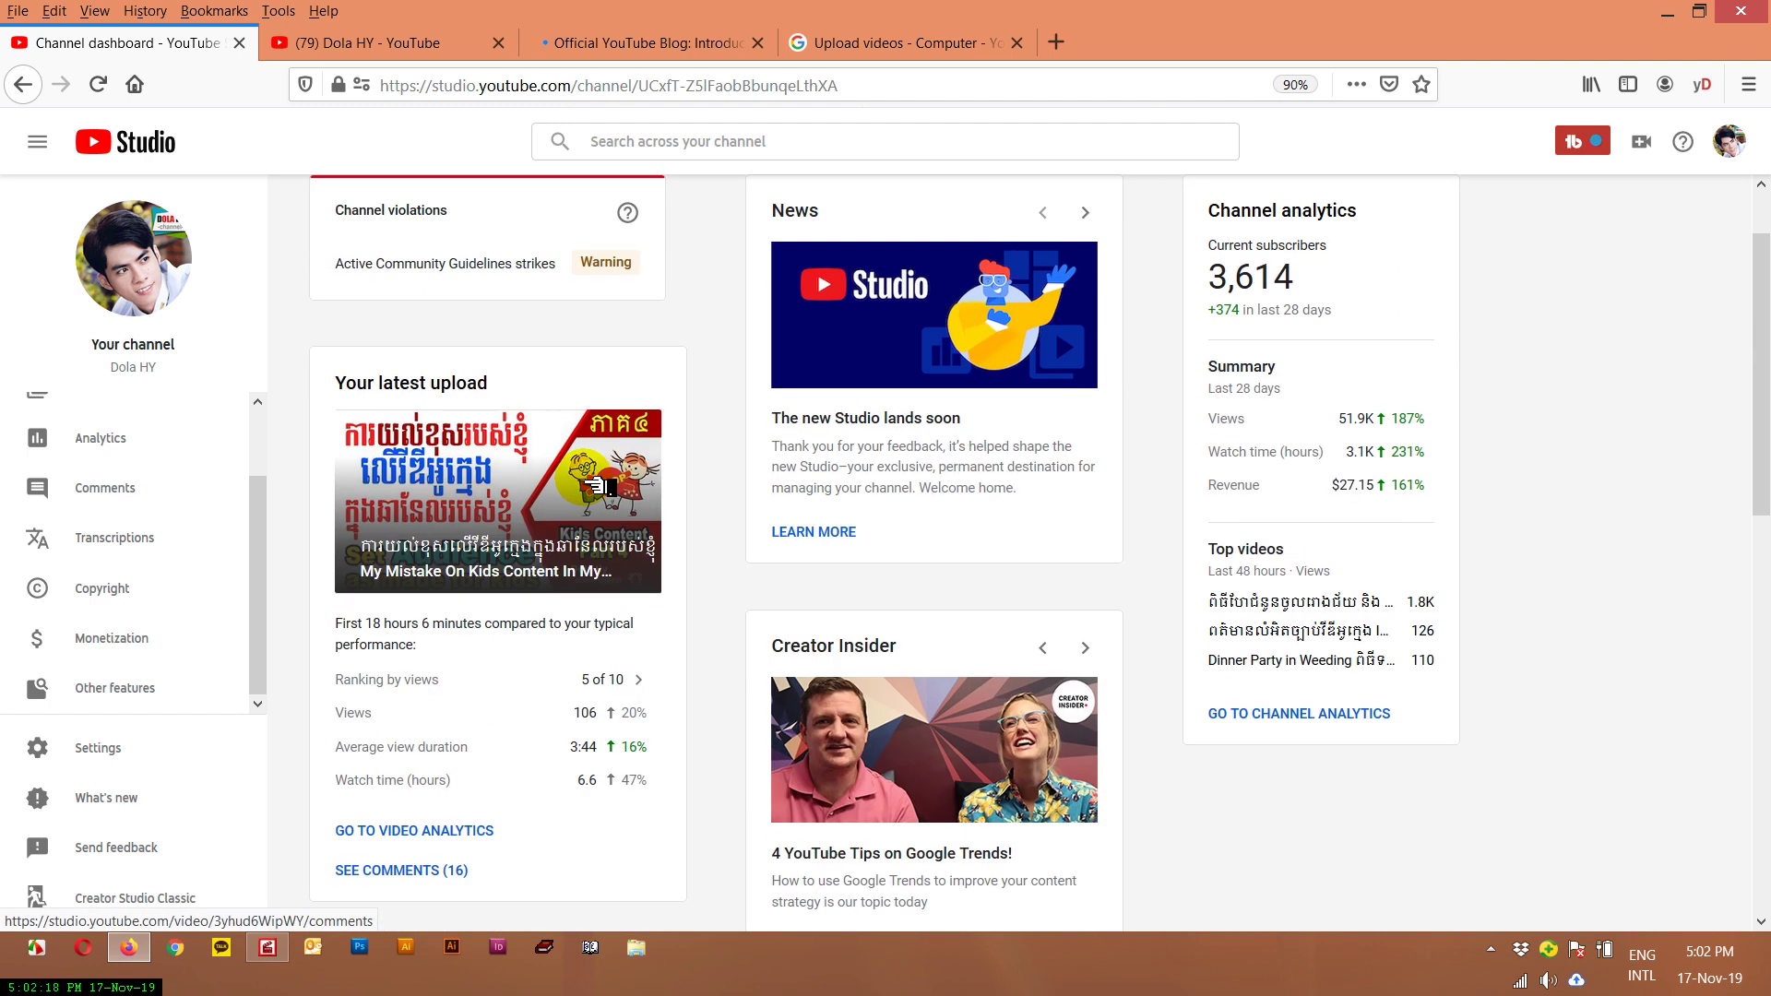
scroll(598, 486, up, 2)
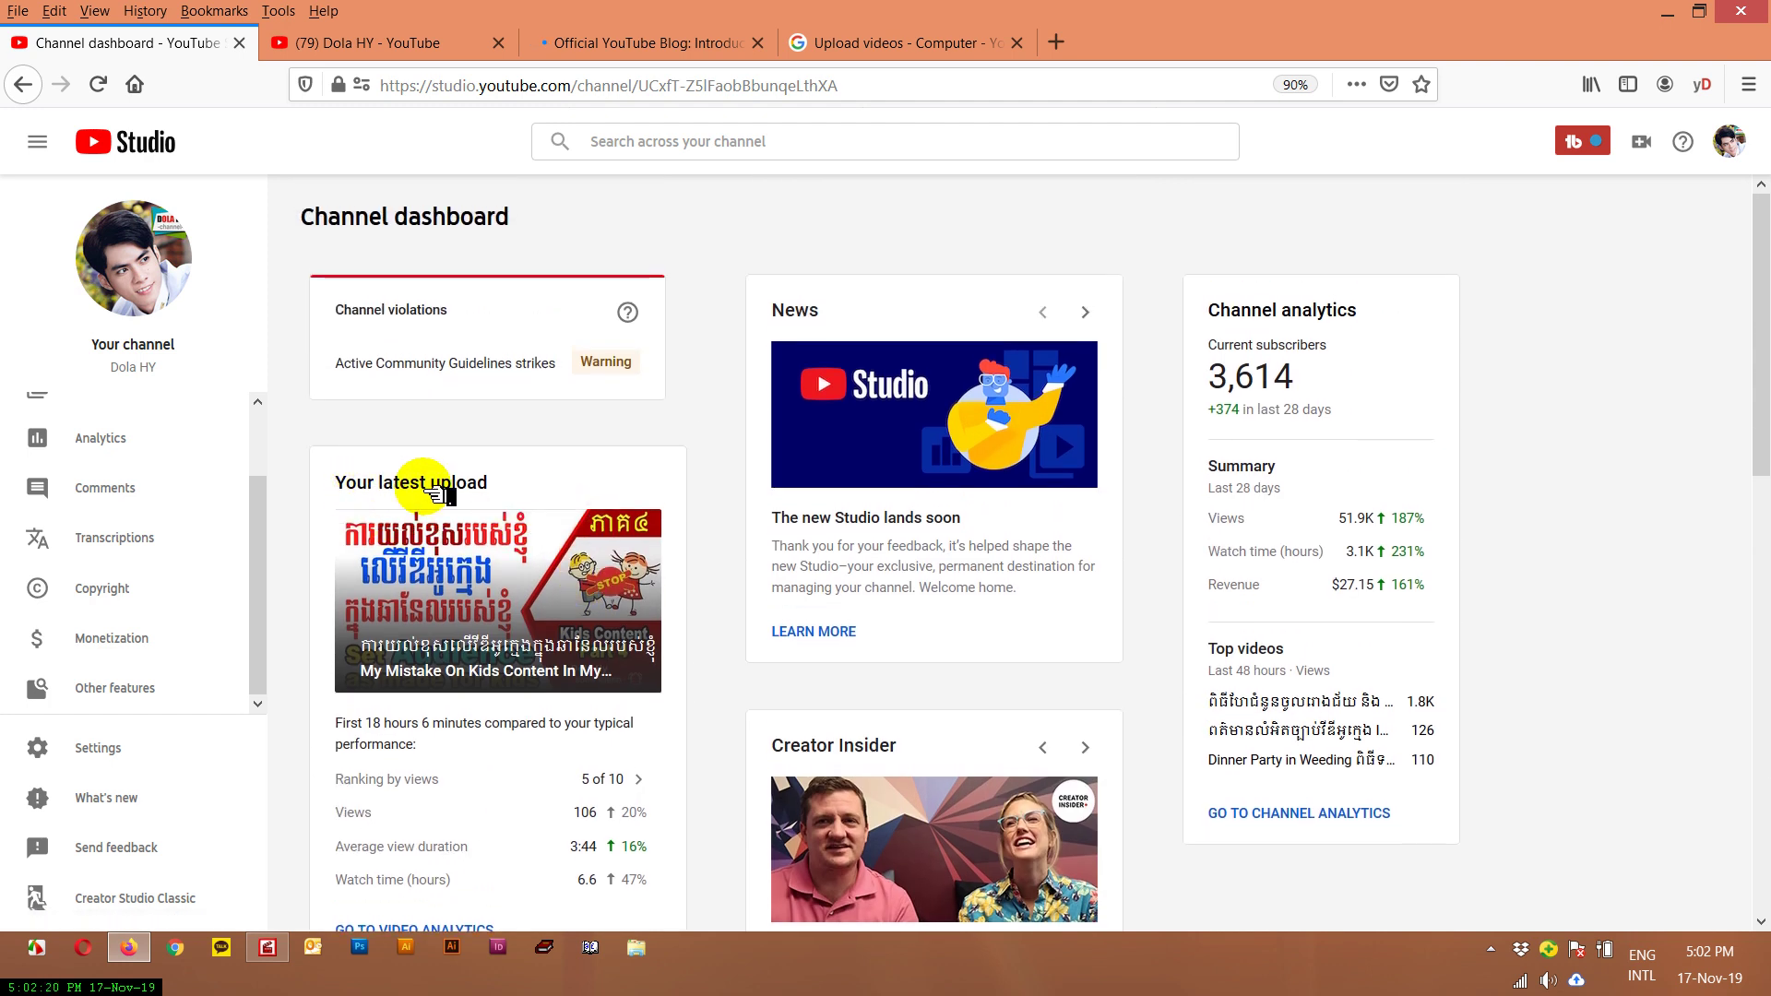
scroll(514, 486, down, 3)
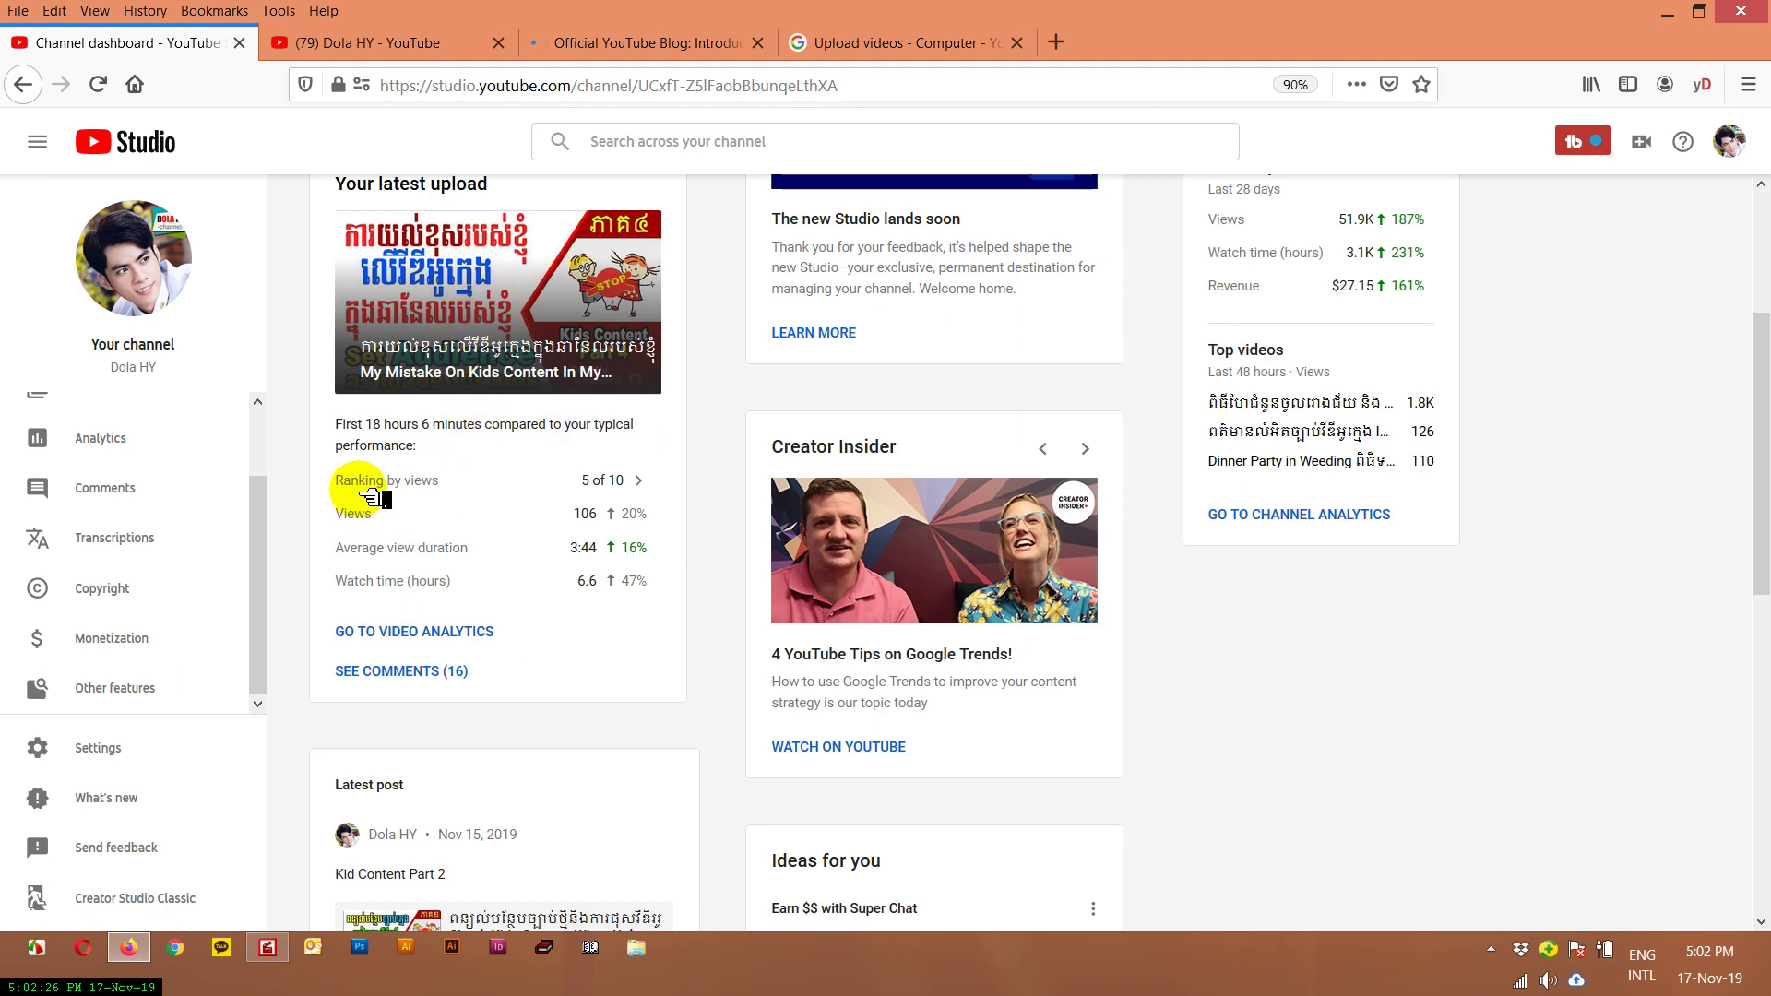
mouse_move(613, 482)
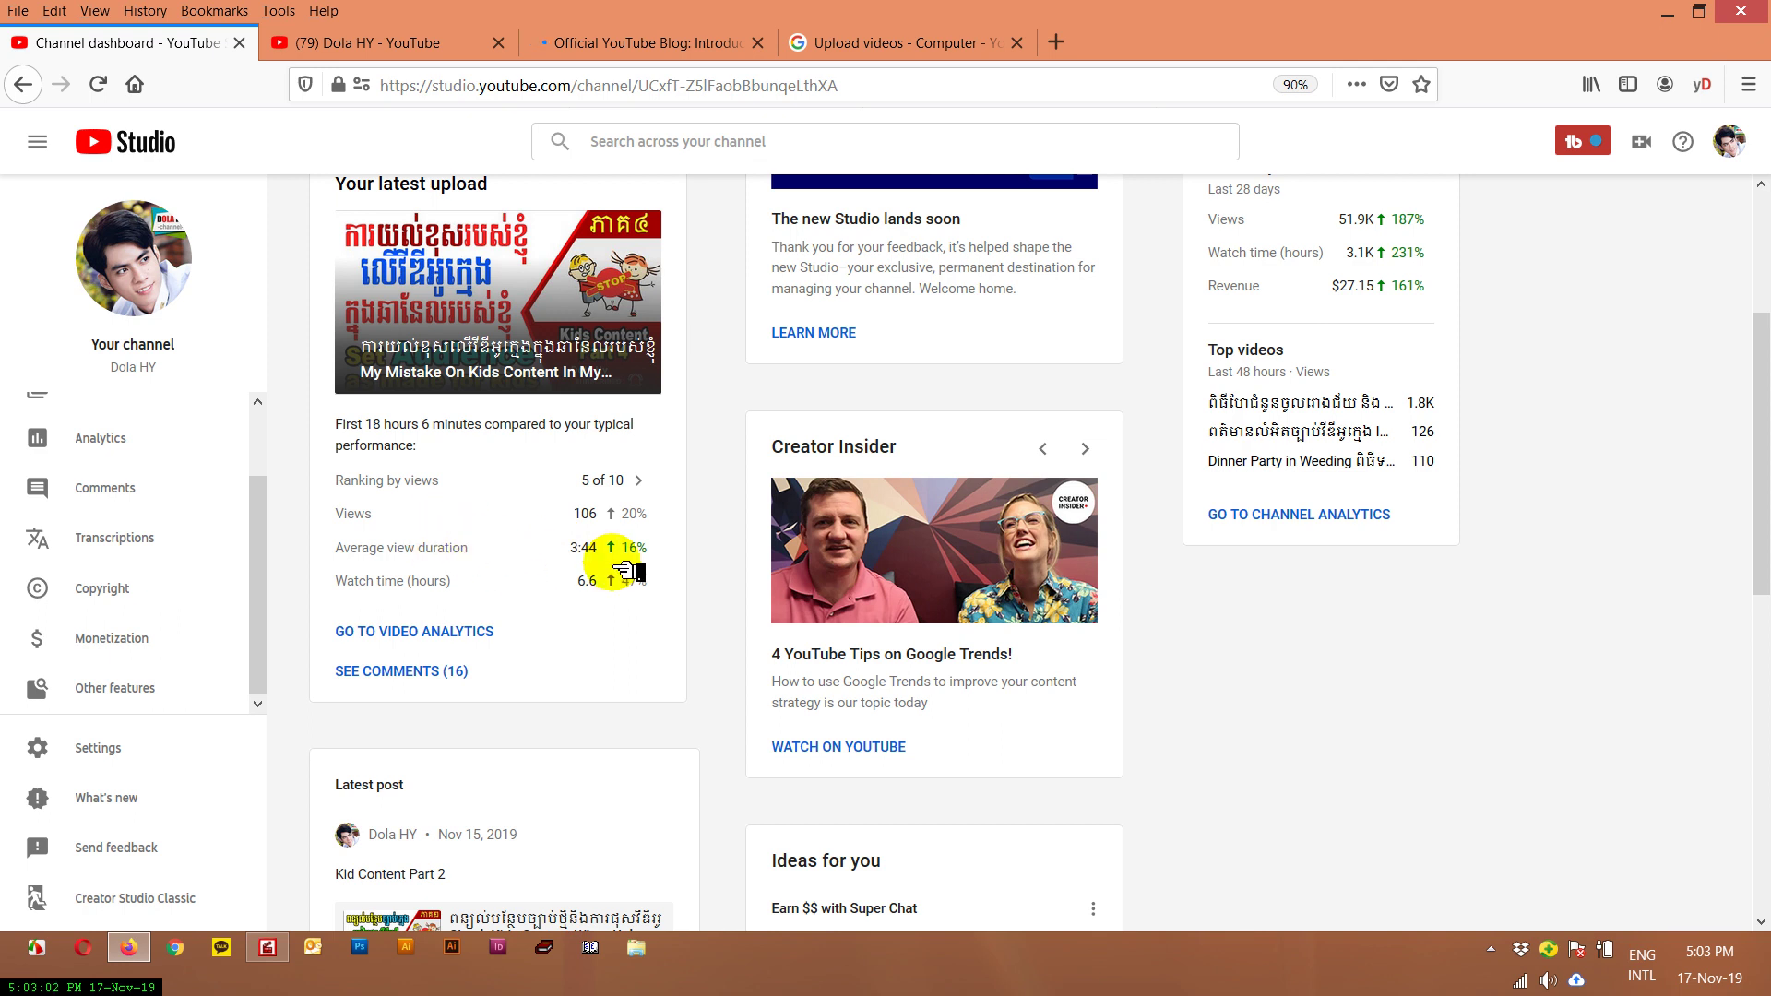
mouse_move(470, 557)
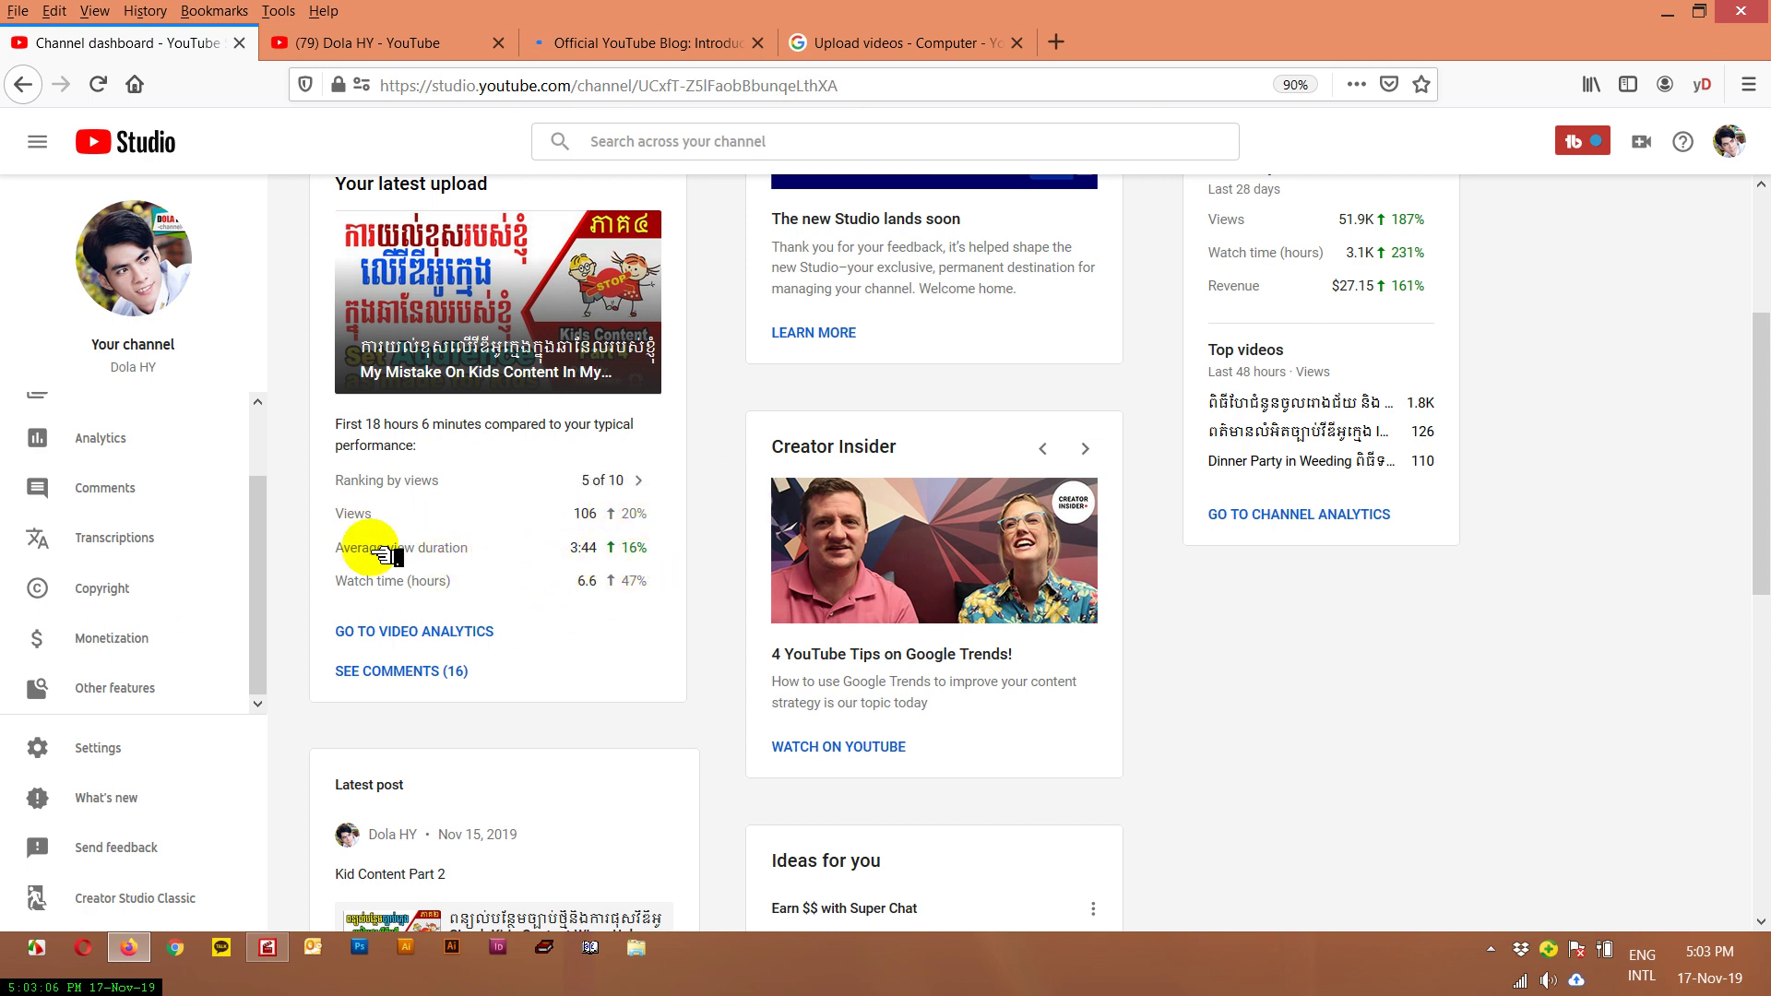
double_click(584, 514)
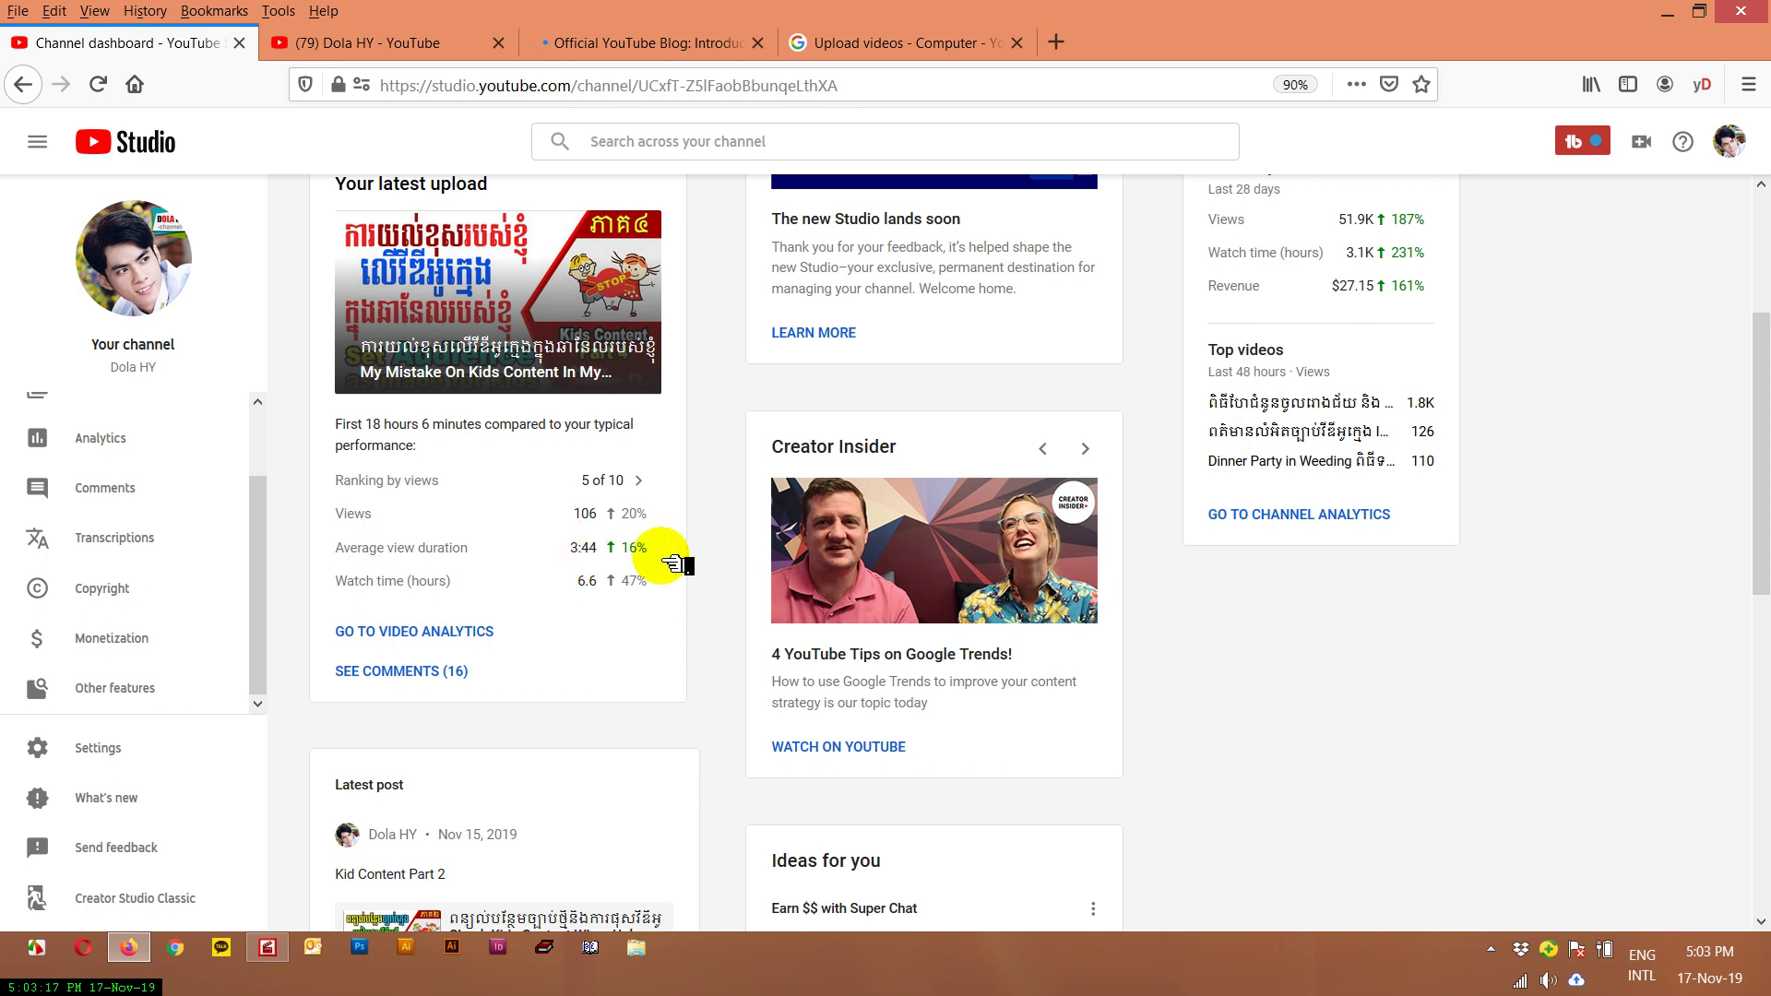
mouse_move(653, 549)
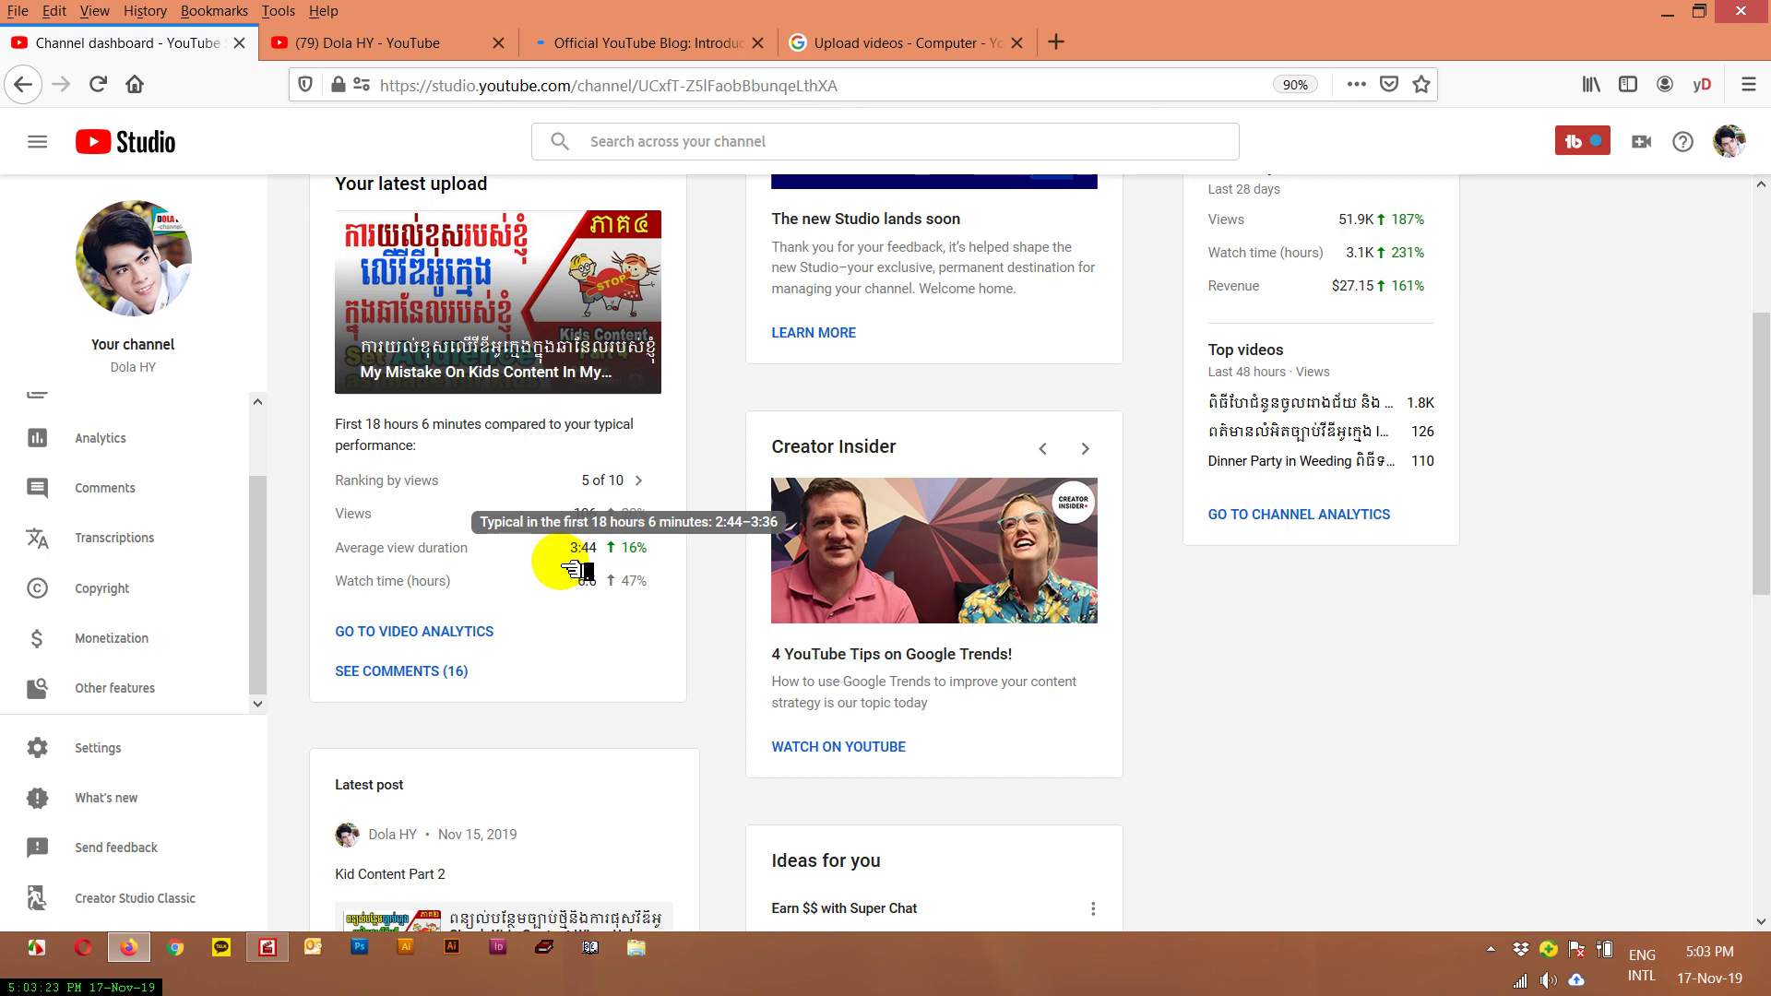
mouse_move(610, 587)
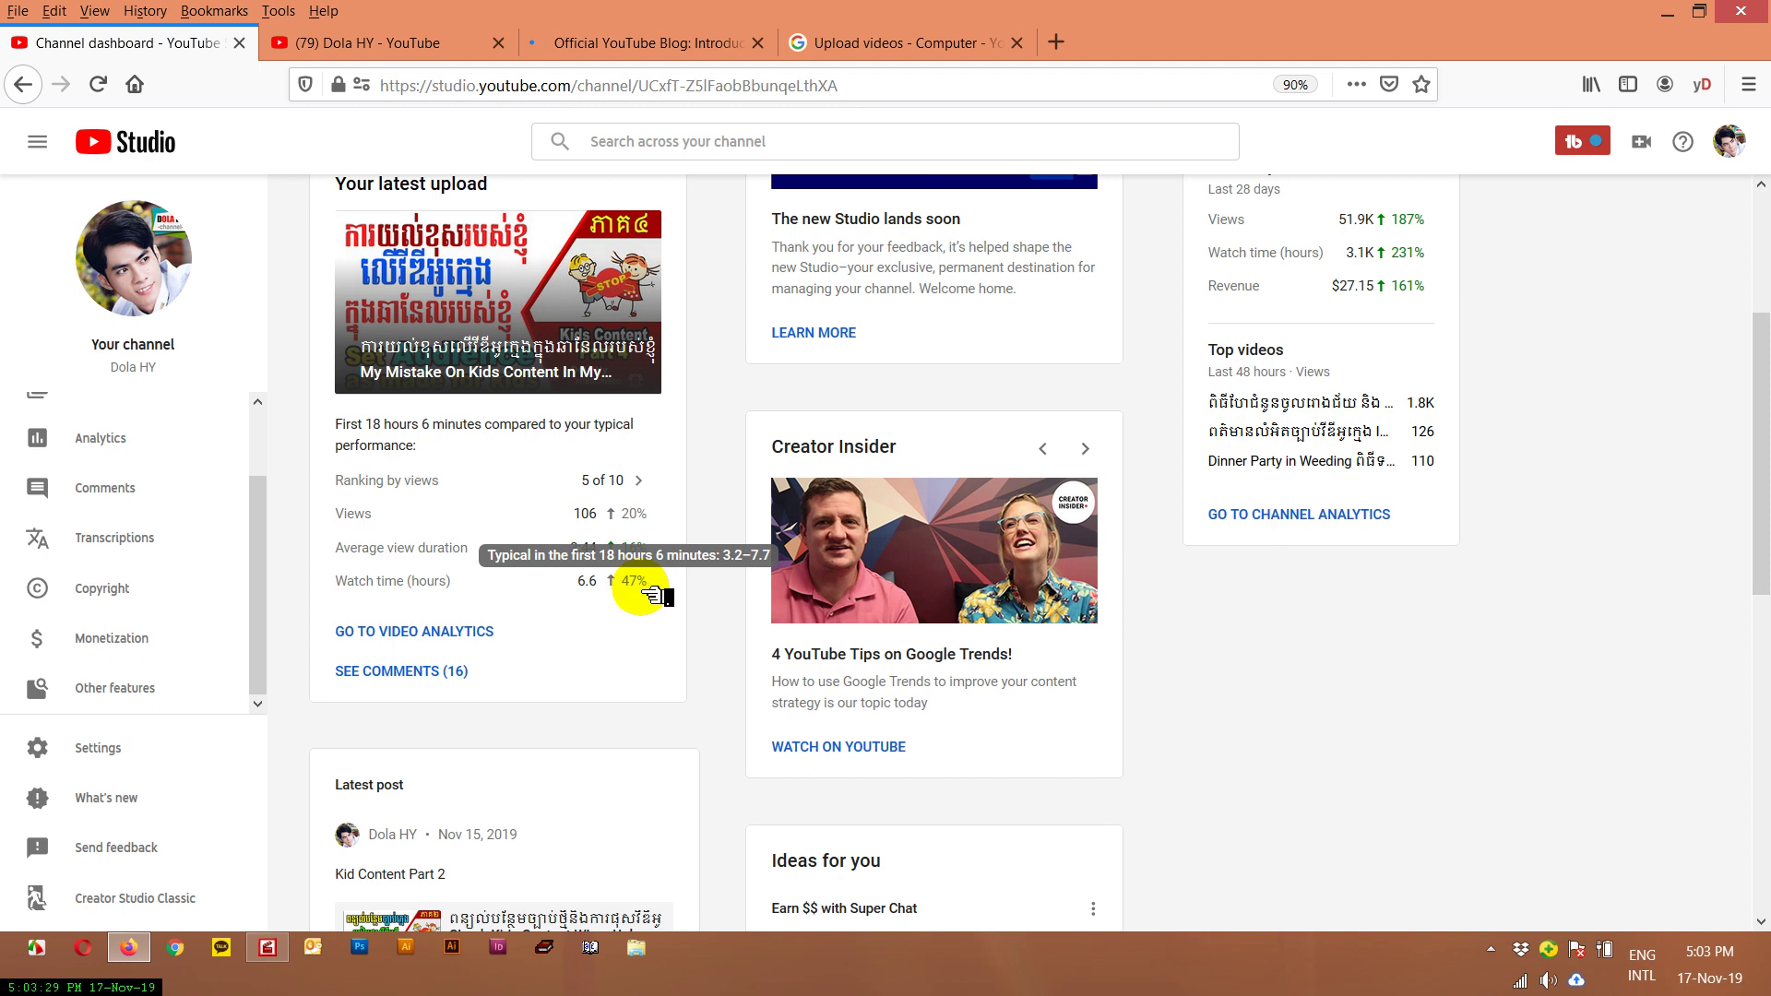
- Review the Latest post and Recent subscribers cards, and dismiss the YouTube video notification
scroll(646, 594, down, 1)
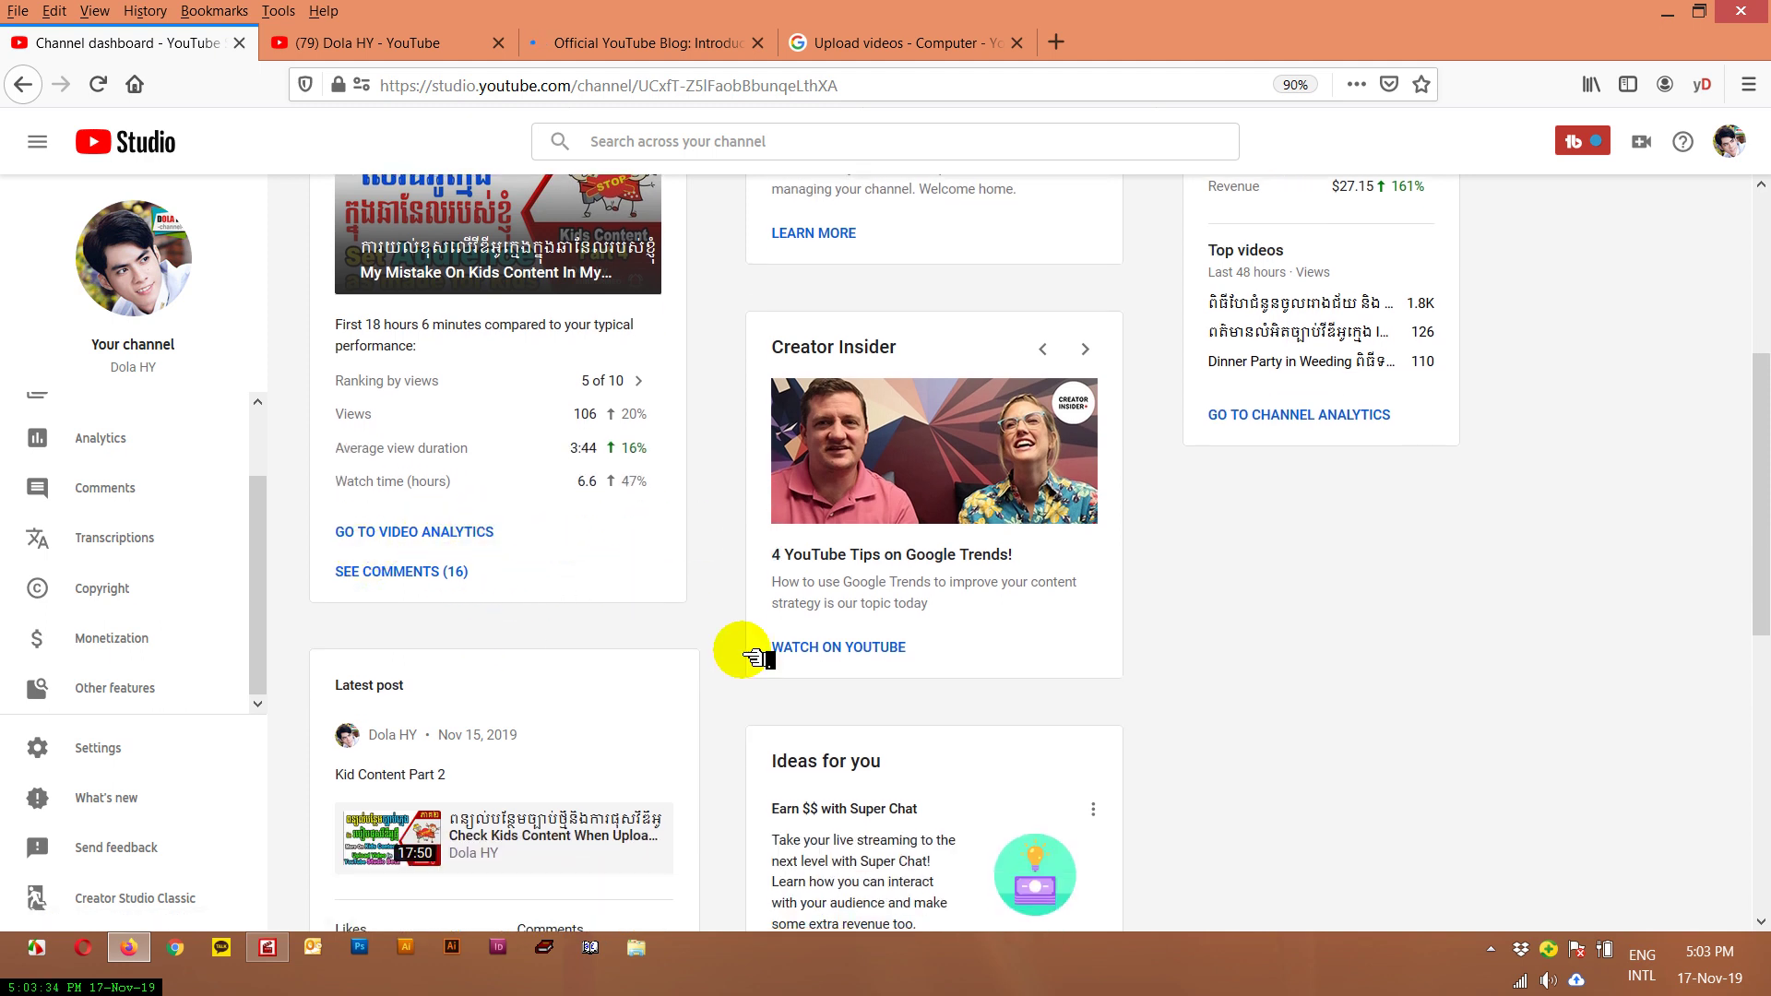
scroll(742, 650, down, 1)
scroll(742, 650, down, 1)
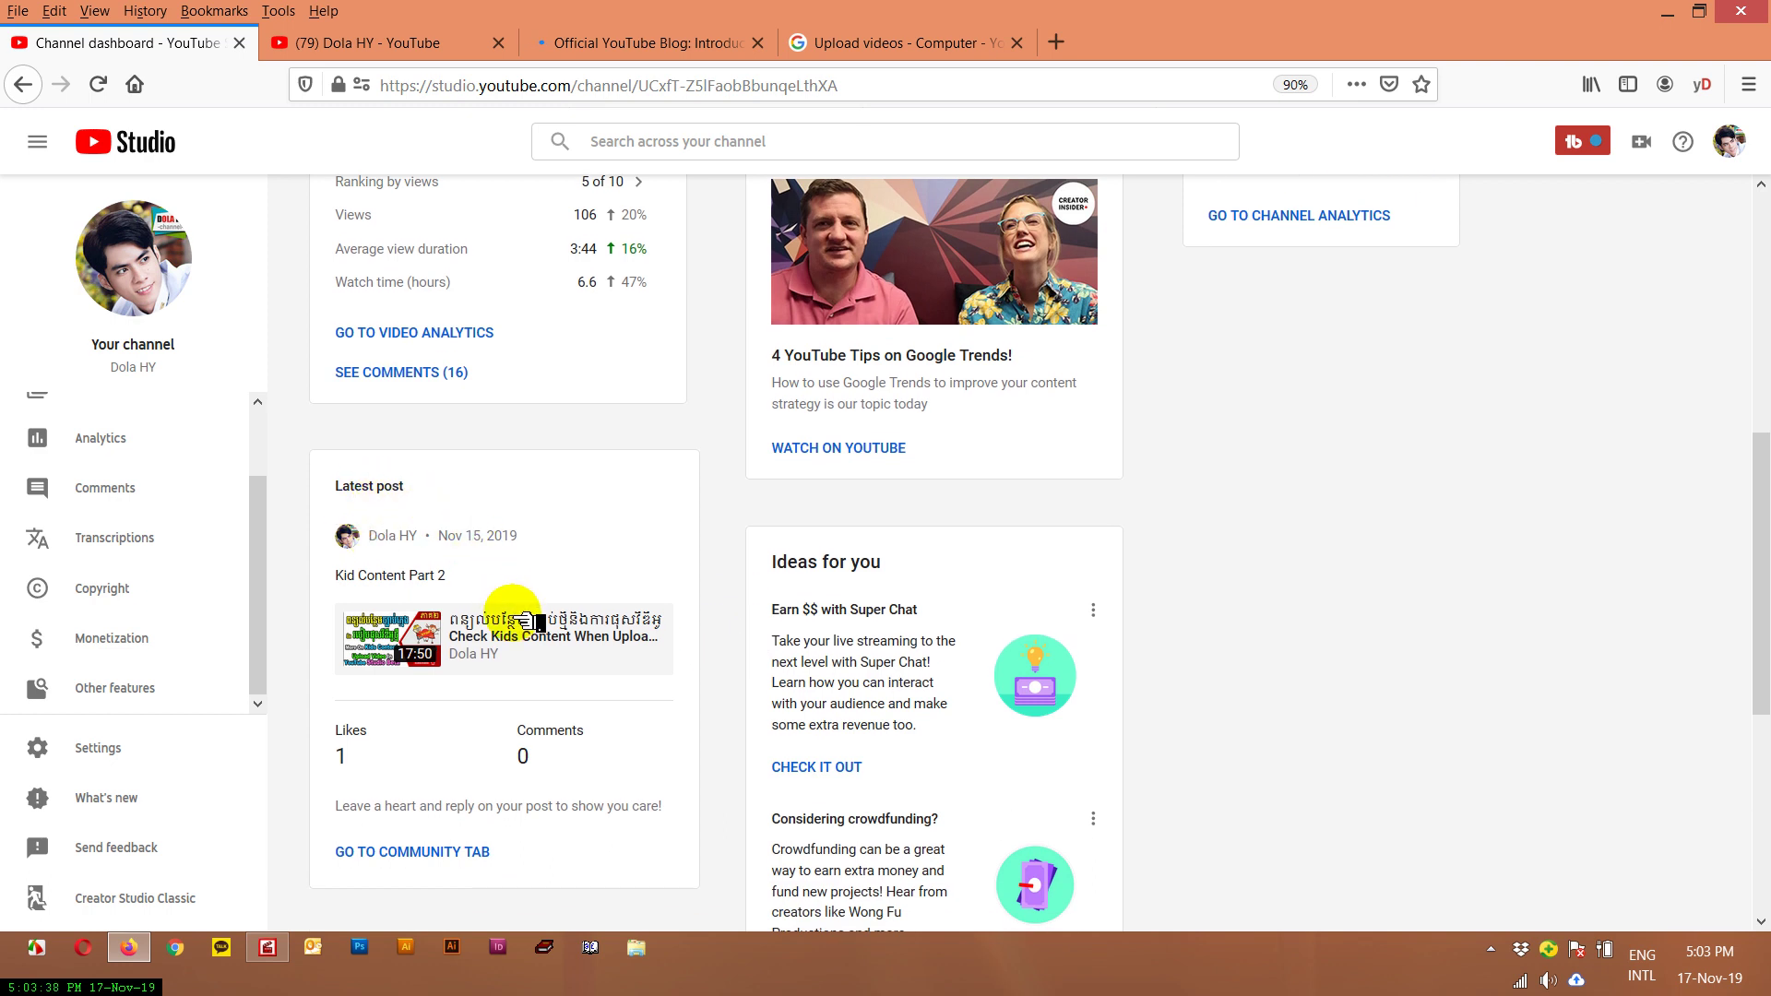
scroll(526, 623, down, 1)
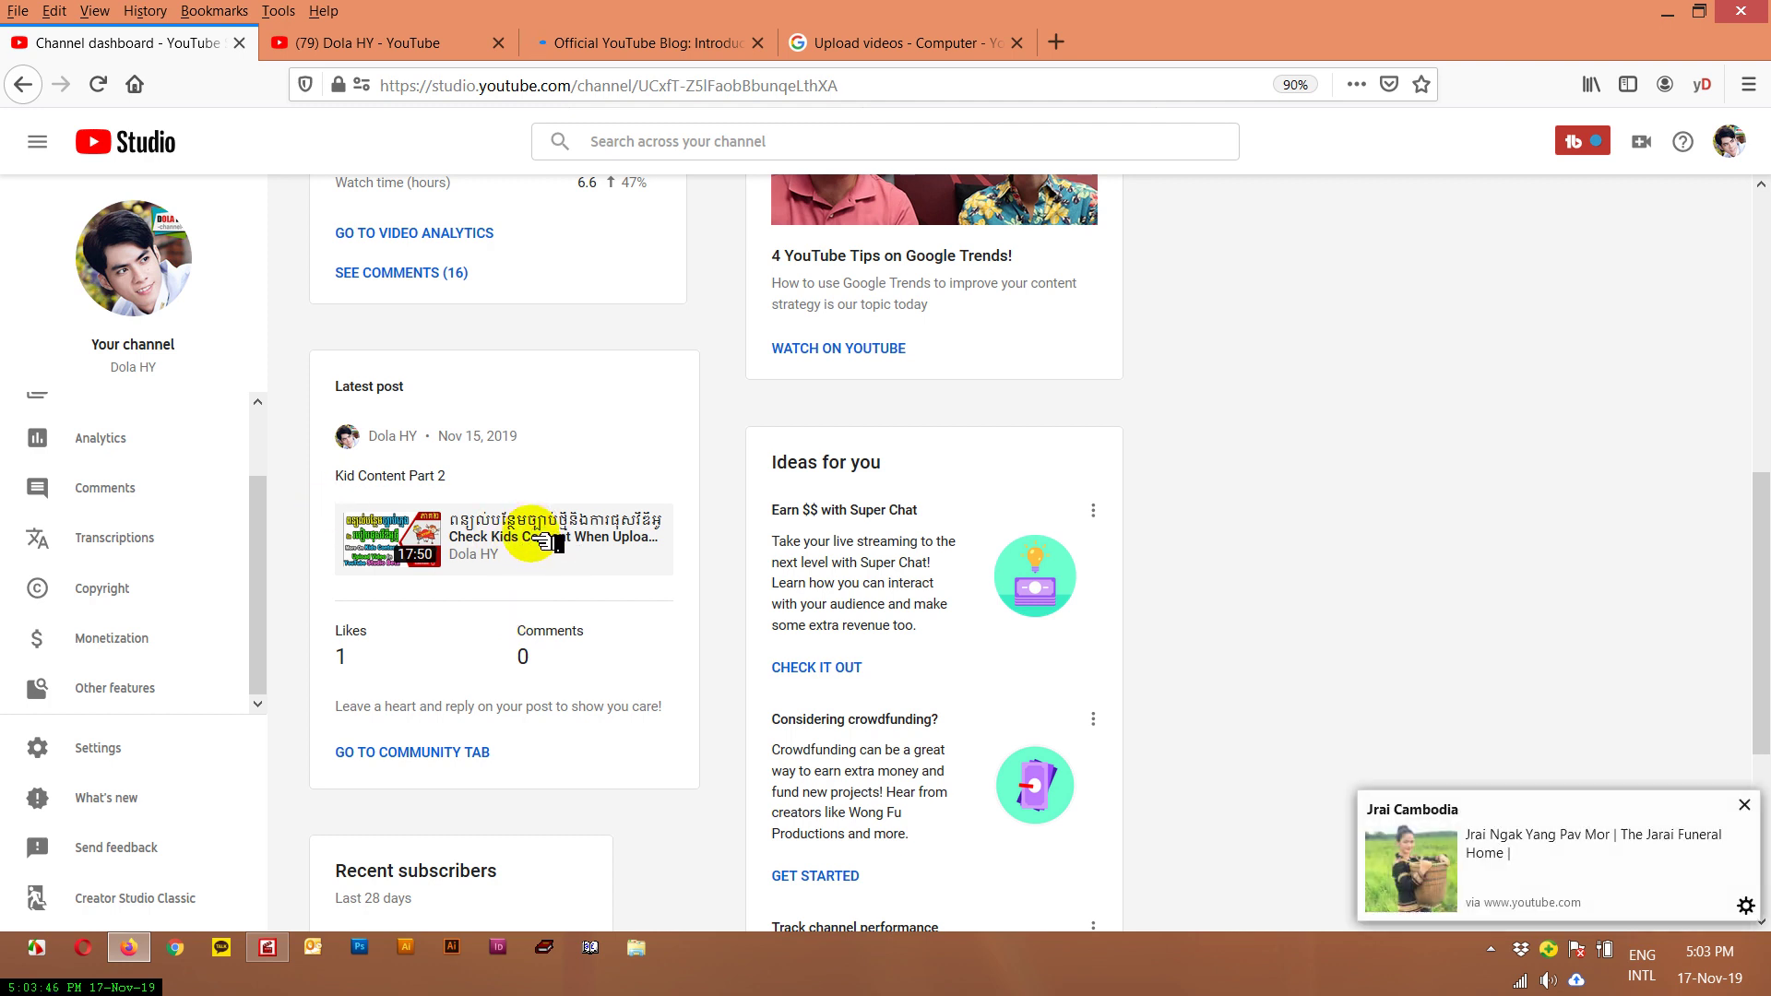
scroll(530, 535, down, 3)
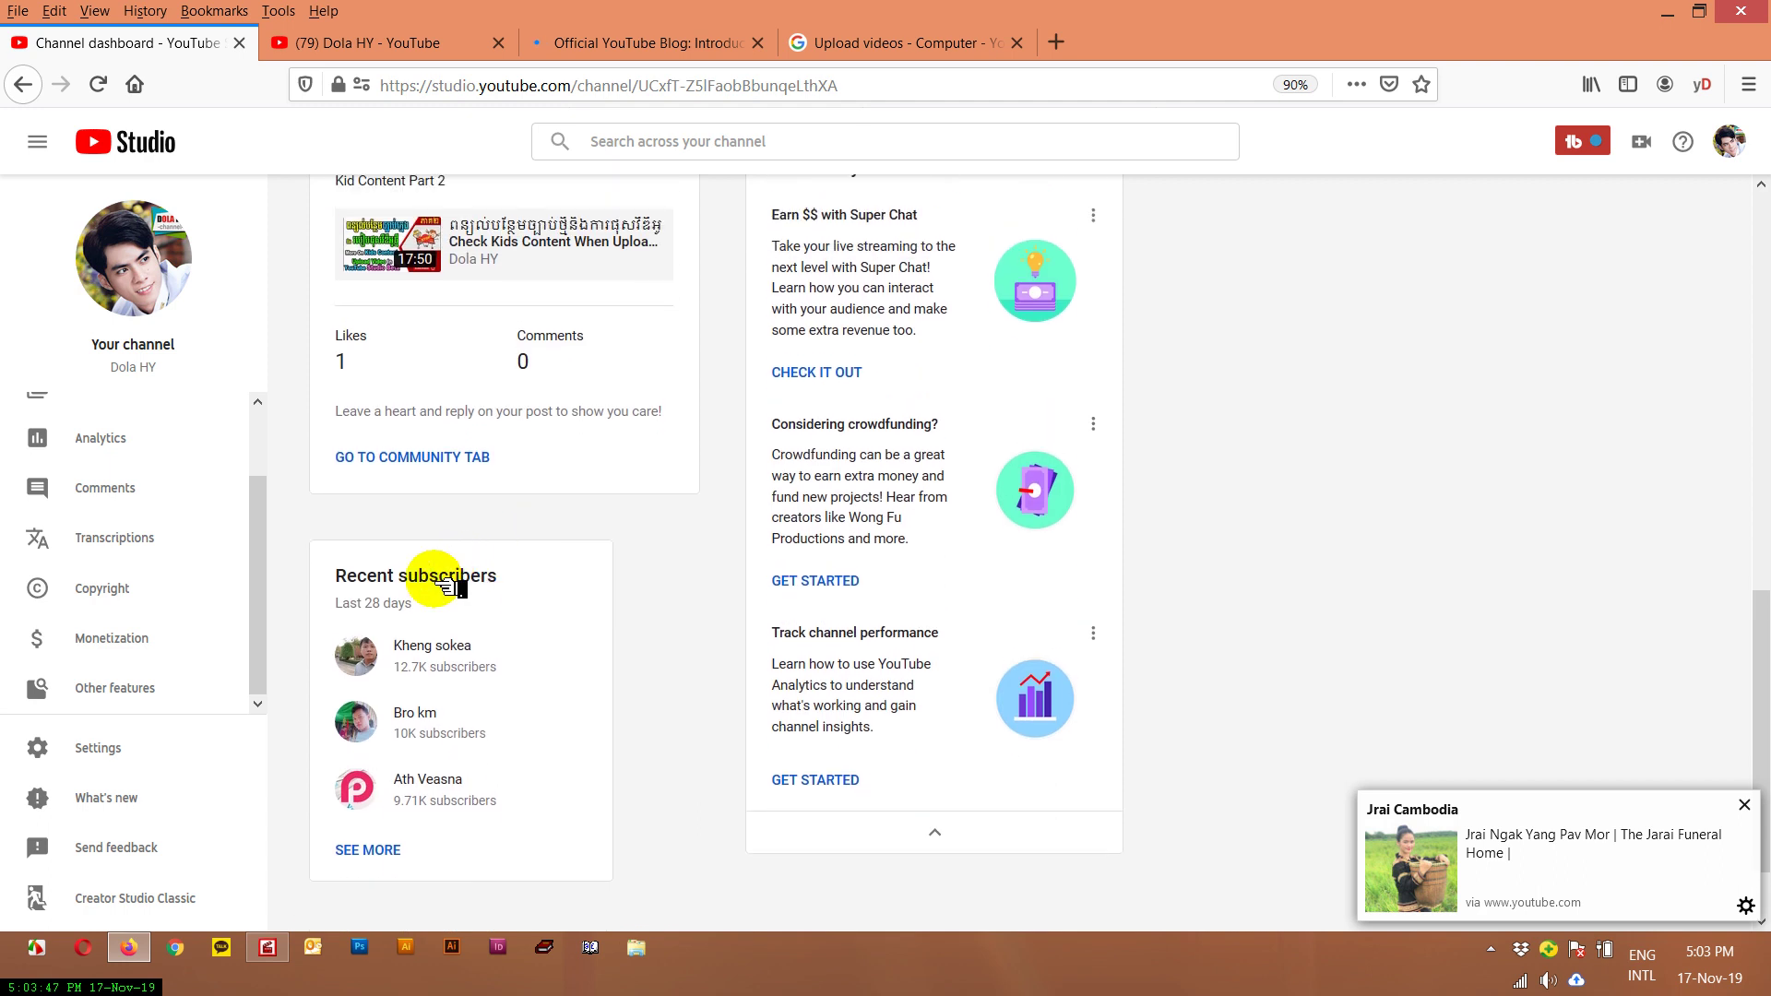
click(1744, 807)
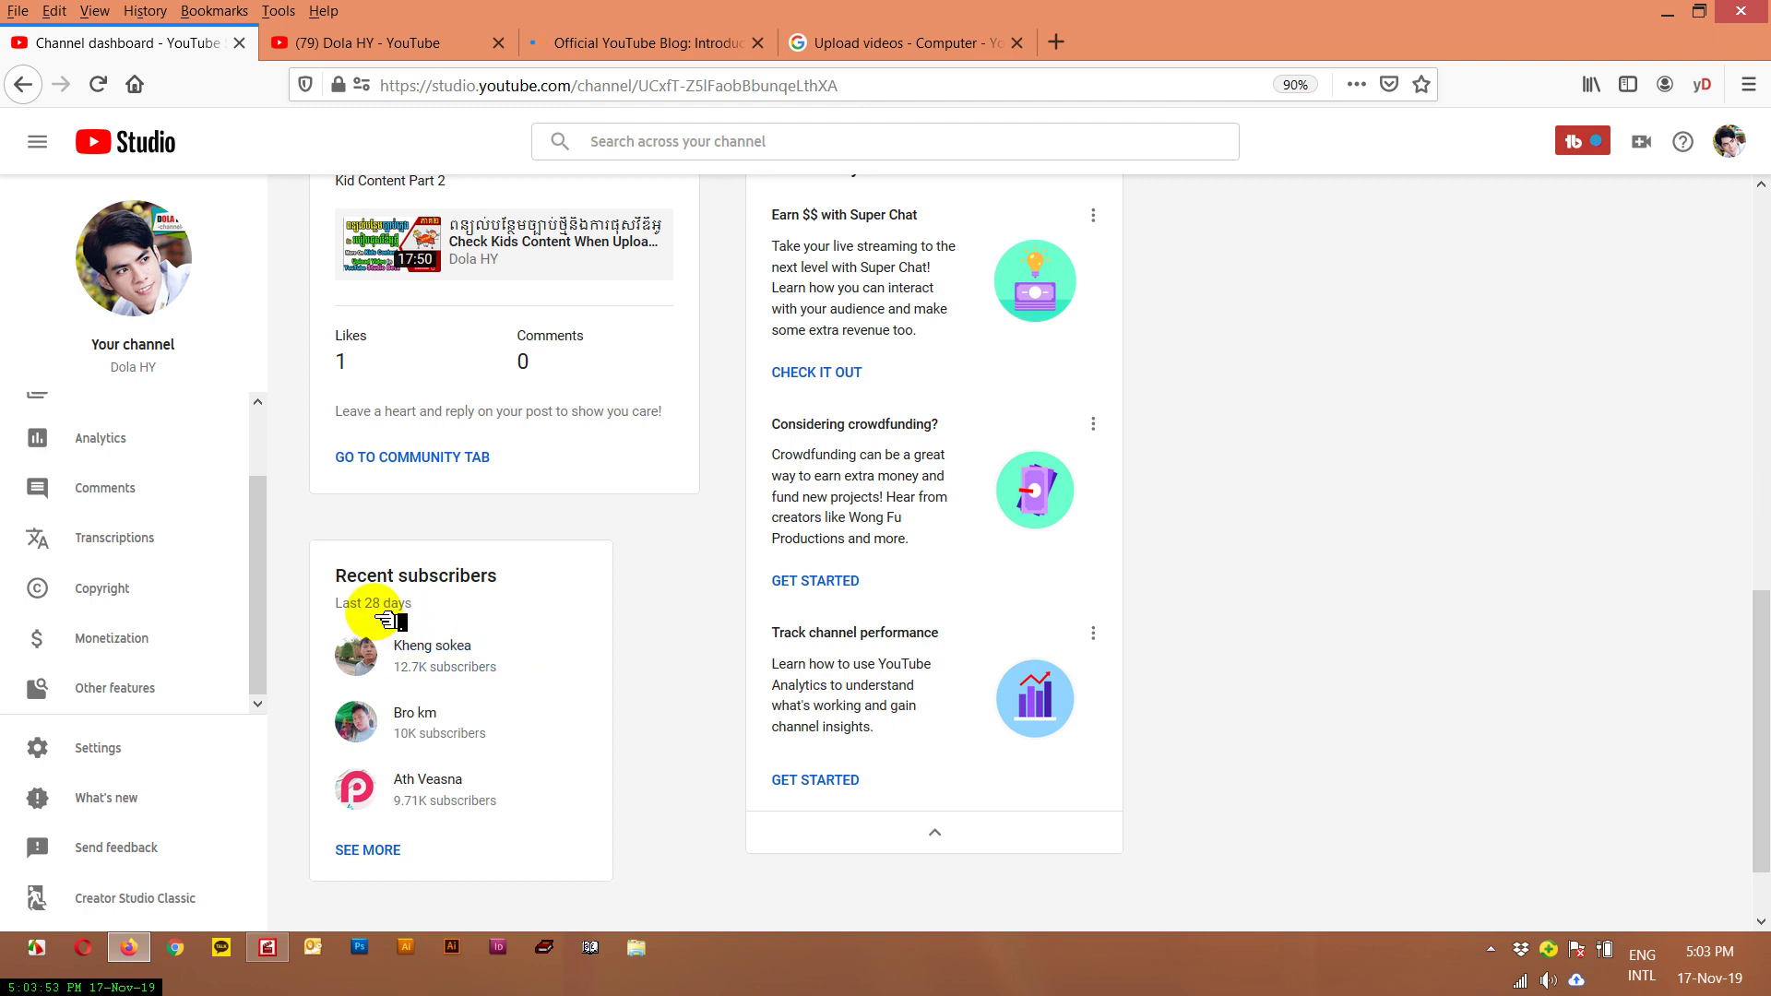
- Open the full Recent subscribers list, look through its channels, subscriber counts and subscription actions, and close it
click(378, 850)
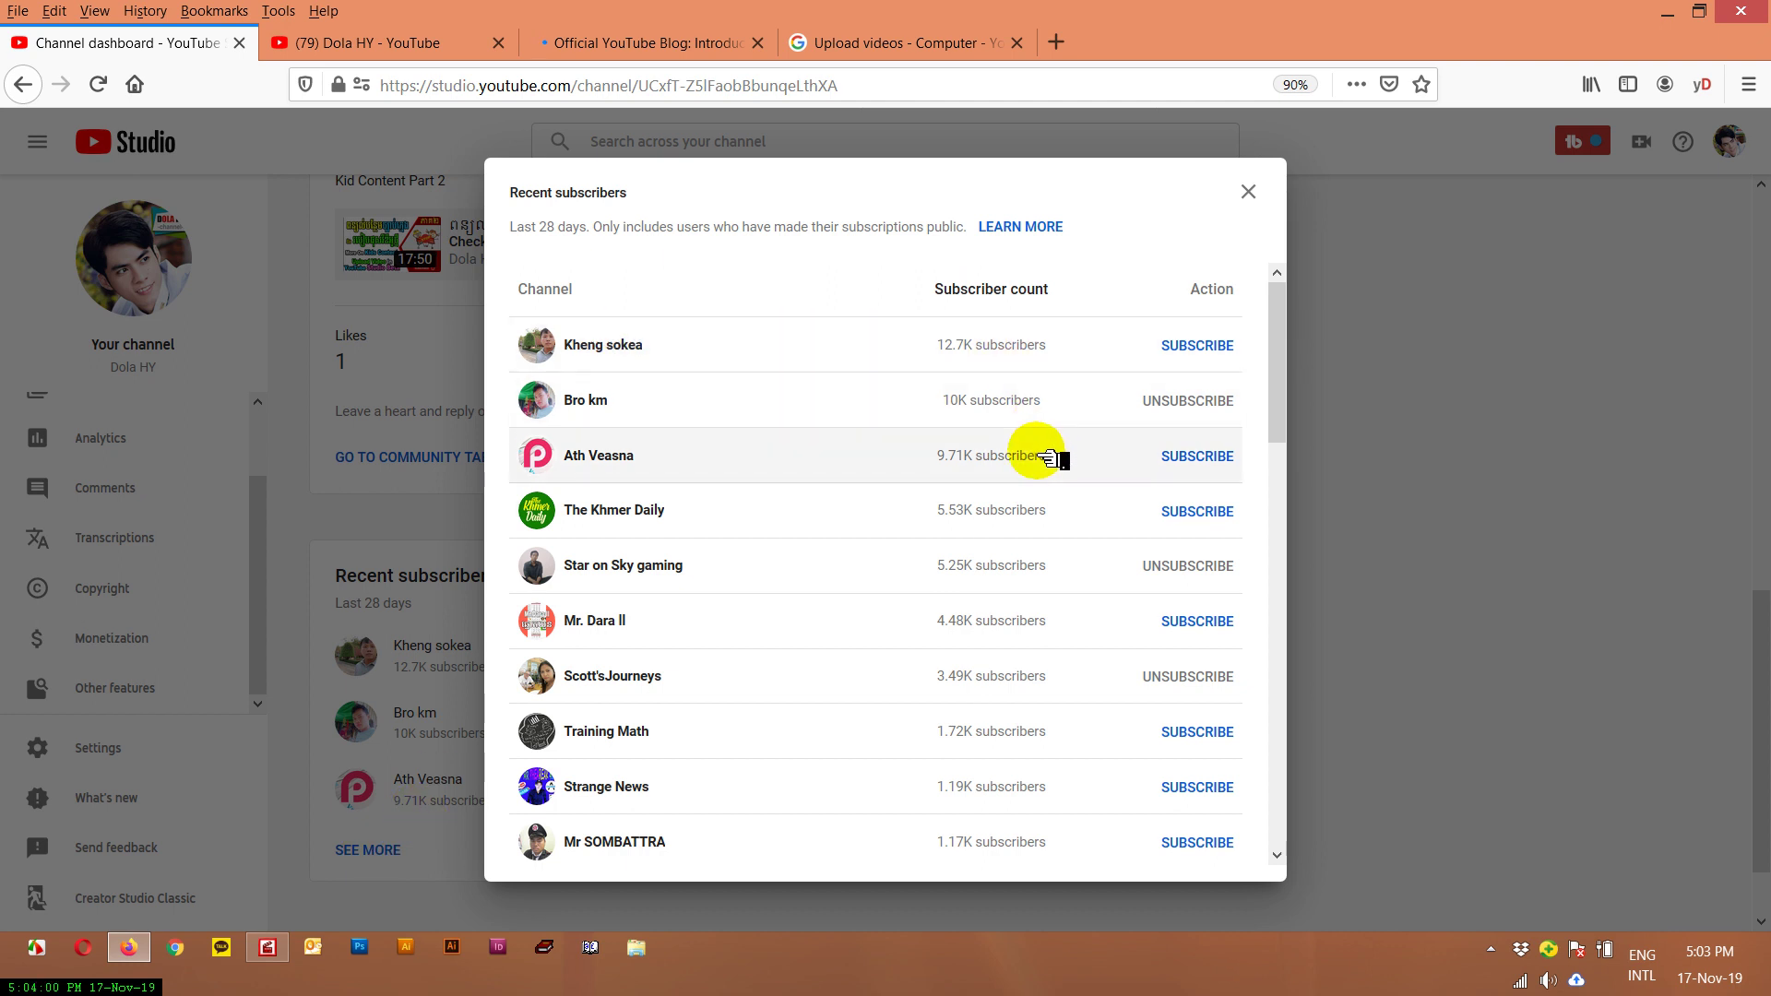
scroll(1042, 502, down, 5)
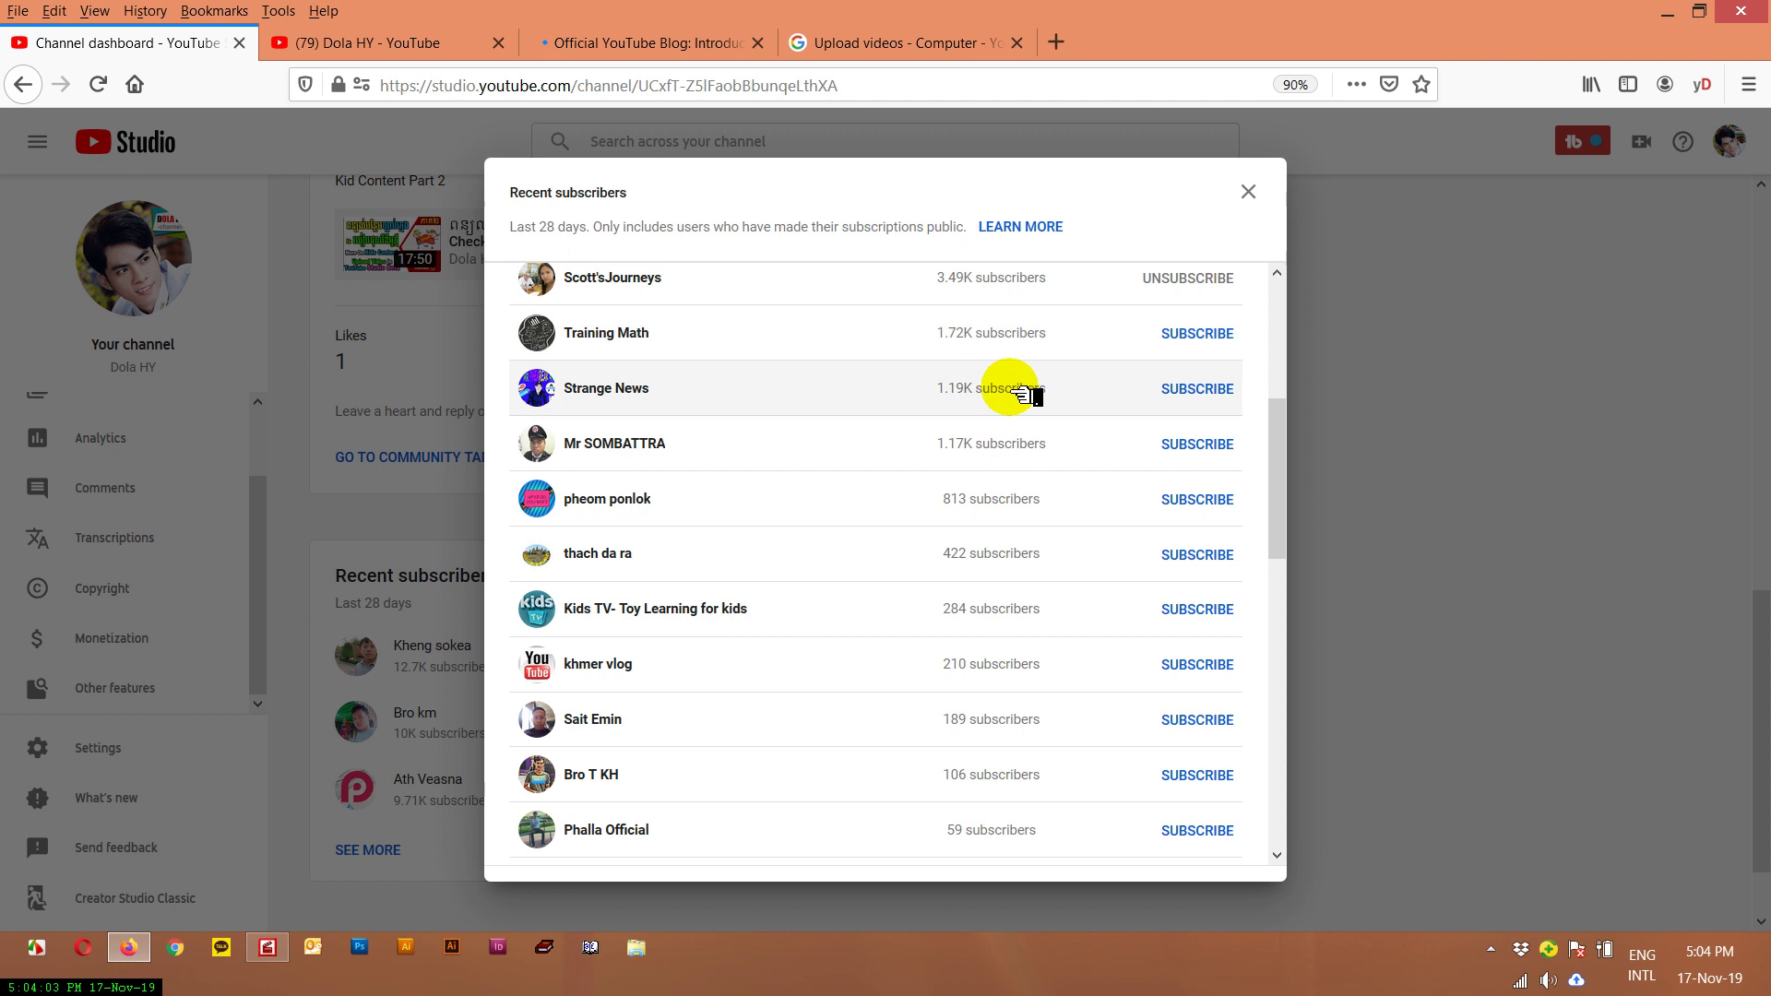
scroll(1022, 516, down, 2)
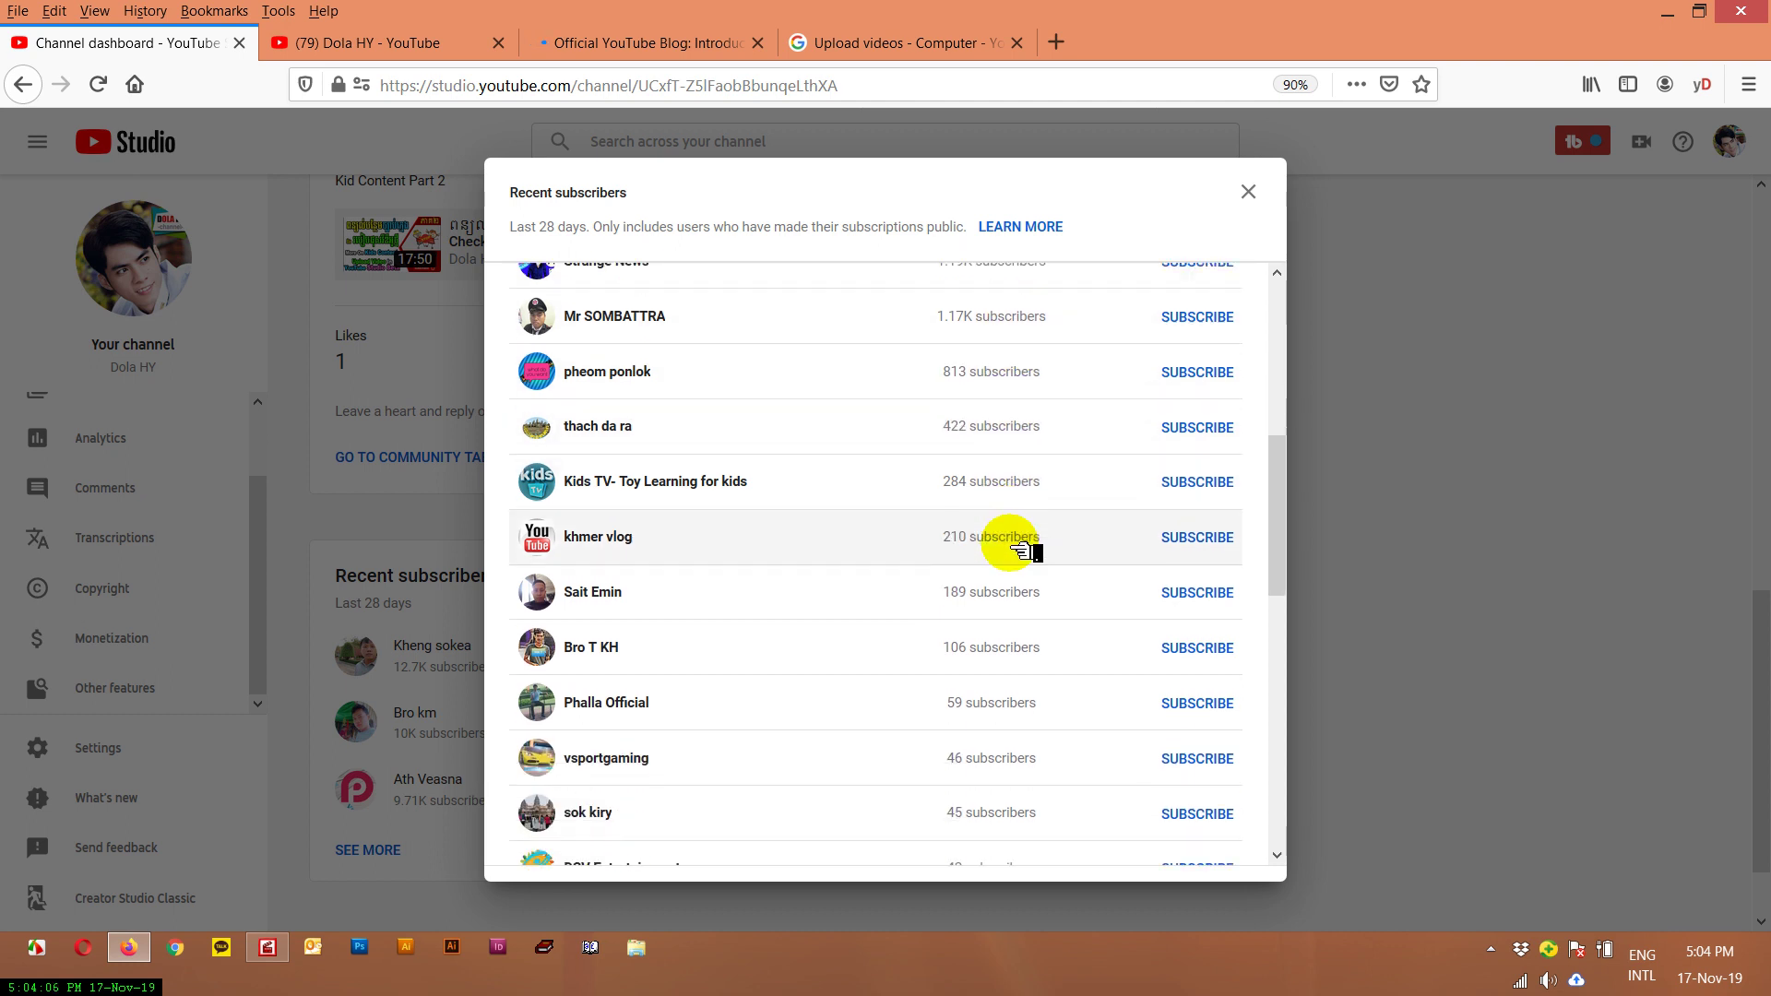
scroll(1022, 551, down, 1)
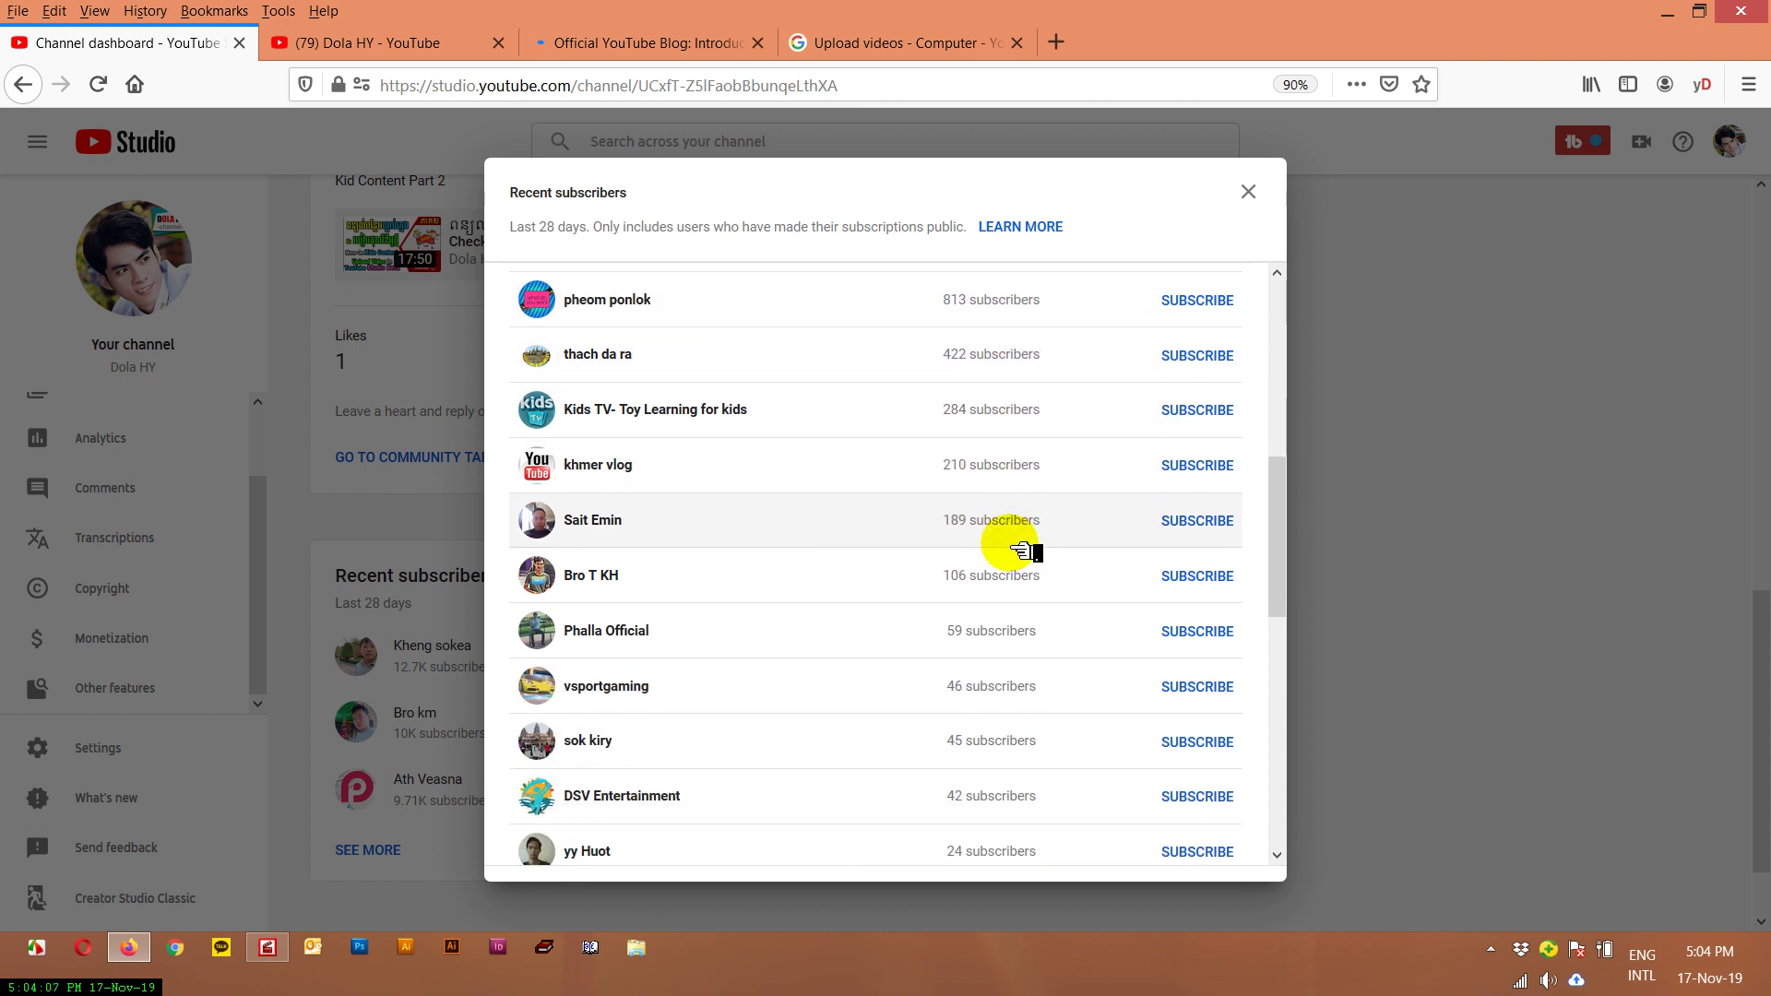
scroll(1014, 581, up, 10)
scroll(1020, 612, down, 13)
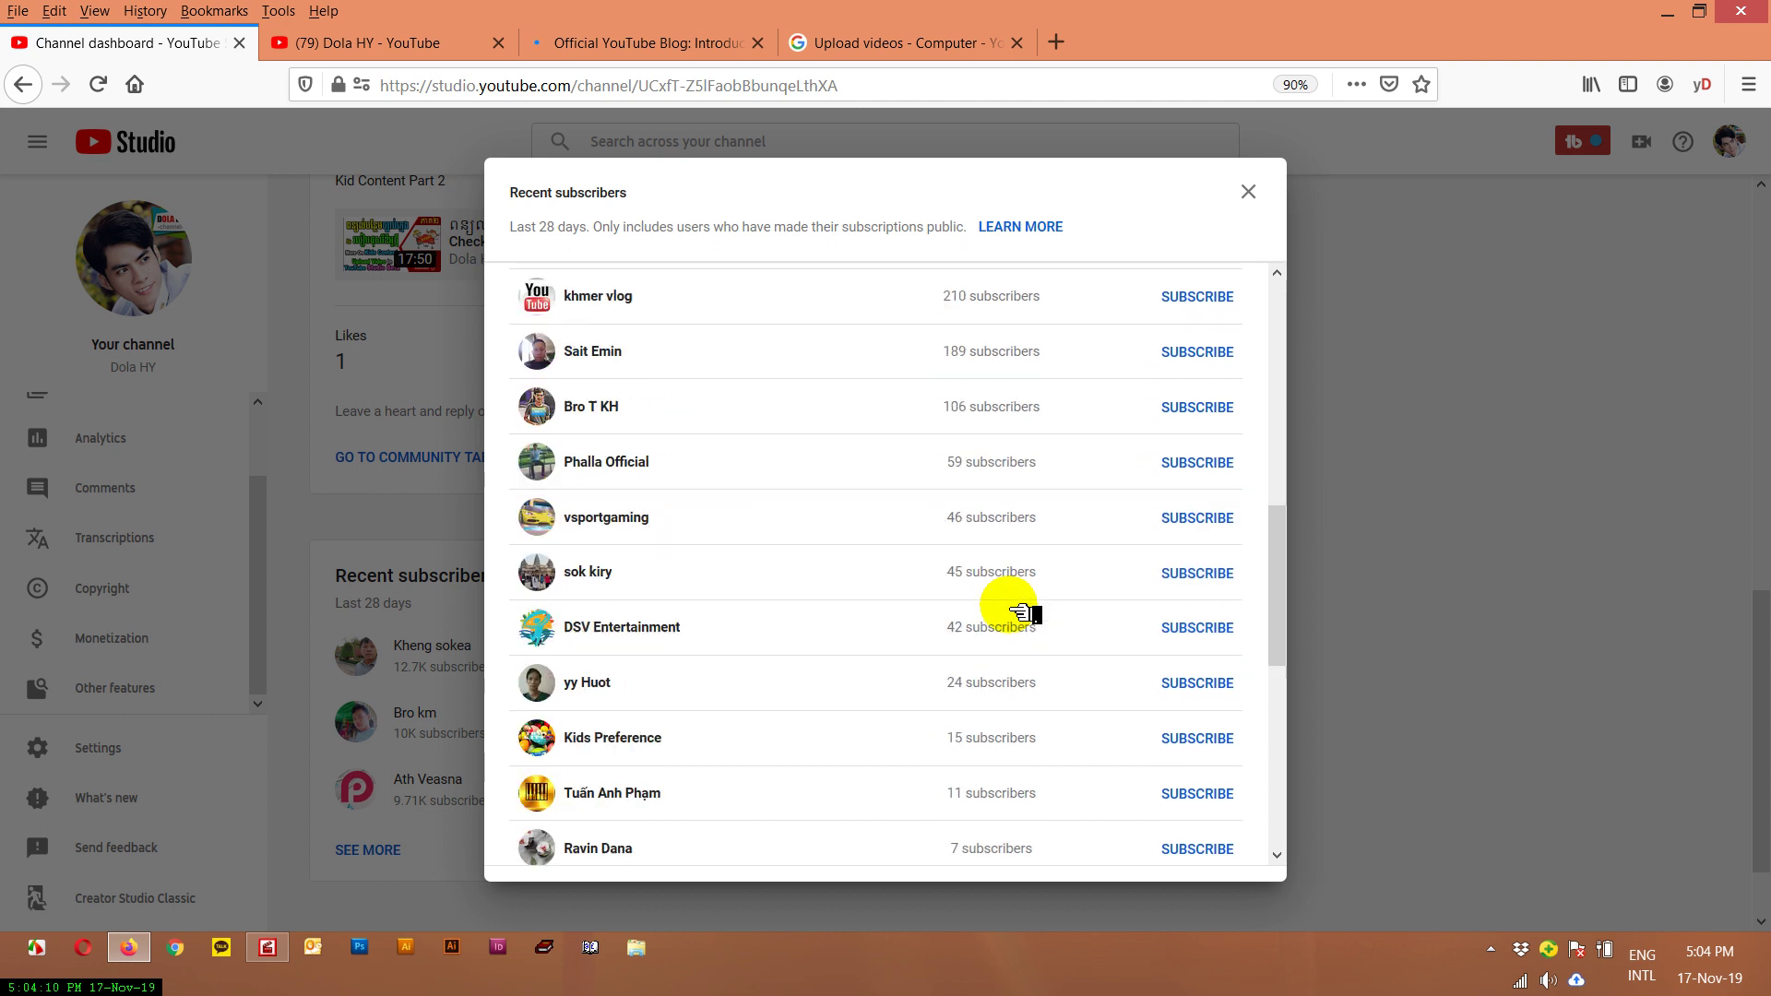
scroll(1020, 612, down, 6)
scroll(1022, 612, up, 18)
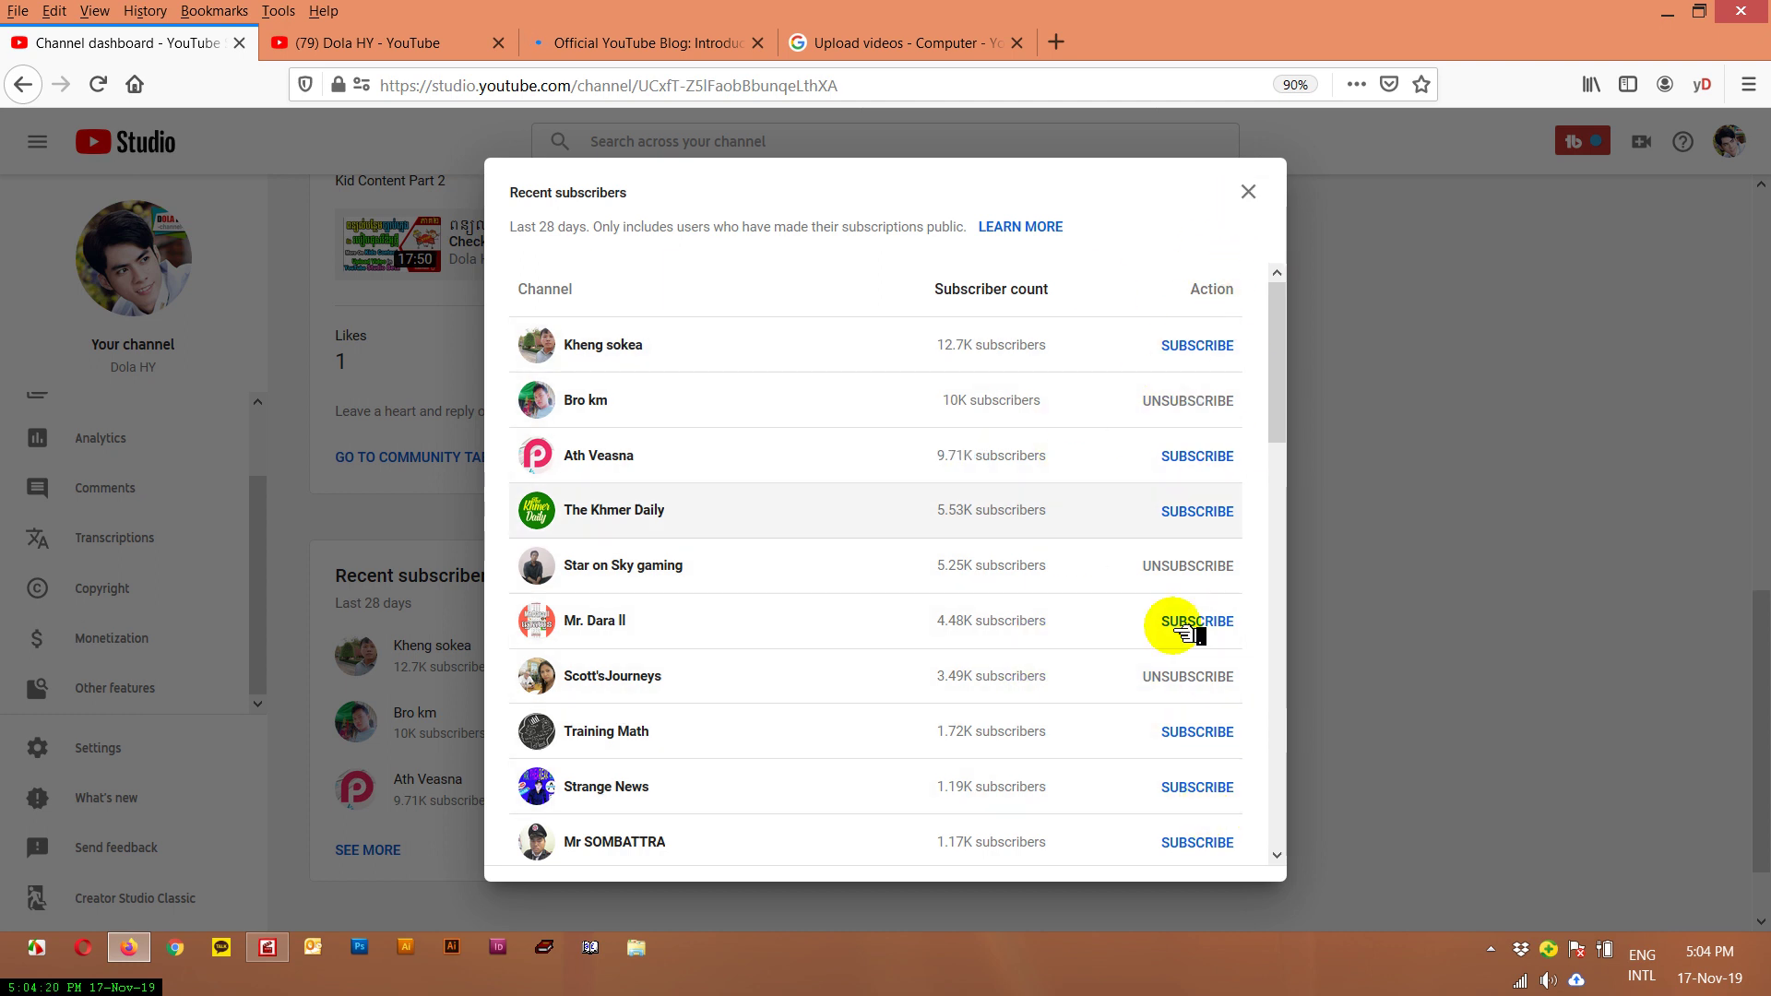
drag(1278, 282, 1297, 249)
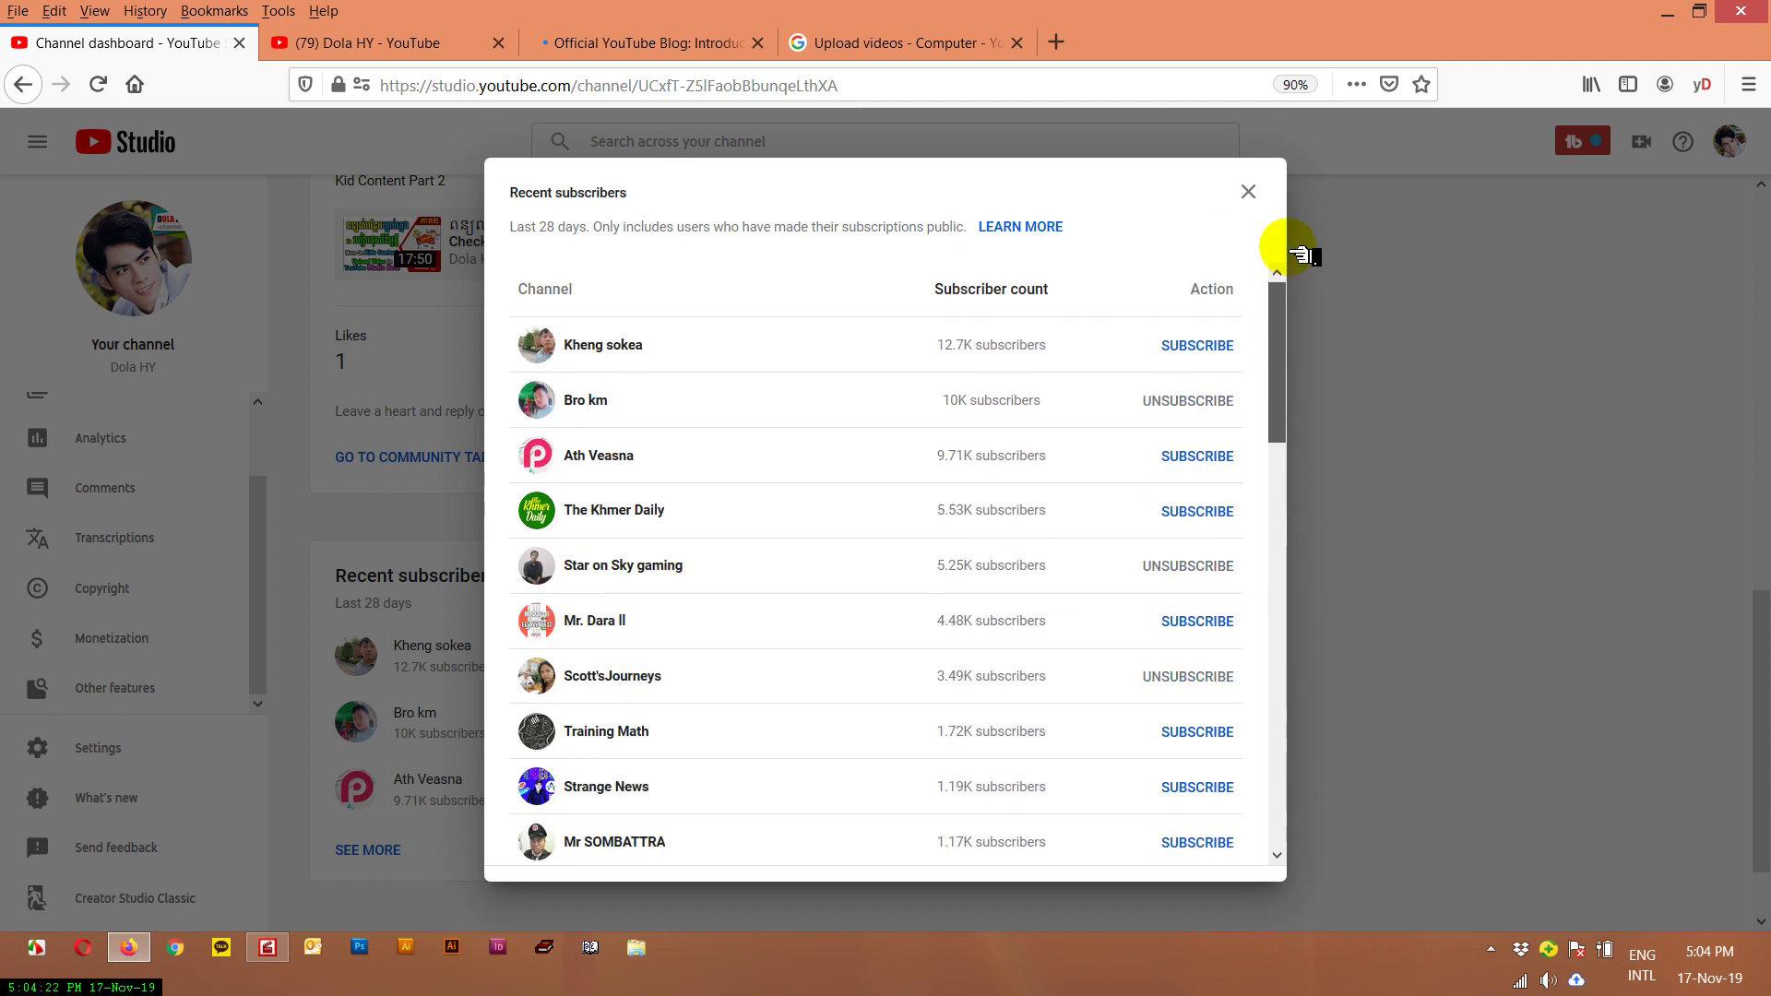
click(1248, 191)
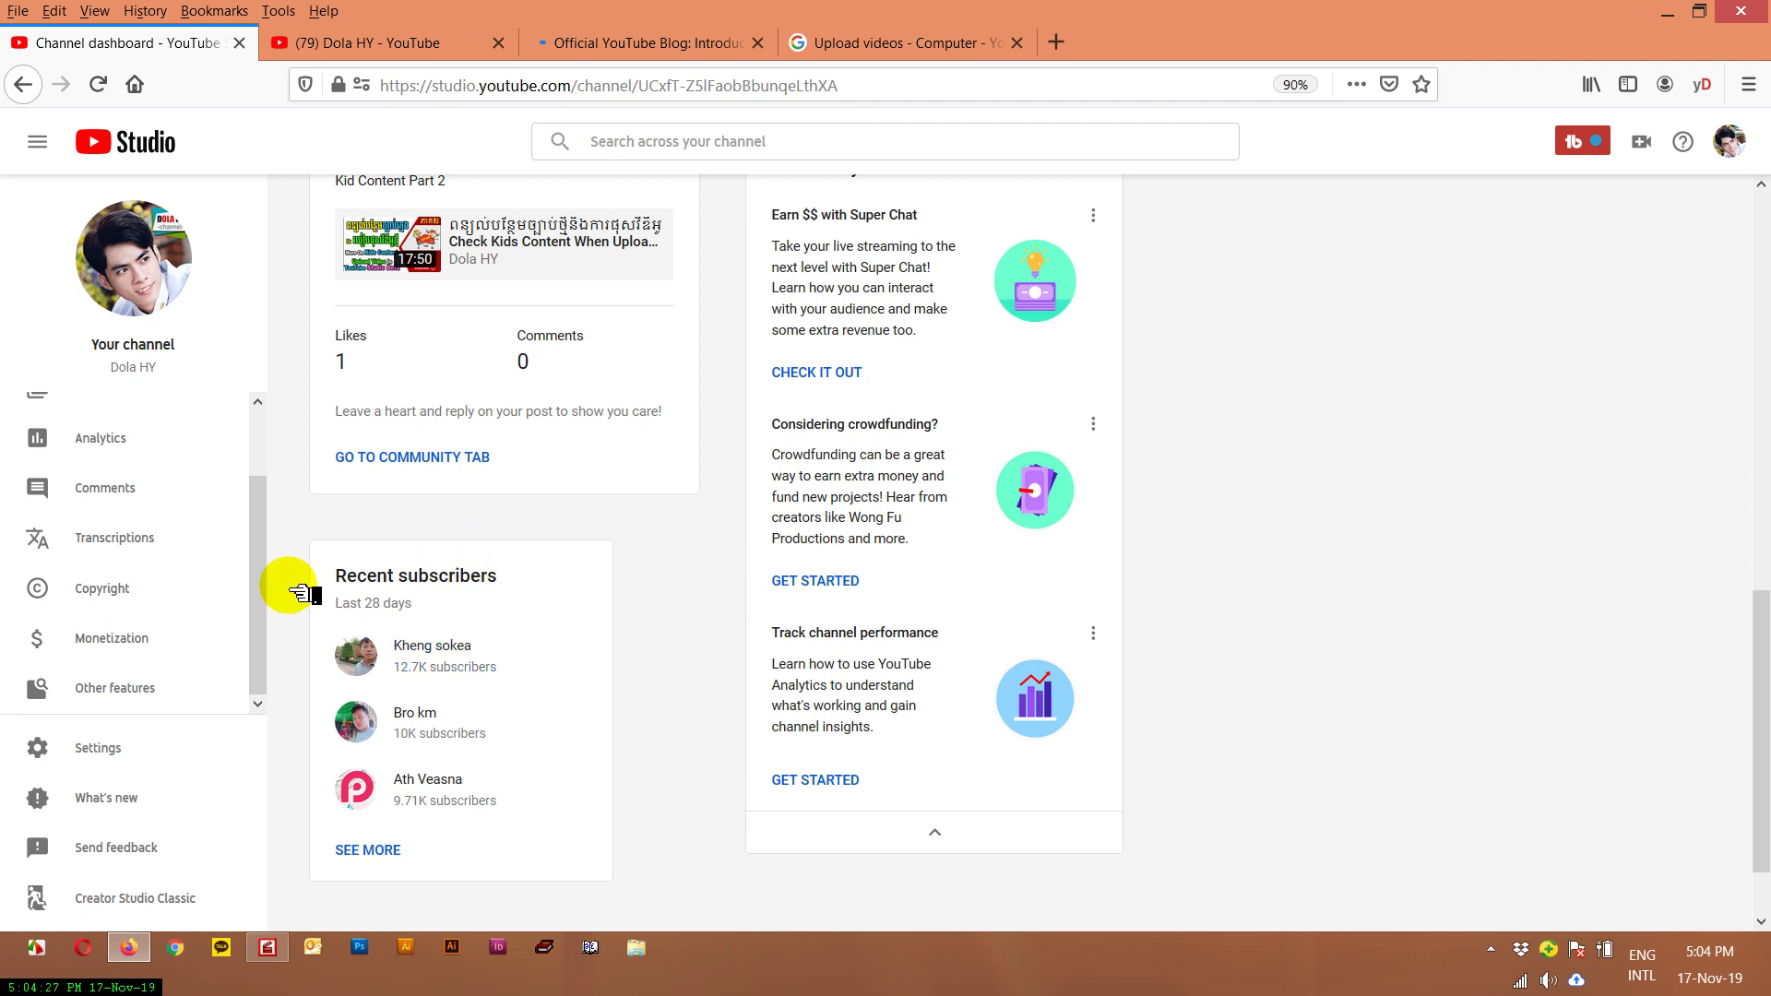
- Return to the start of the dashboard and open the channel's Videos page
scroll(286, 572, up, 10)
scroll(245, 541, up, 2)
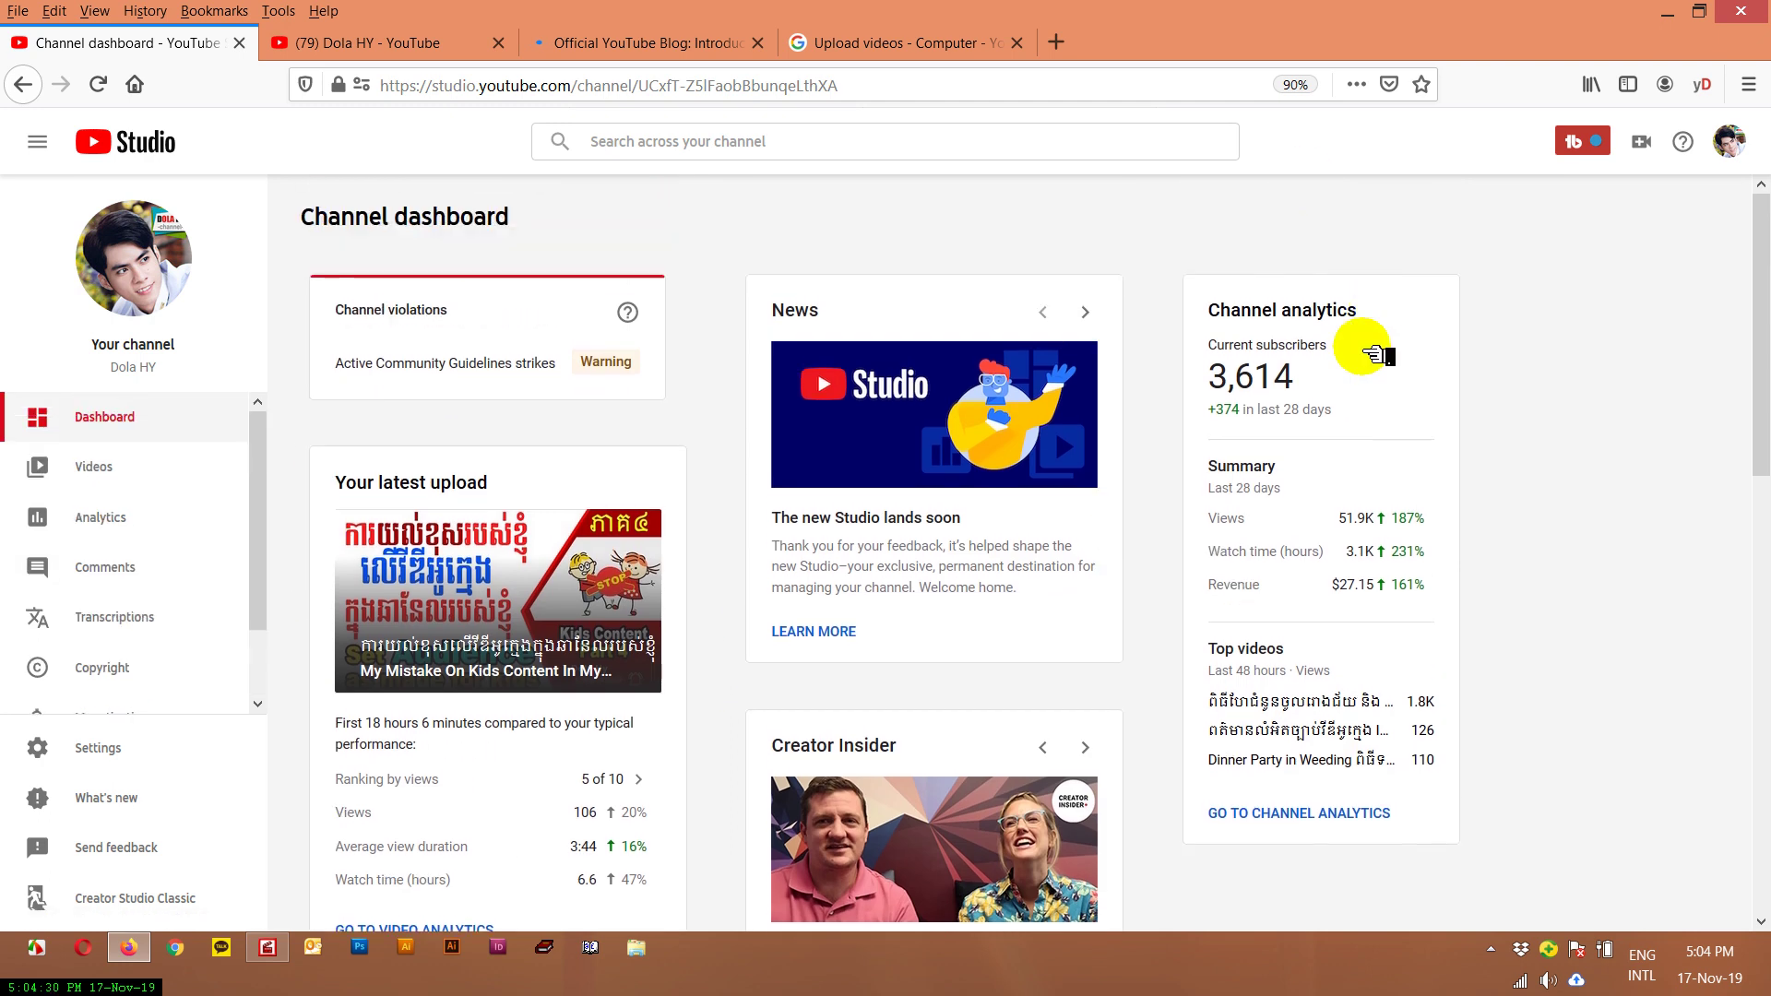
click(98, 475)
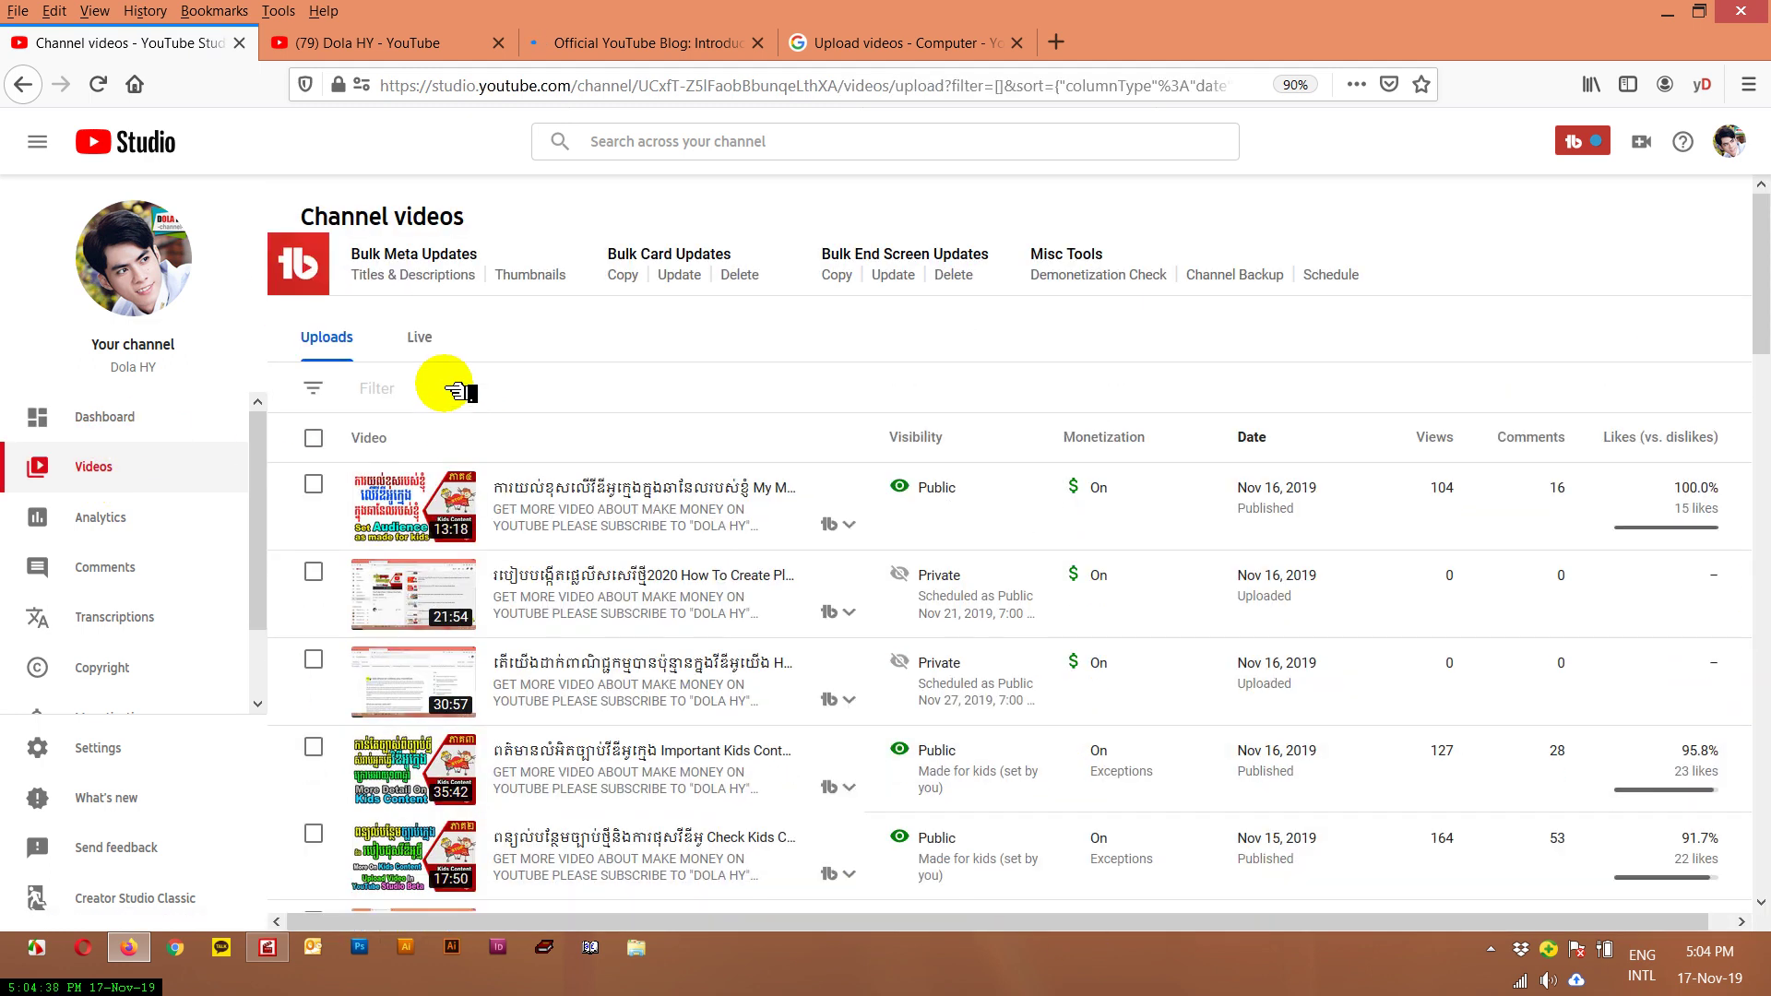
- Look at the Title filter for the uploads and close it without applying a value
click(420, 392)
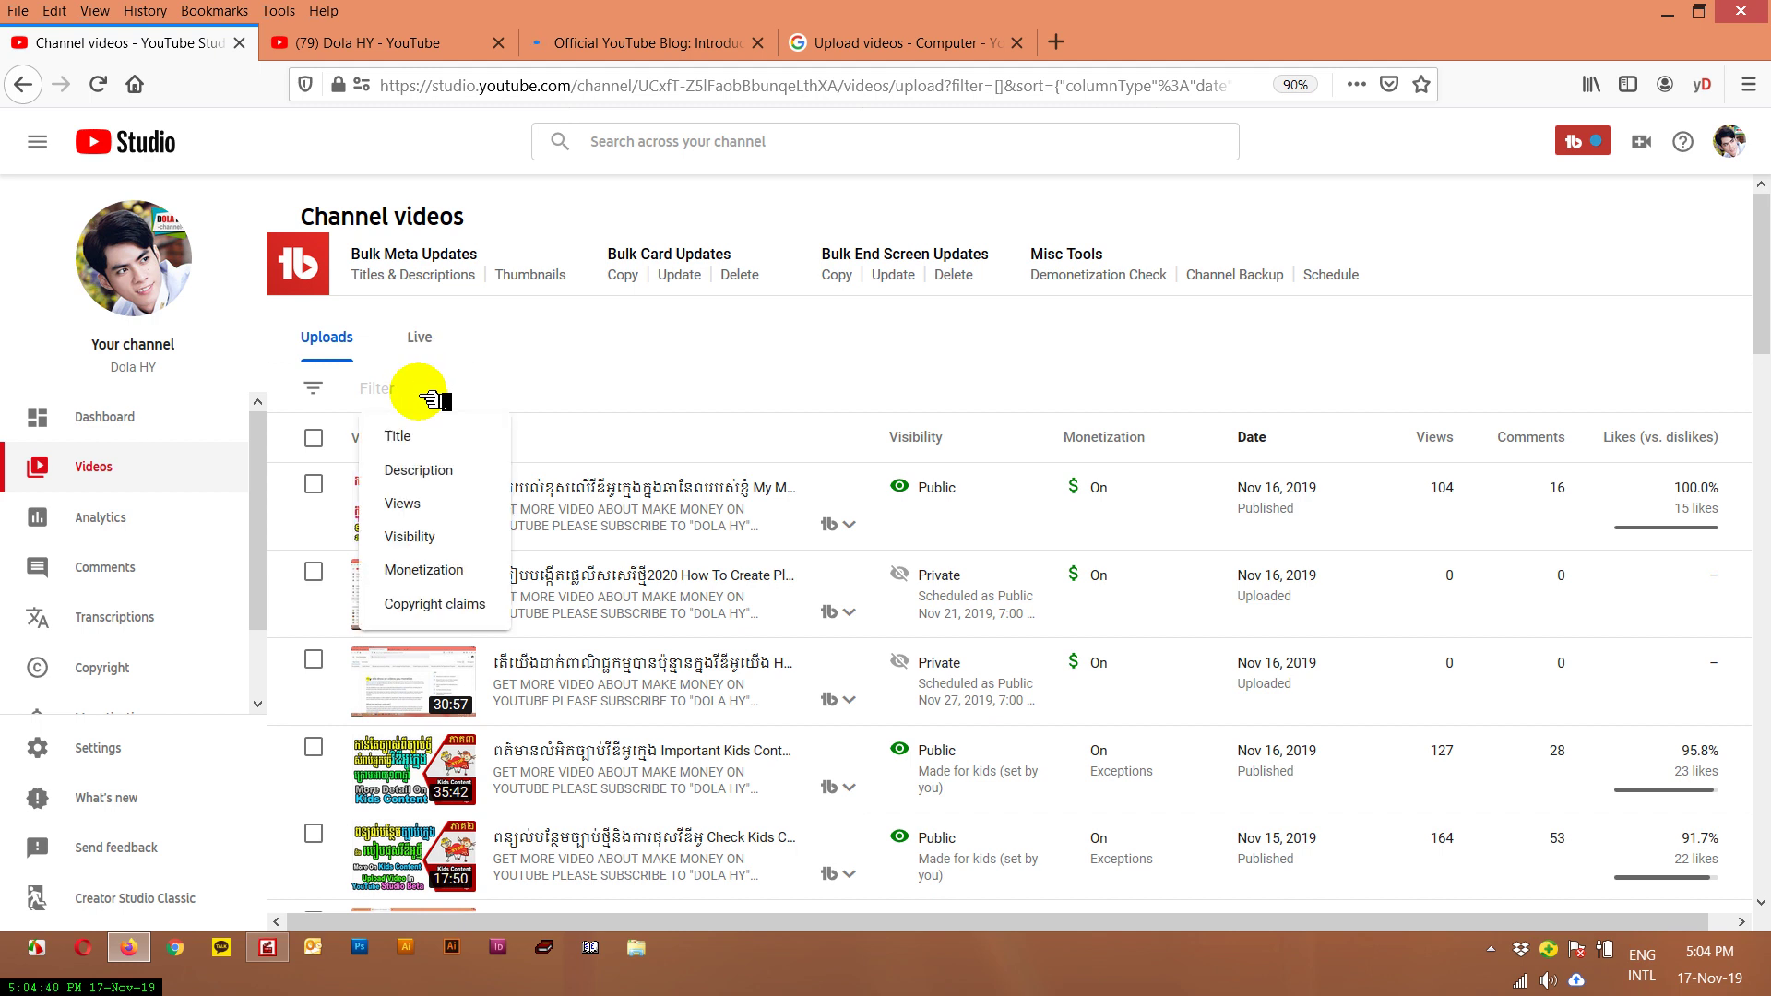
click(396, 436)
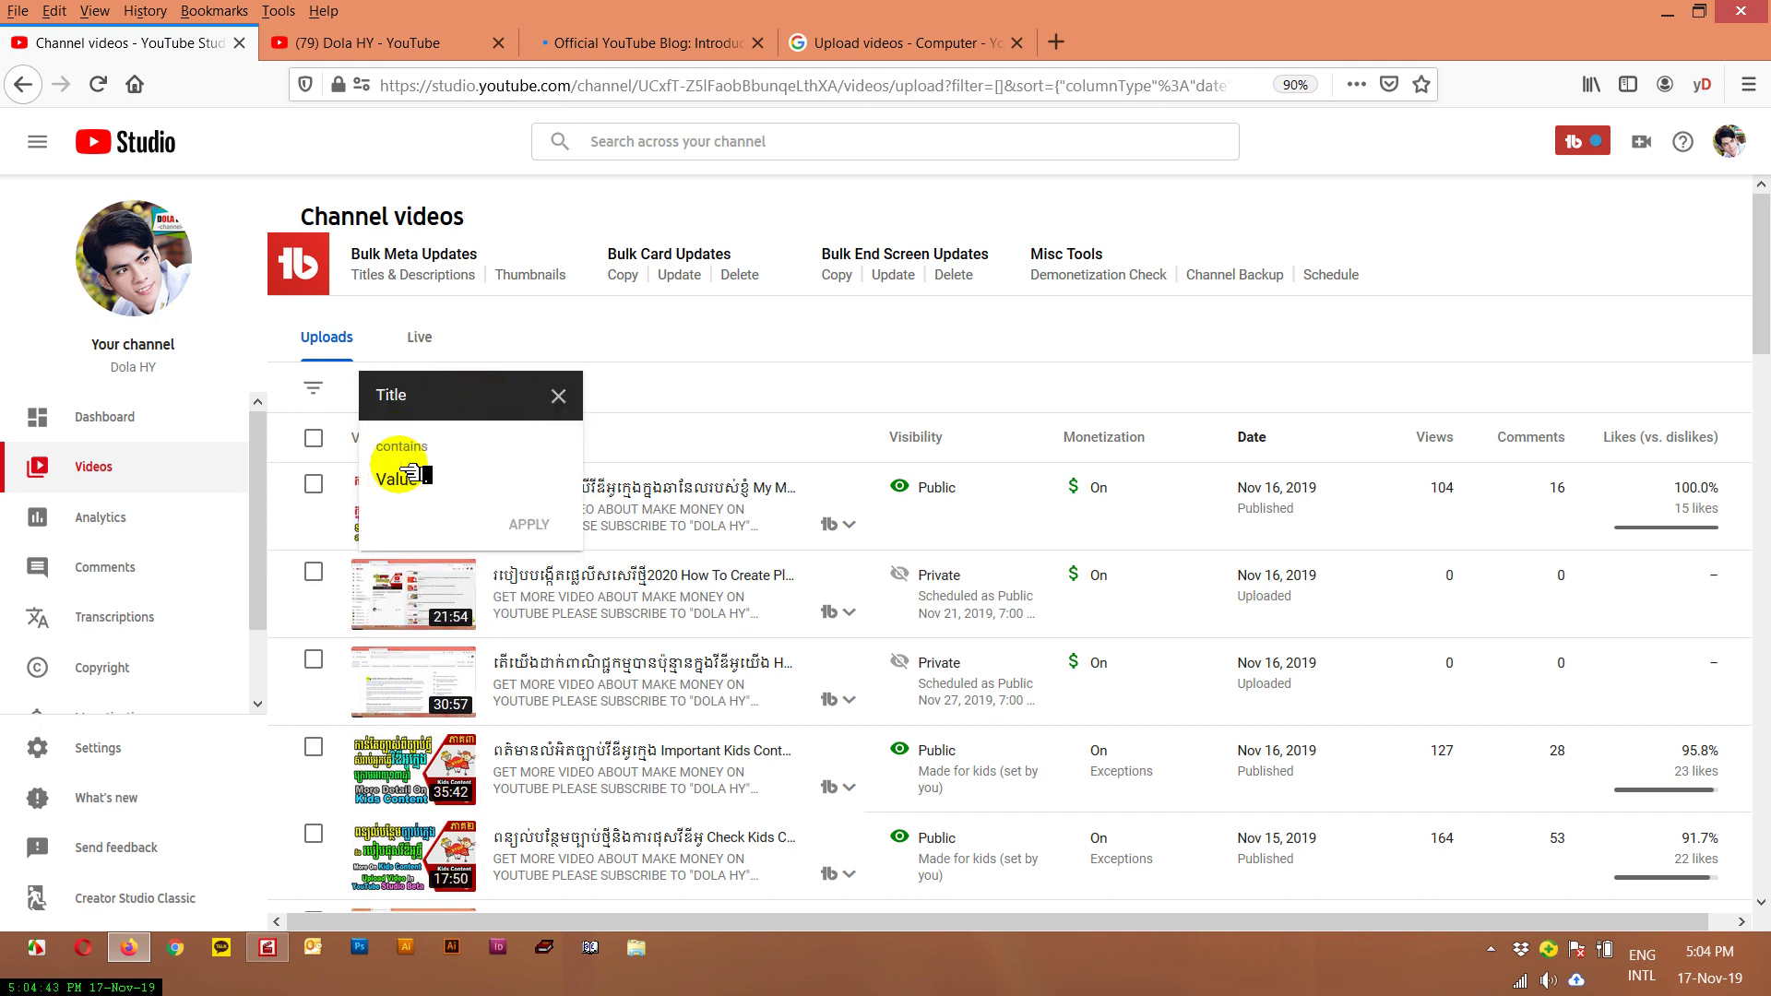
click(558, 395)
- Check which uploads are unlisted using the Visibility filter, and clear the filter
click(394, 391)
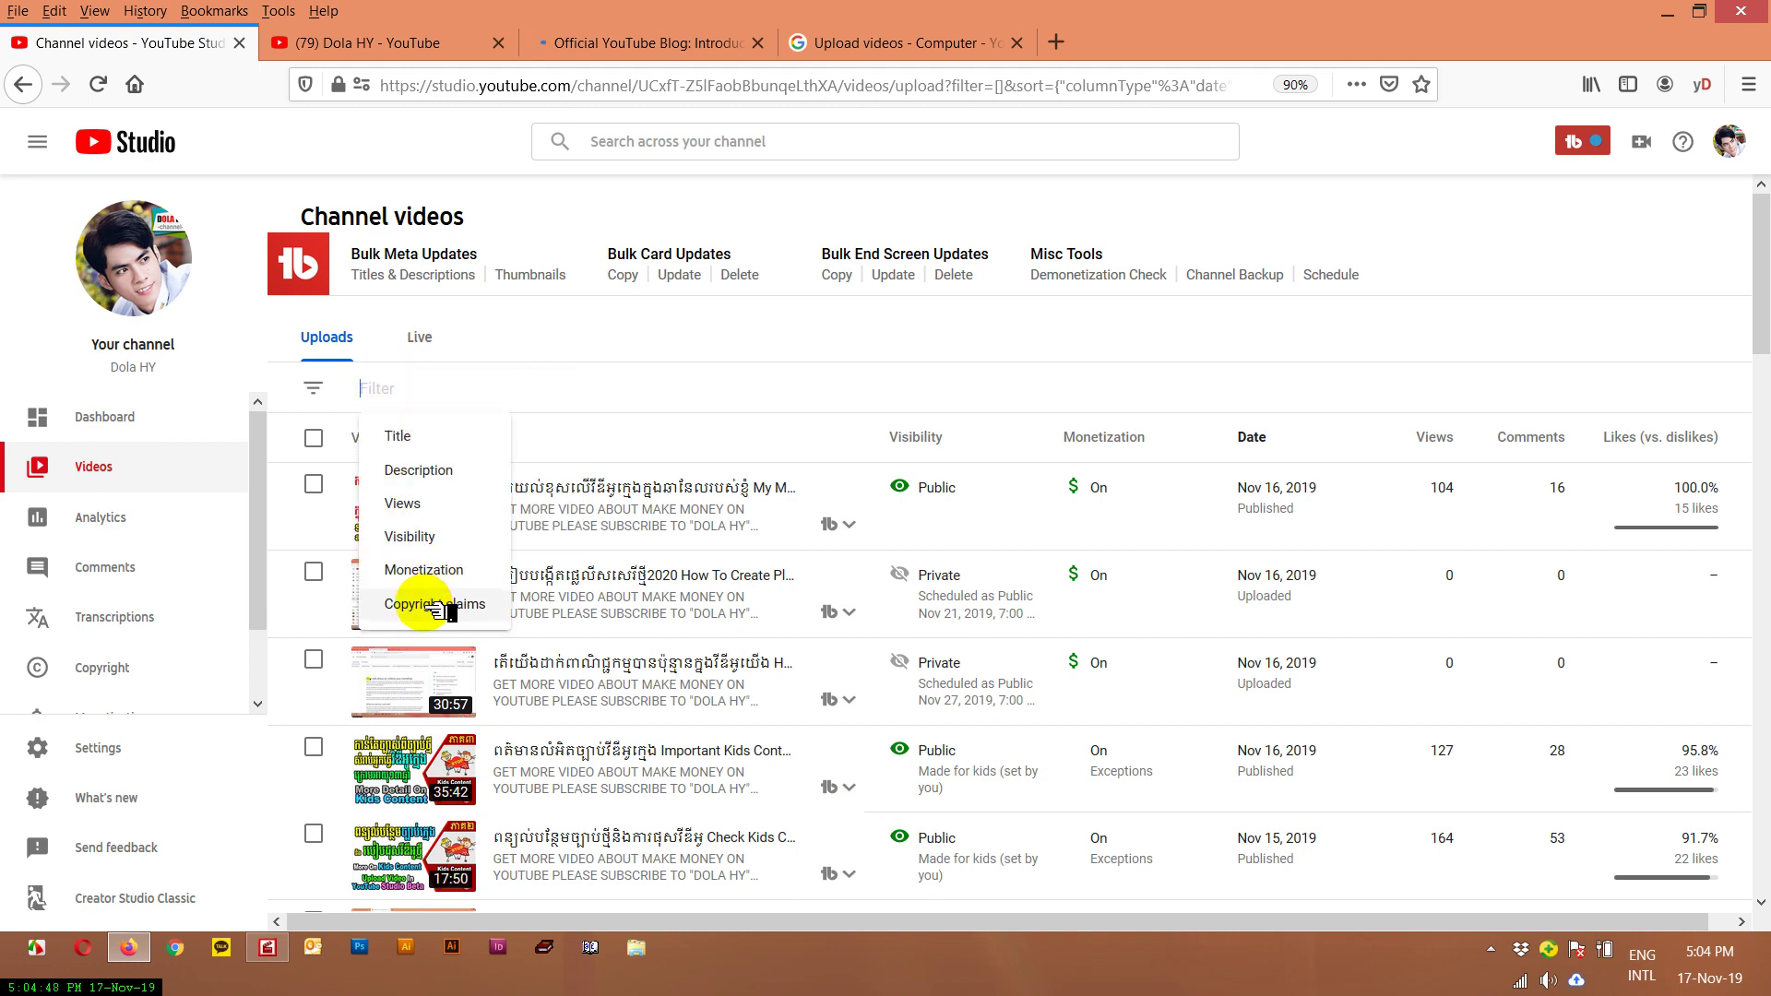
click(415, 539)
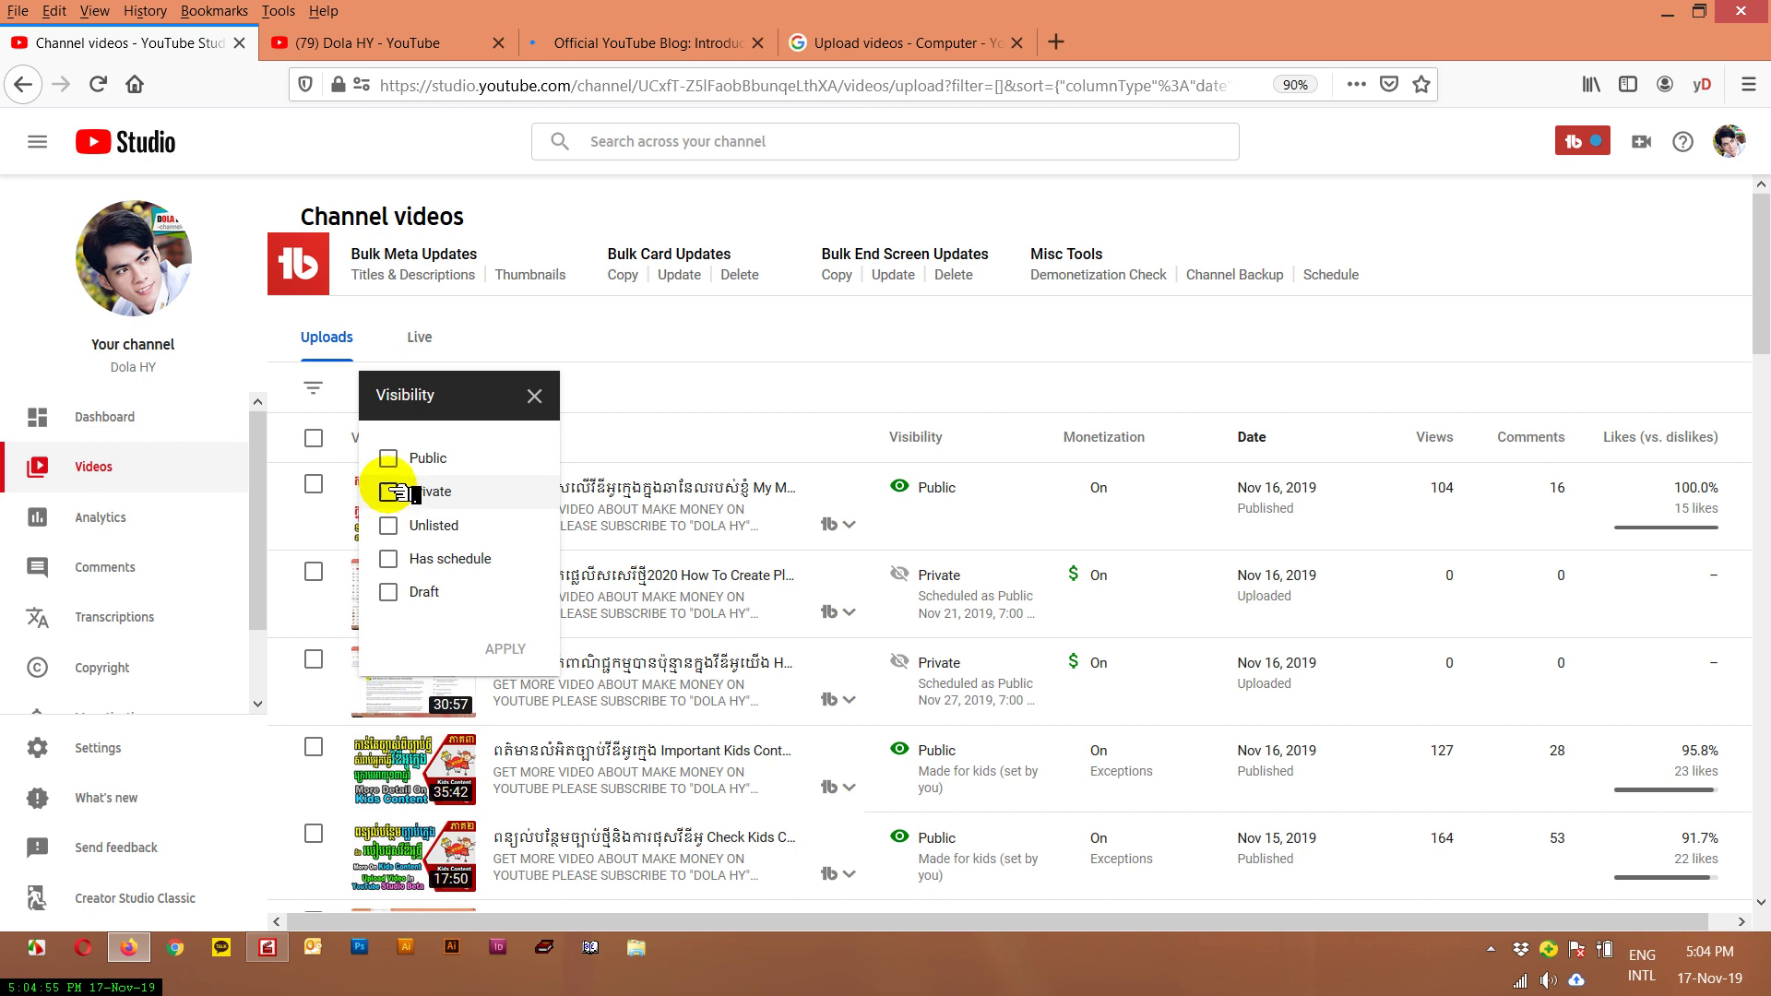
click(387, 524)
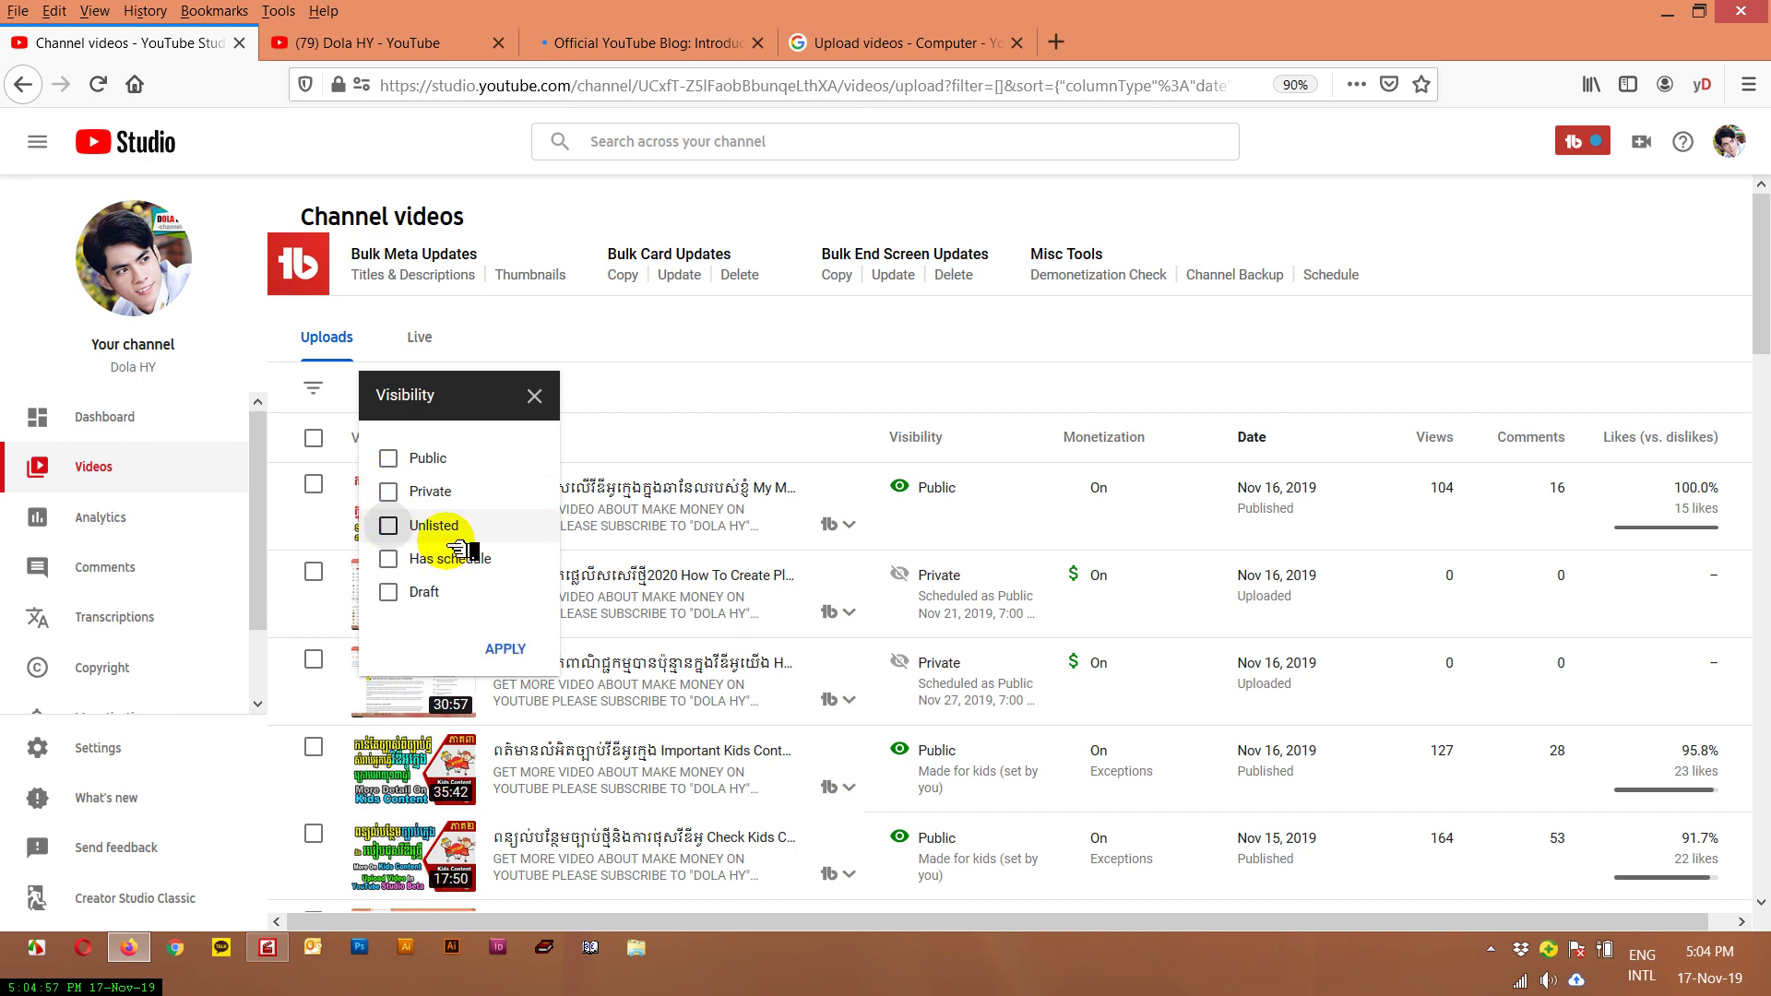
click(505, 648)
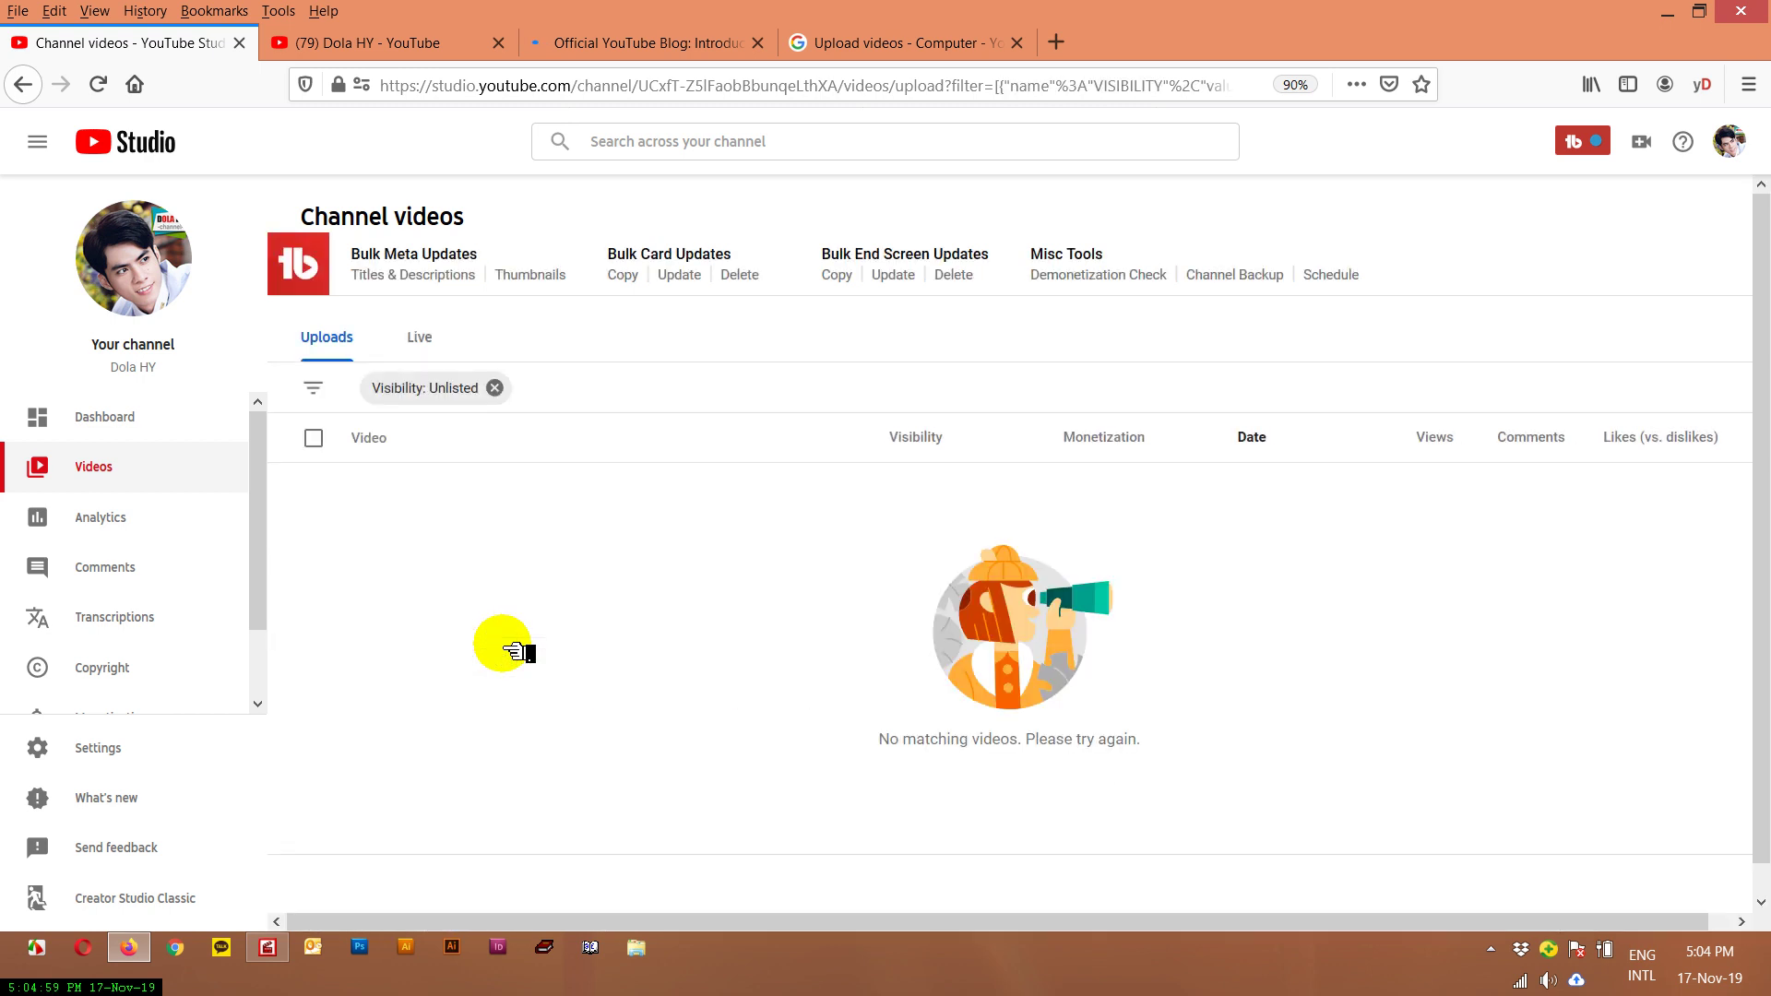
click(494, 387)
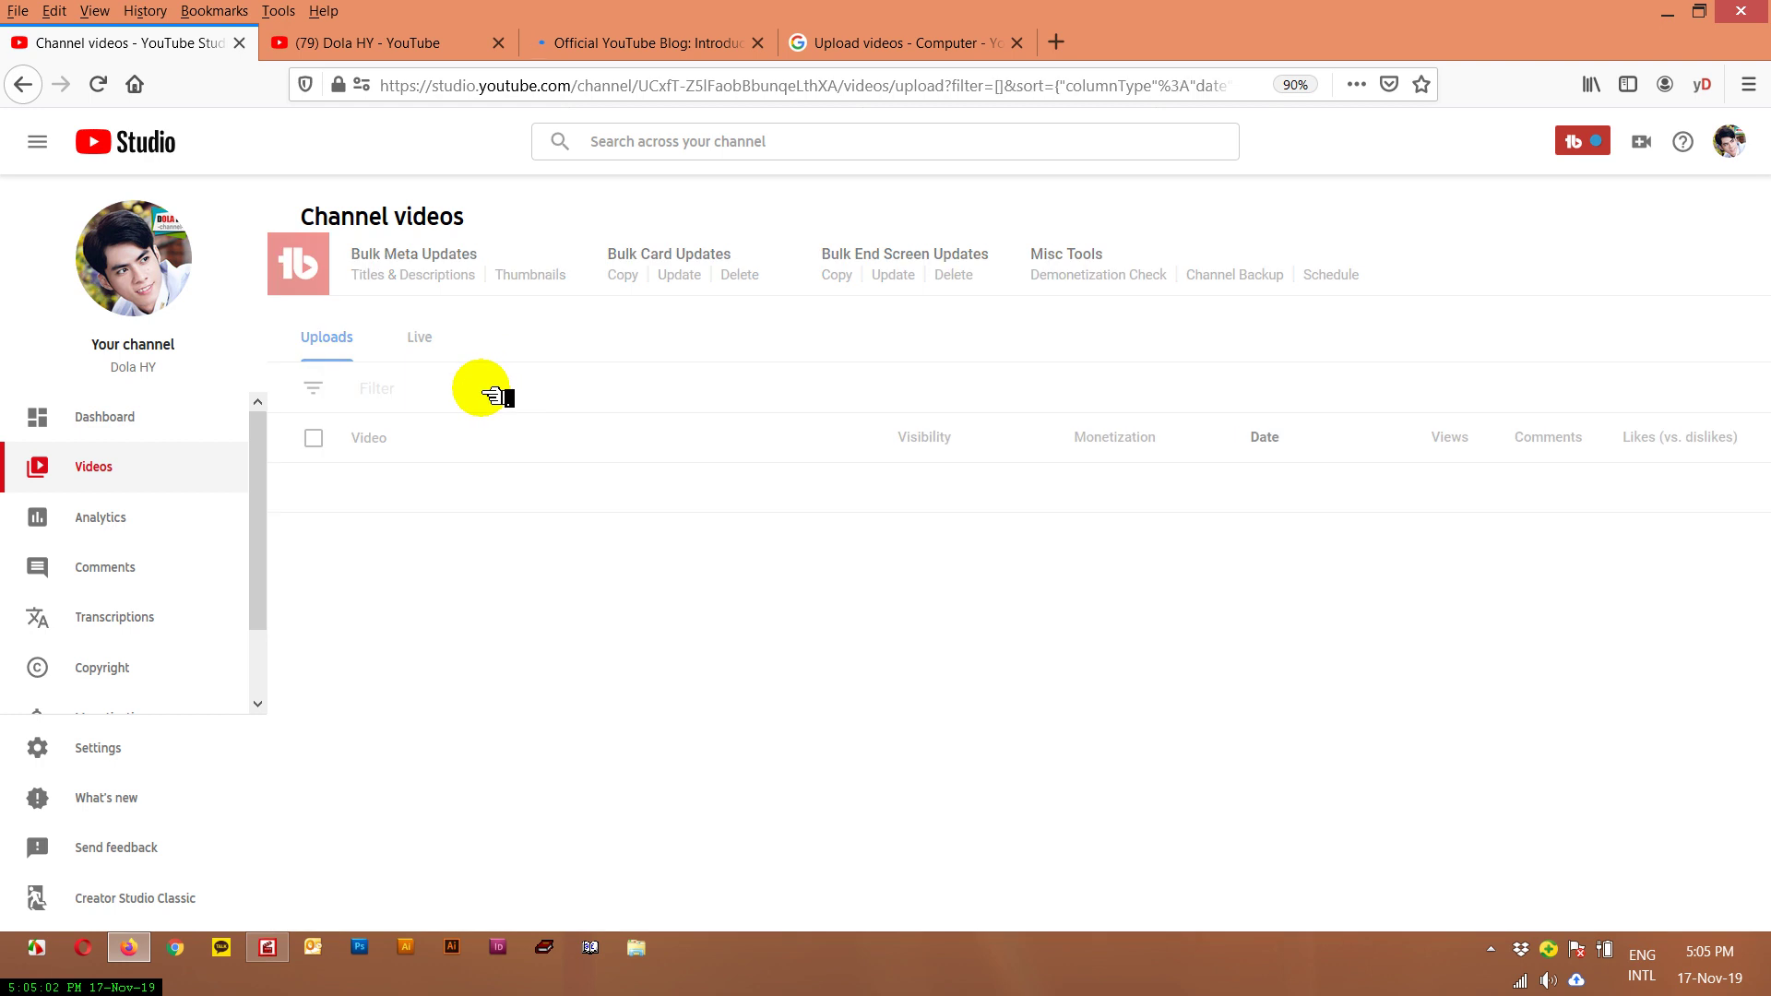
- Check which uploads have Limited status using the Monetization filter, and clear the filter
click(403, 395)
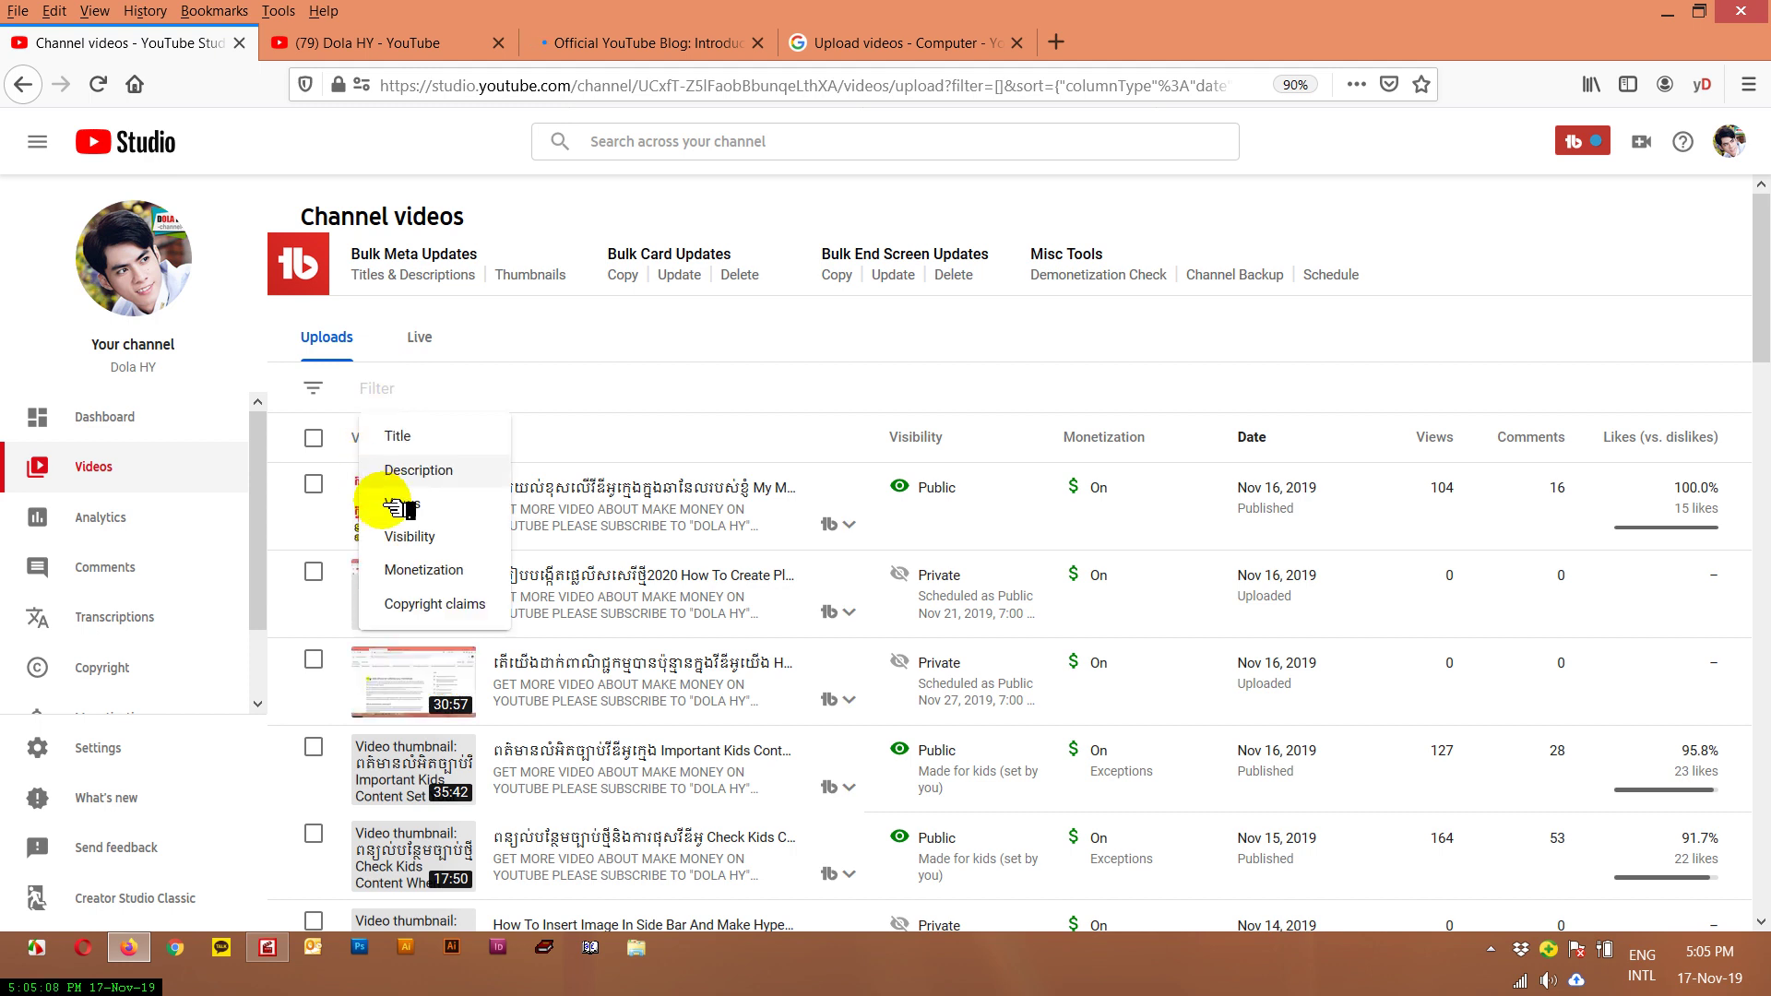
click(426, 570)
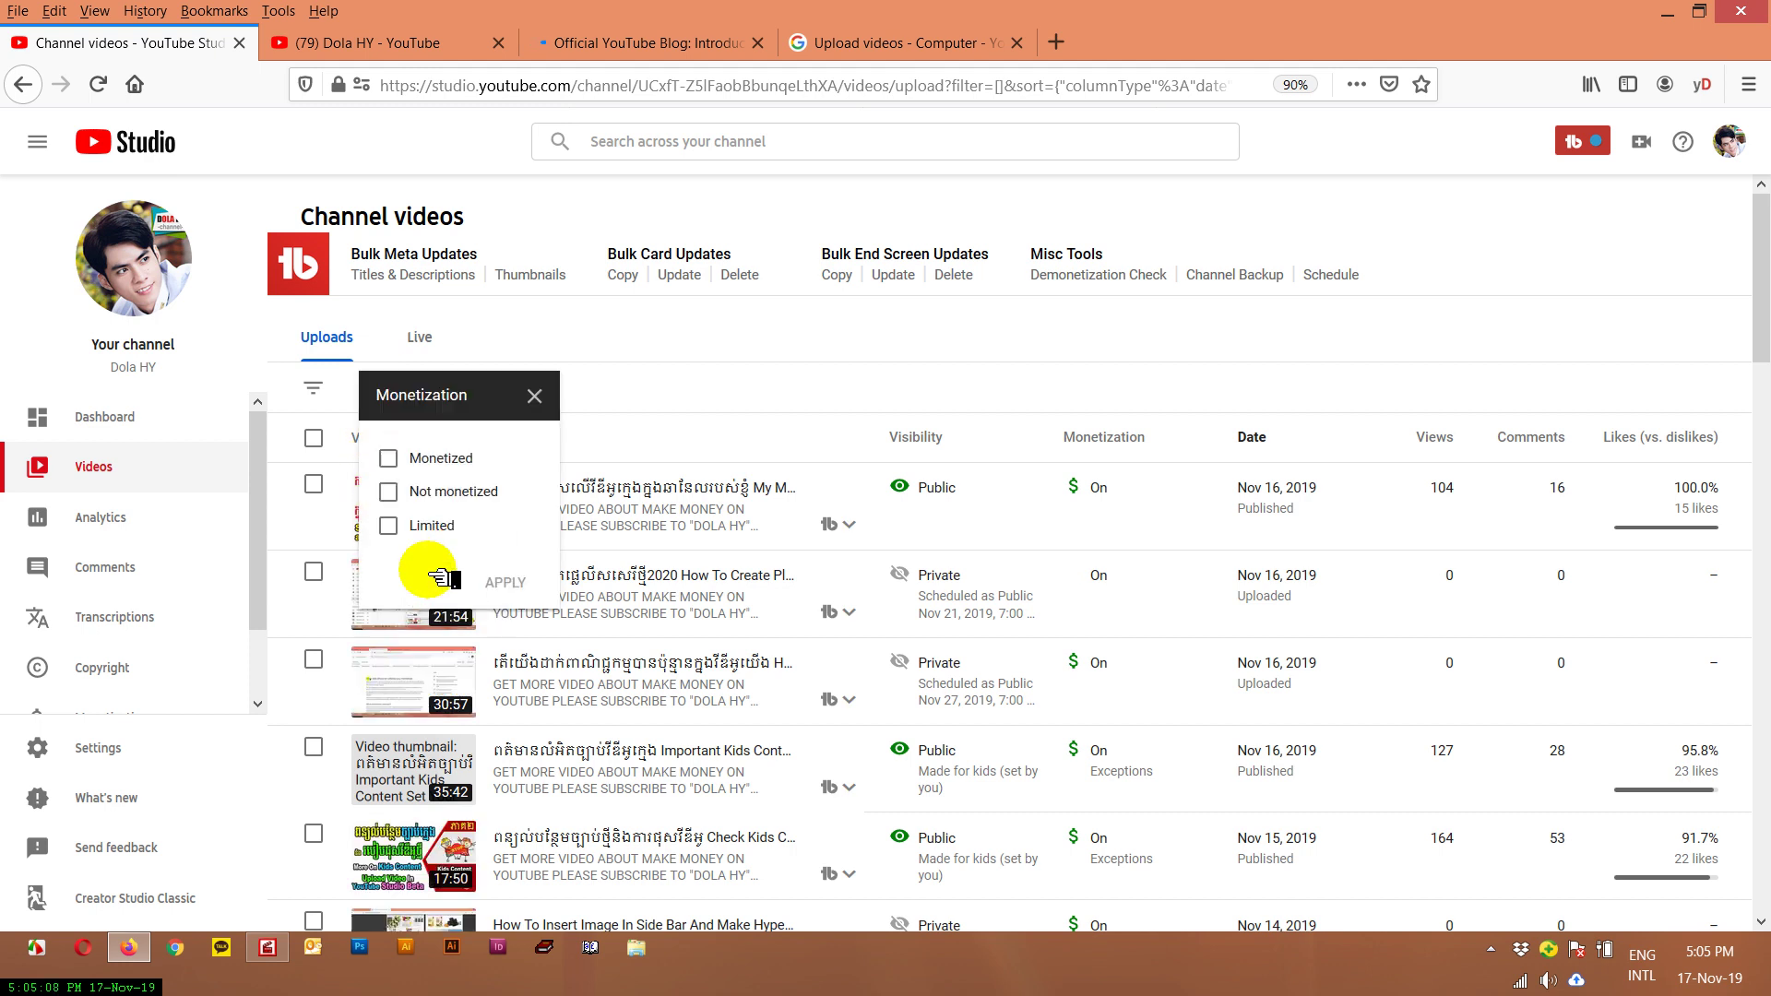
click(389, 523)
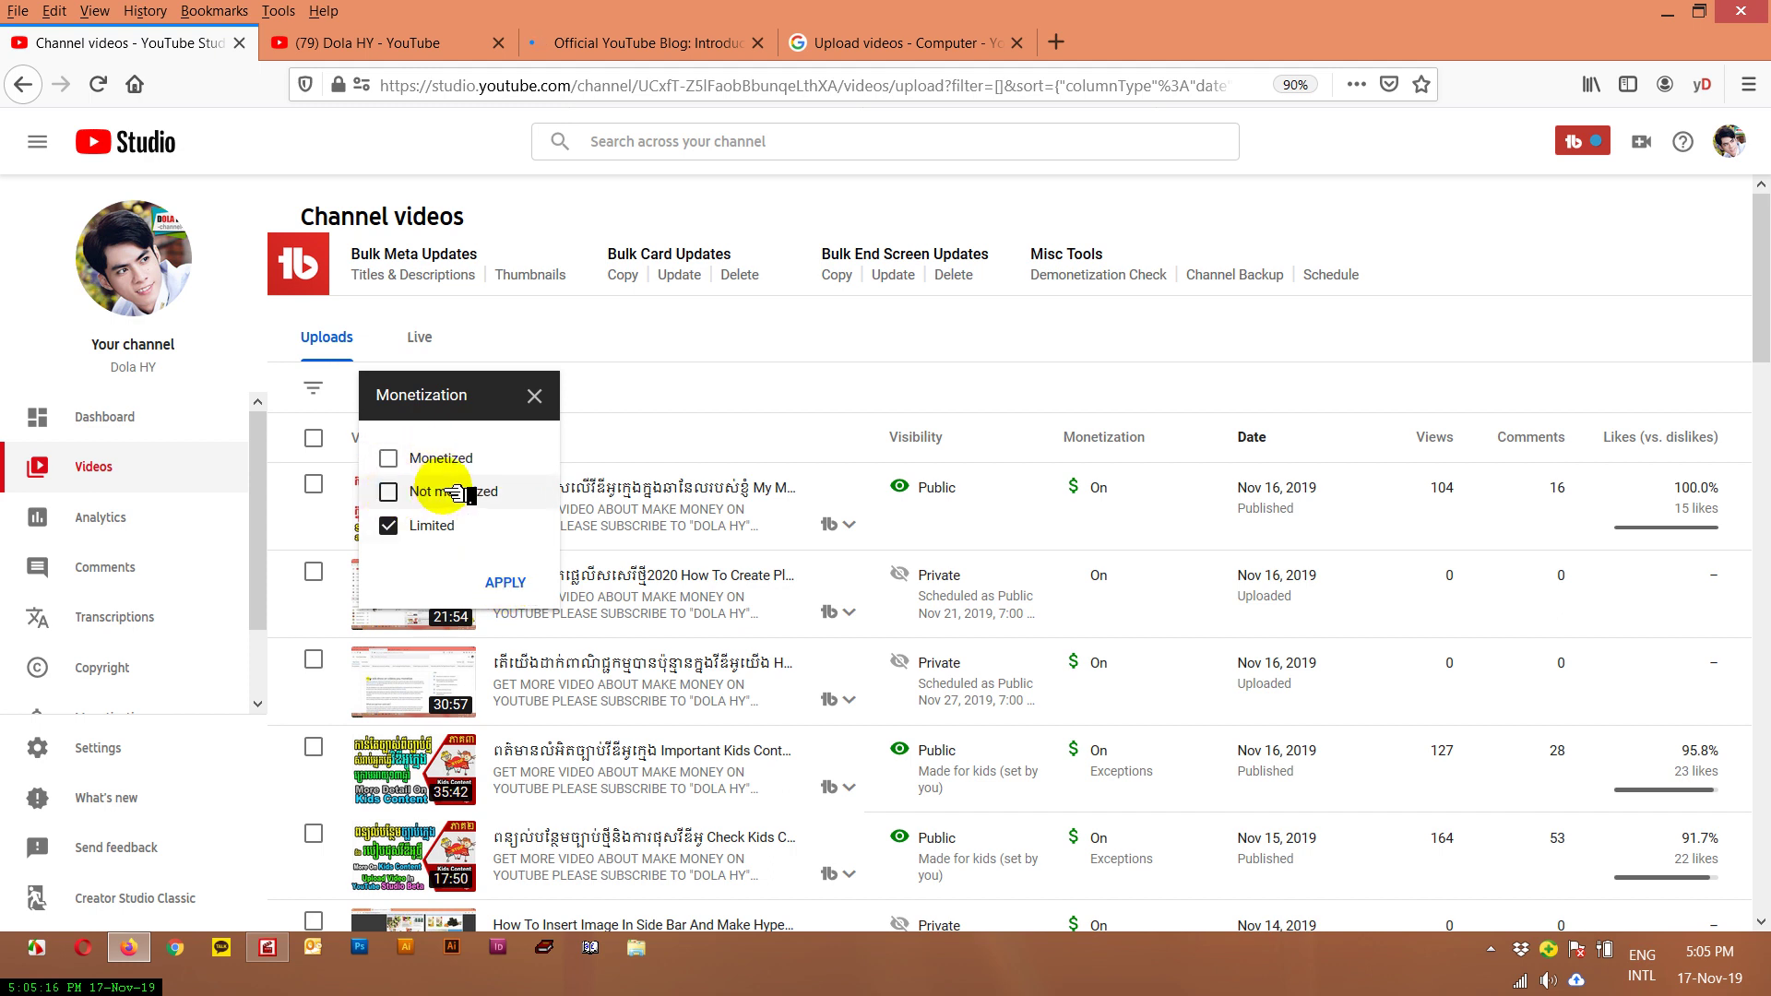
click(507, 580)
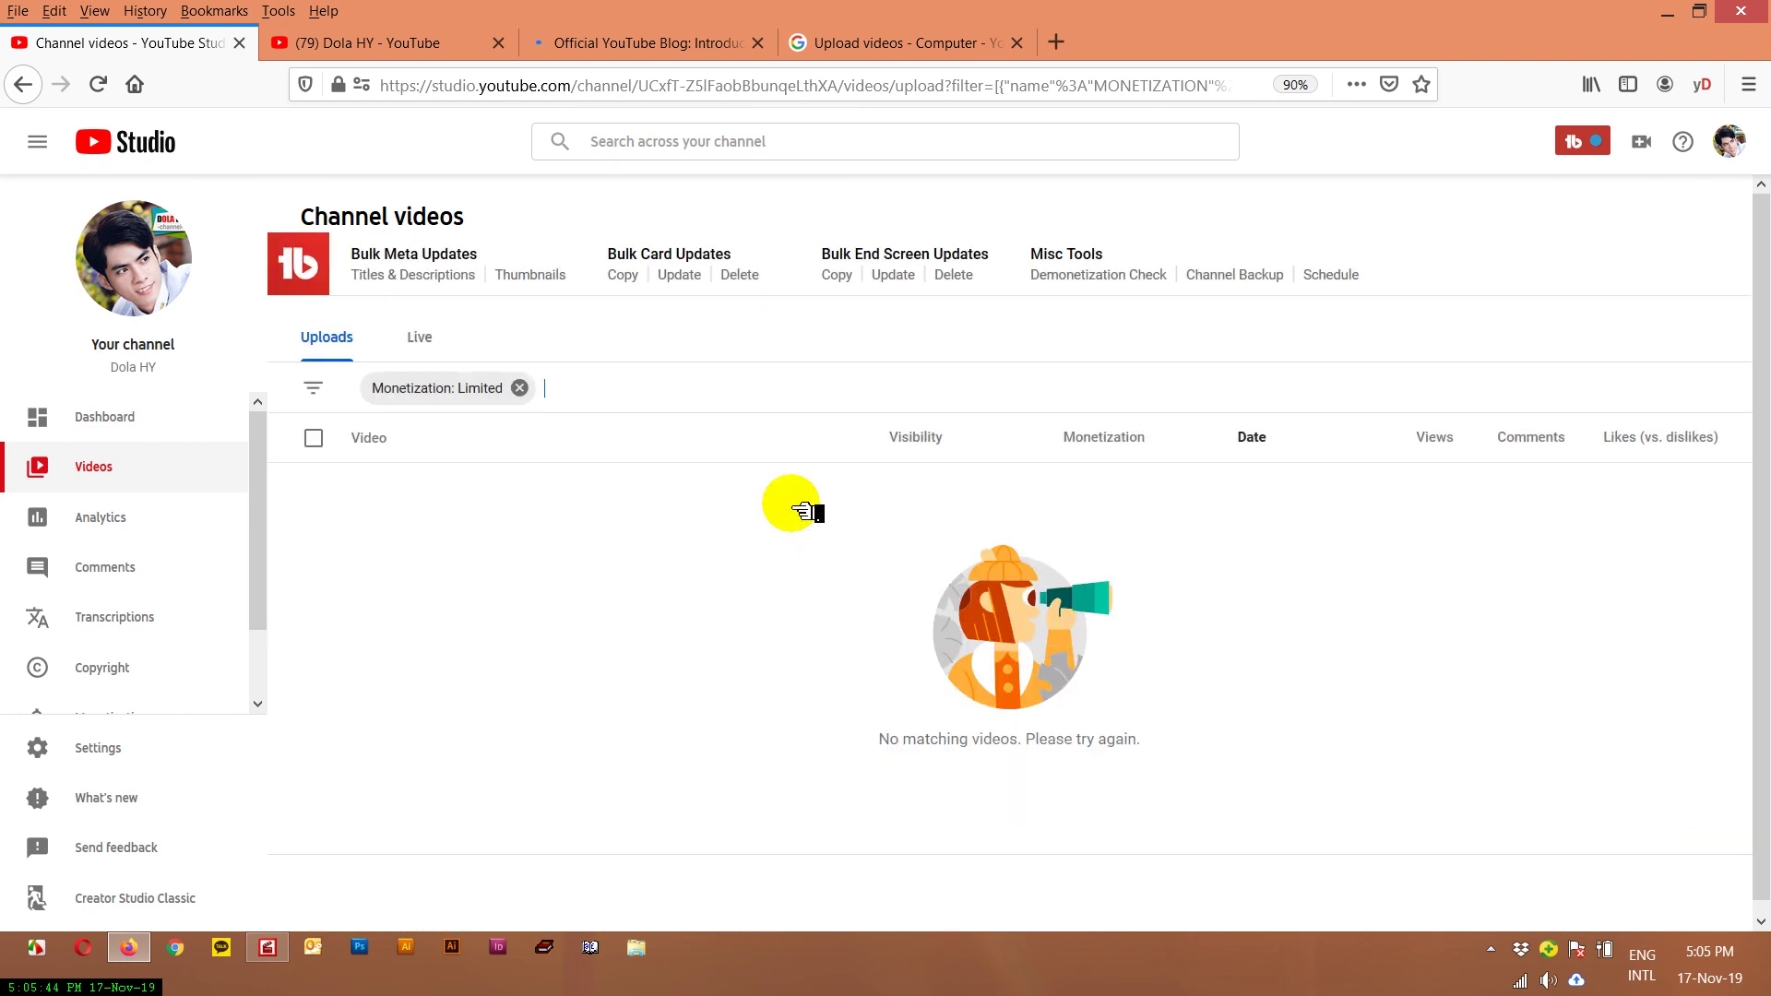
click(519, 389)
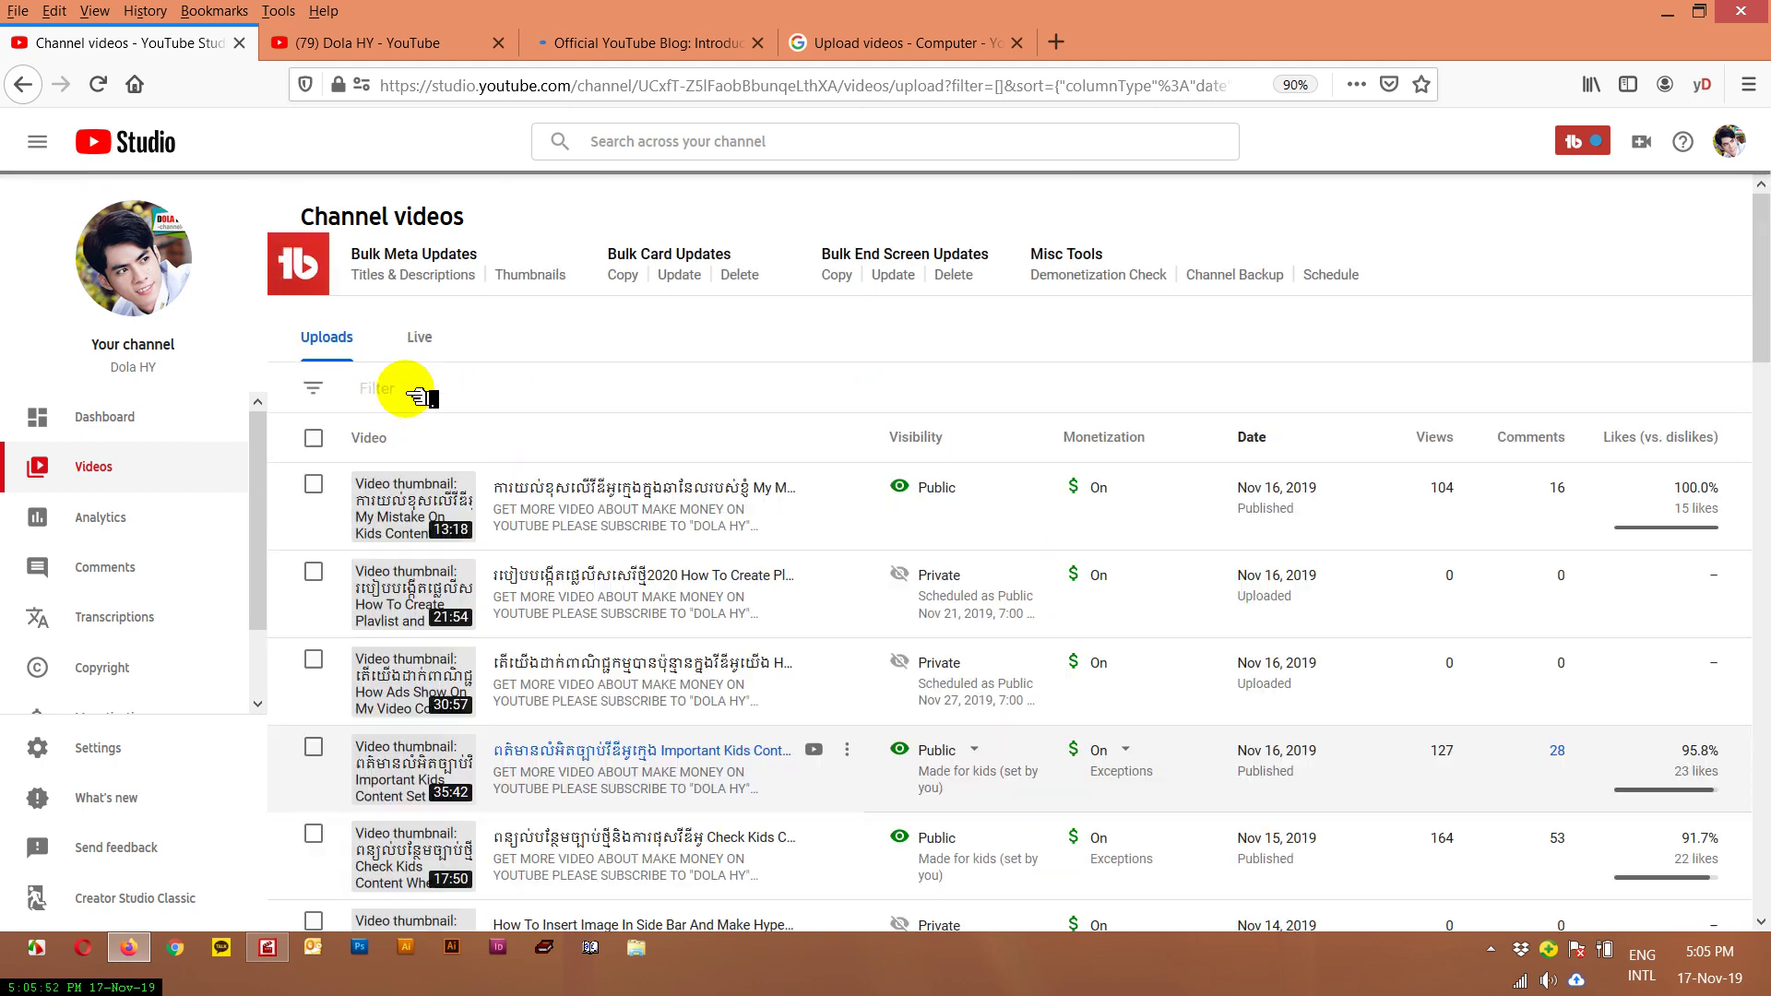
- Check which uploads have copyright claims by applying the Copyright claims filter, and clear the filter
click(415, 389)
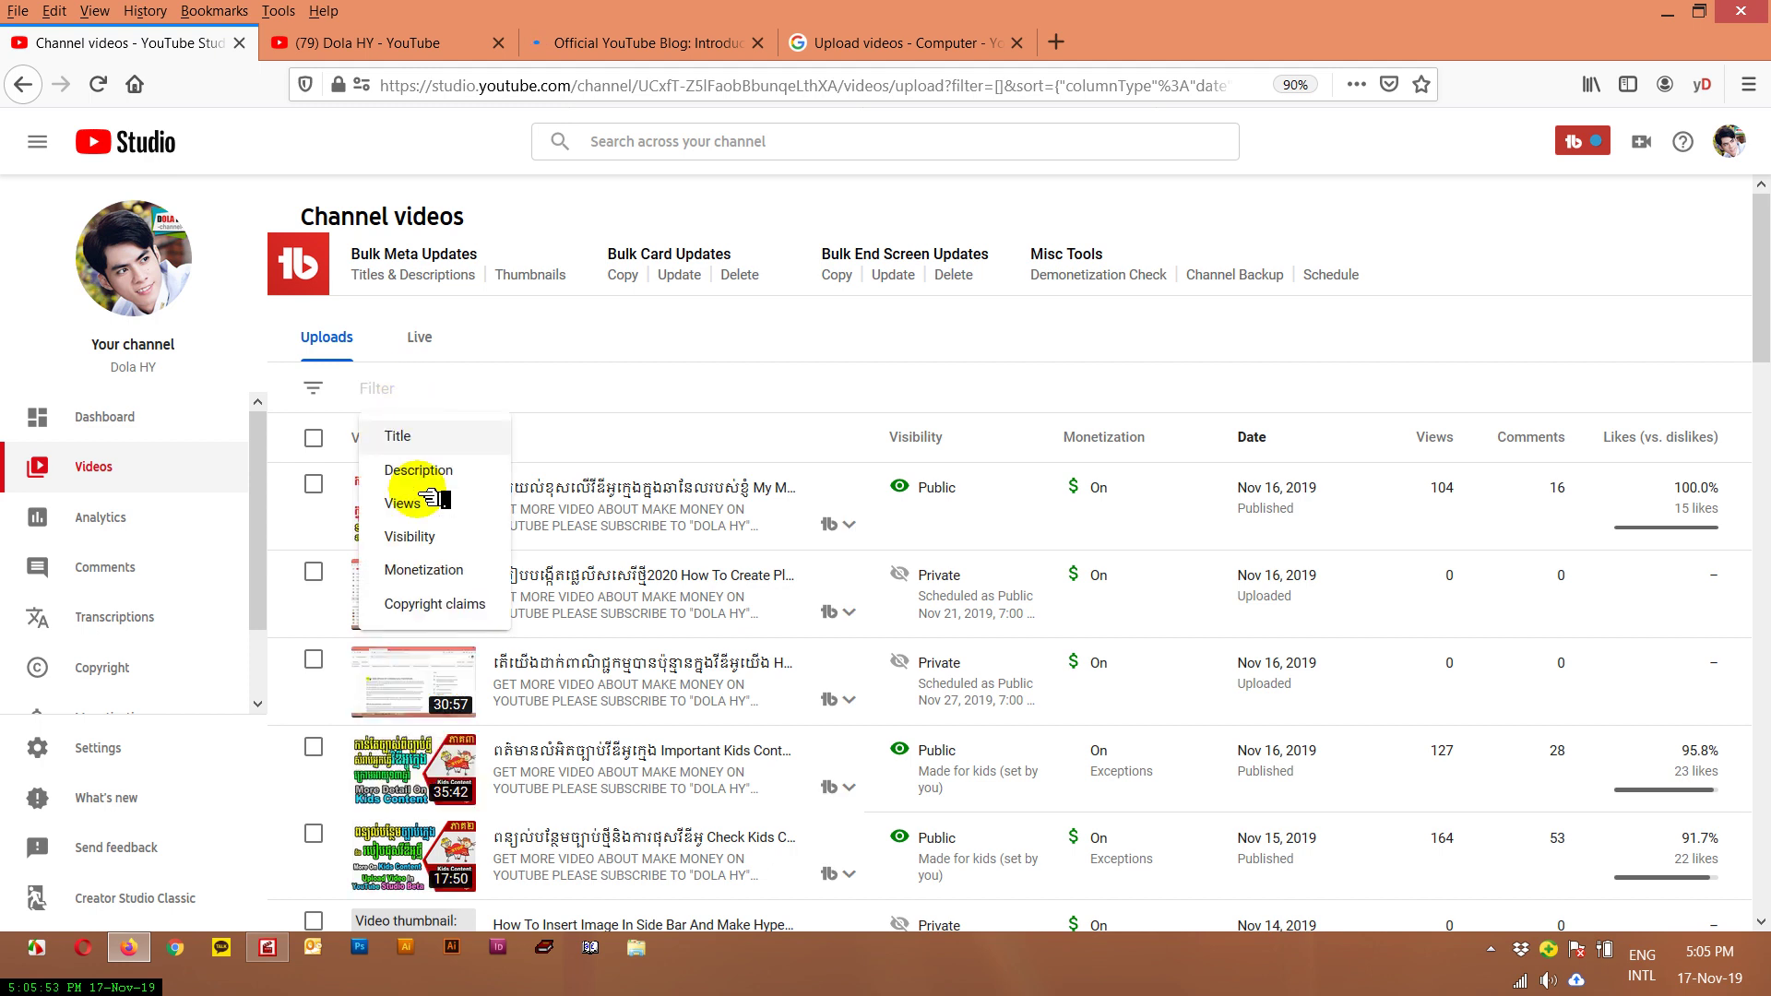
click(427, 612)
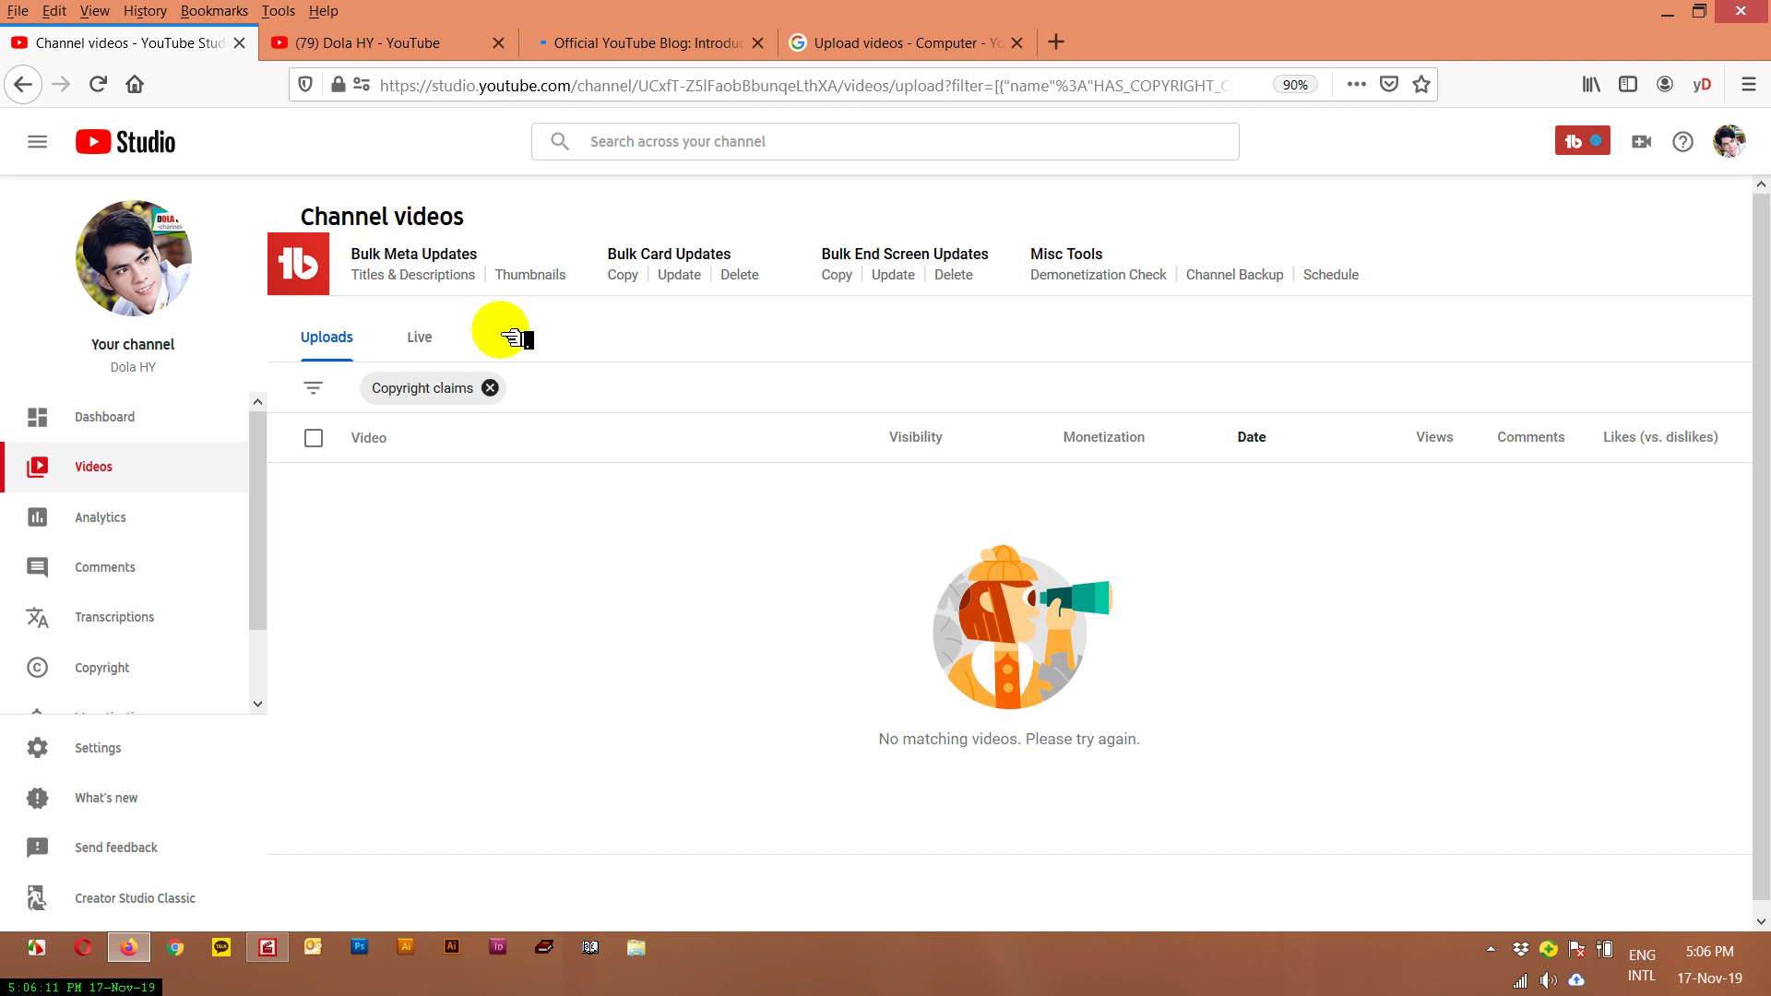
click(492, 391)
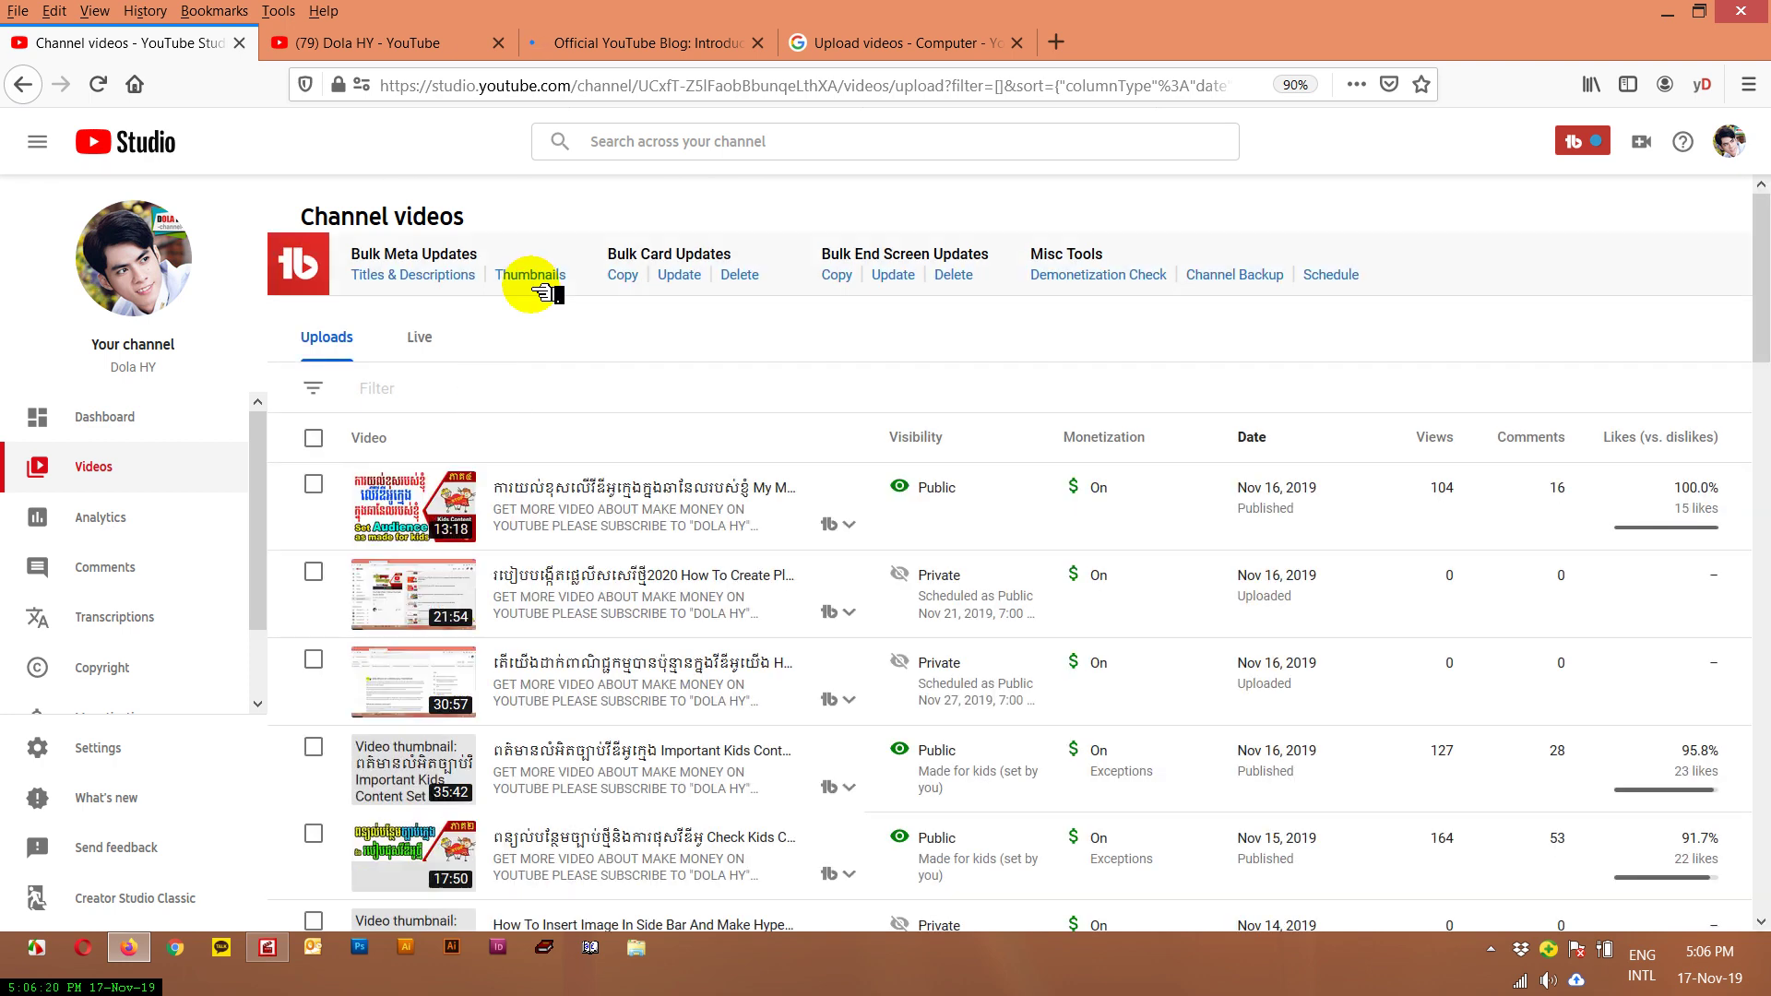
- Filter the uploads by the Has schedule visibility and look through the scheduled videos and their publication dates
click(415, 386)
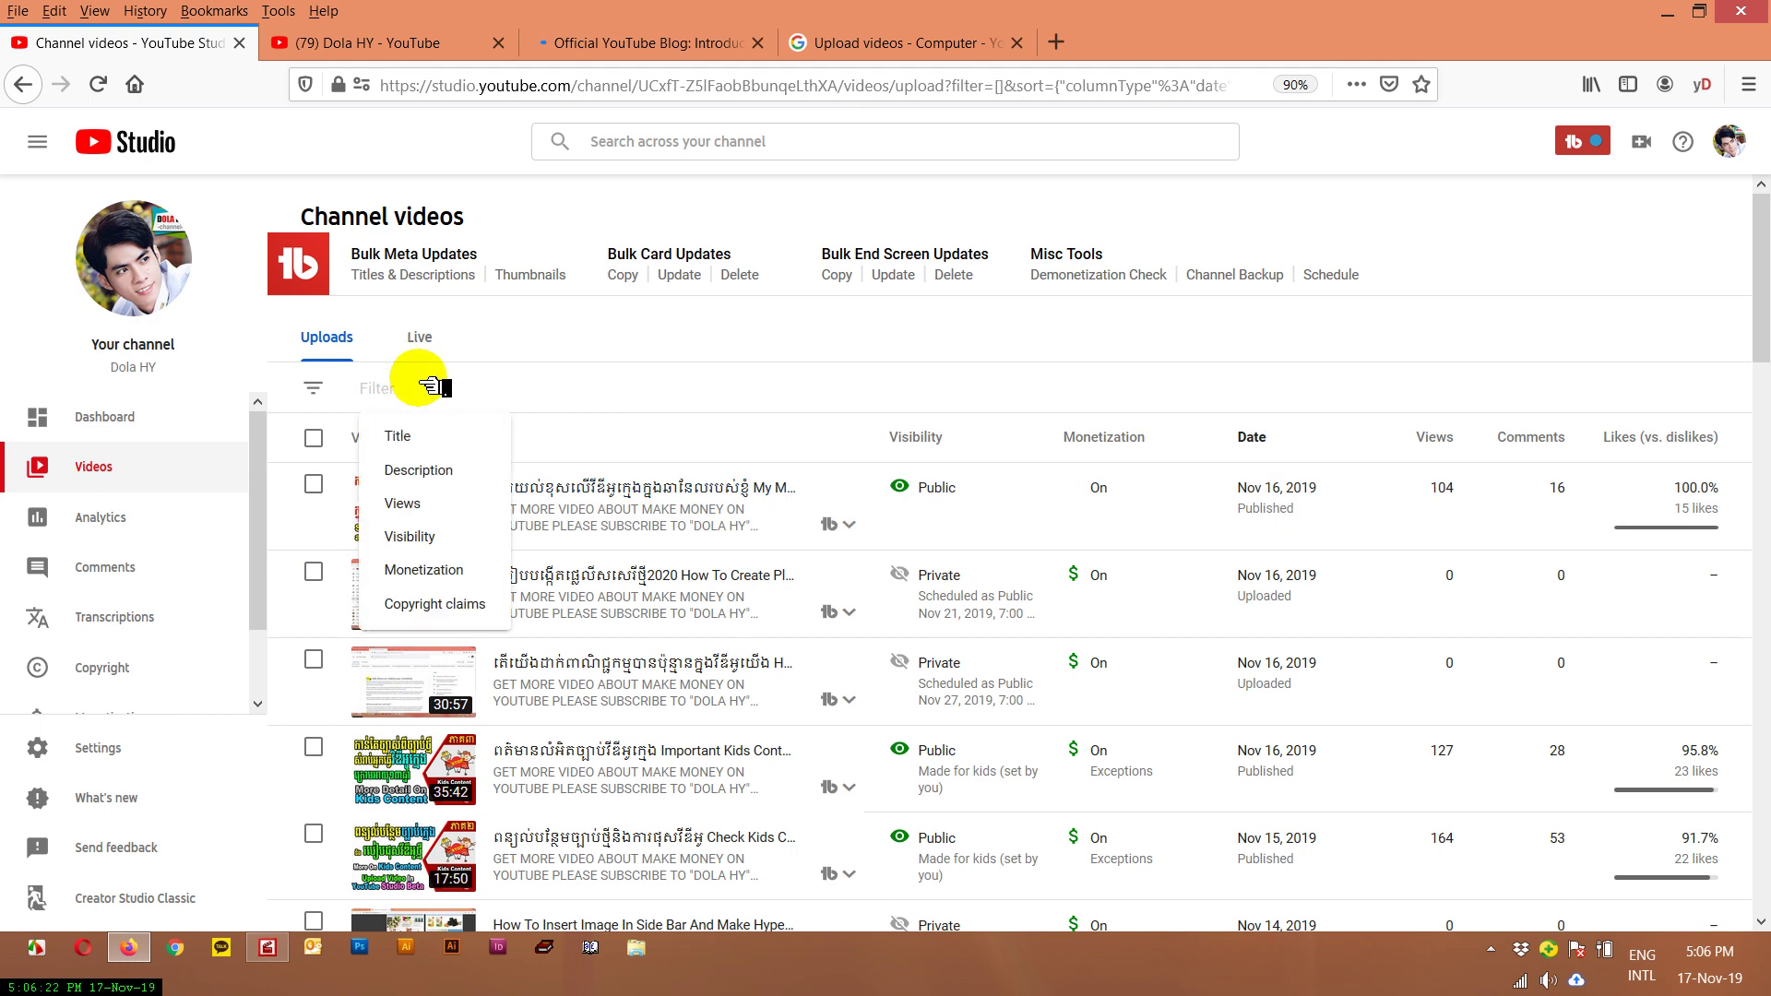
click(430, 541)
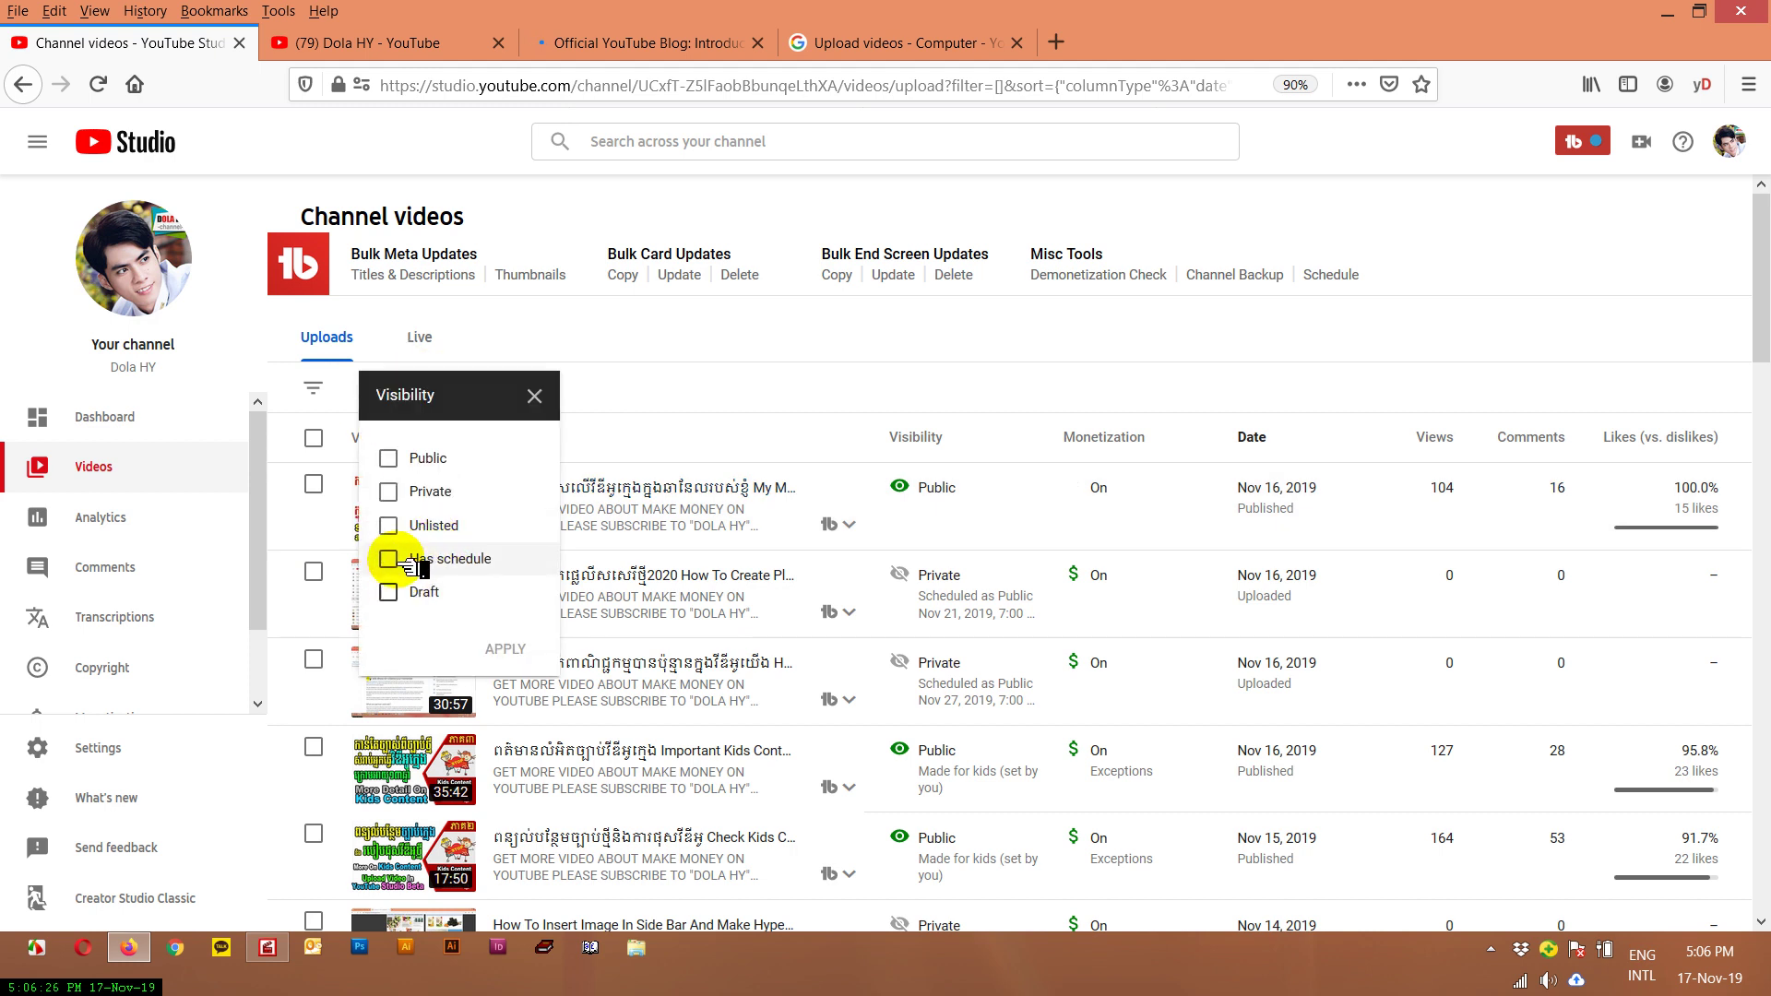
click(405, 560)
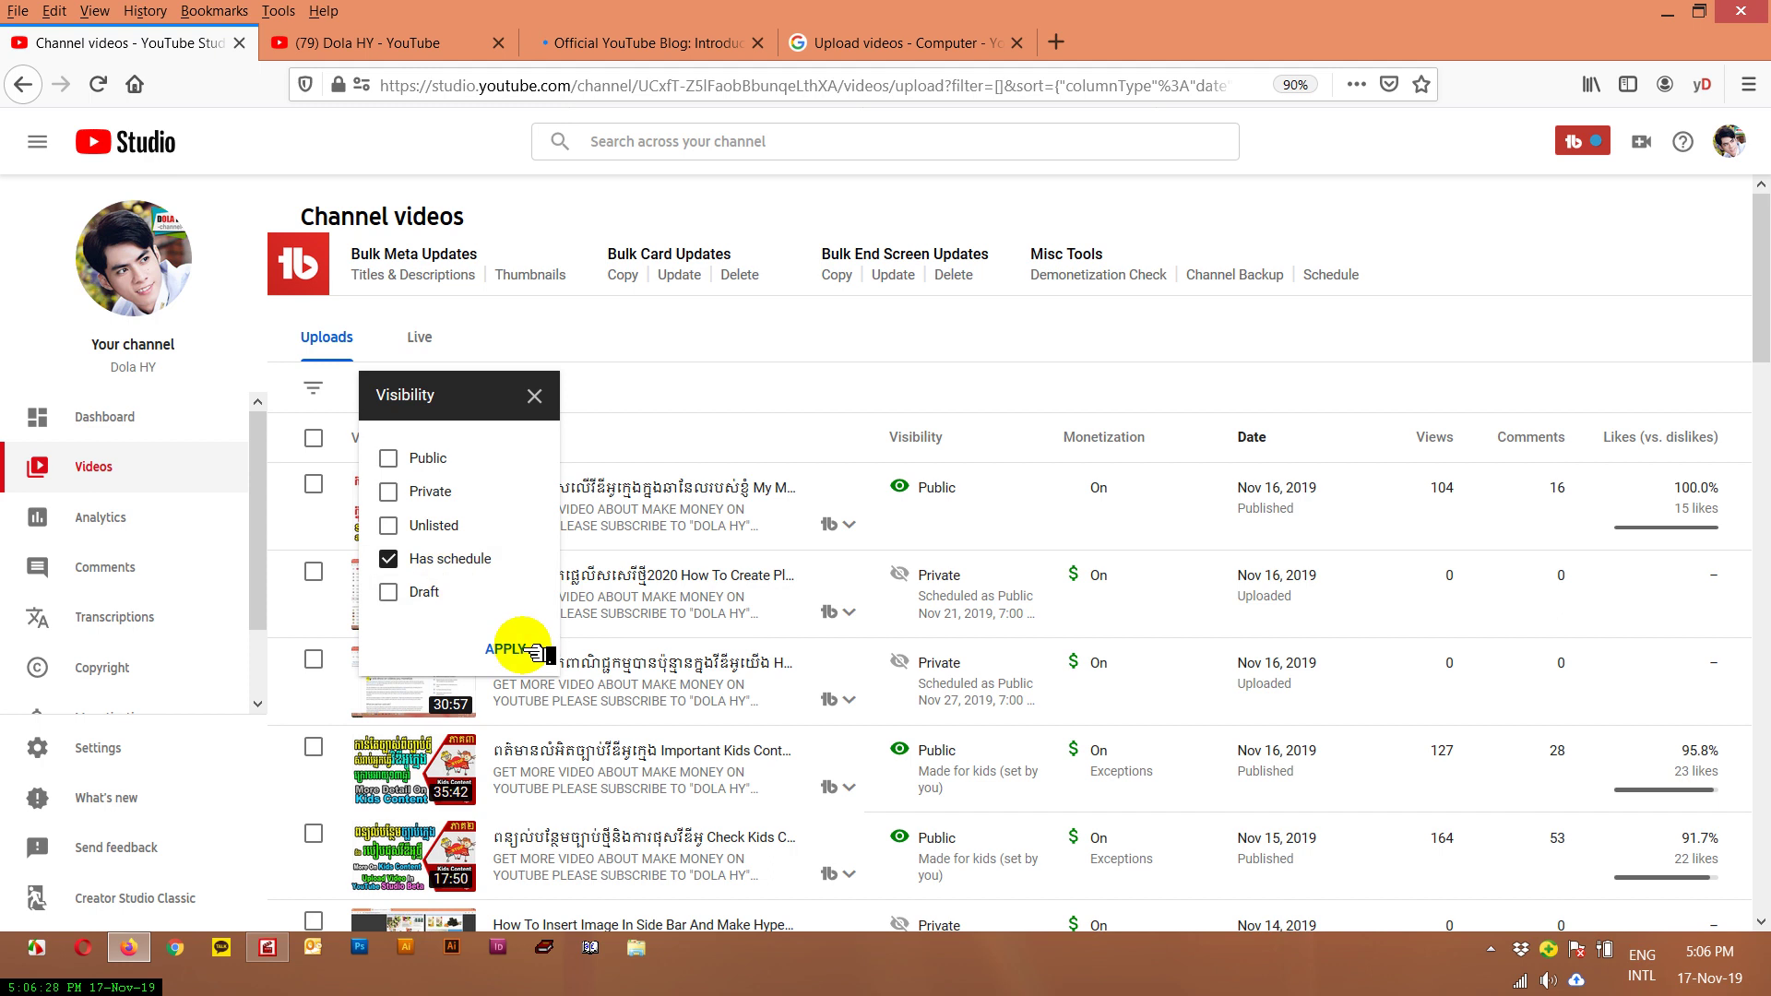
click(506, 650)
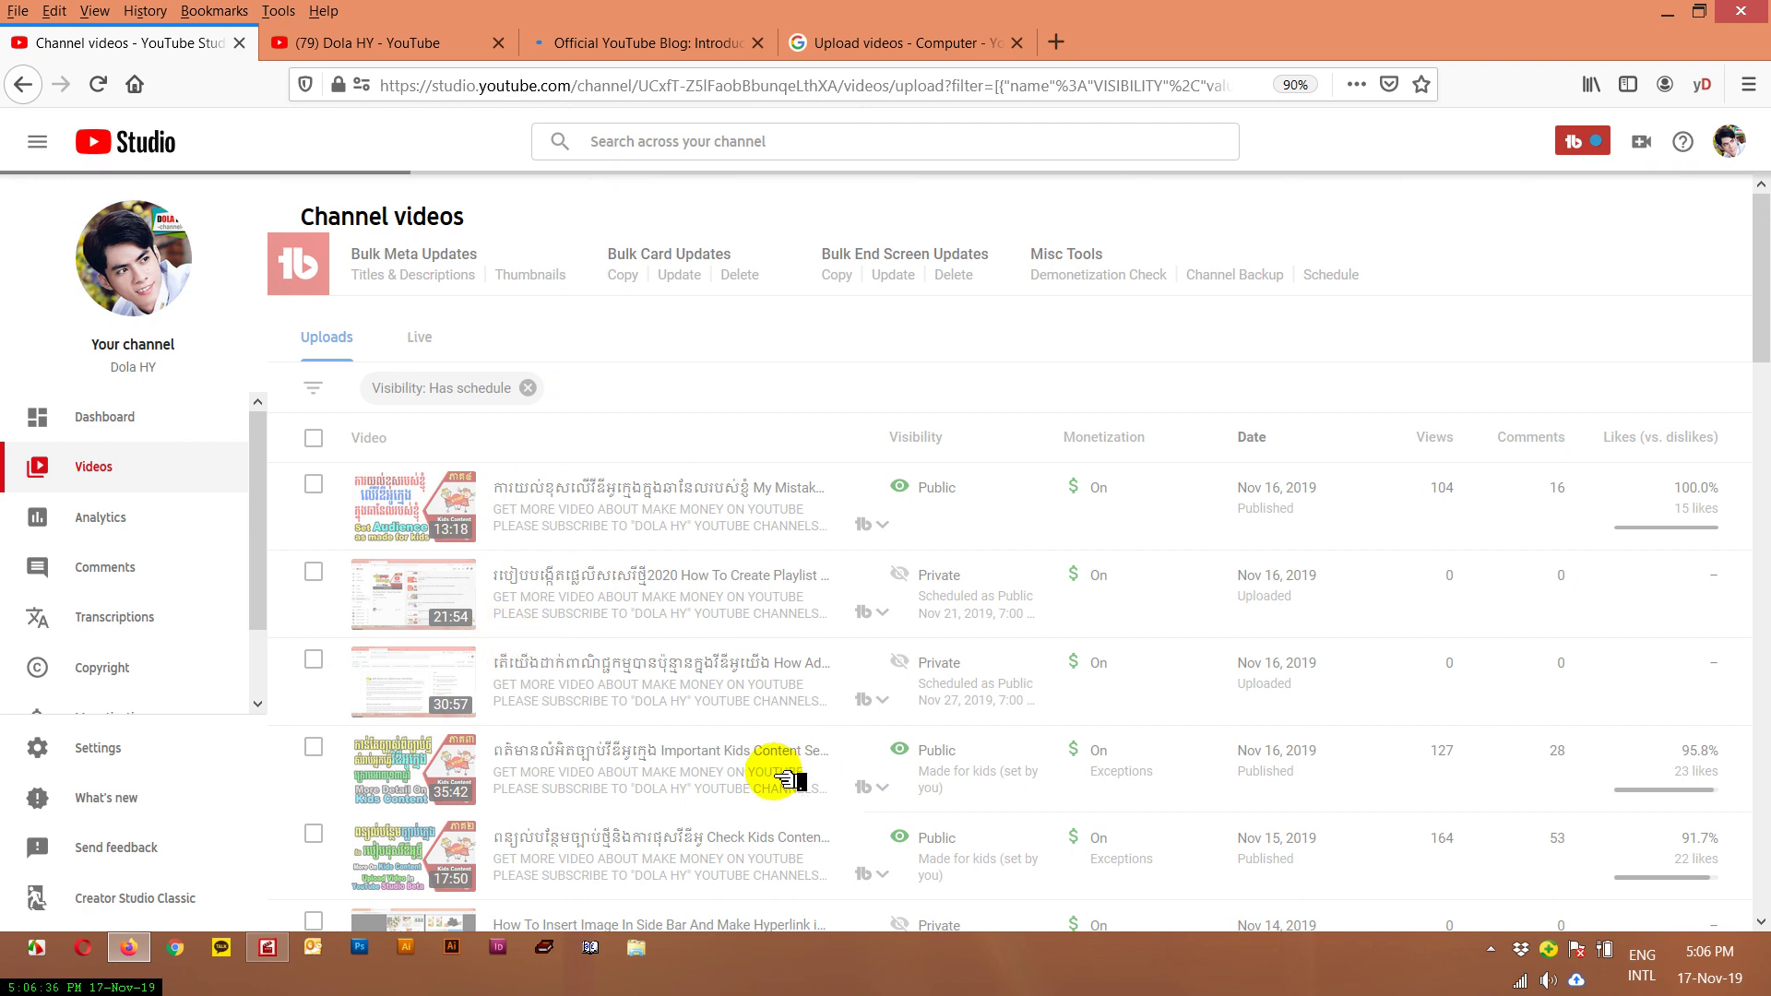
scroll(949, 871, down, 5)
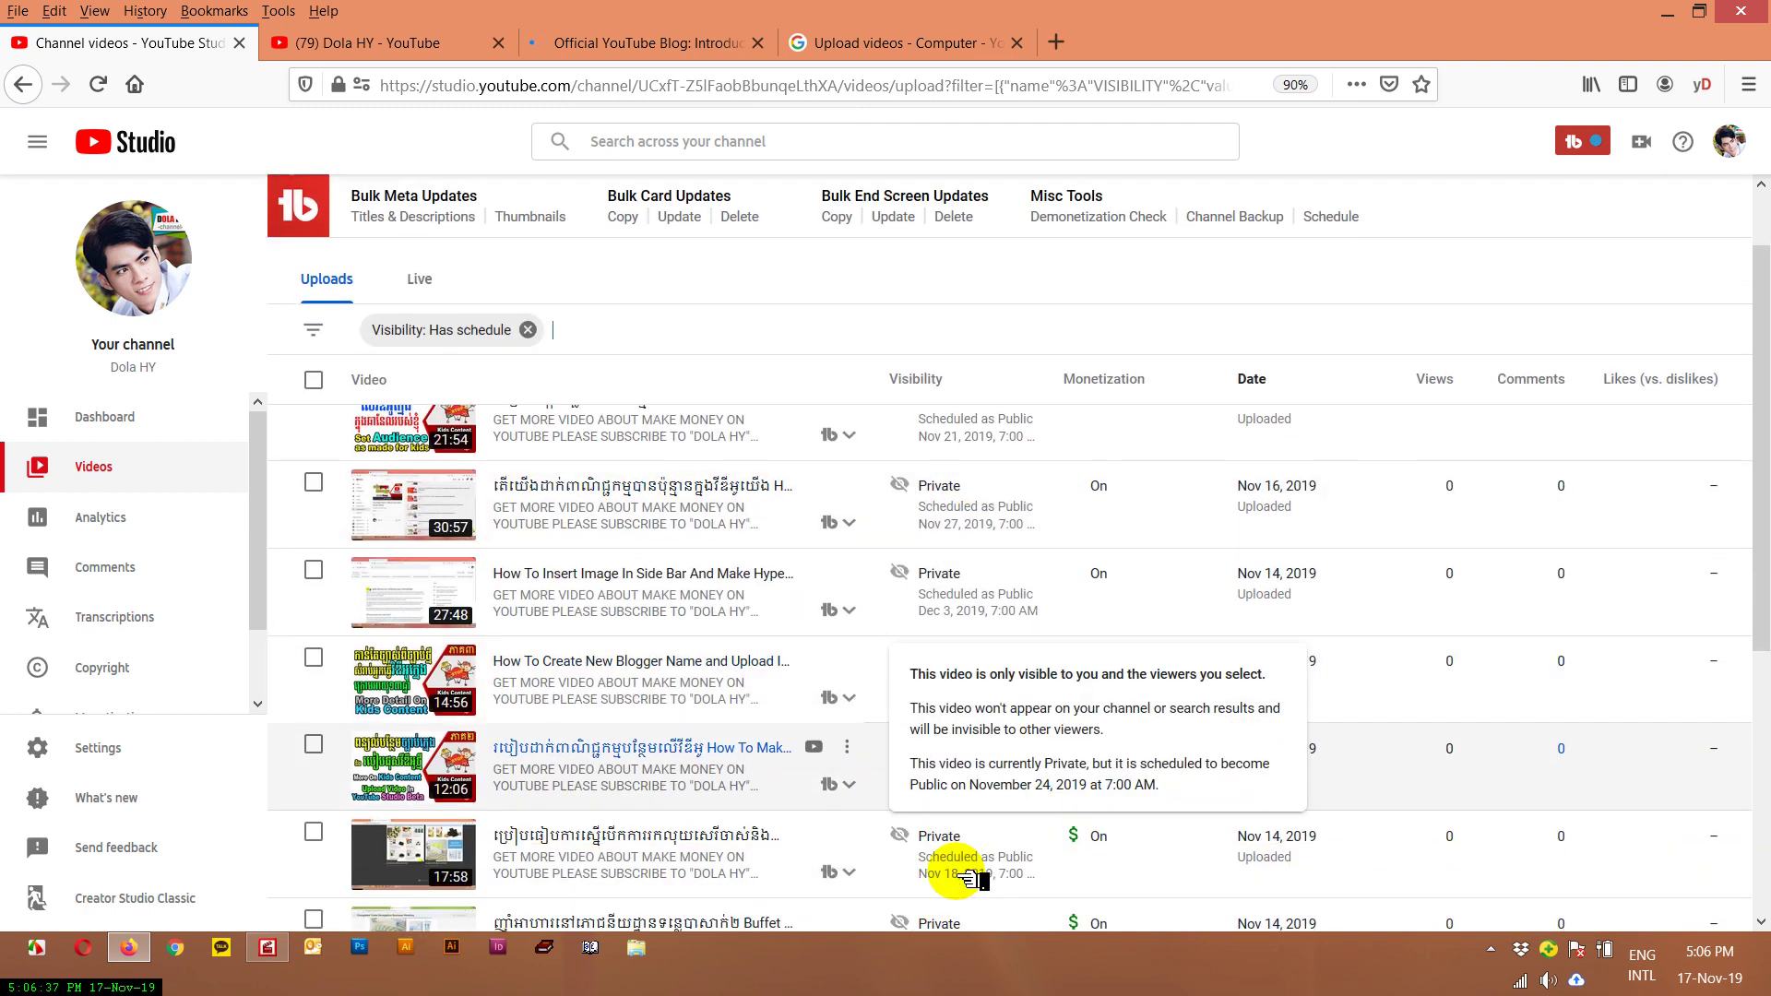
scroll(968, 756, up, 6)
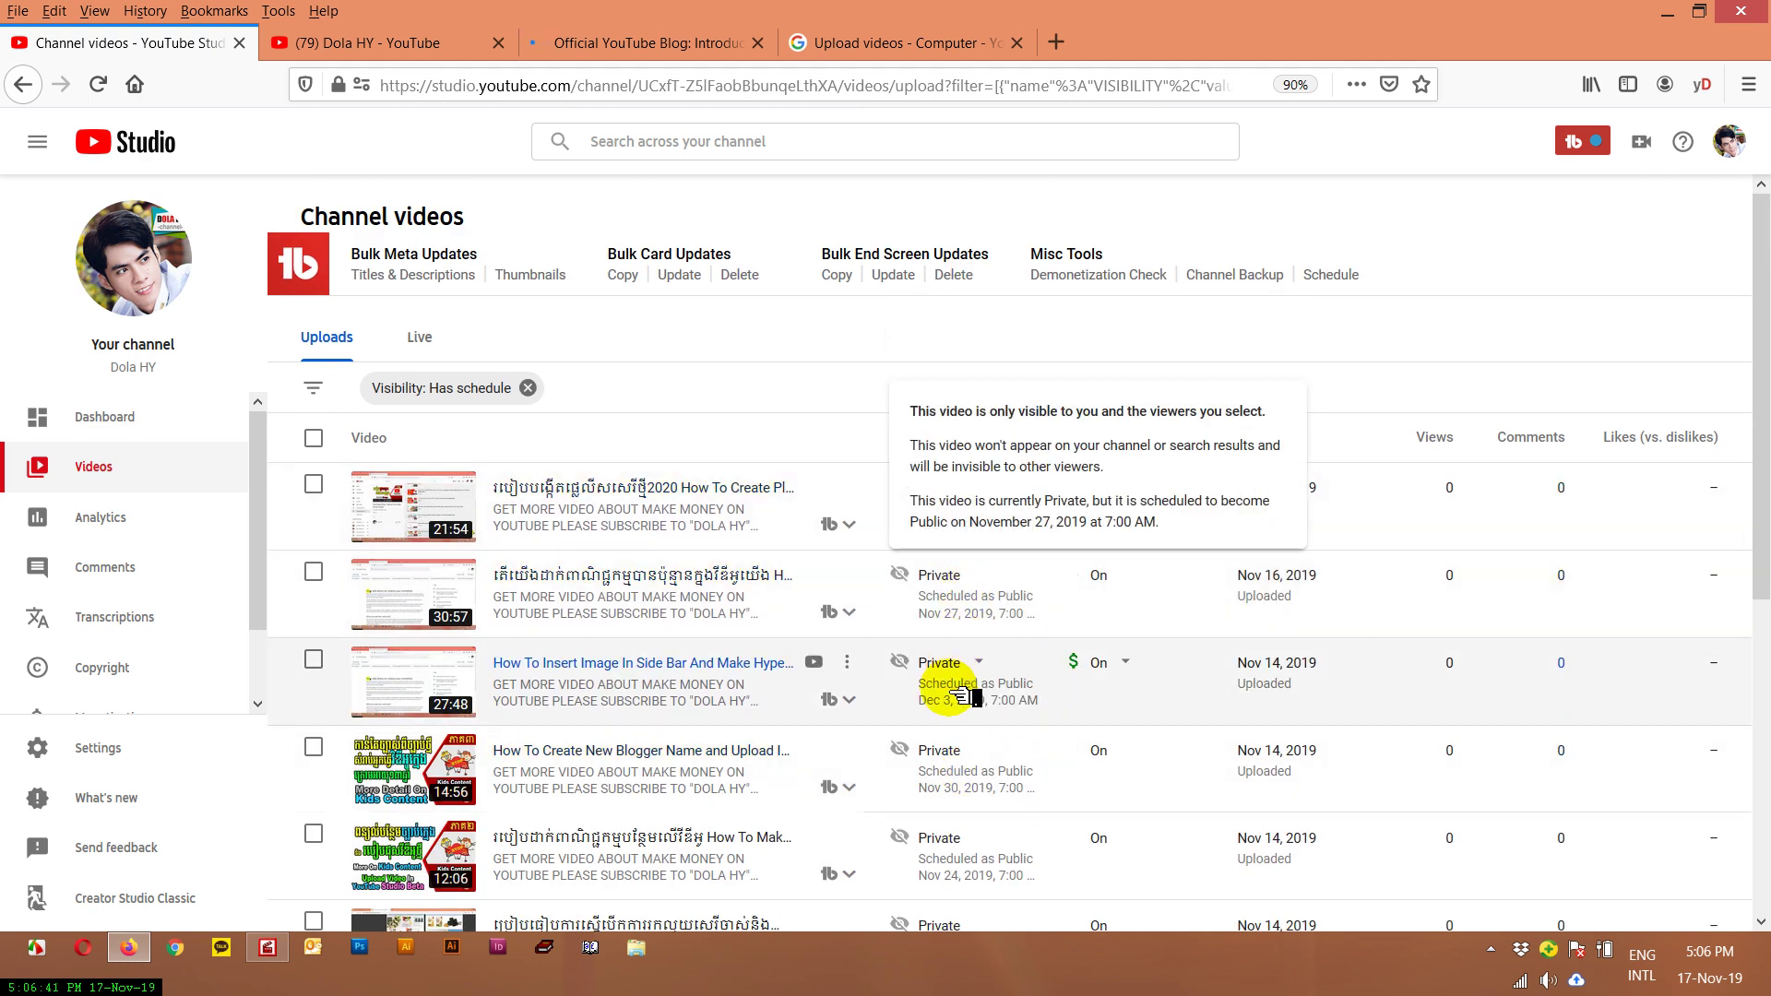
scroll(959, 840, down, 1)
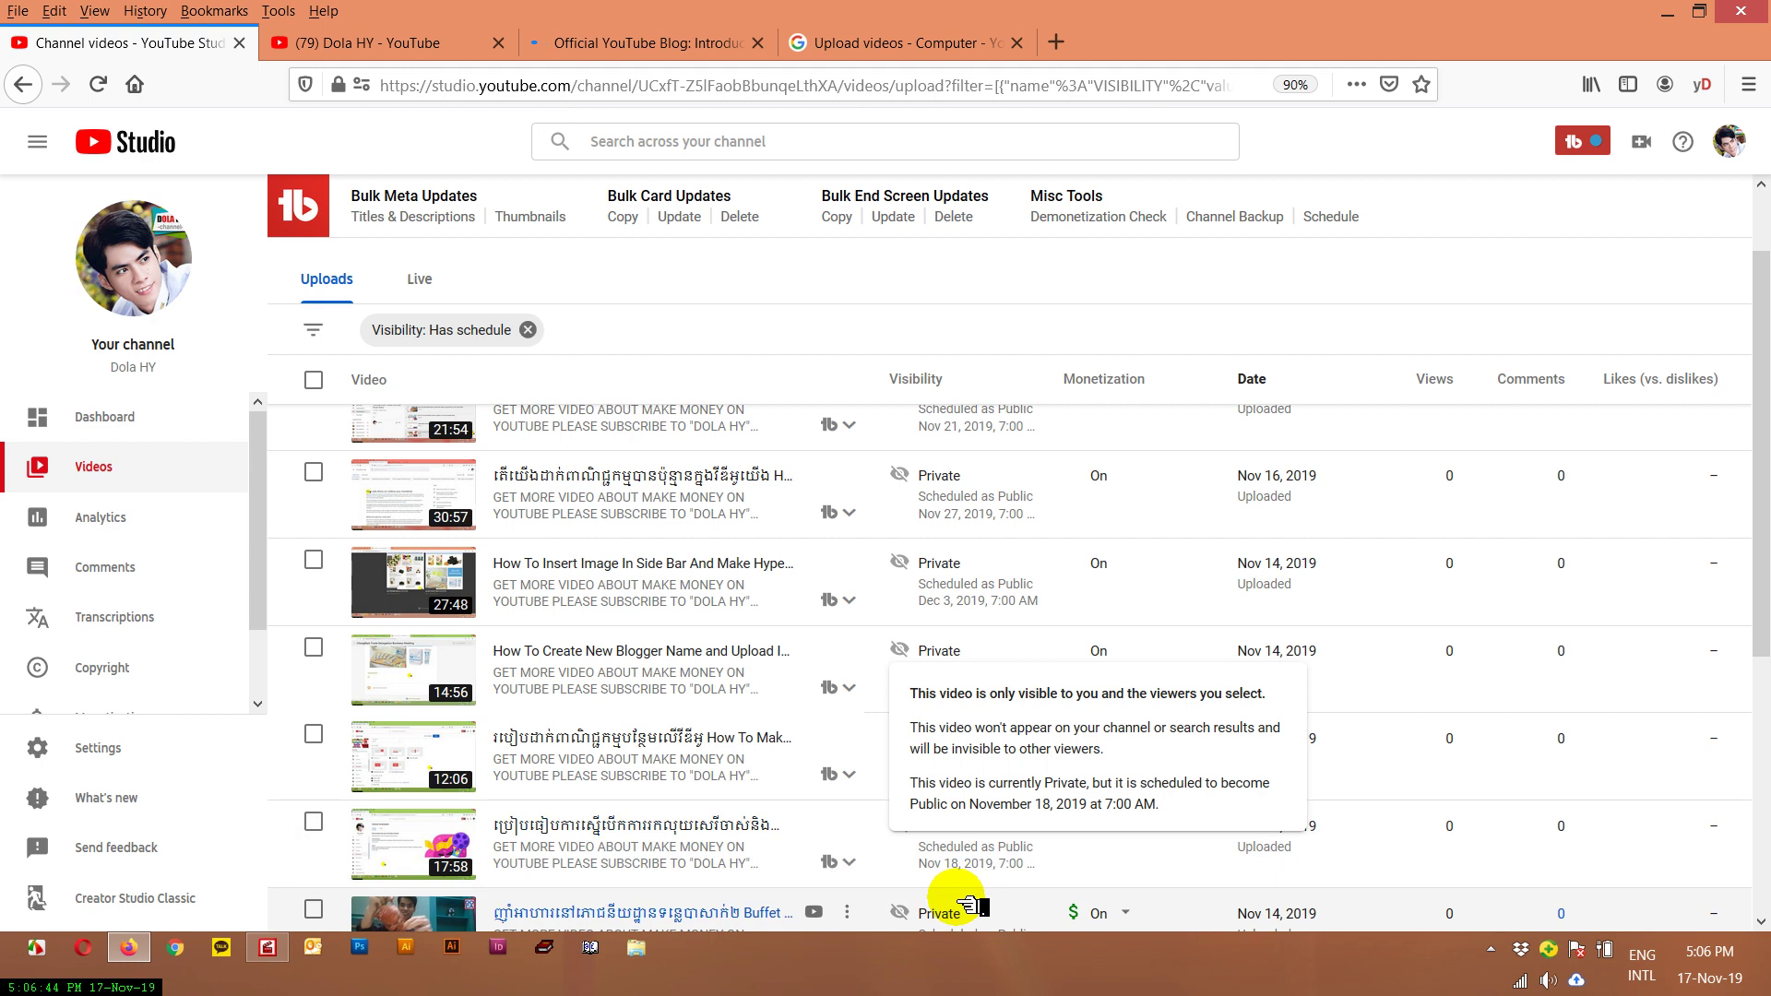
scroll(1126, 913, down, 3)
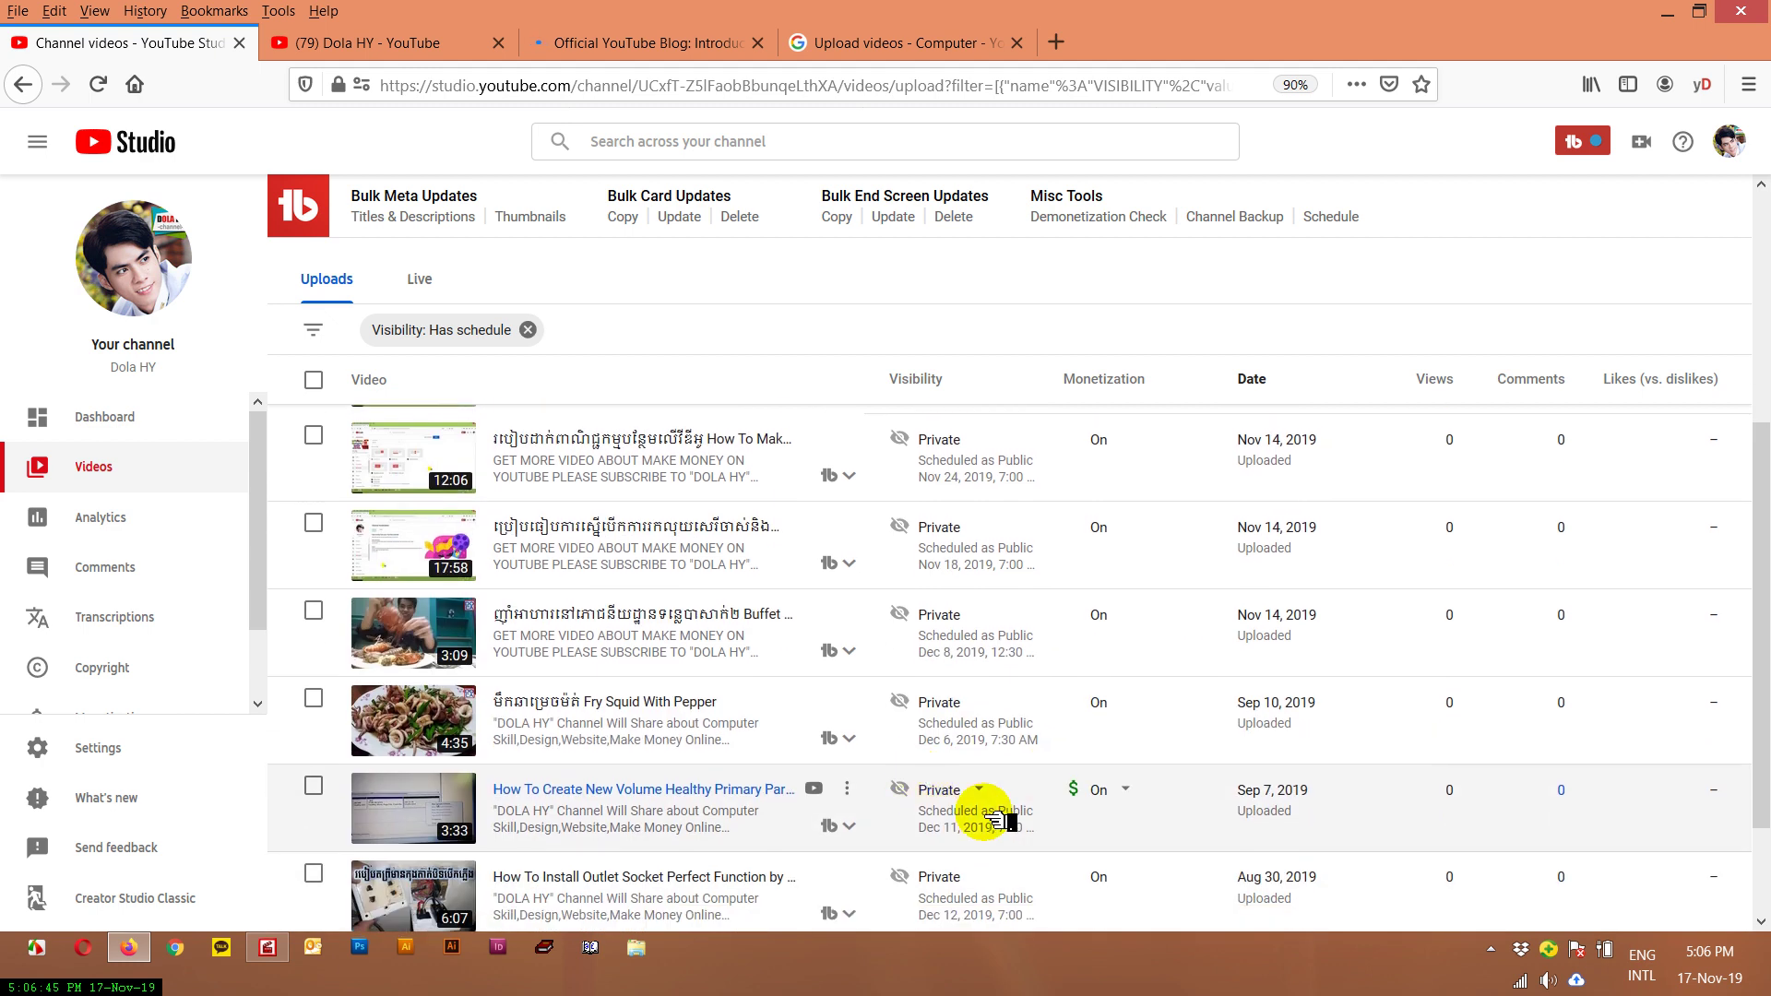
scroll(980, 858, down, 2)
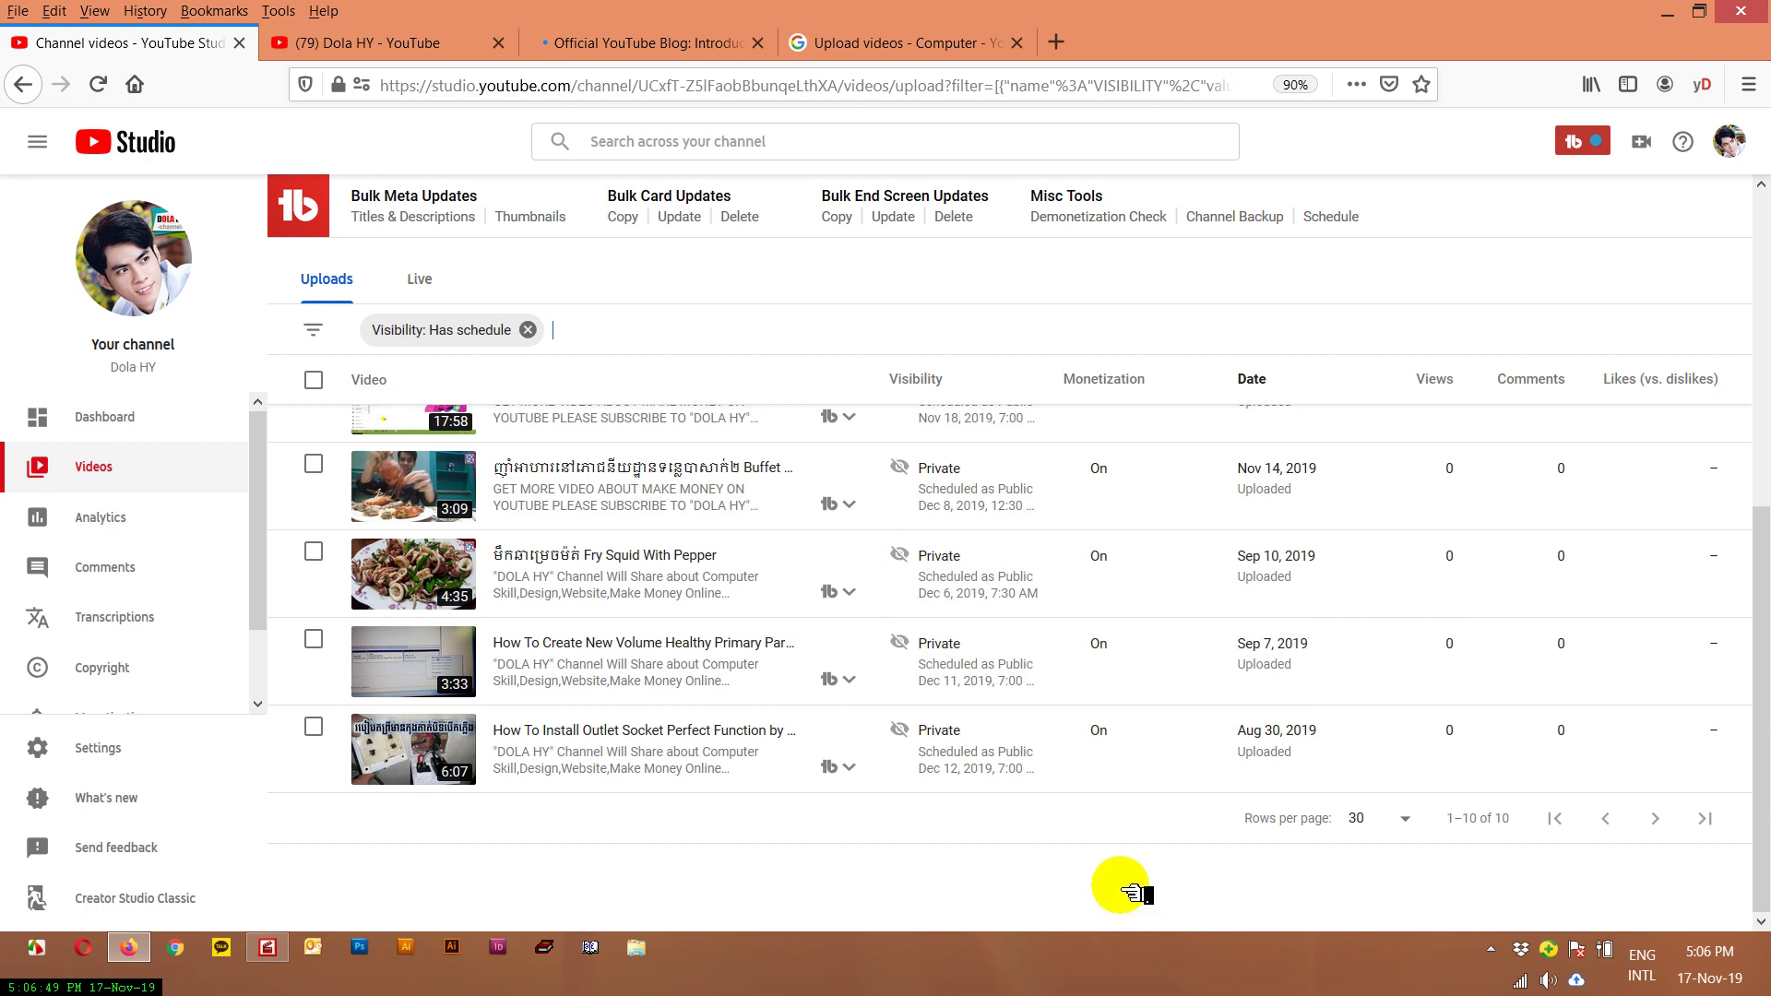
scroll(1118, 830, up, 5)
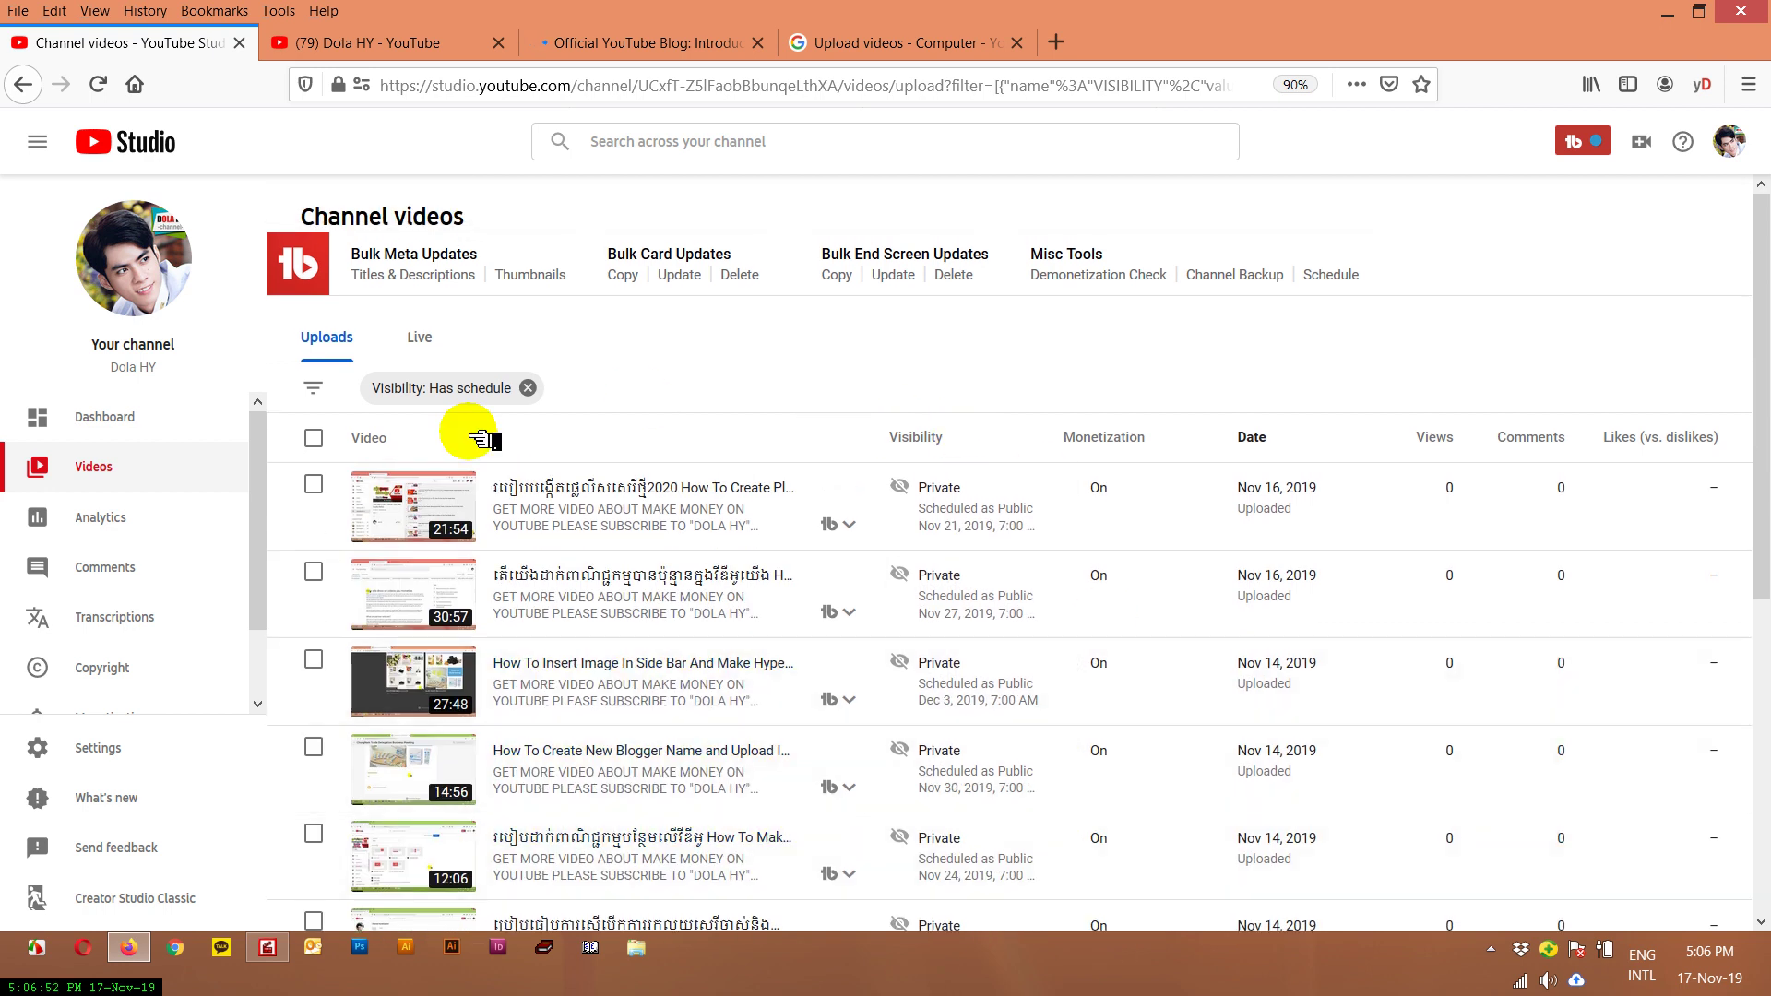
- Review the channel's Audience analytics, including age and top countries, and set the reporting period to Lifetime
click(109, 519)
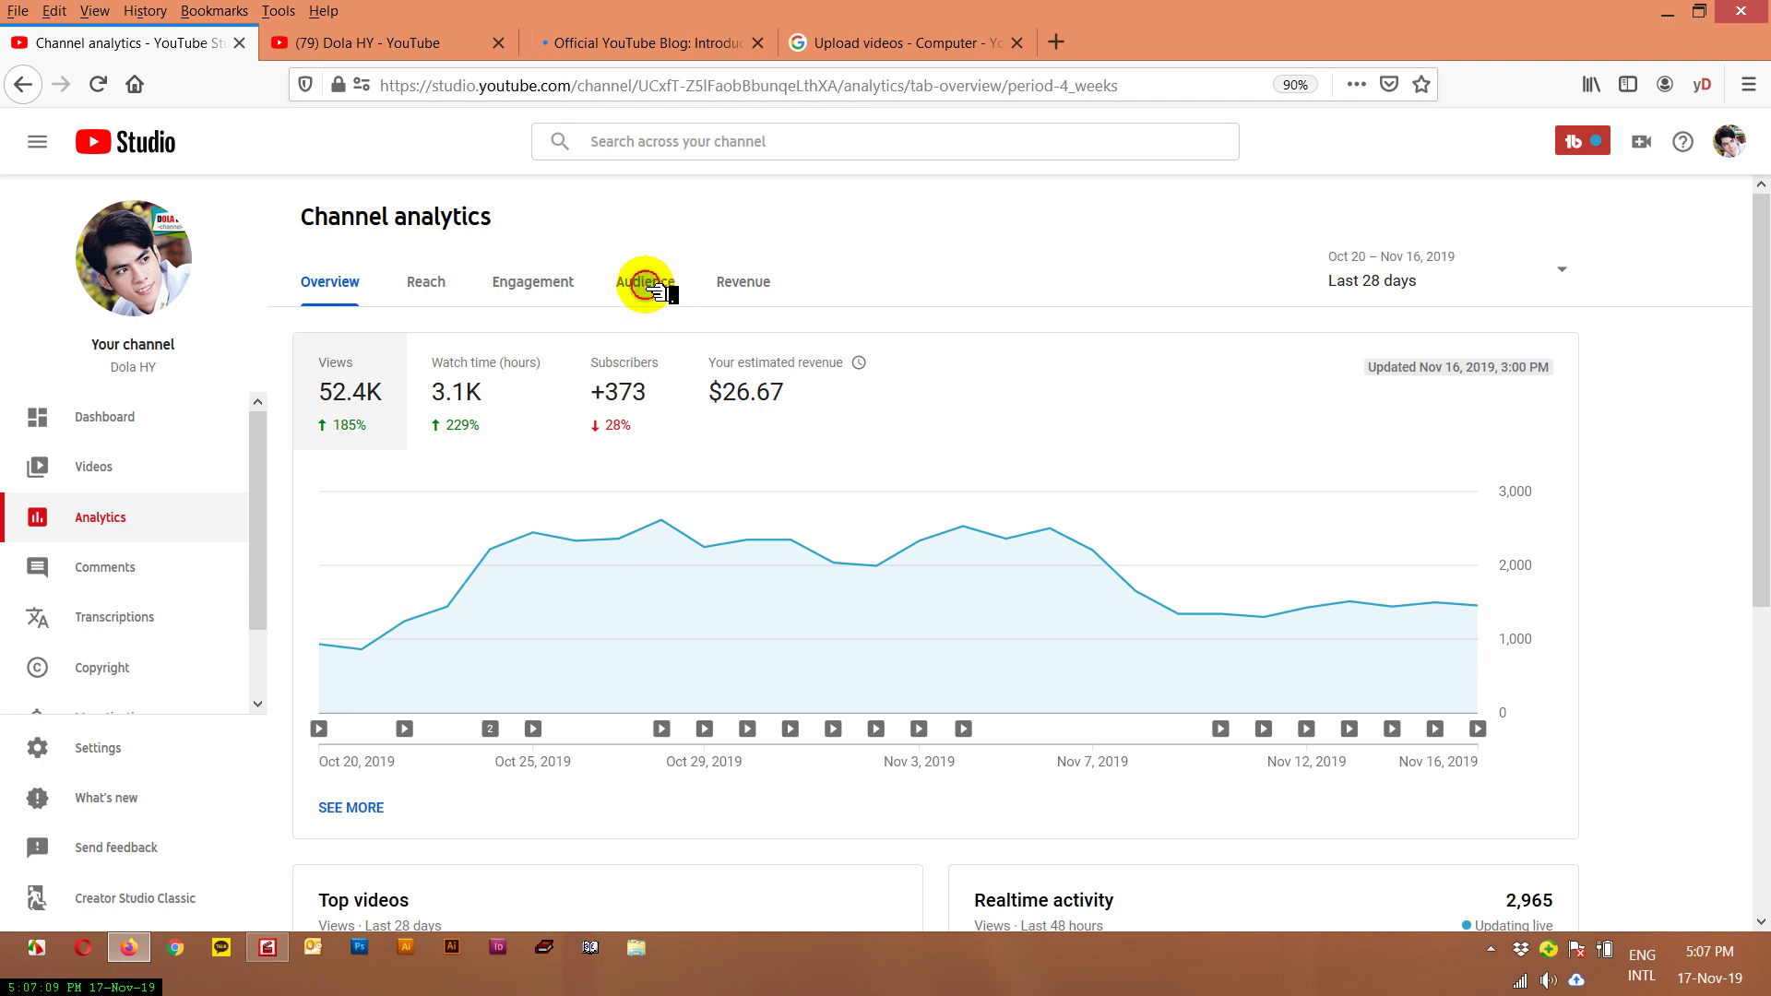
click(656, 291)
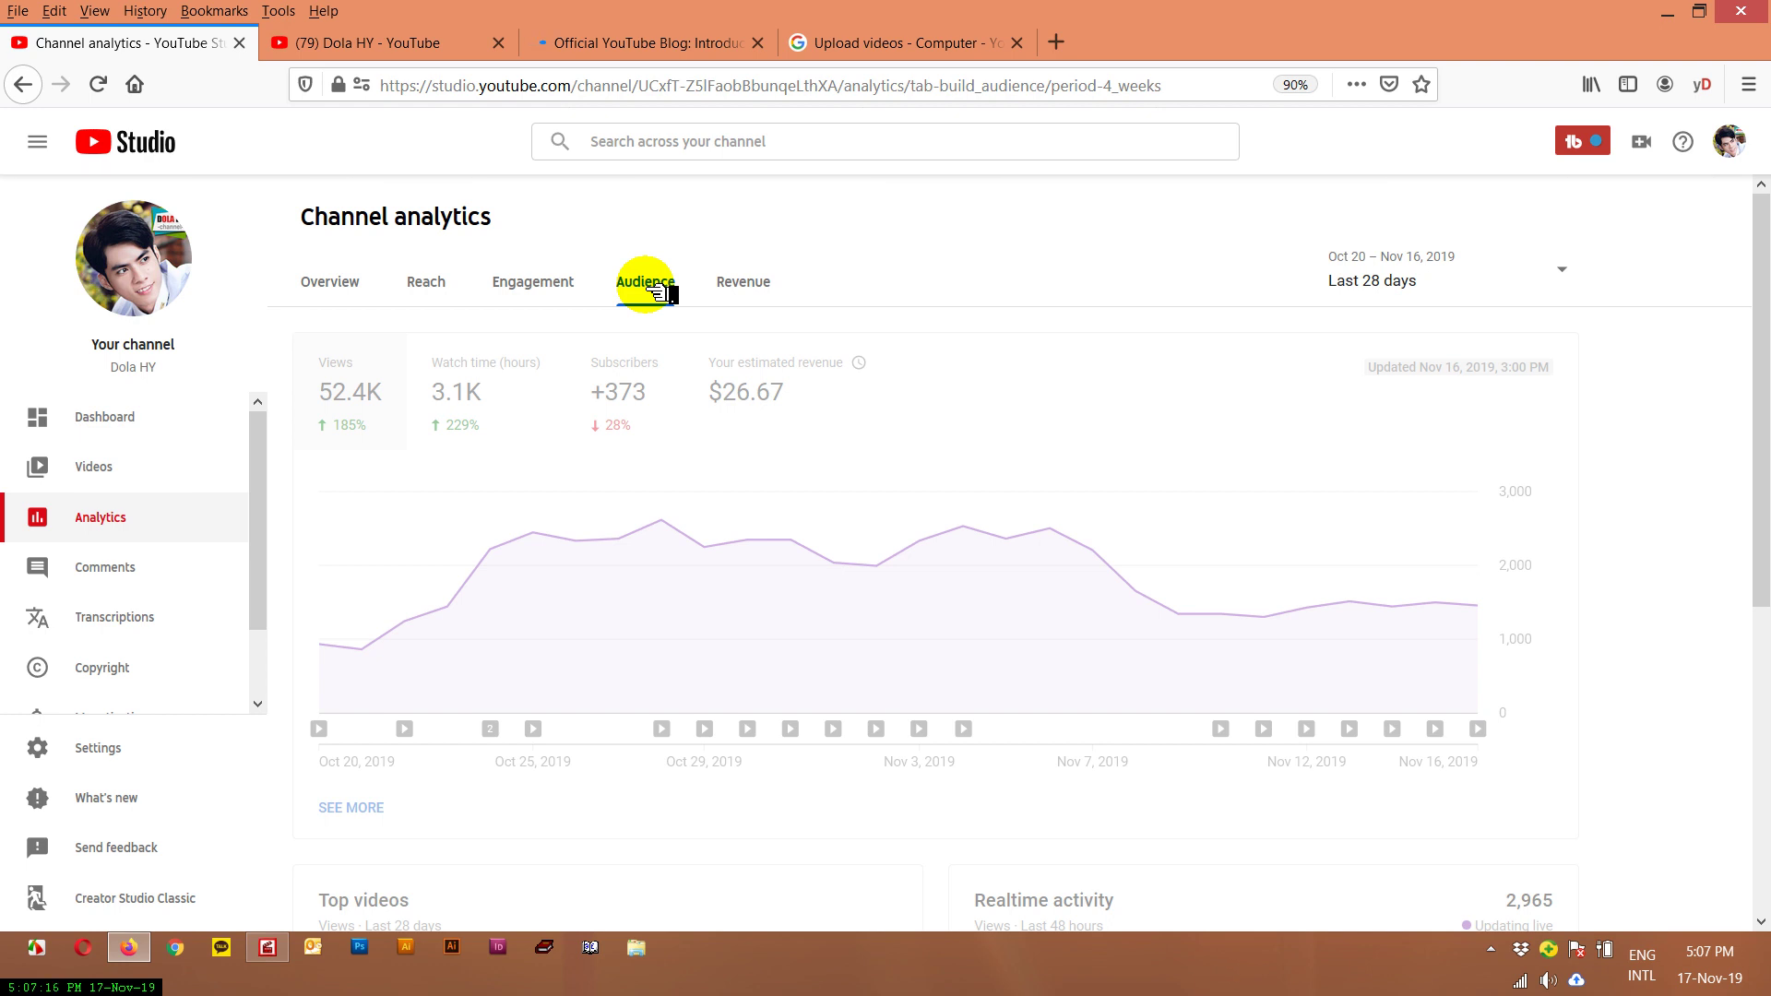
scroll(684, 620, down, 5)
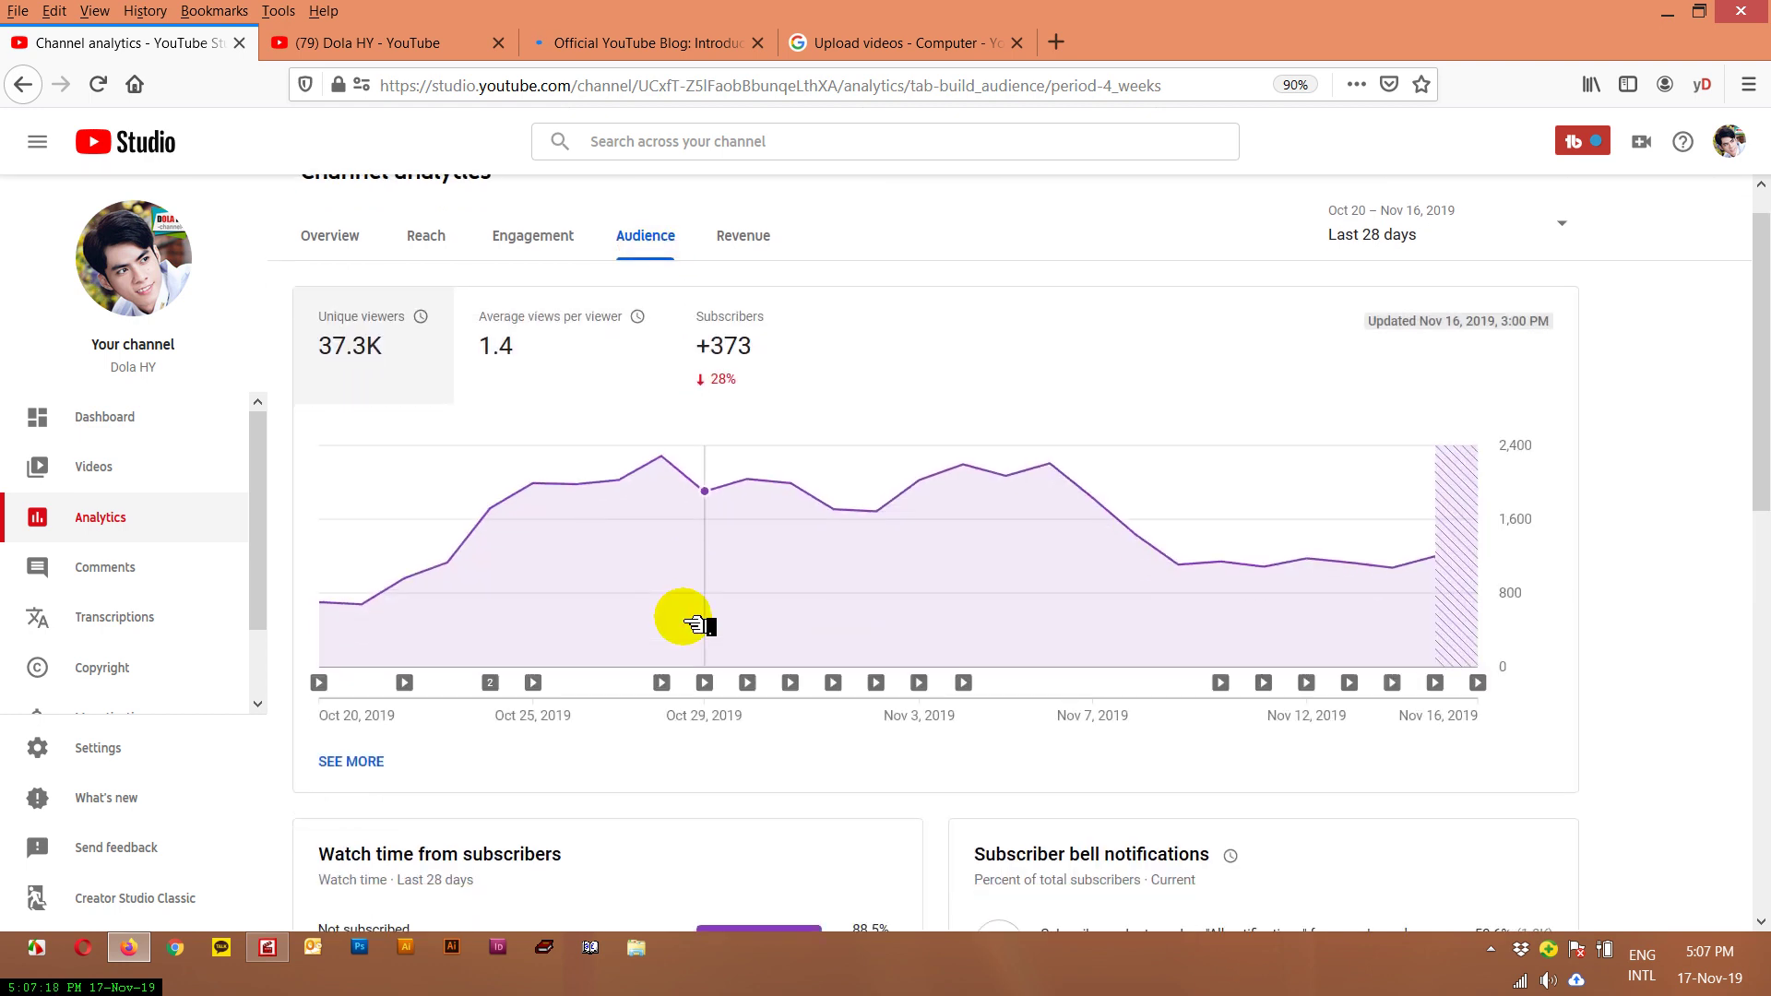
scroll(684, 621, down, 5)
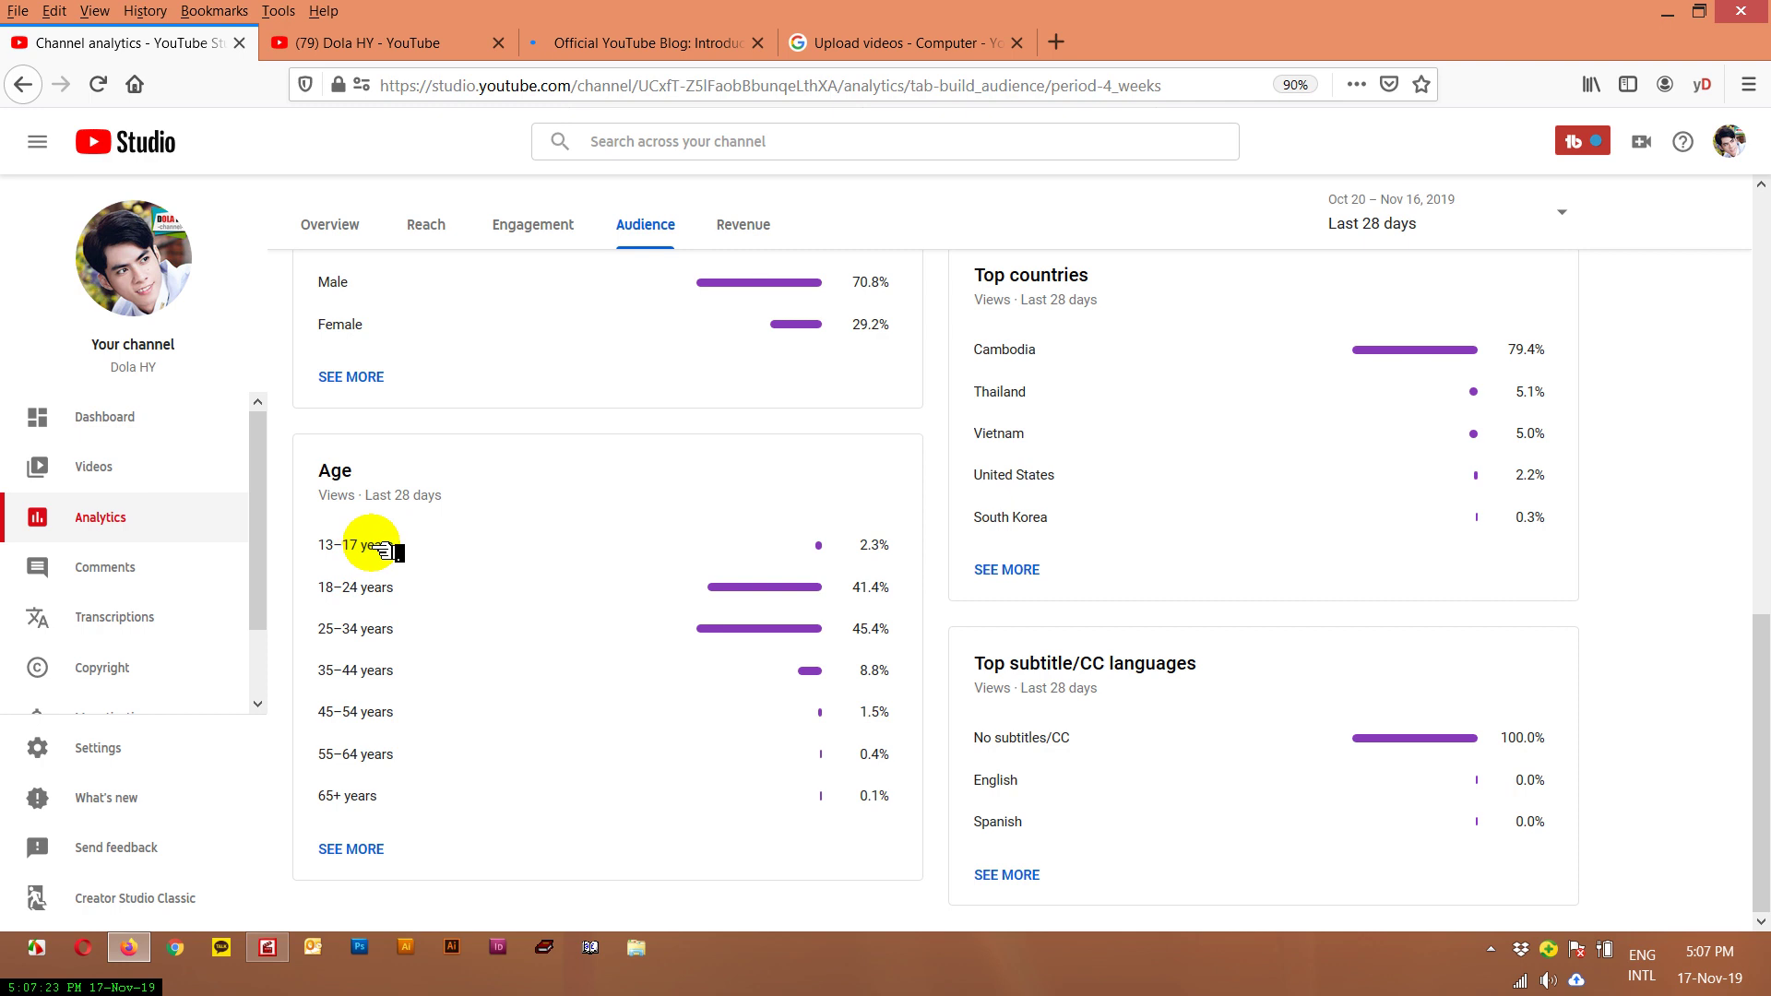
click(1566, 211)
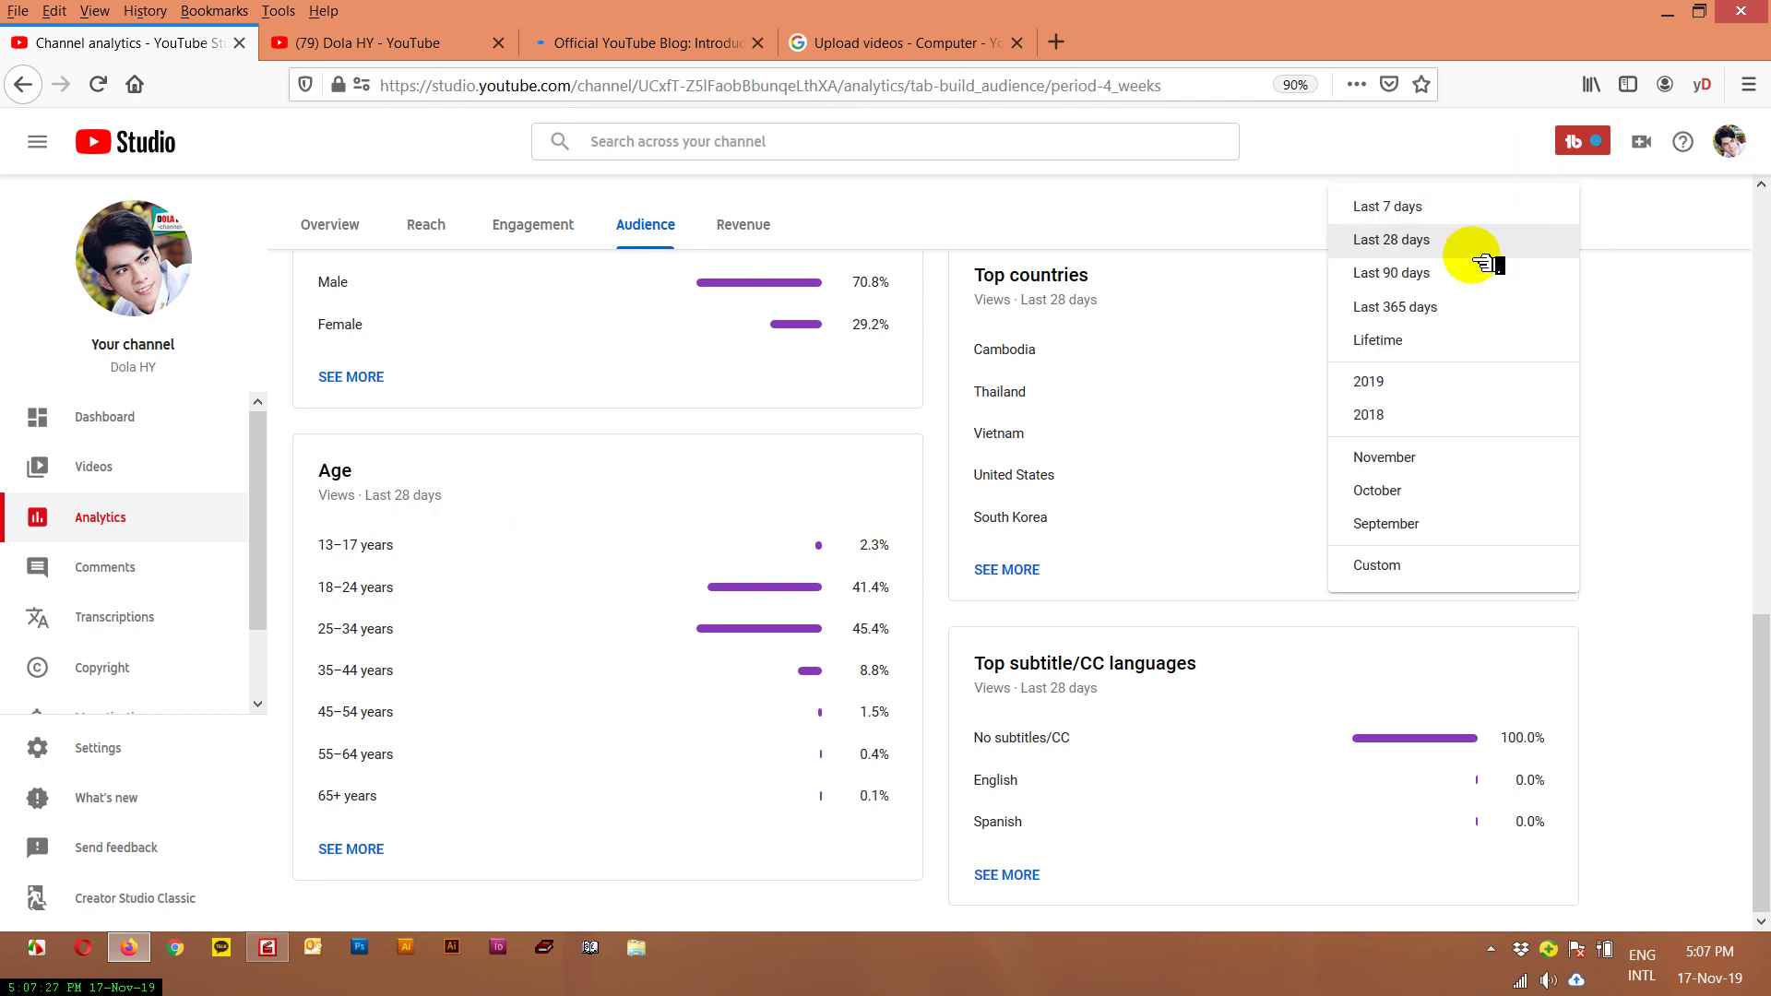
click(1367, 346)
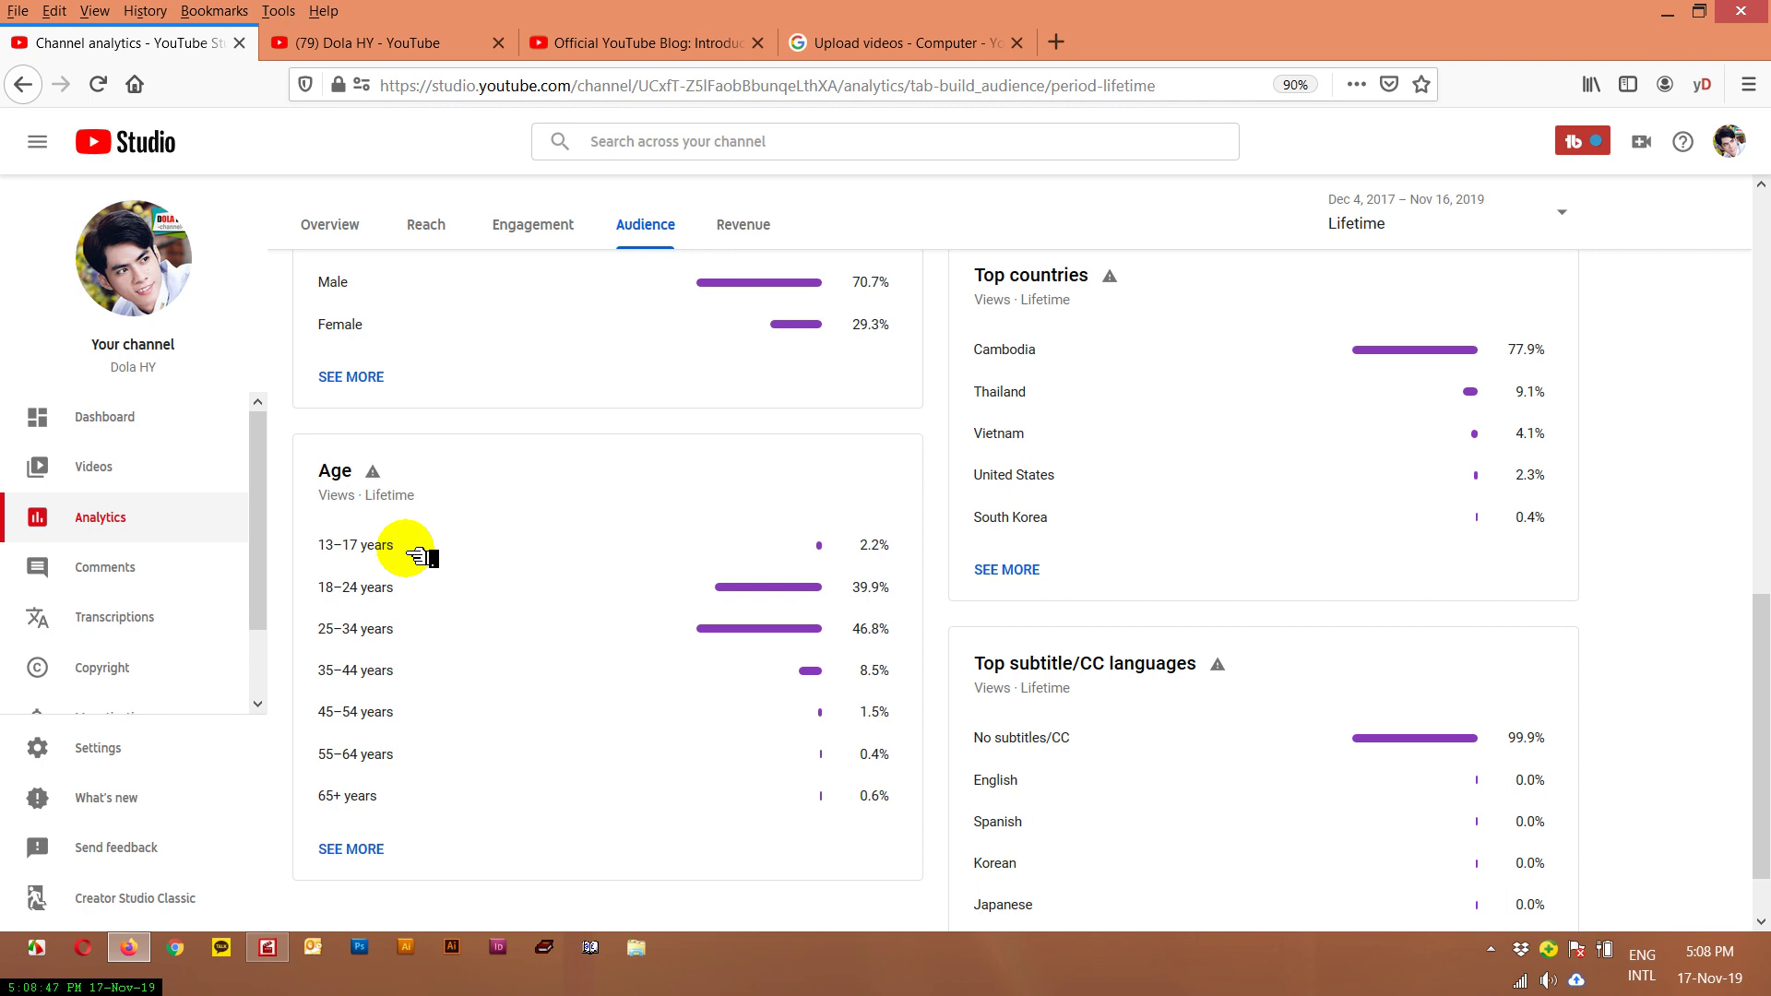
- Look through the public channel comments that have not been responded to, and open the Likely spam comments
click(180, 571)
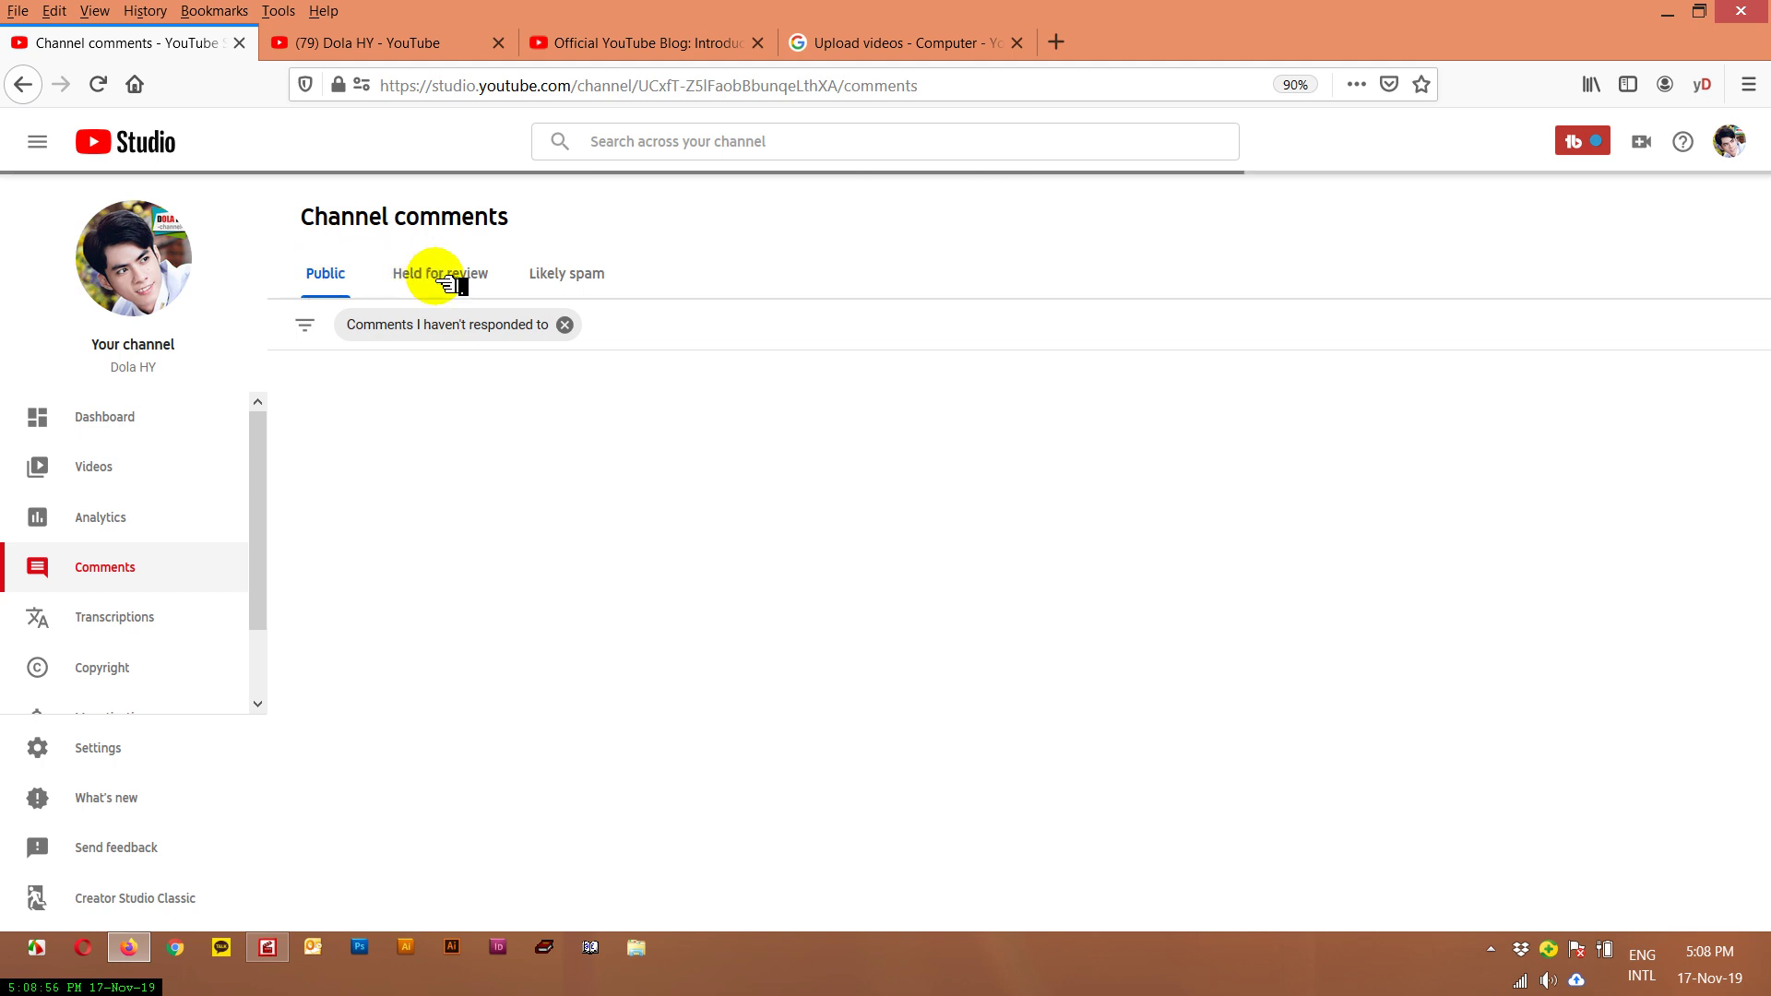
scroll(442, 267, down, 10)
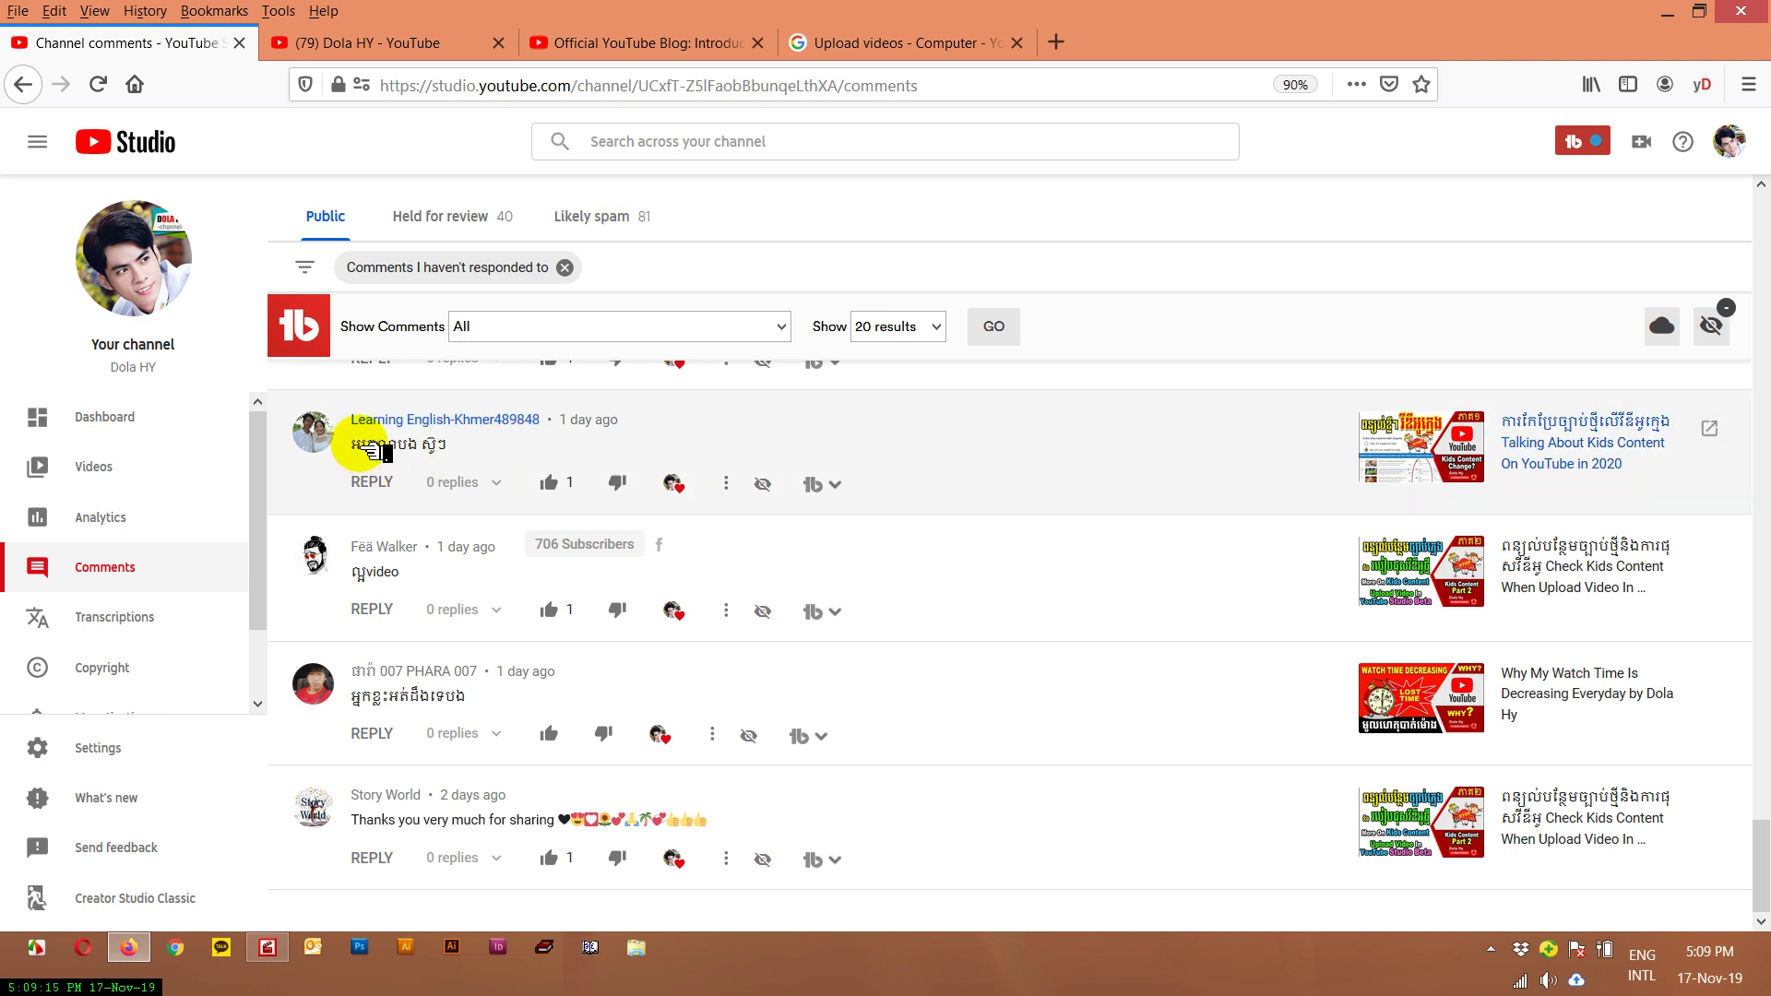
drag(369, 449, 458, 454)
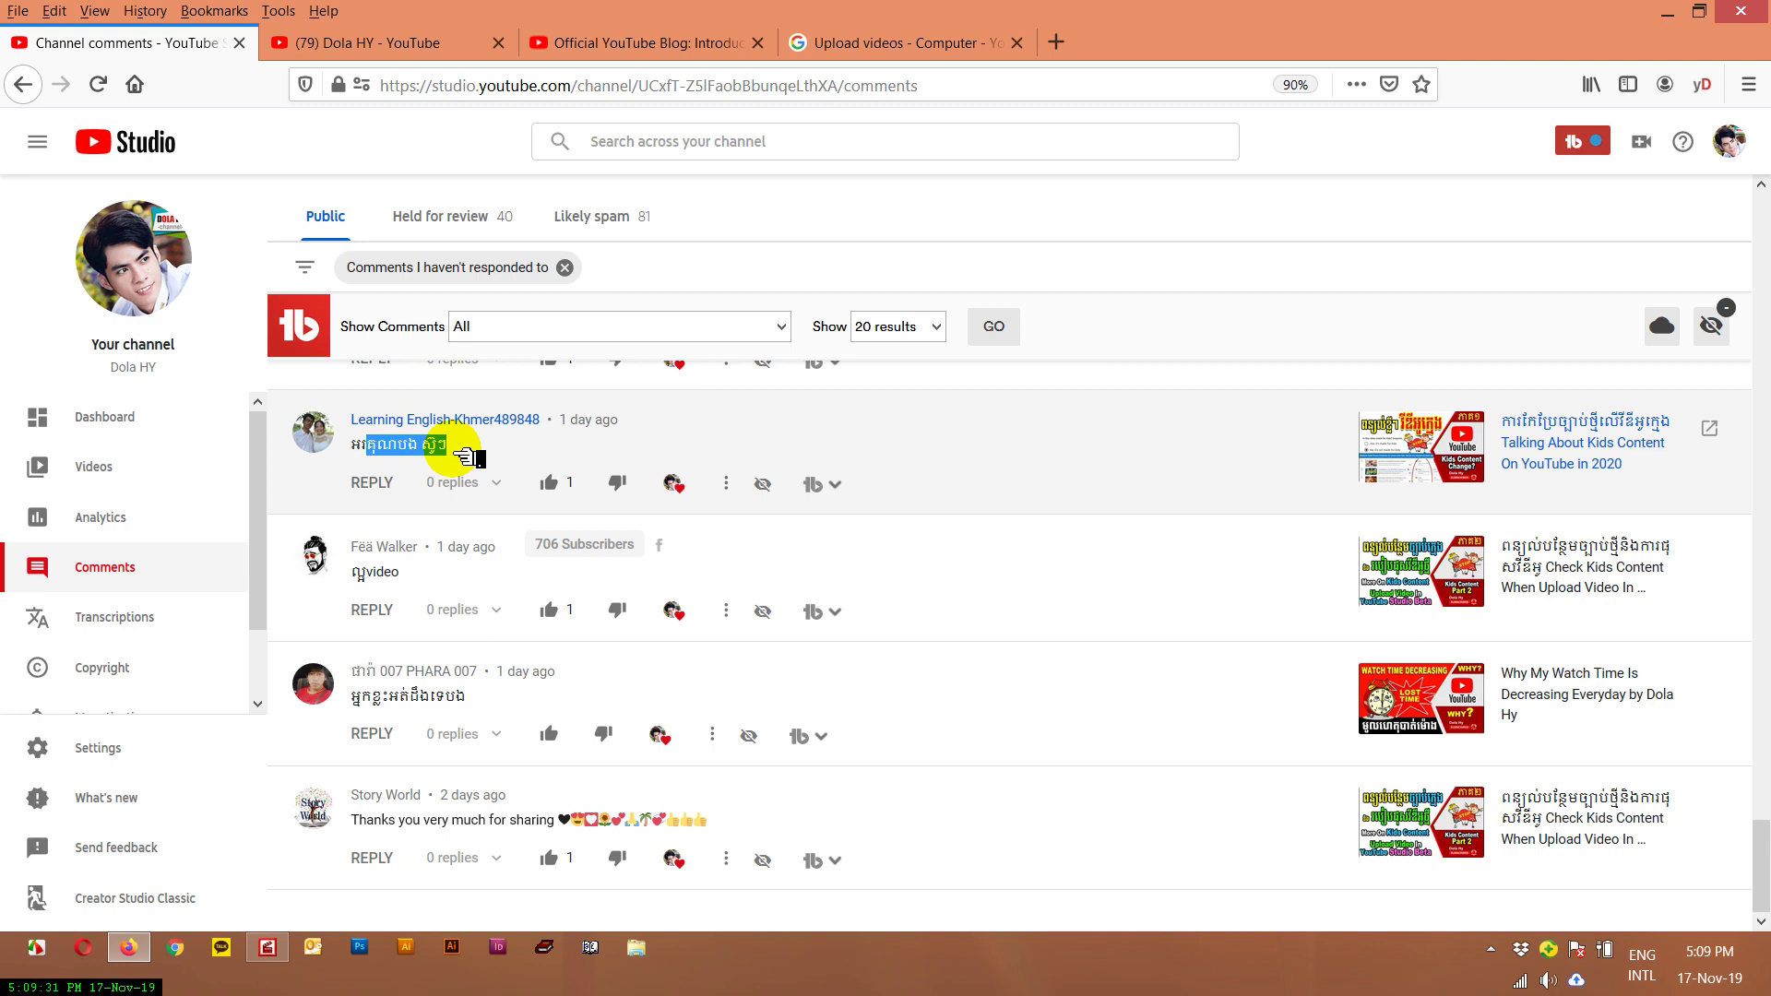
click(595, 214)
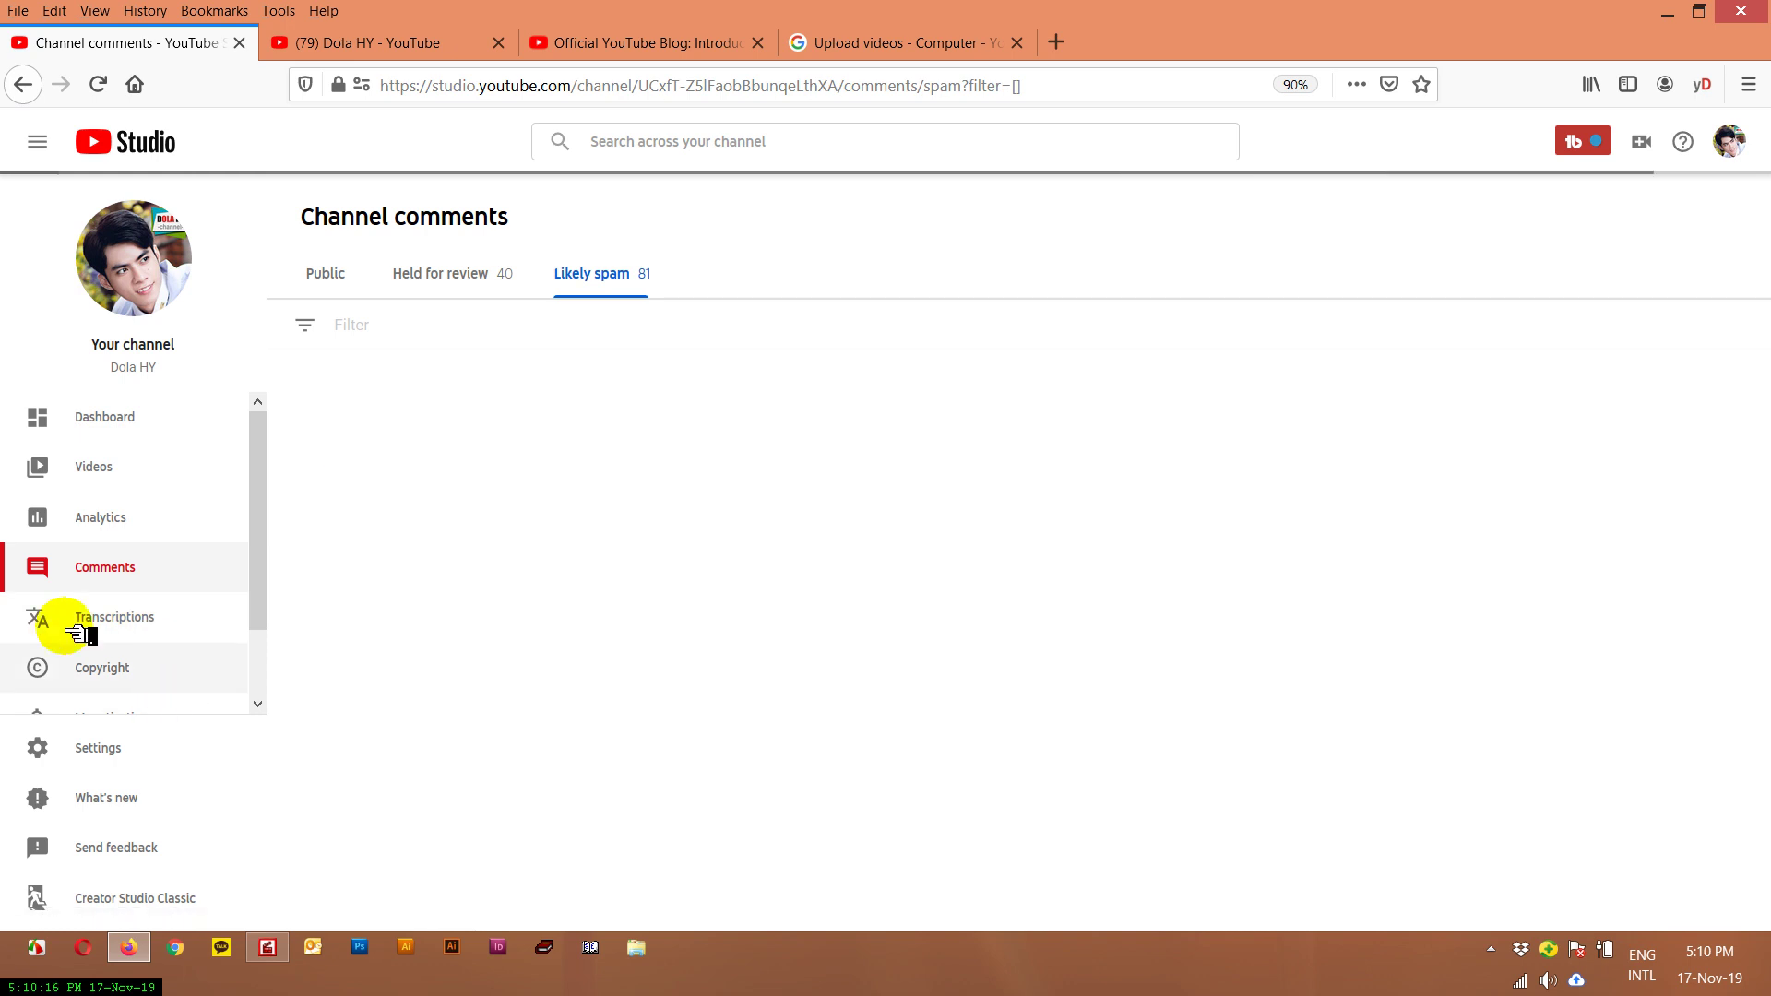
- View the channel transcriptions page, and open the channel's copyright page, dismissing the notification pop-up
click(137, 624)
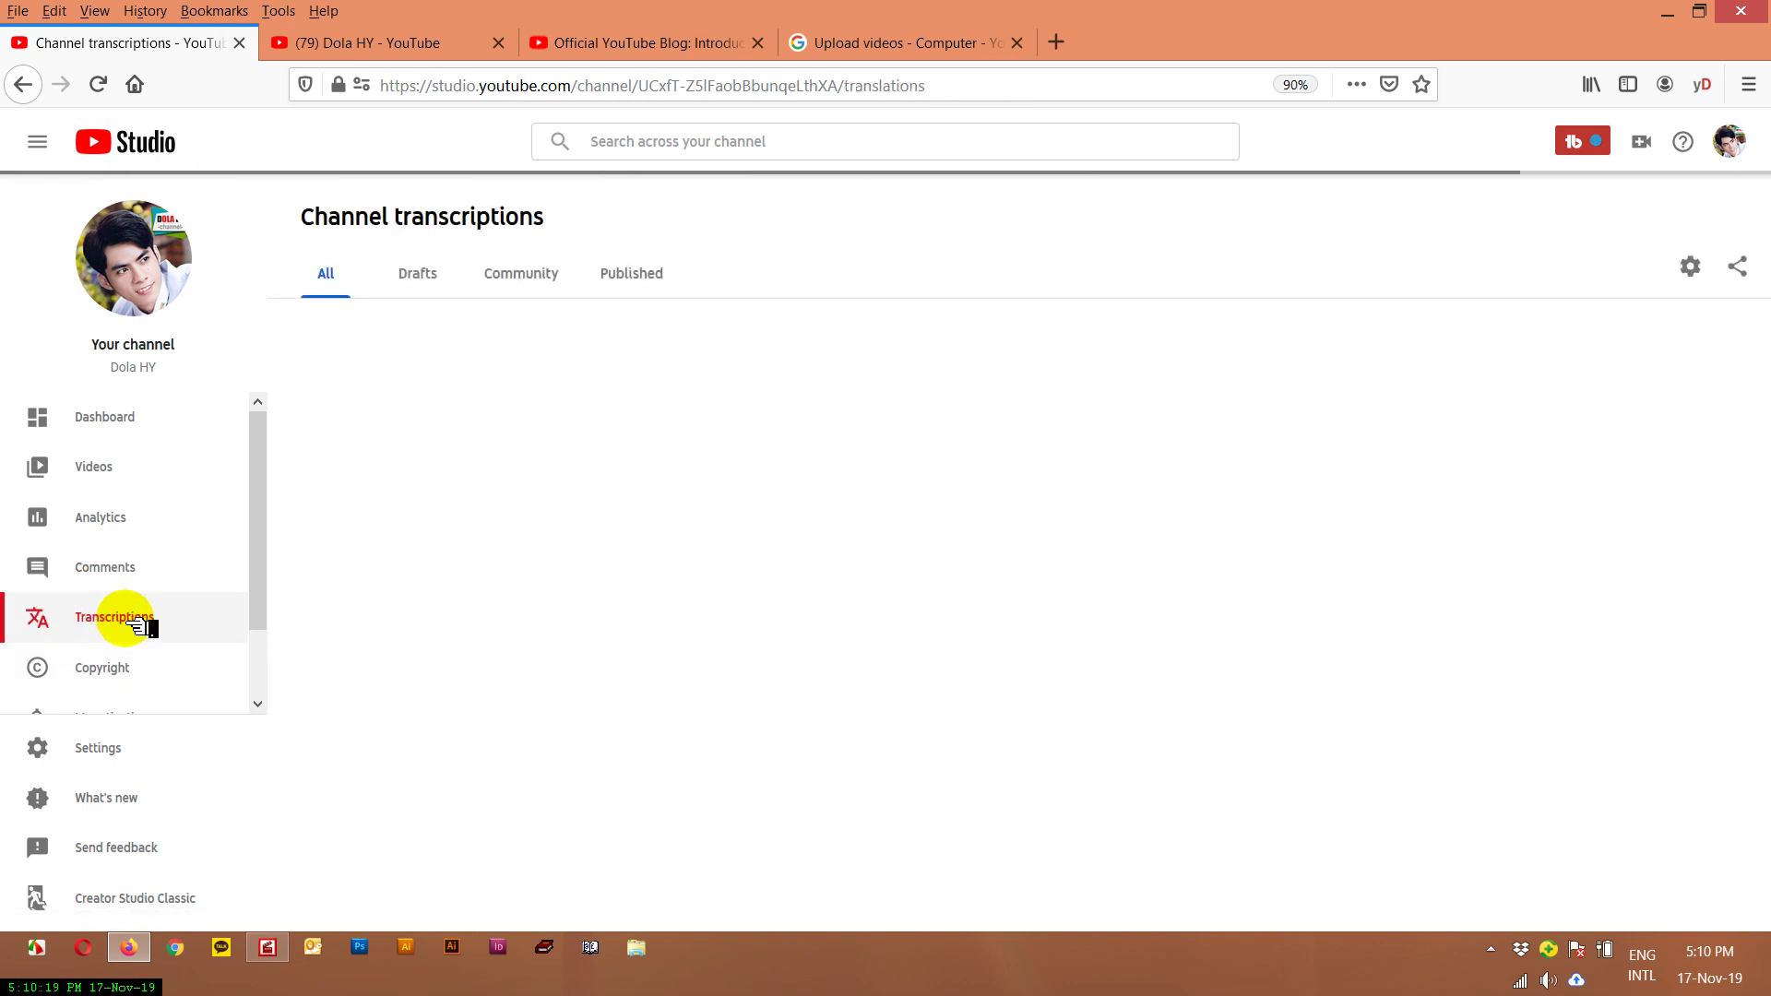
scroll(138, 625, down, 2)
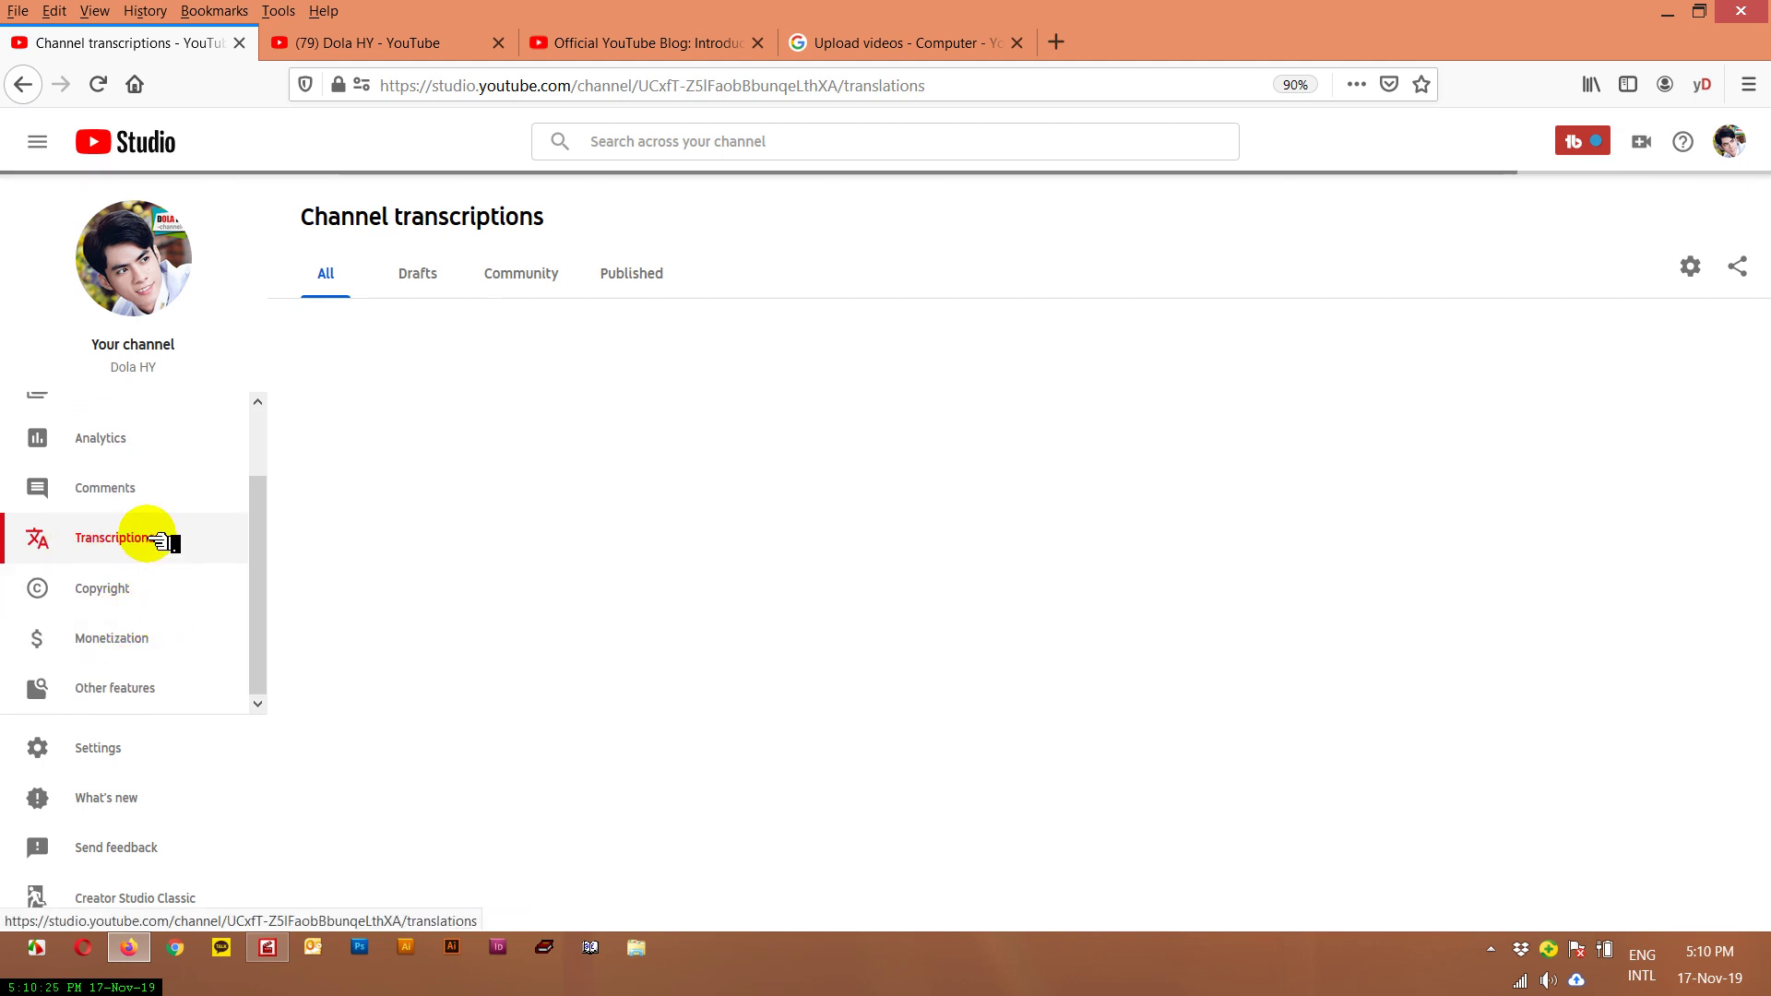
click(106, 599)
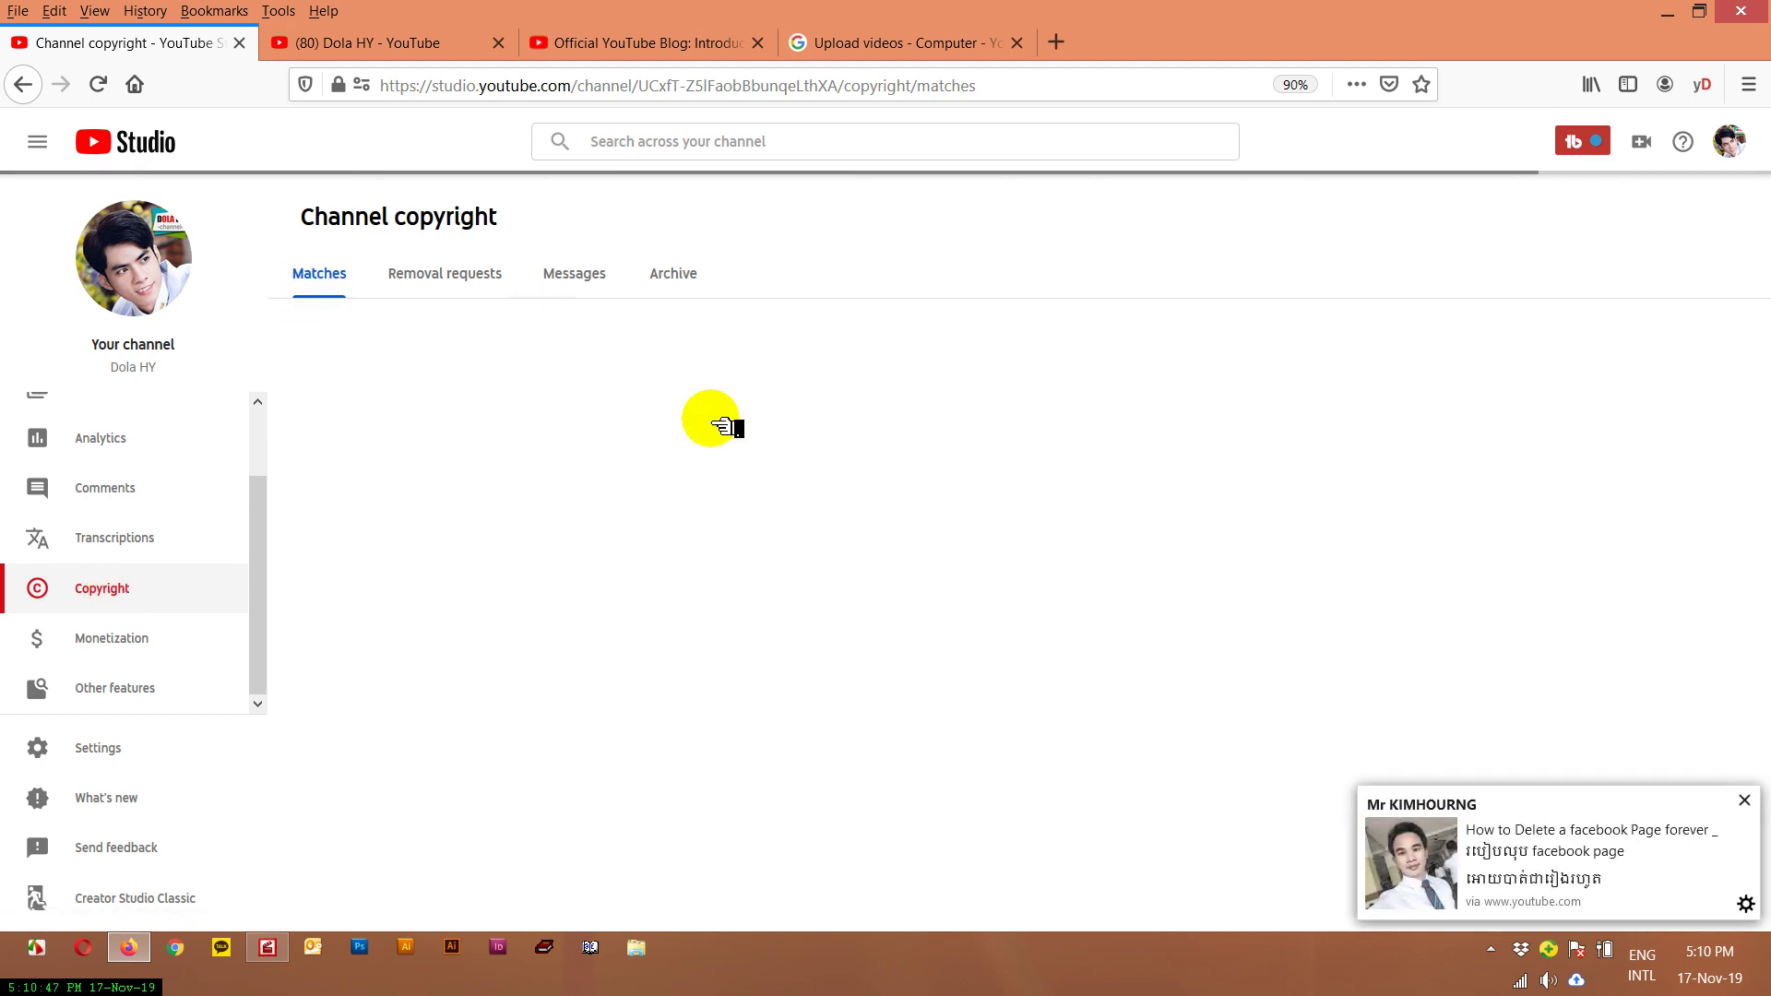
click(1744, 800)
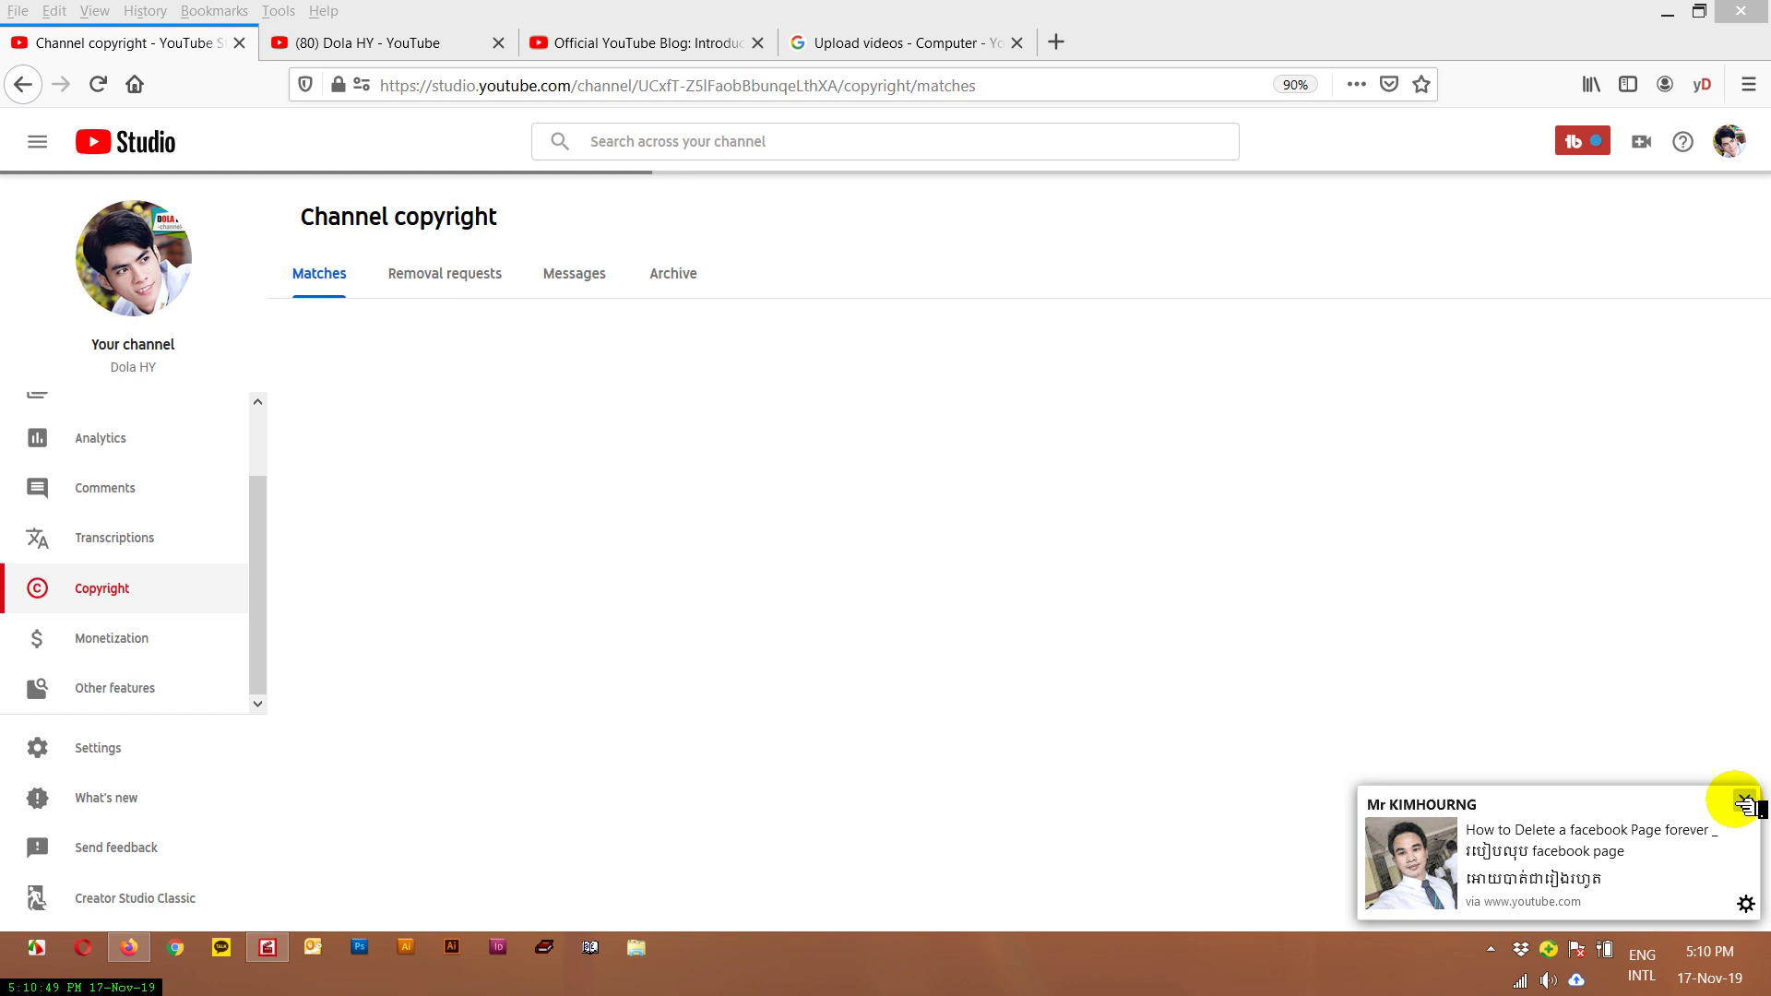
- Examine the total views, date and match percentage of the pumpkin pie video among the copyright matches
click(293, 279)
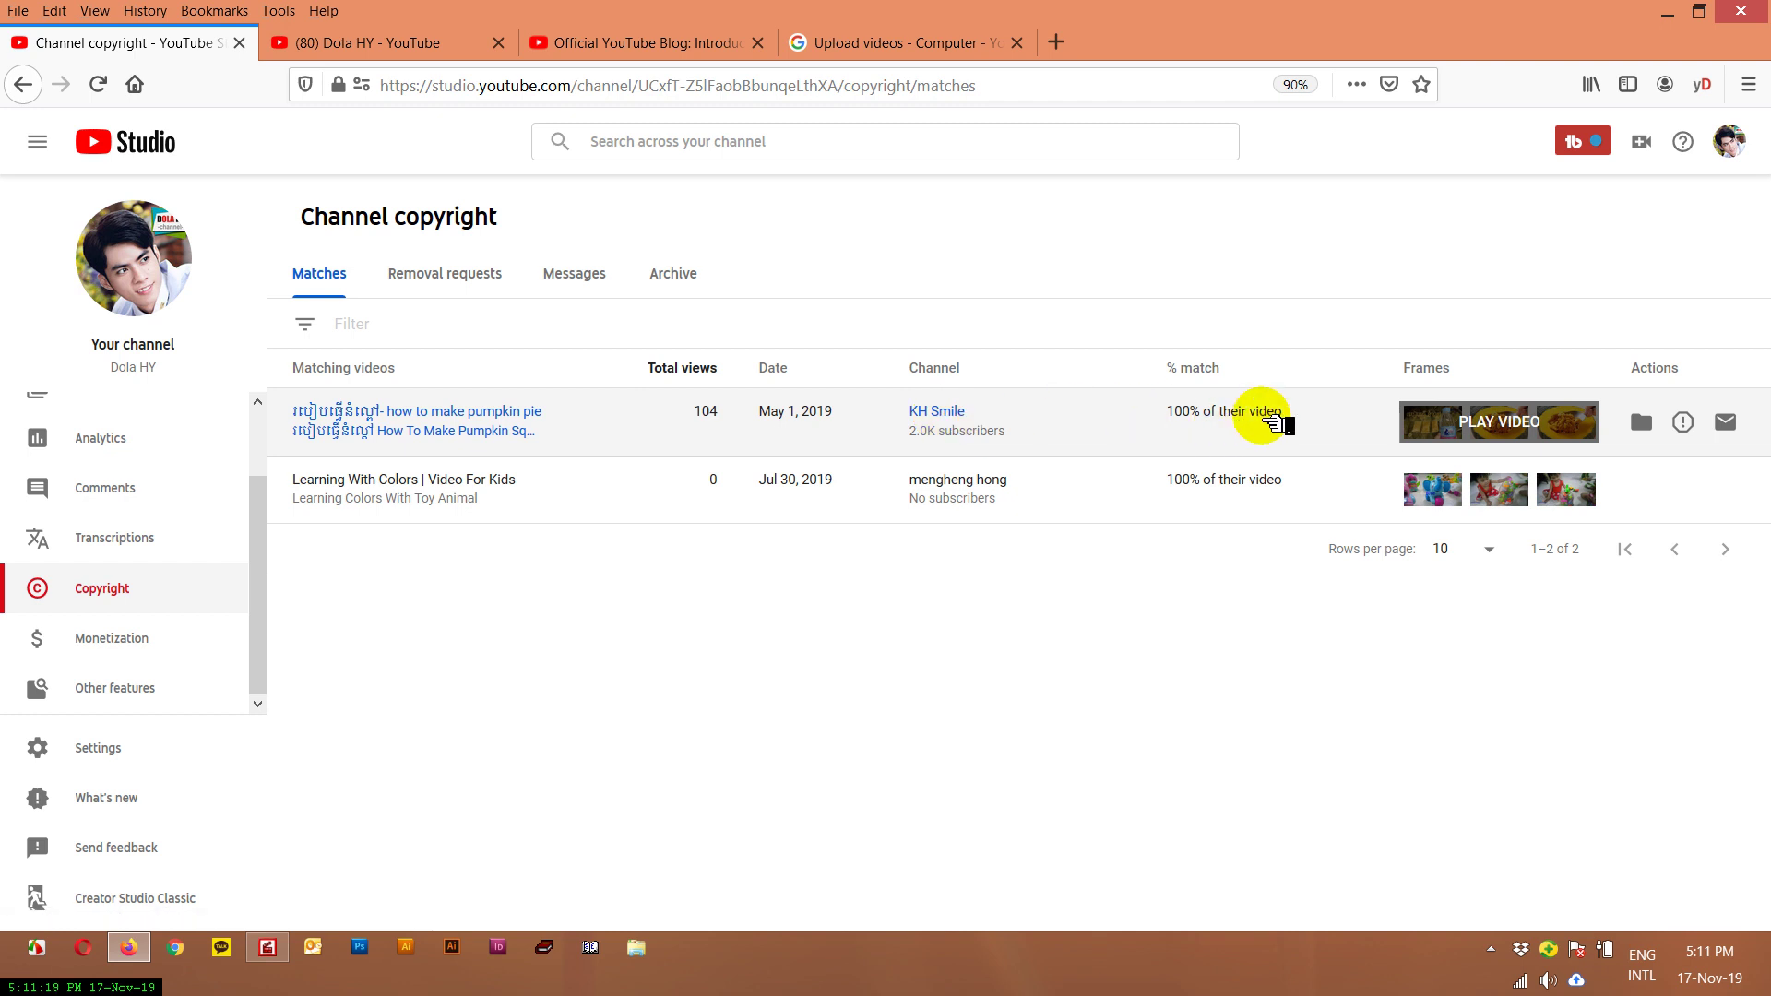
drag(1324, 411, 1192, 420)
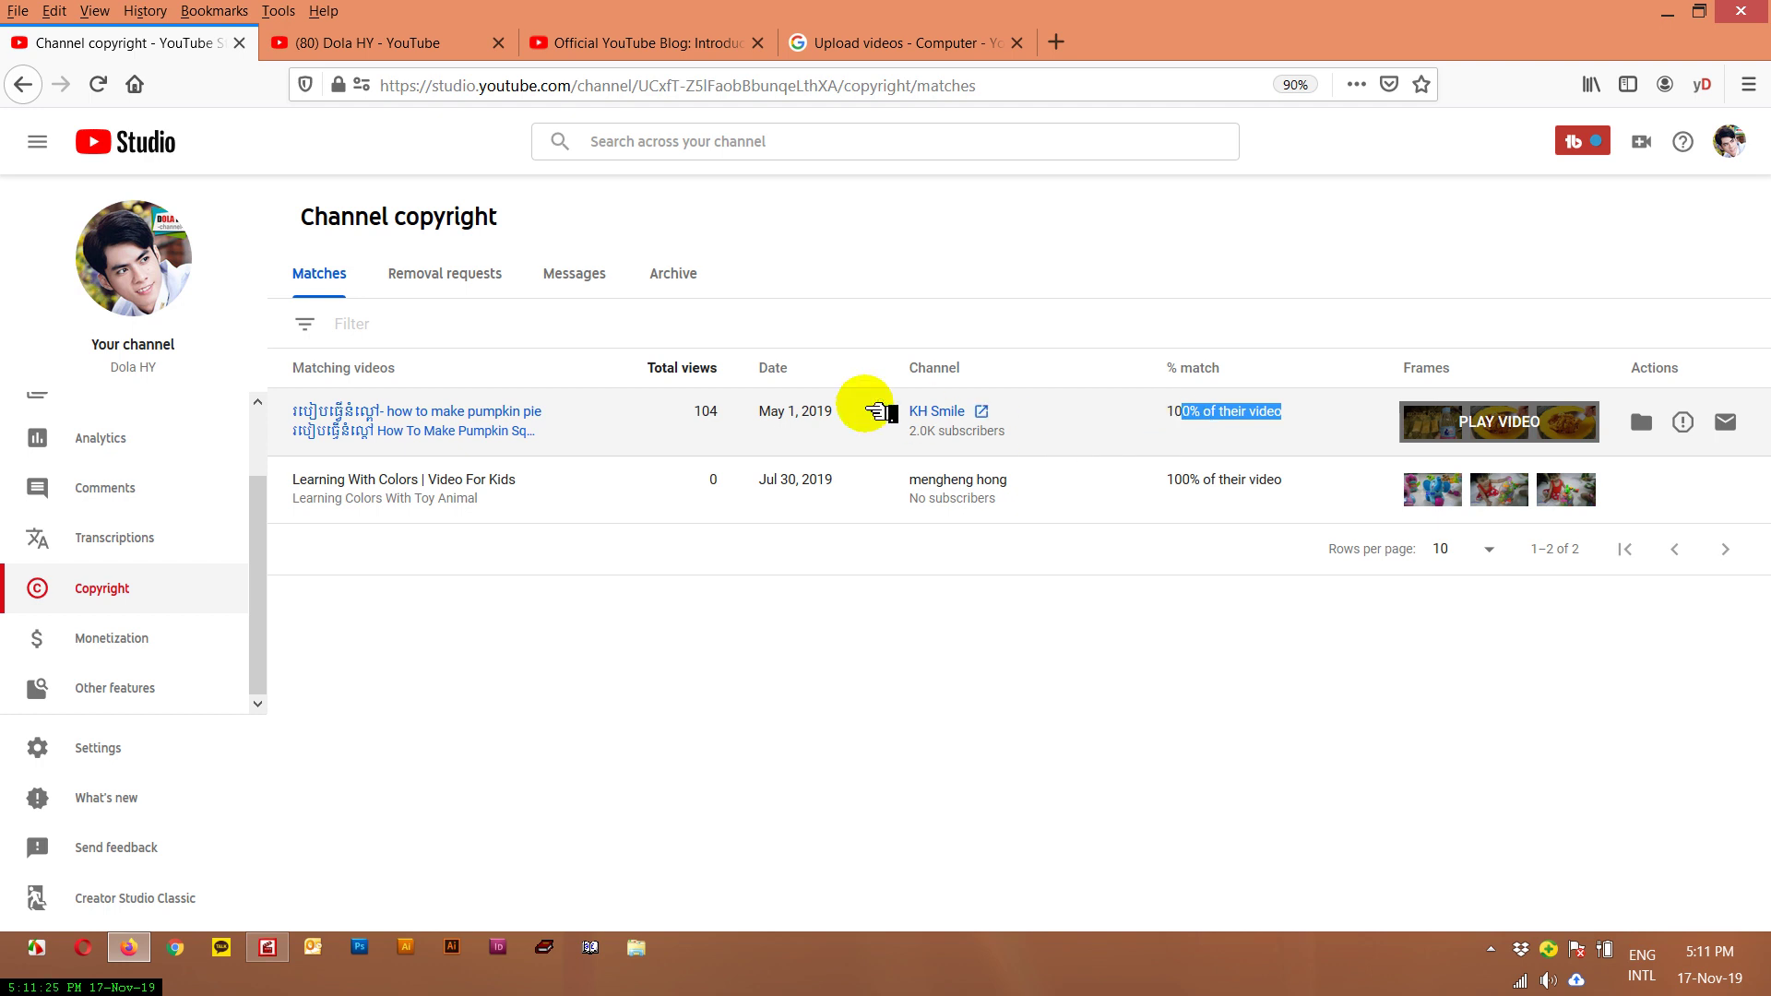
double_click(706, 411)
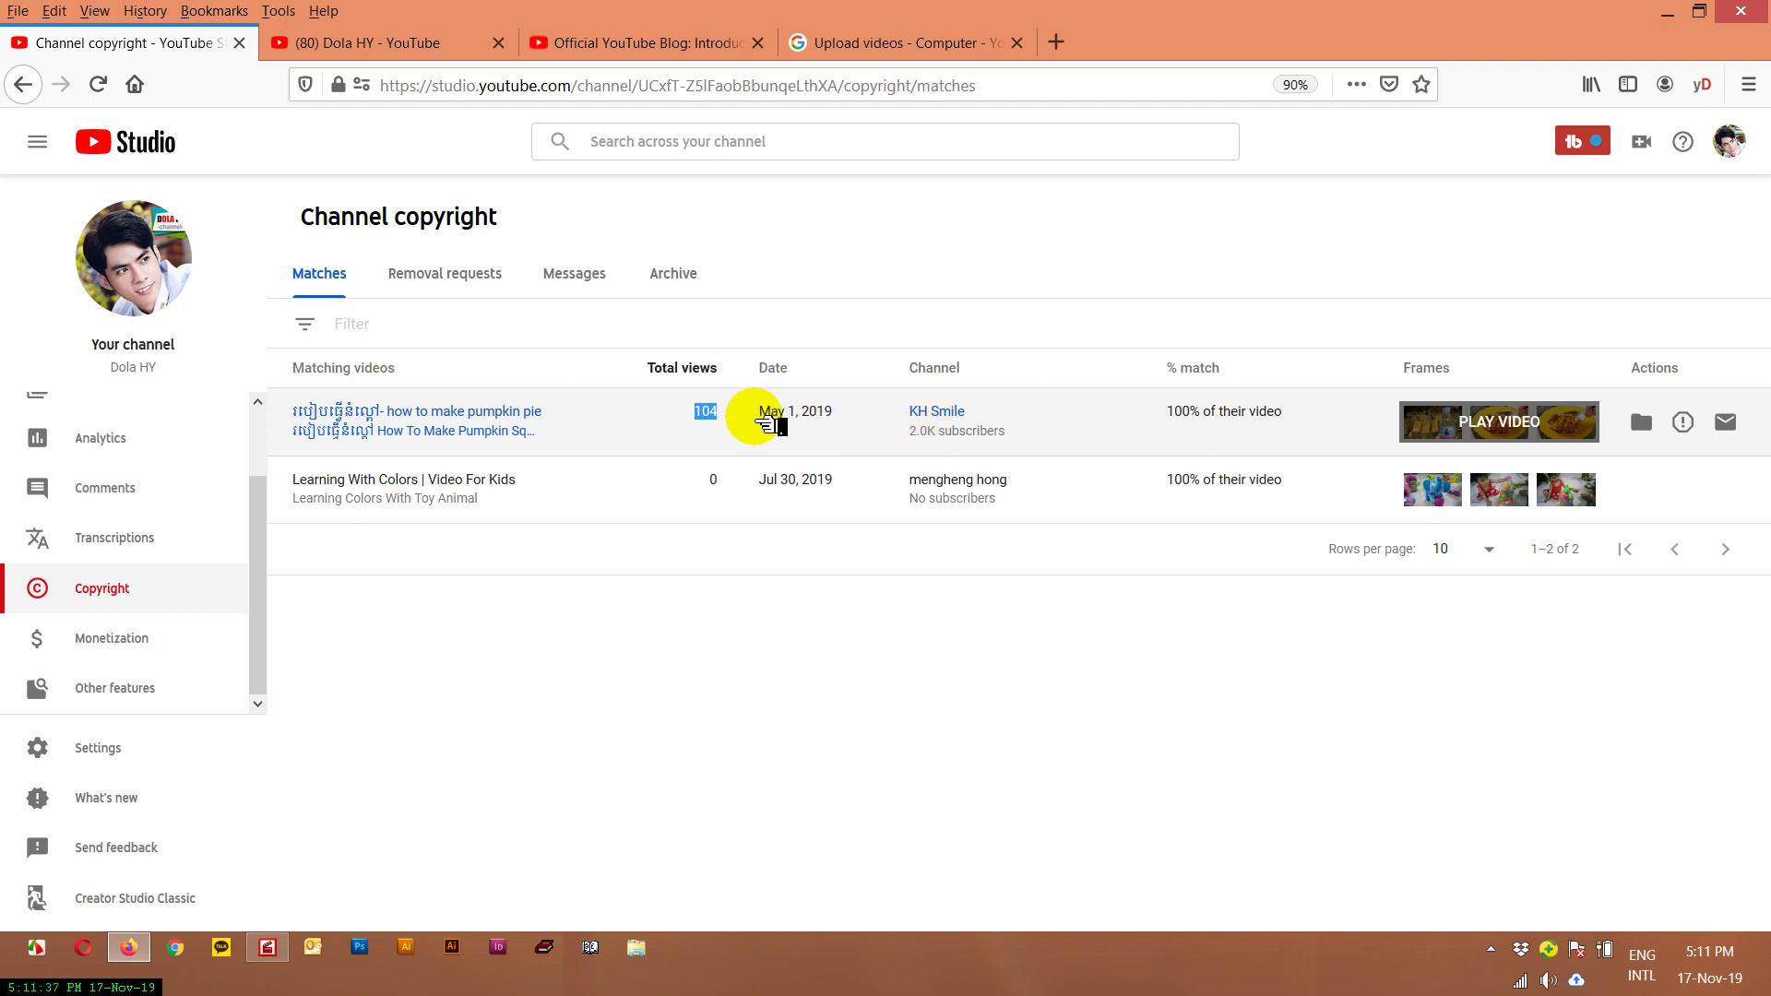
drag(759, 411, 812, 431)
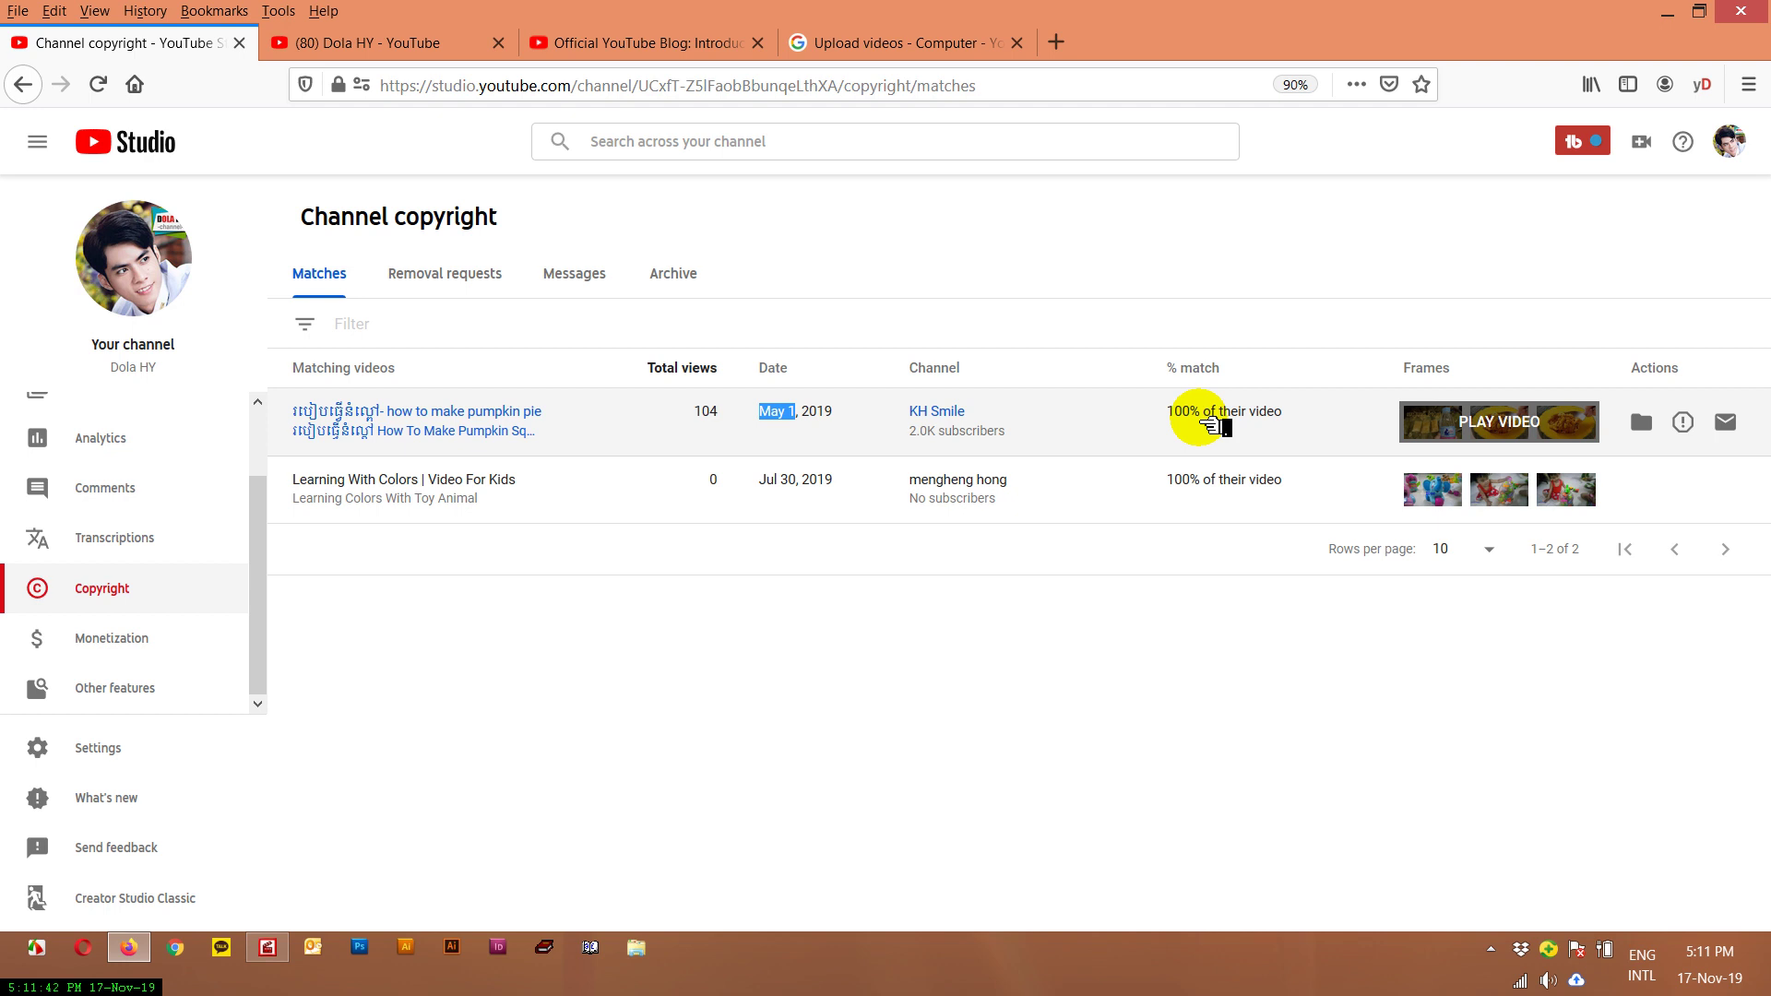
drag(1284, 414, 1168, 425)
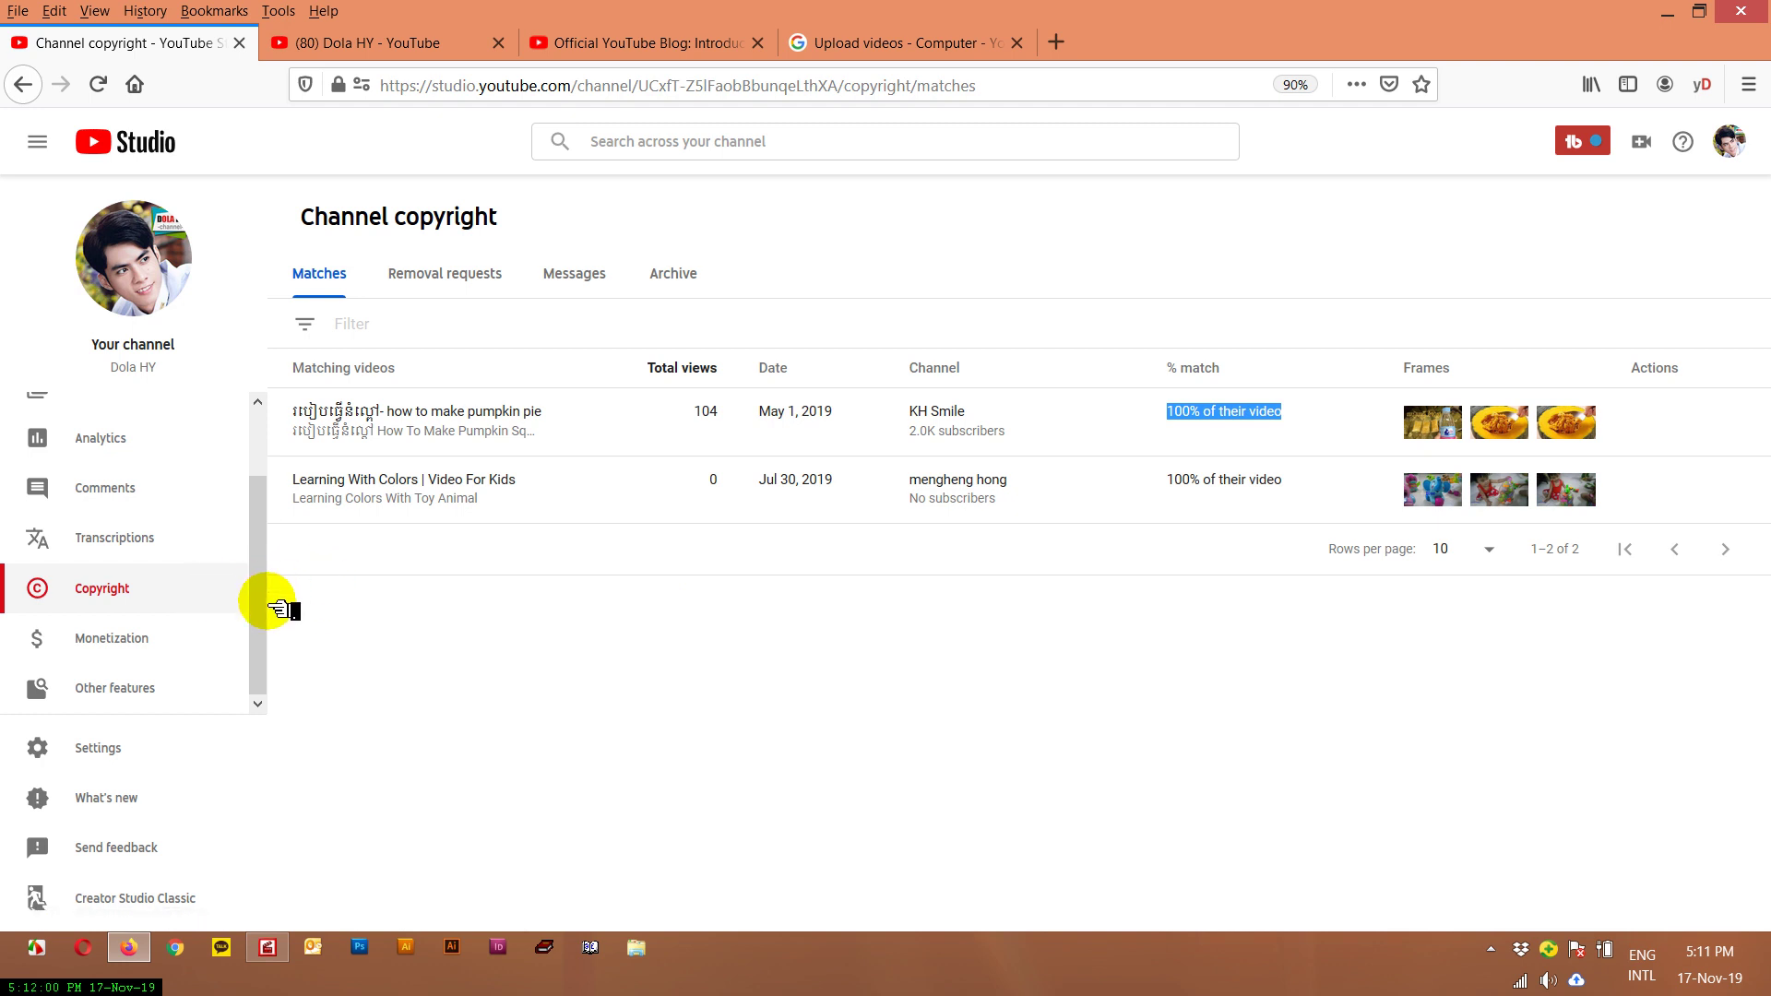
drag(258, 613, 284, 671)
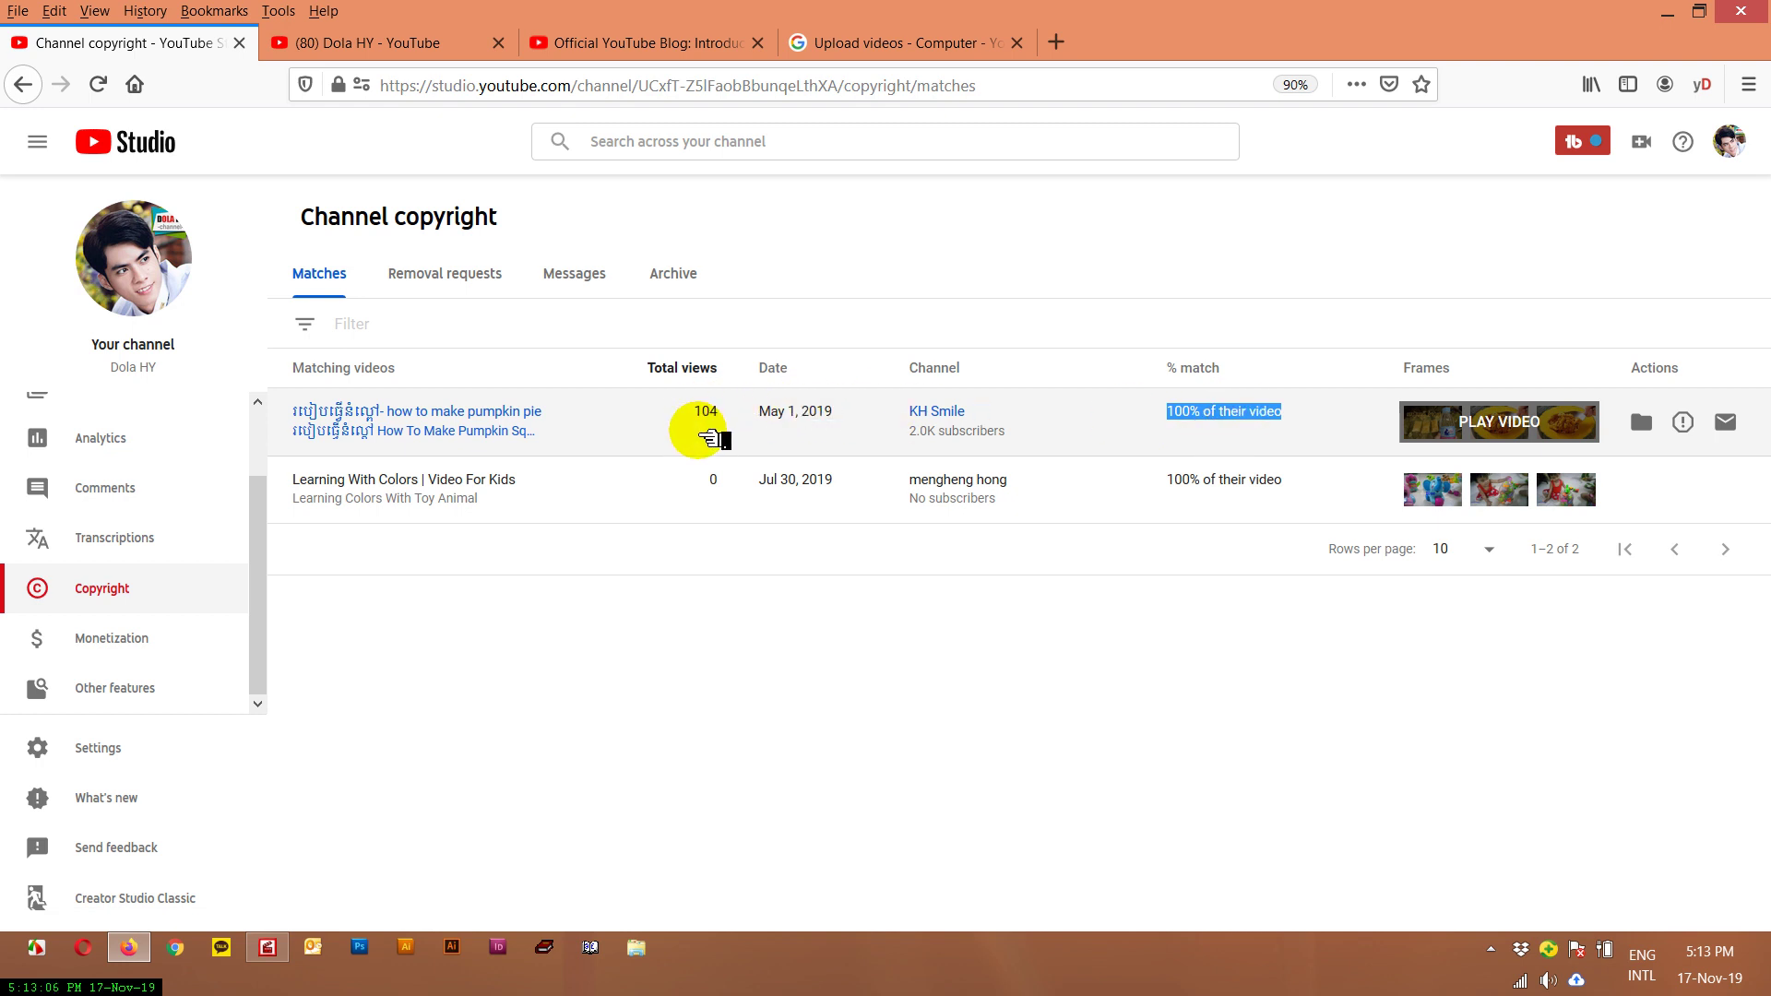
- View the channel monetization overview, and look through the Audio Library's free music before returning to YouTube Studio
click(116, 635)
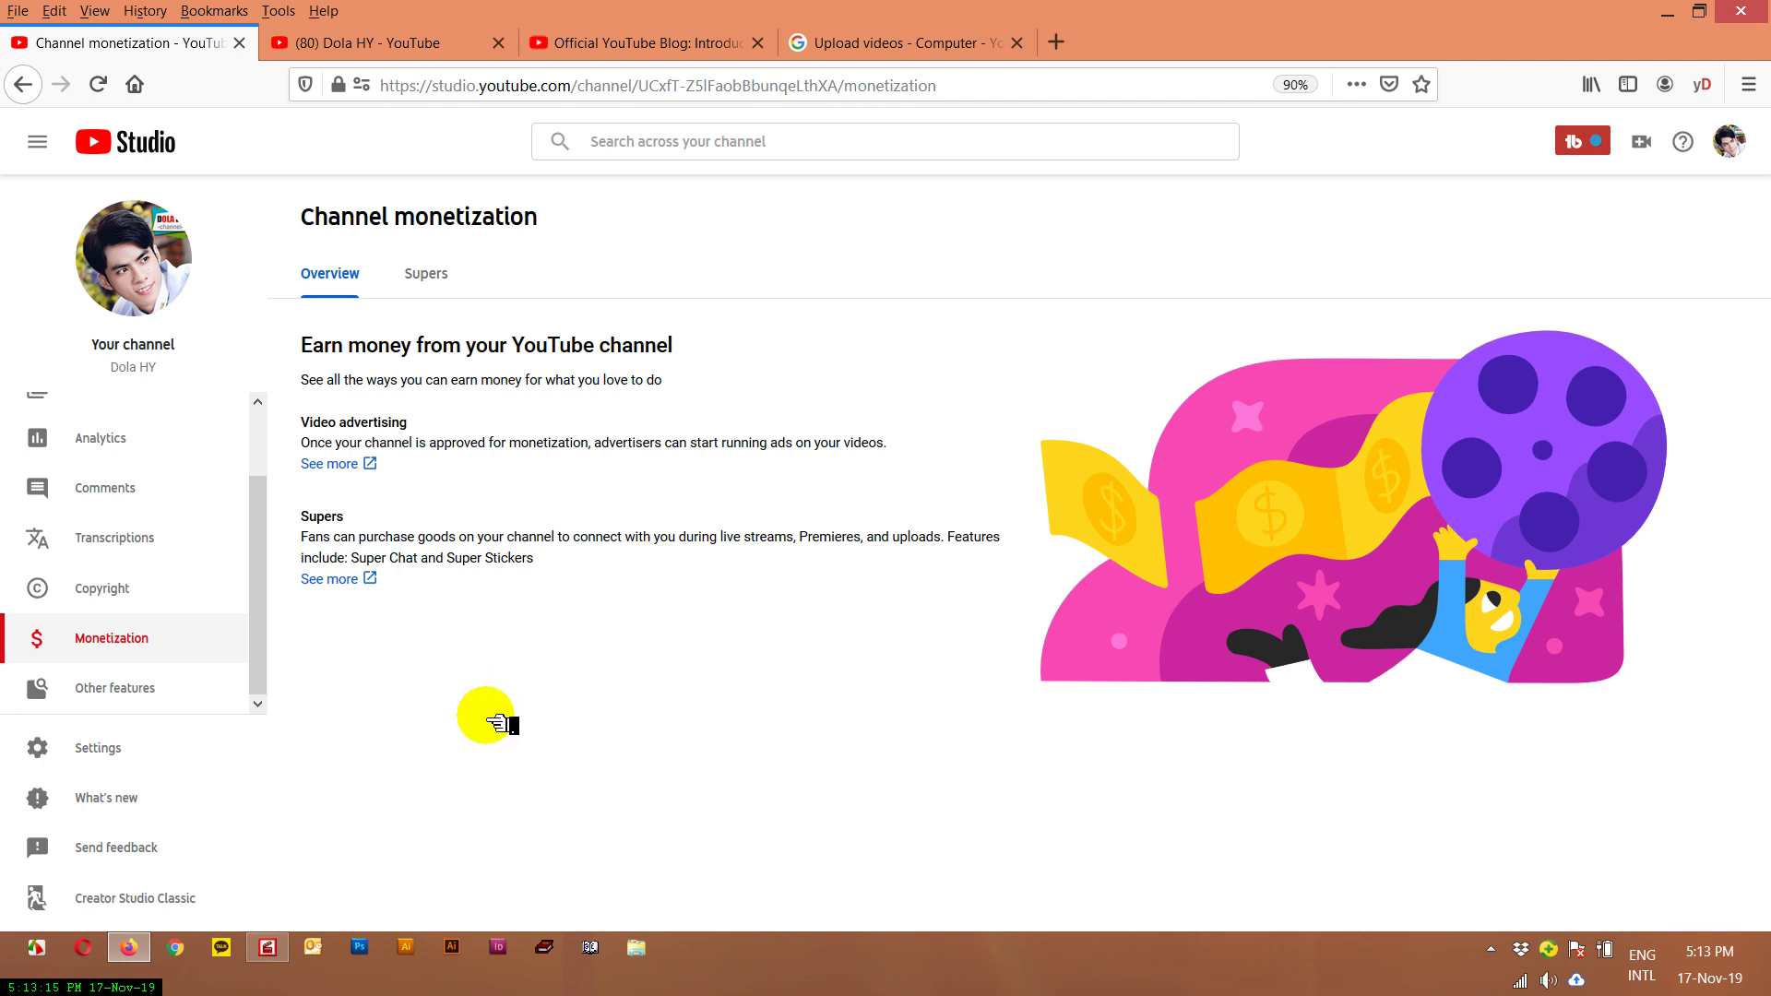
mouse_move(129, 698)
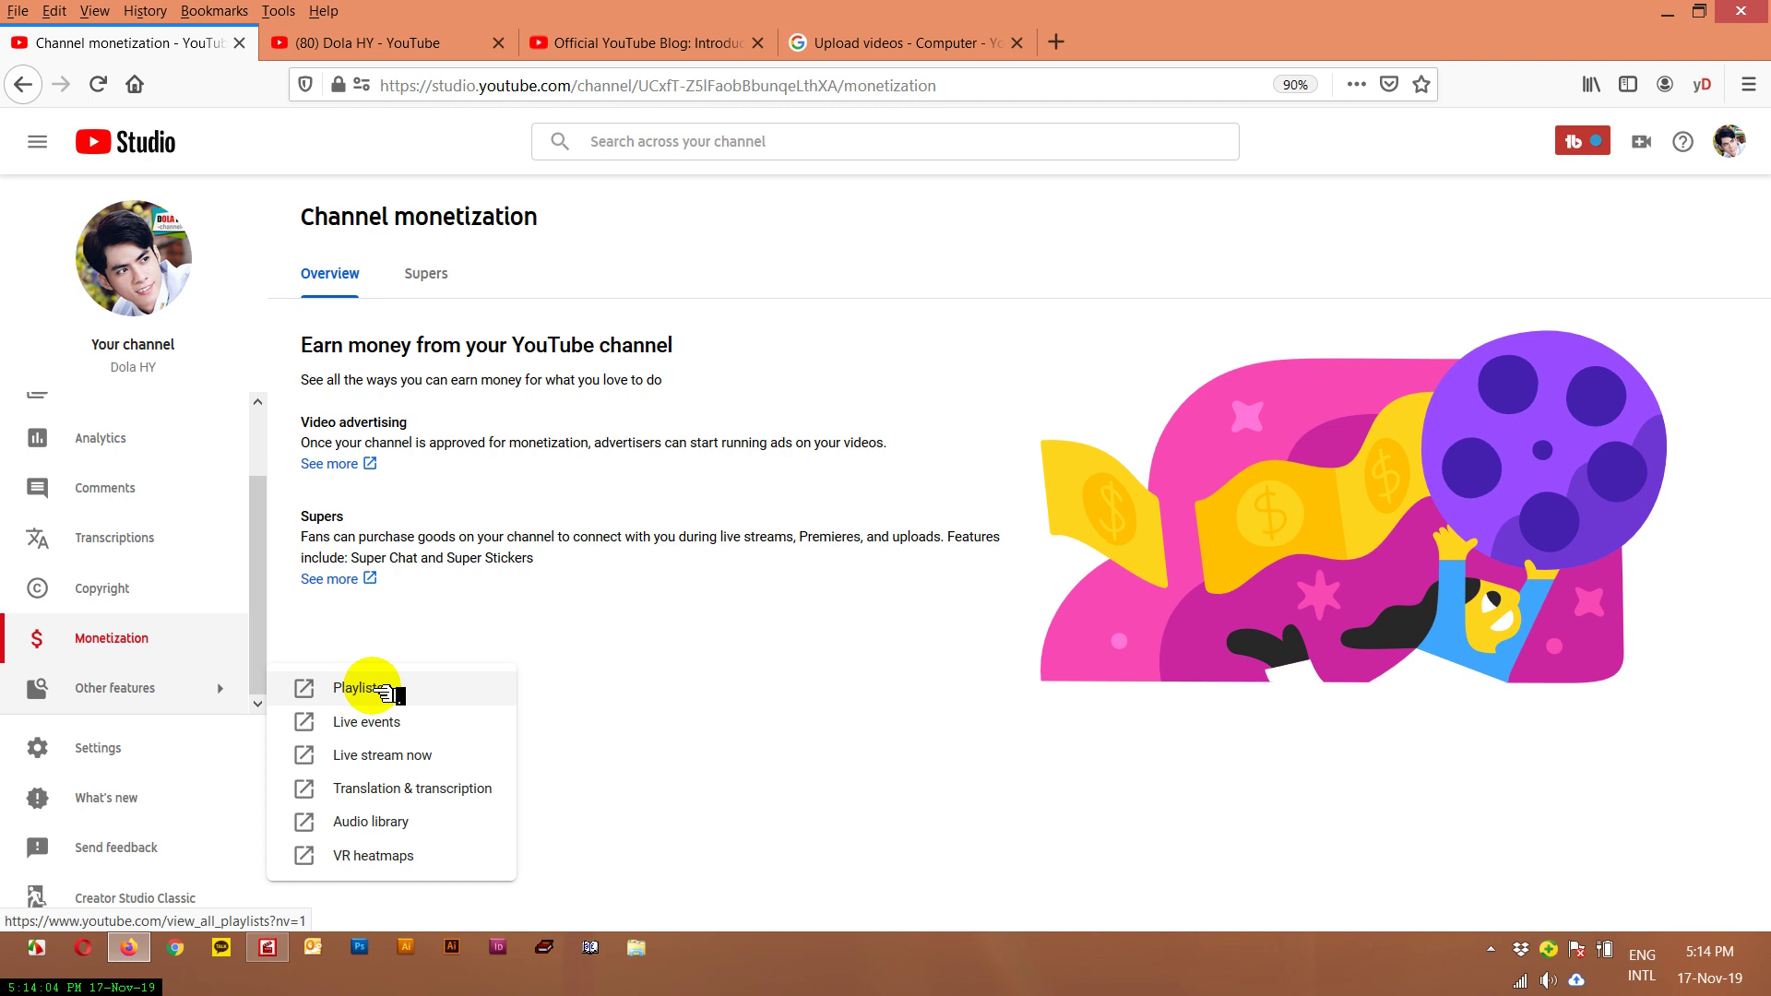
click(374, 825)
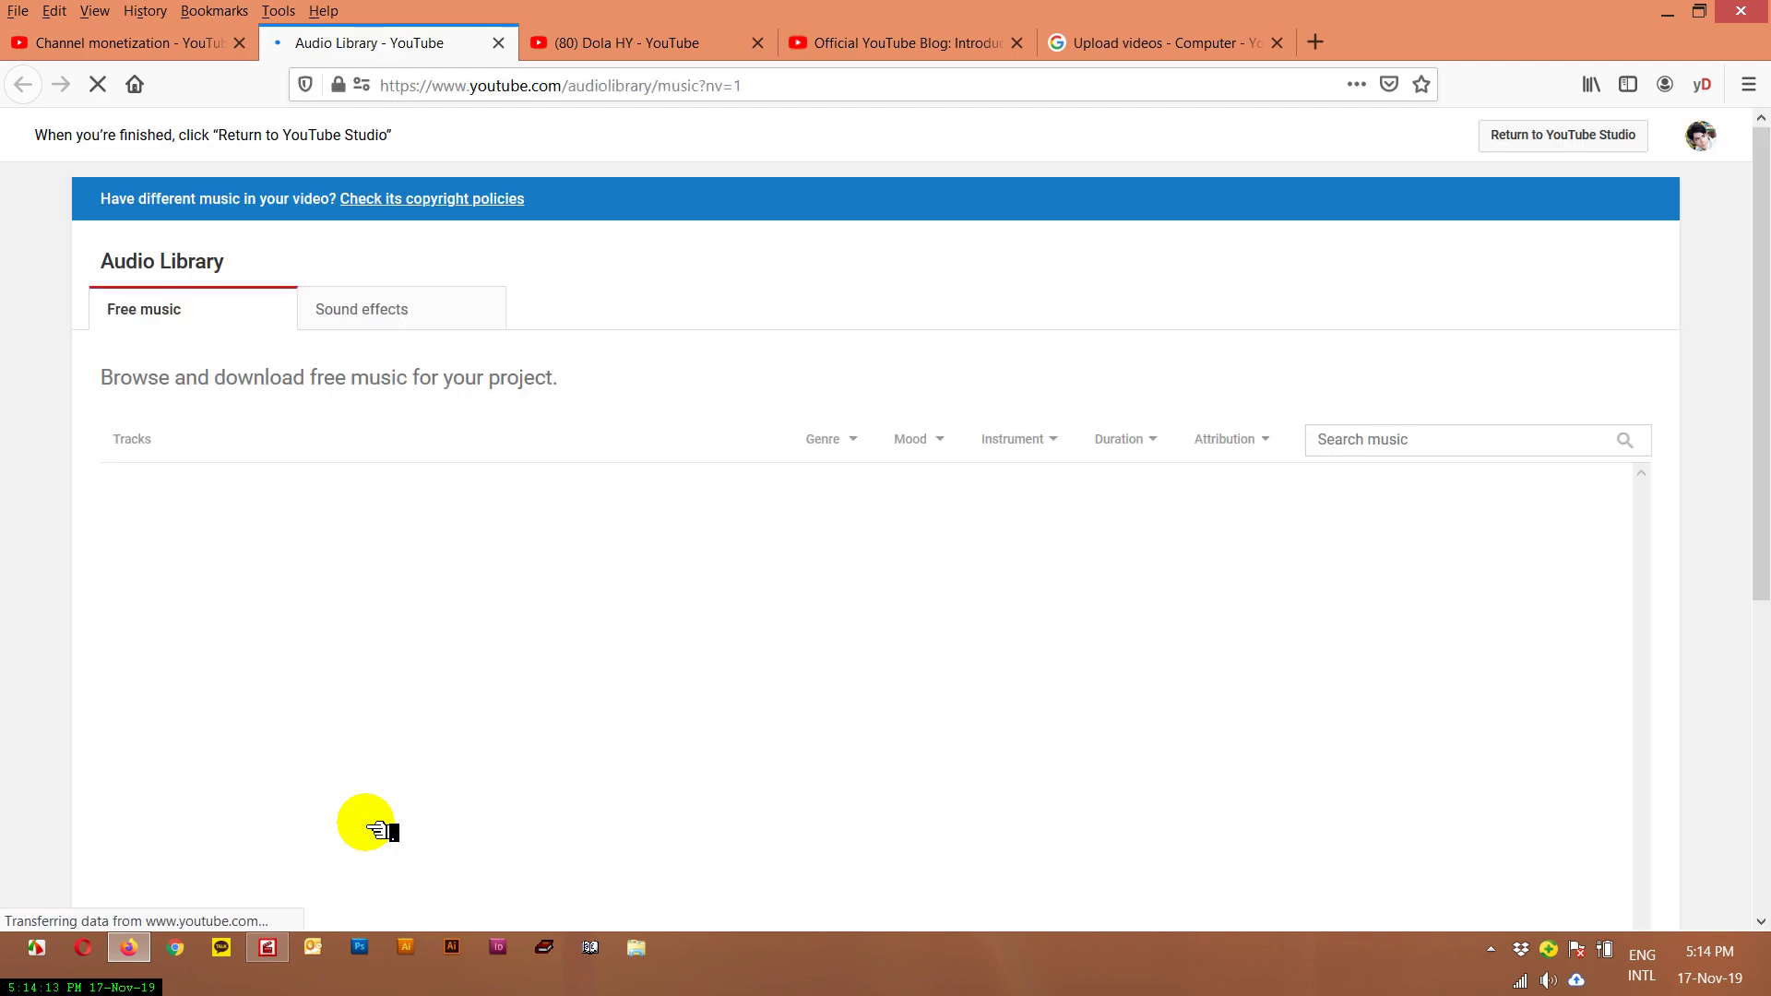
click(222, 51)
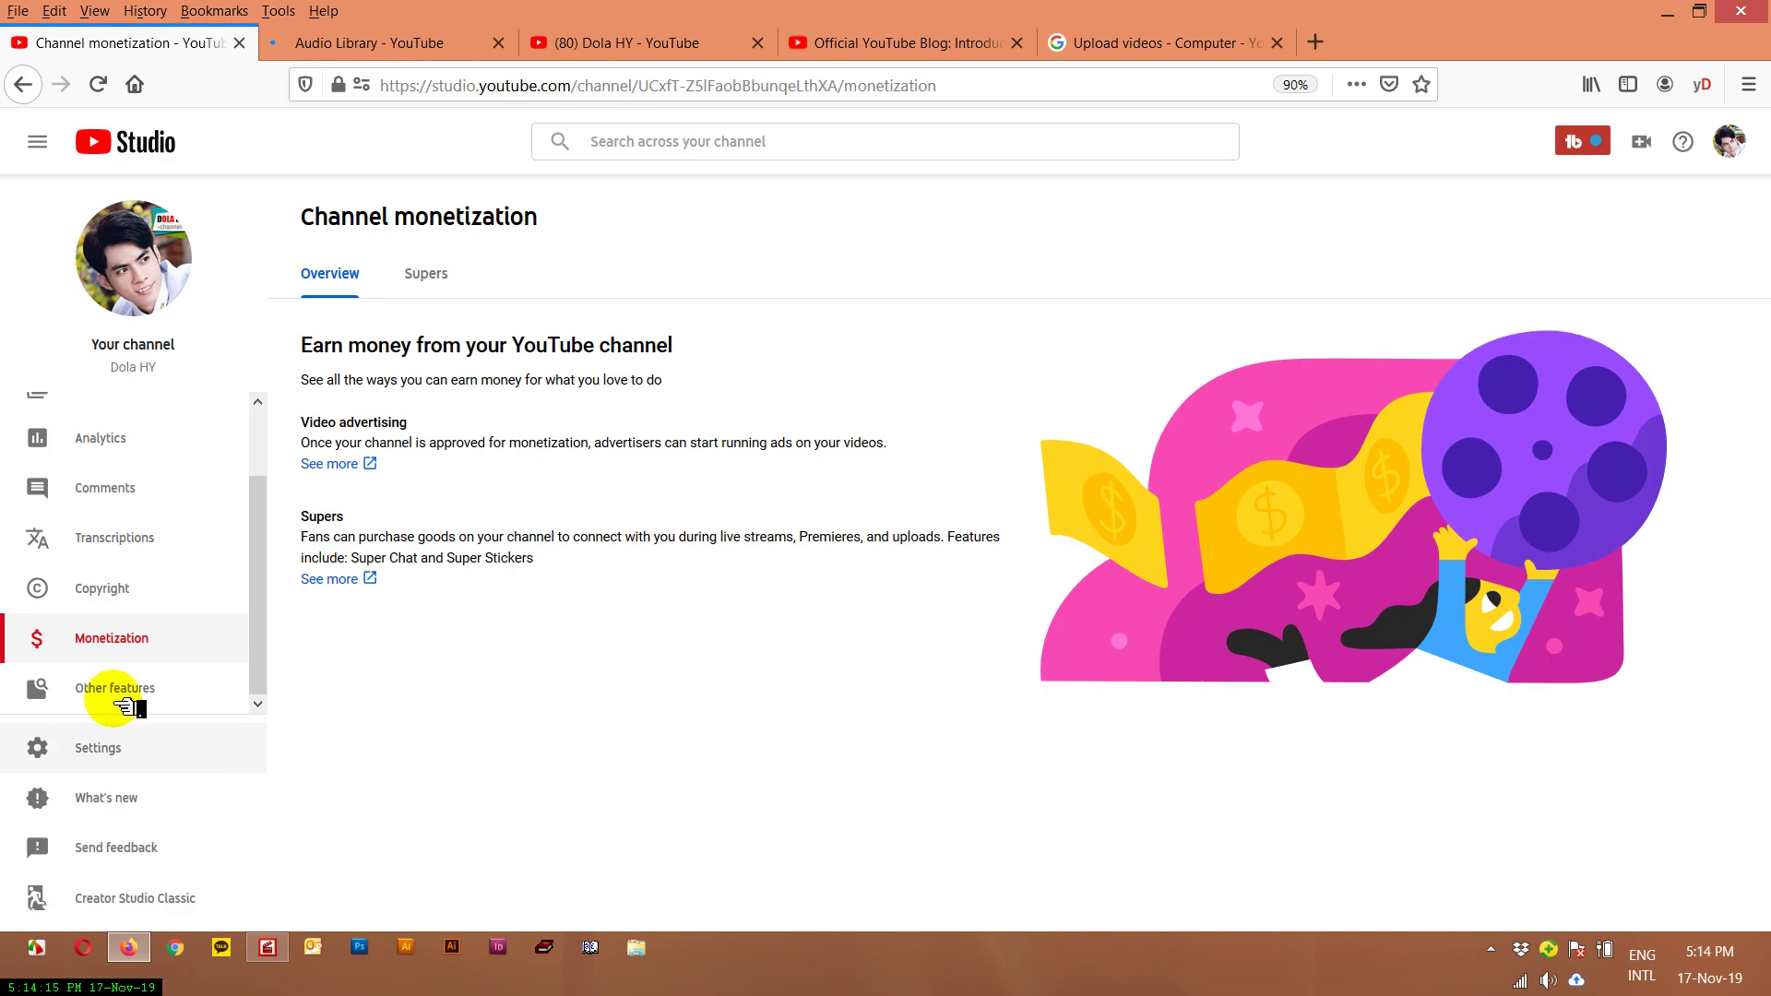
click(147, 688)
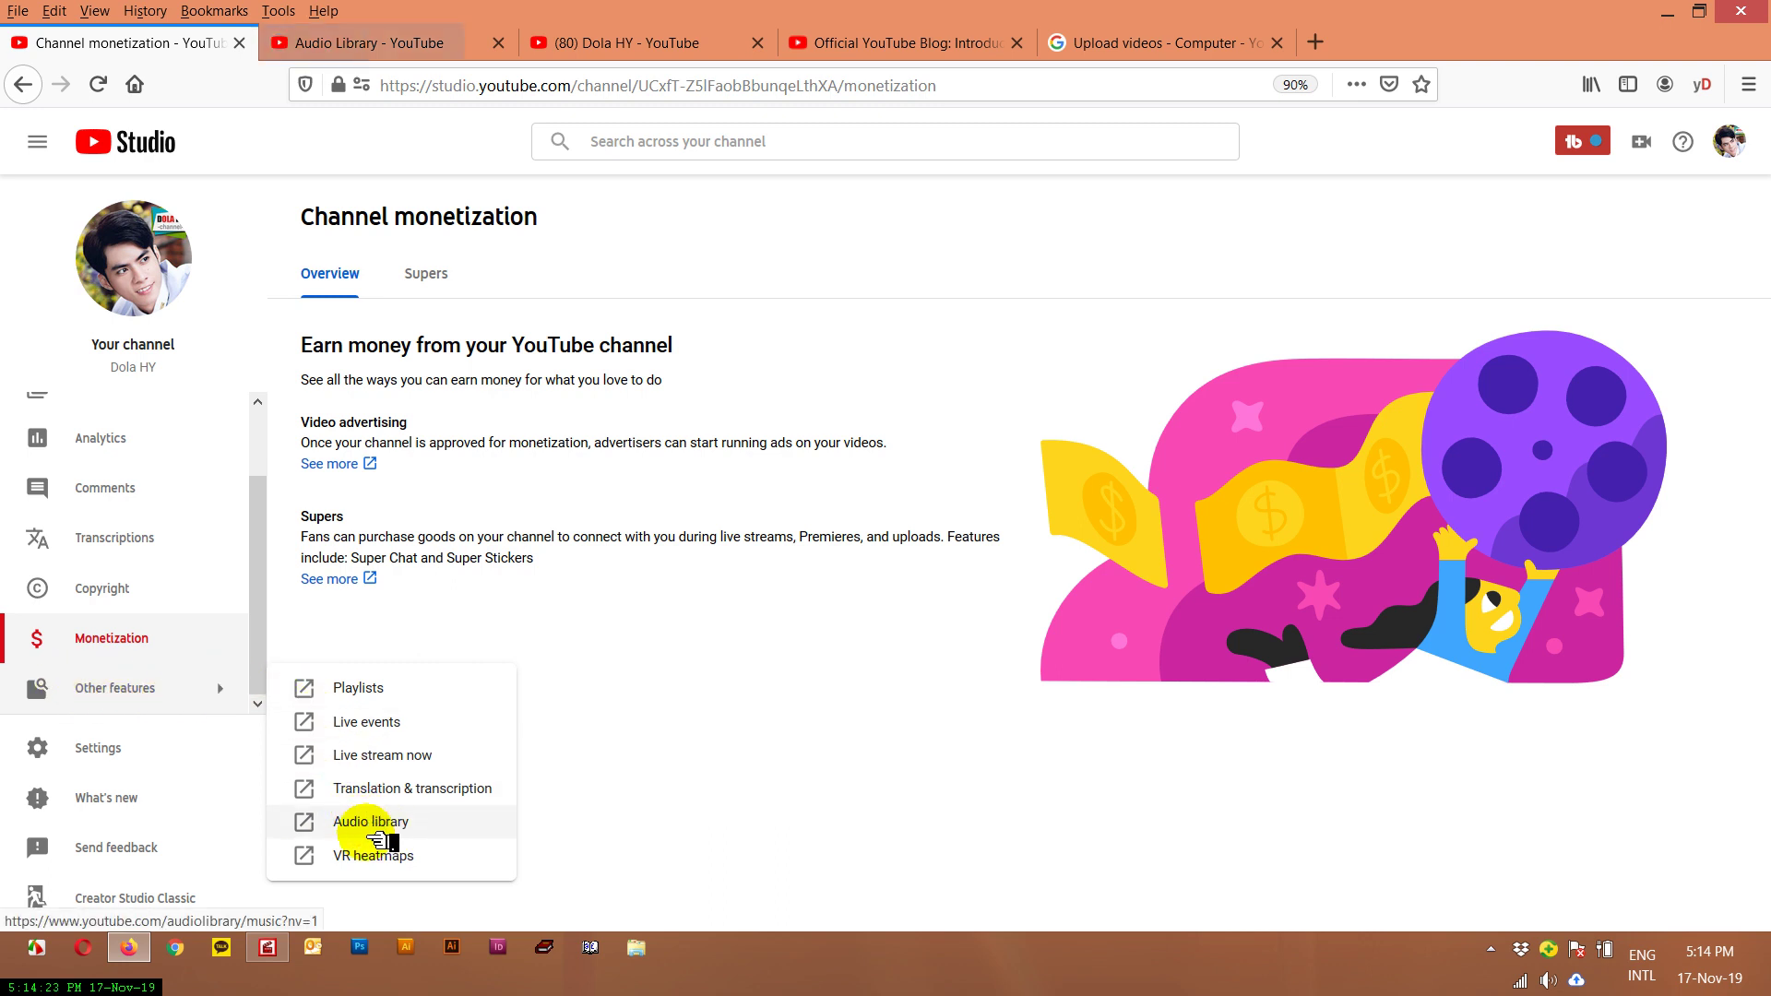
click(356, 43)
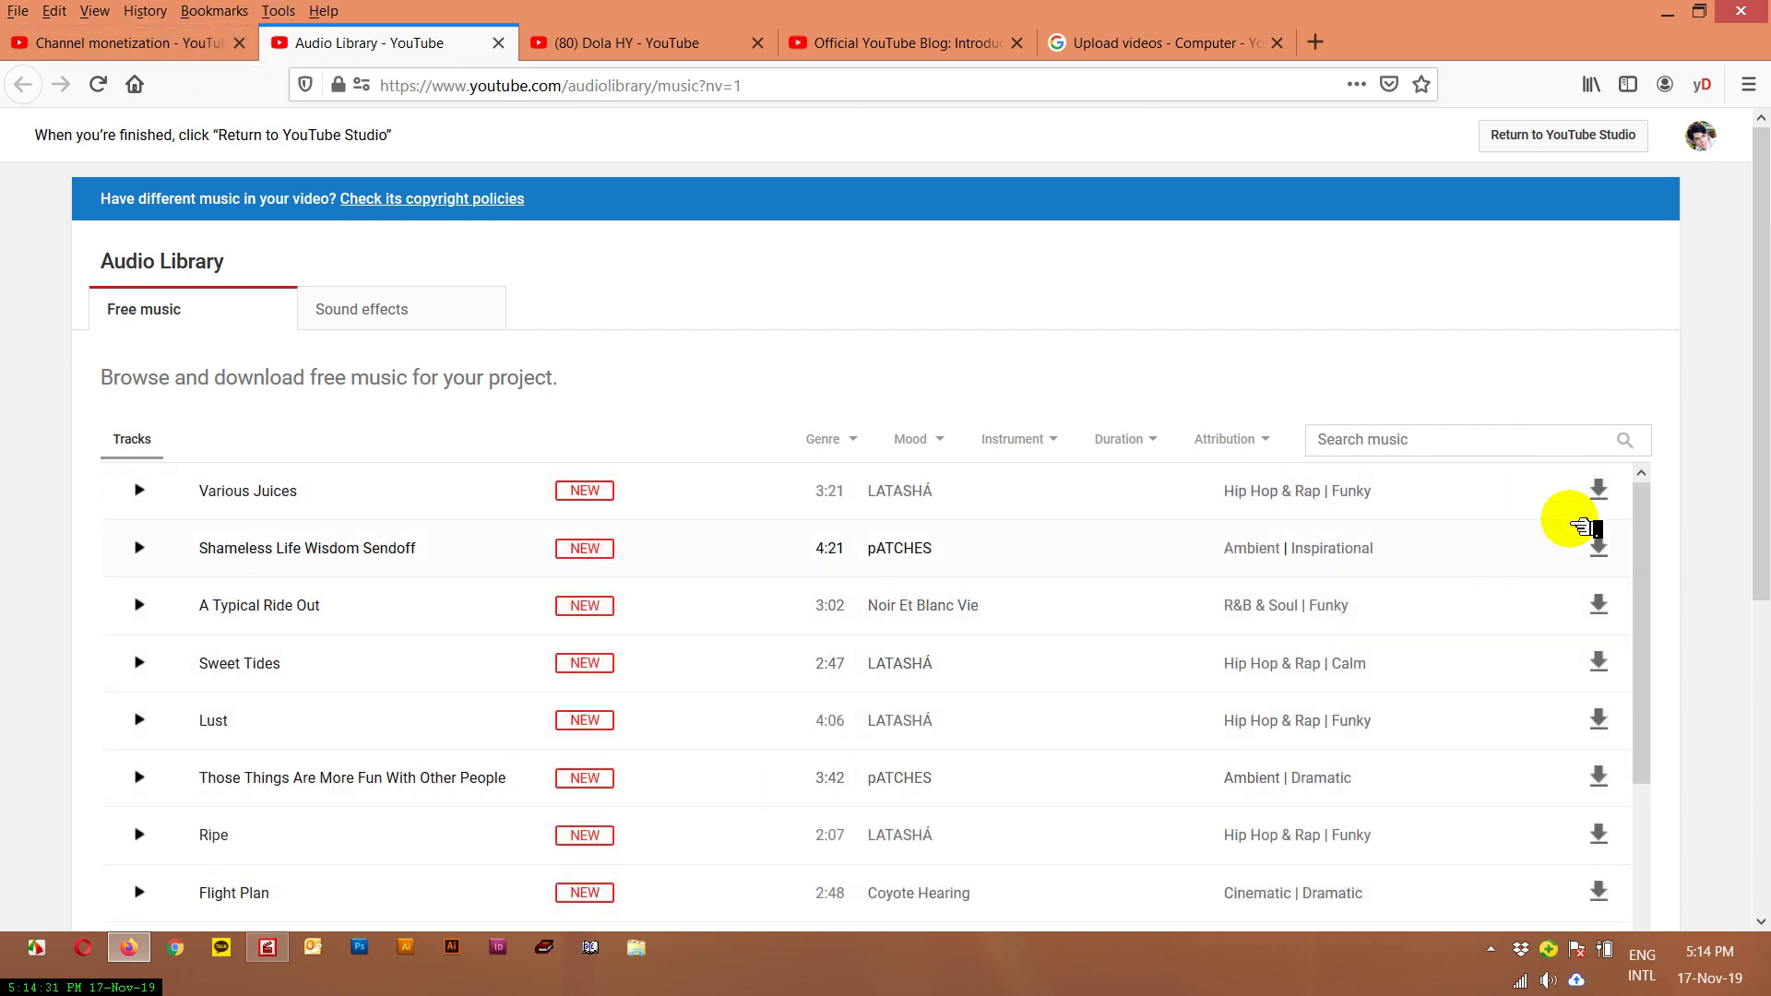
click(134, 46)
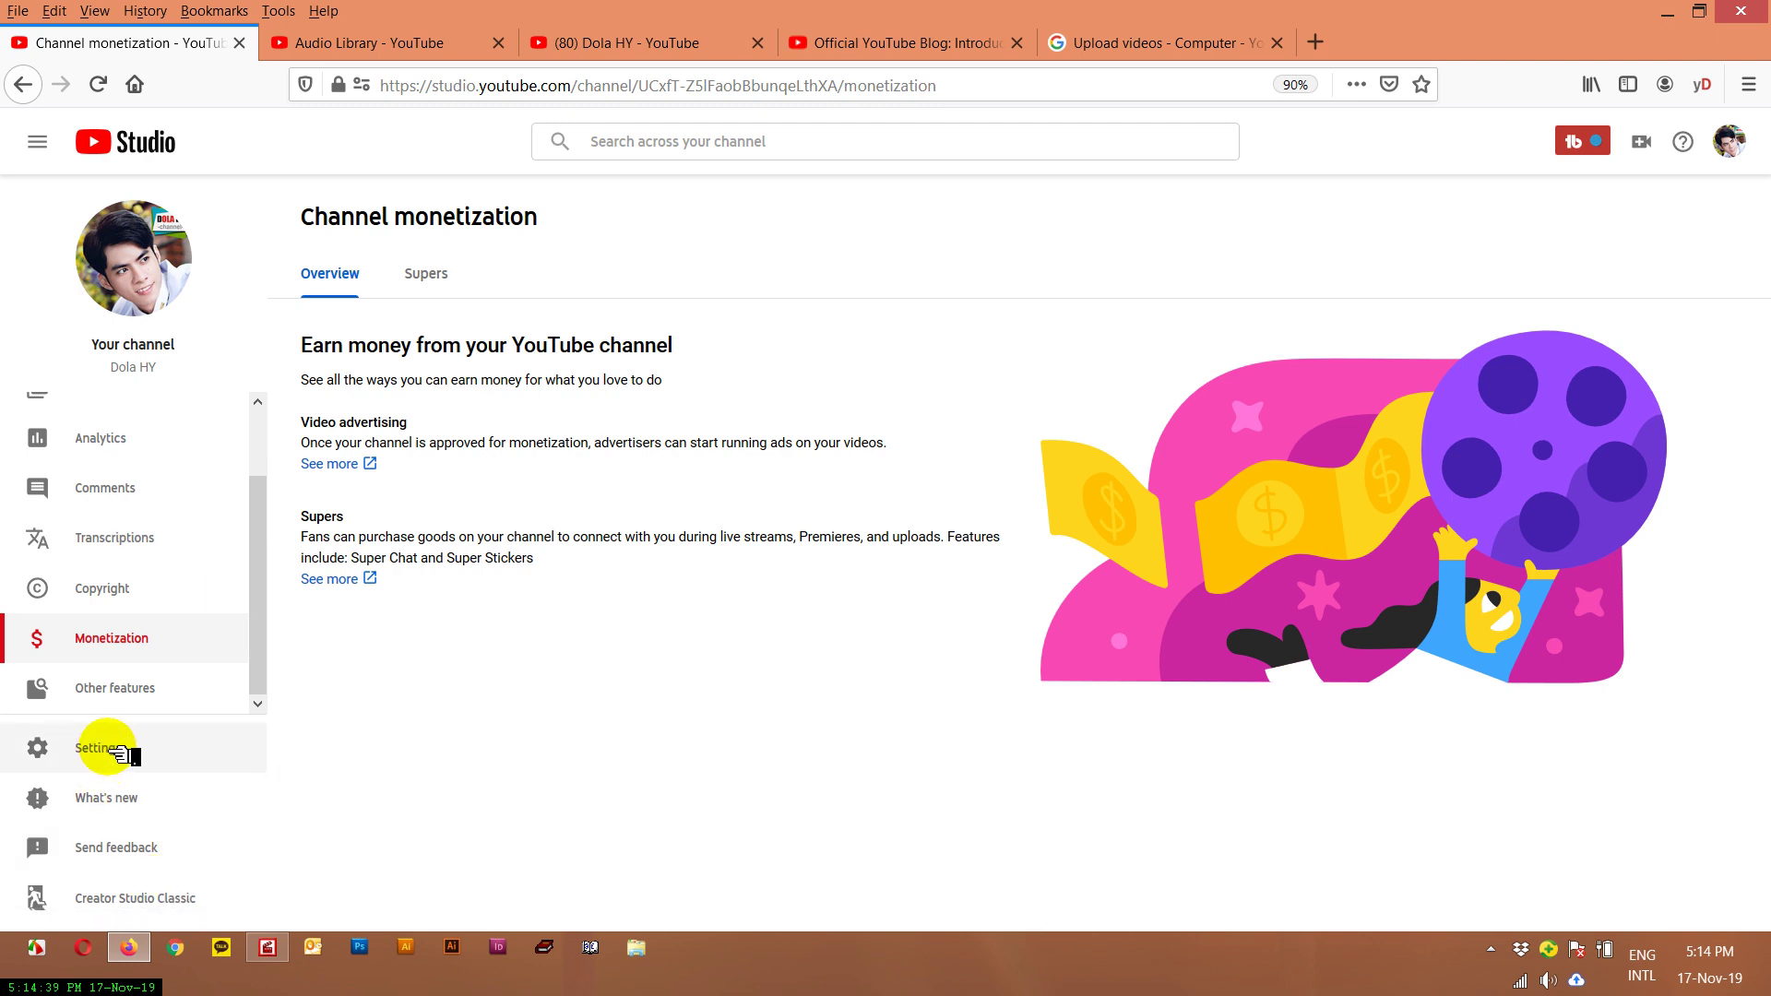
- Review the Channel section of the studio settings, covering basic info, branding and advanced settings
click(158, 749)
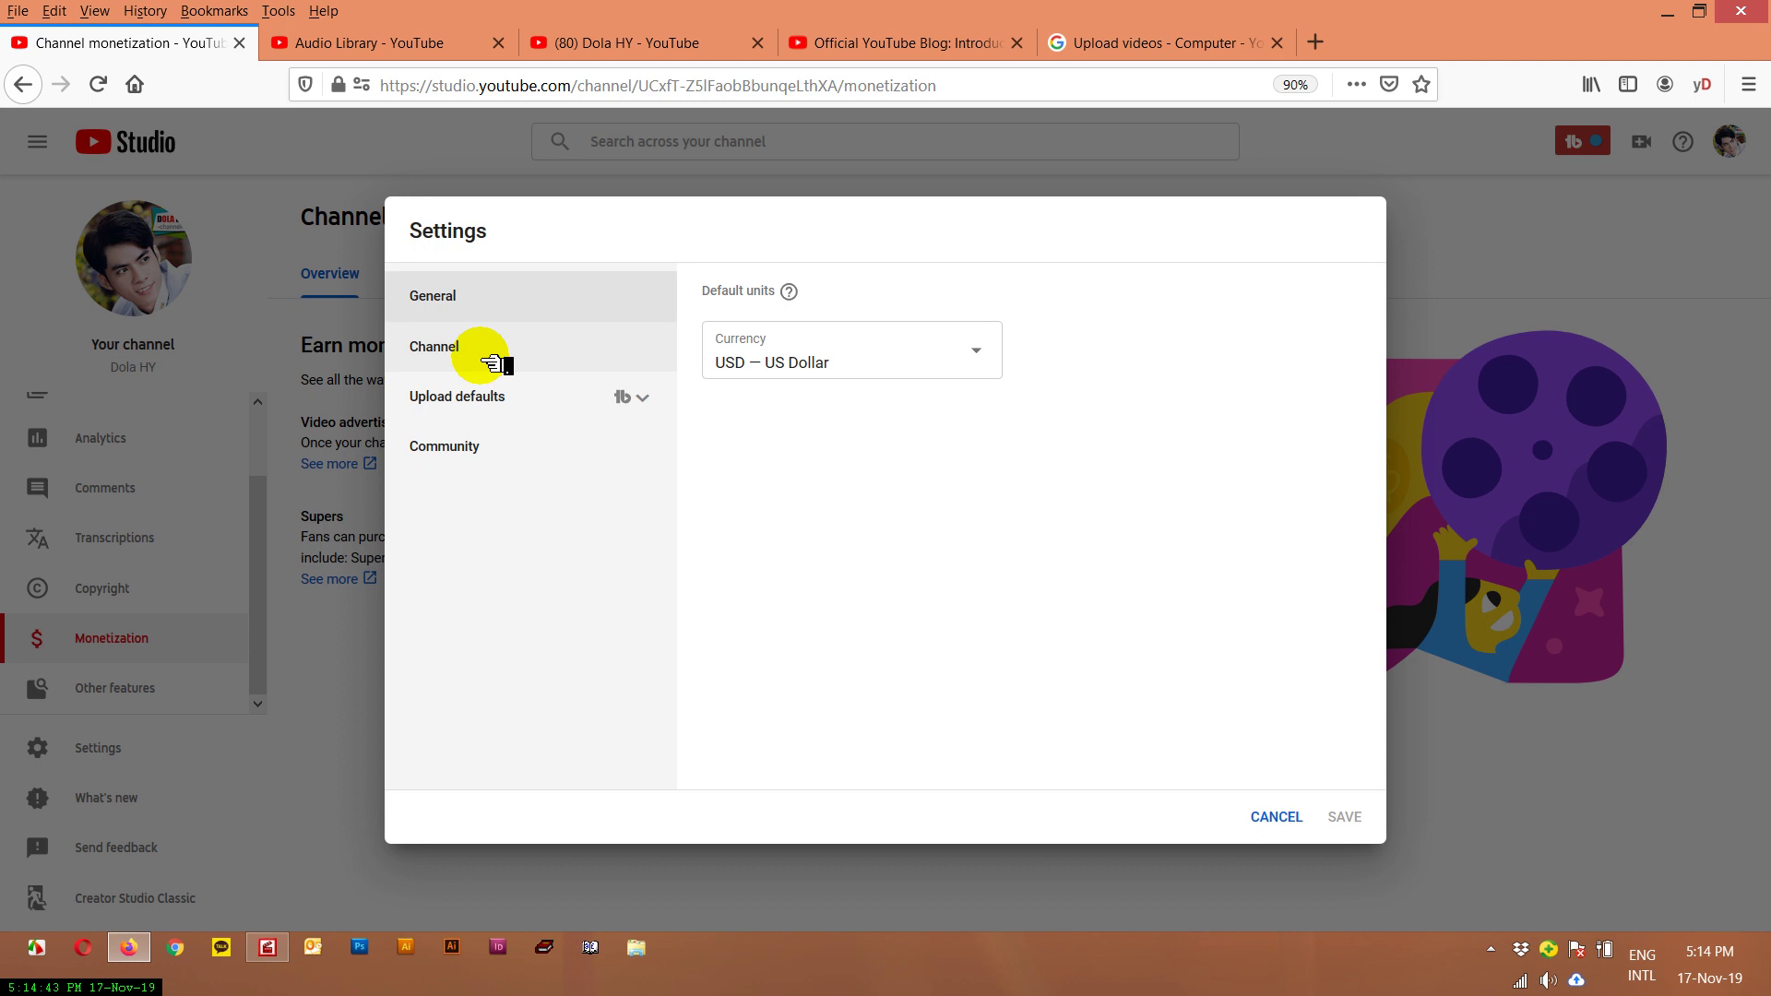
click(491, 363)
click(902, 310)
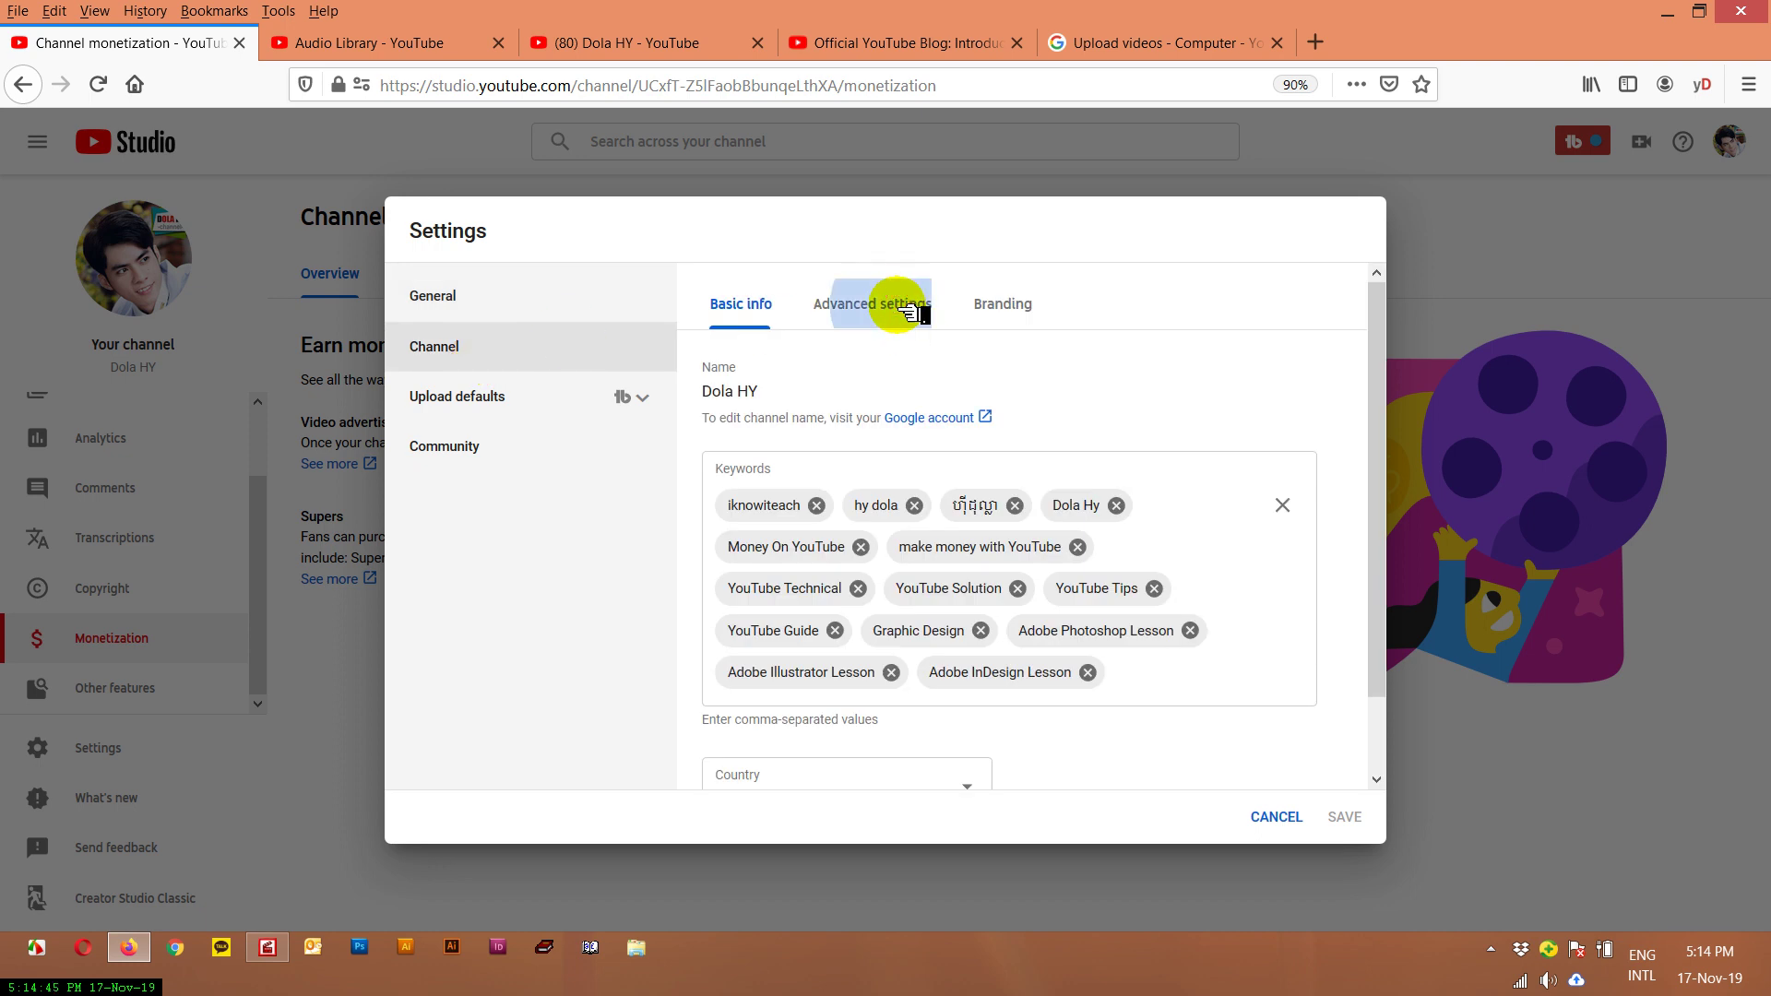
click(1002, 305)
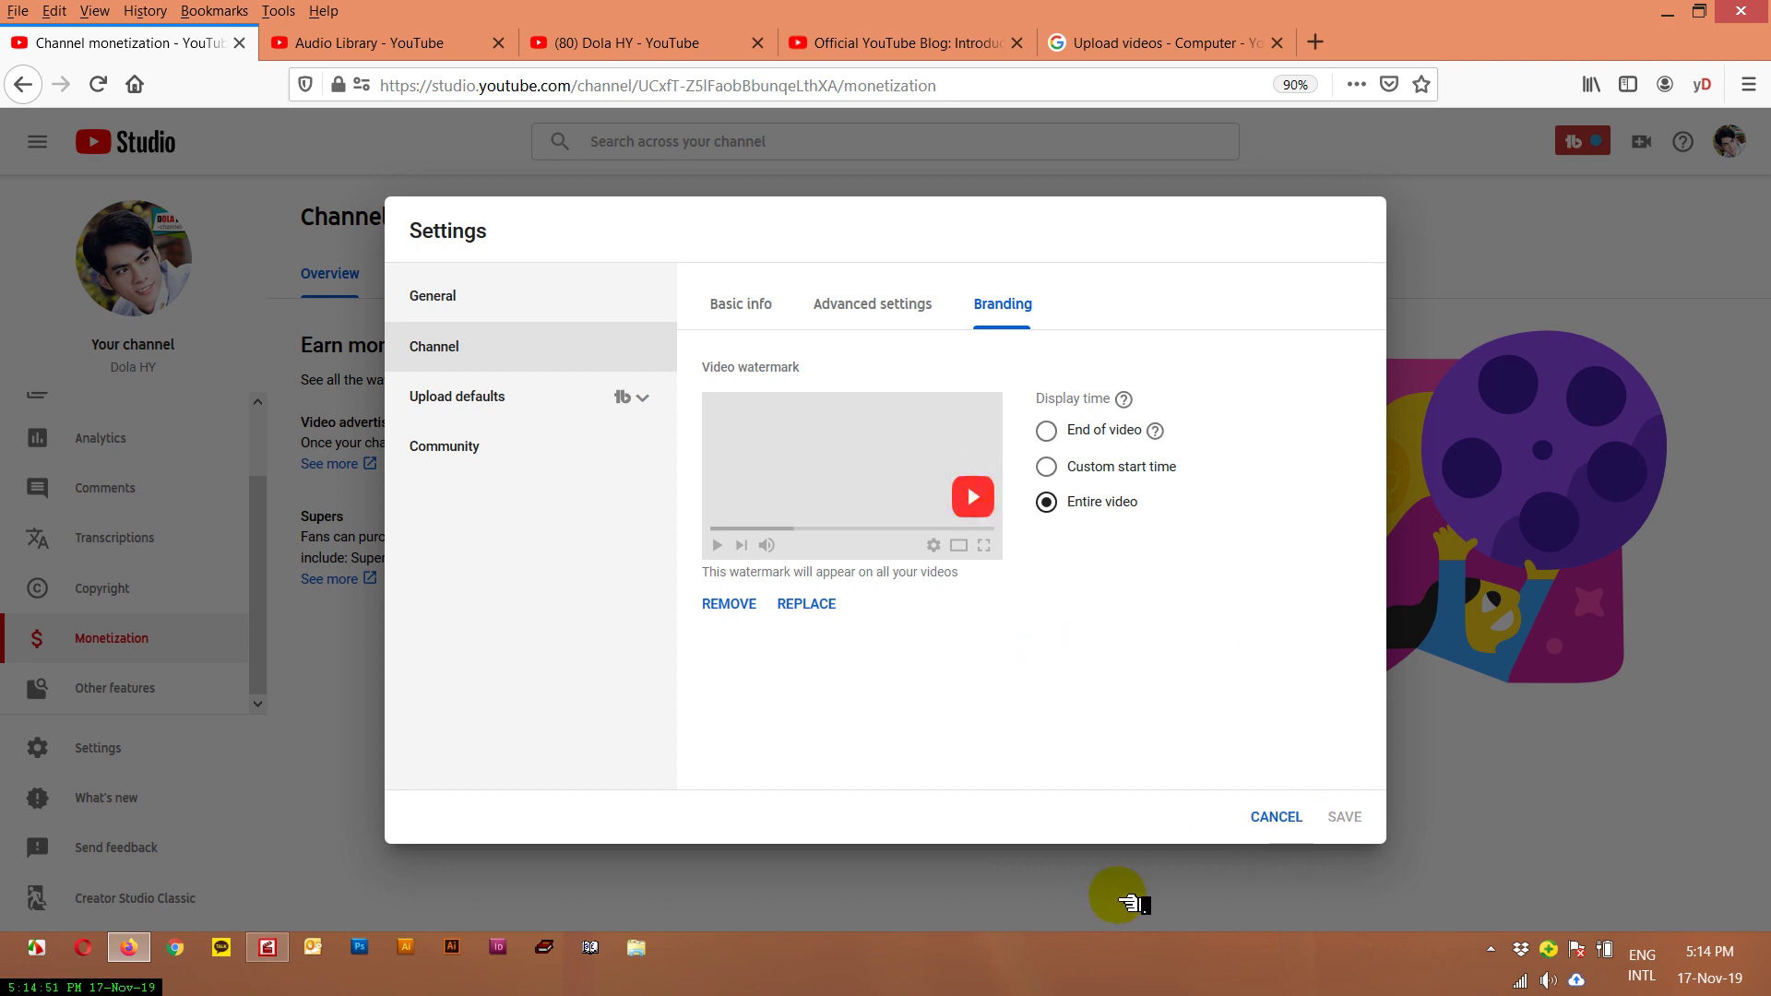
click(902, 322)
scroll(871, 612, down, 5)
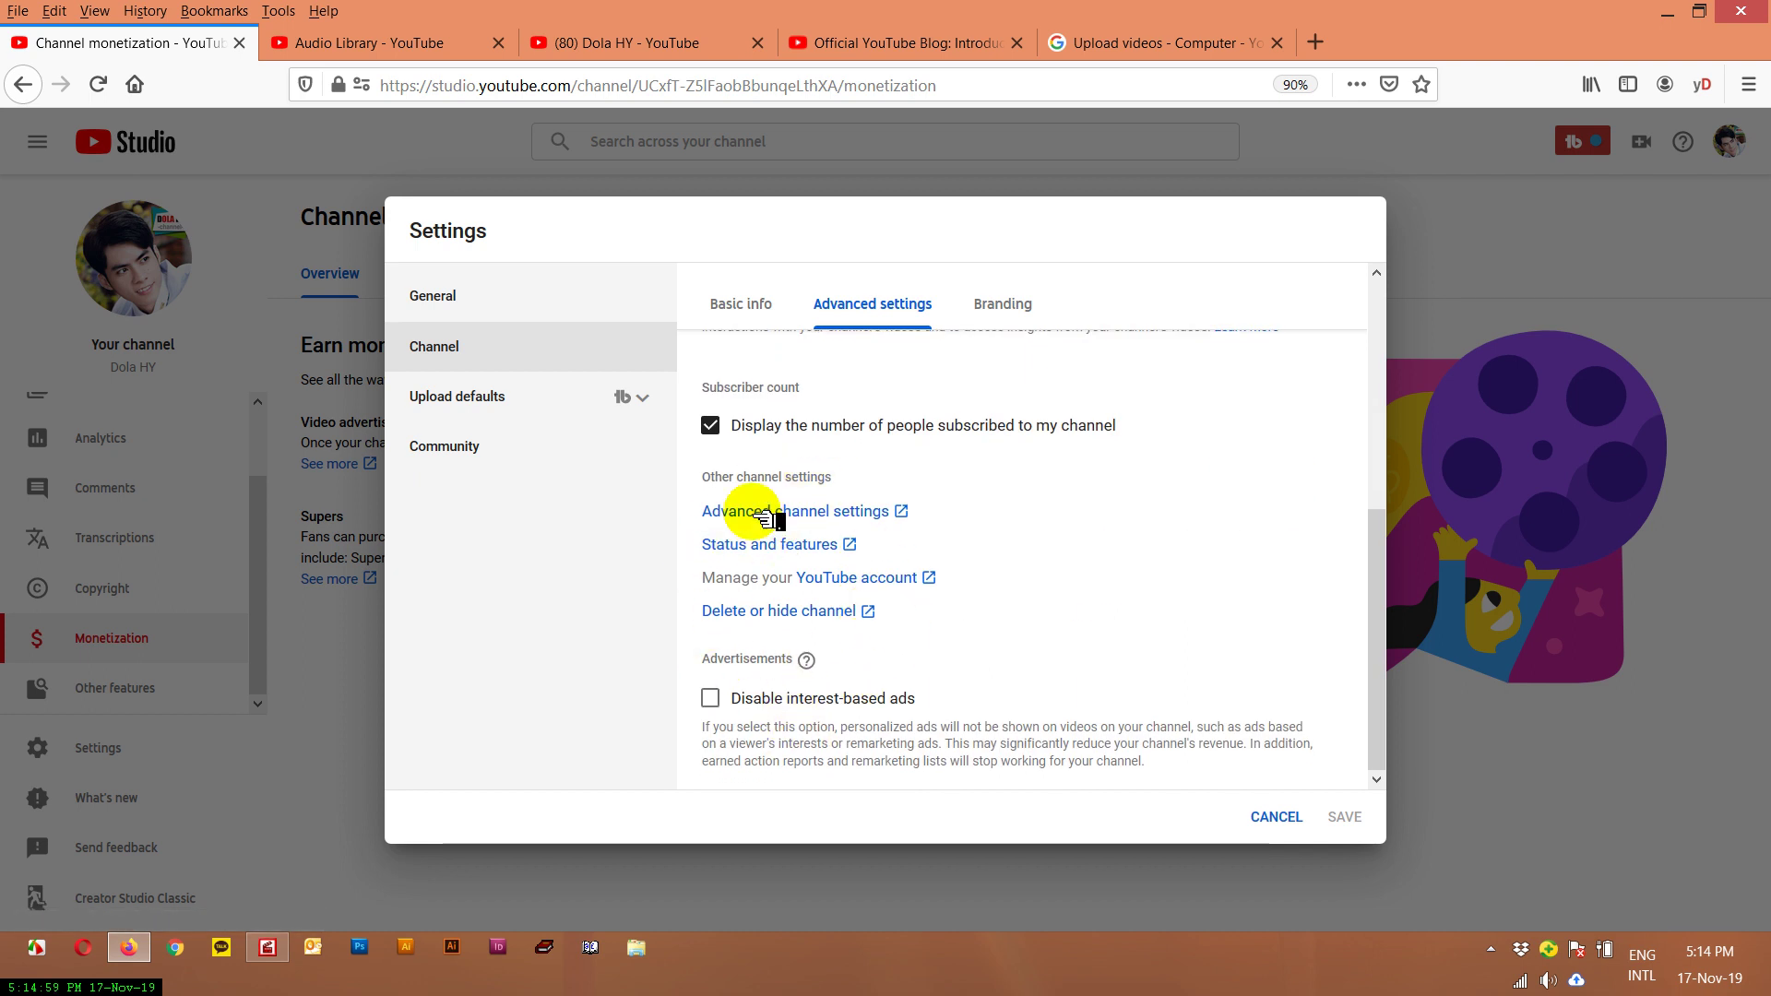
- Open the advanced channel settings page, look through its options, and return to the studio settings
click(835, 512)
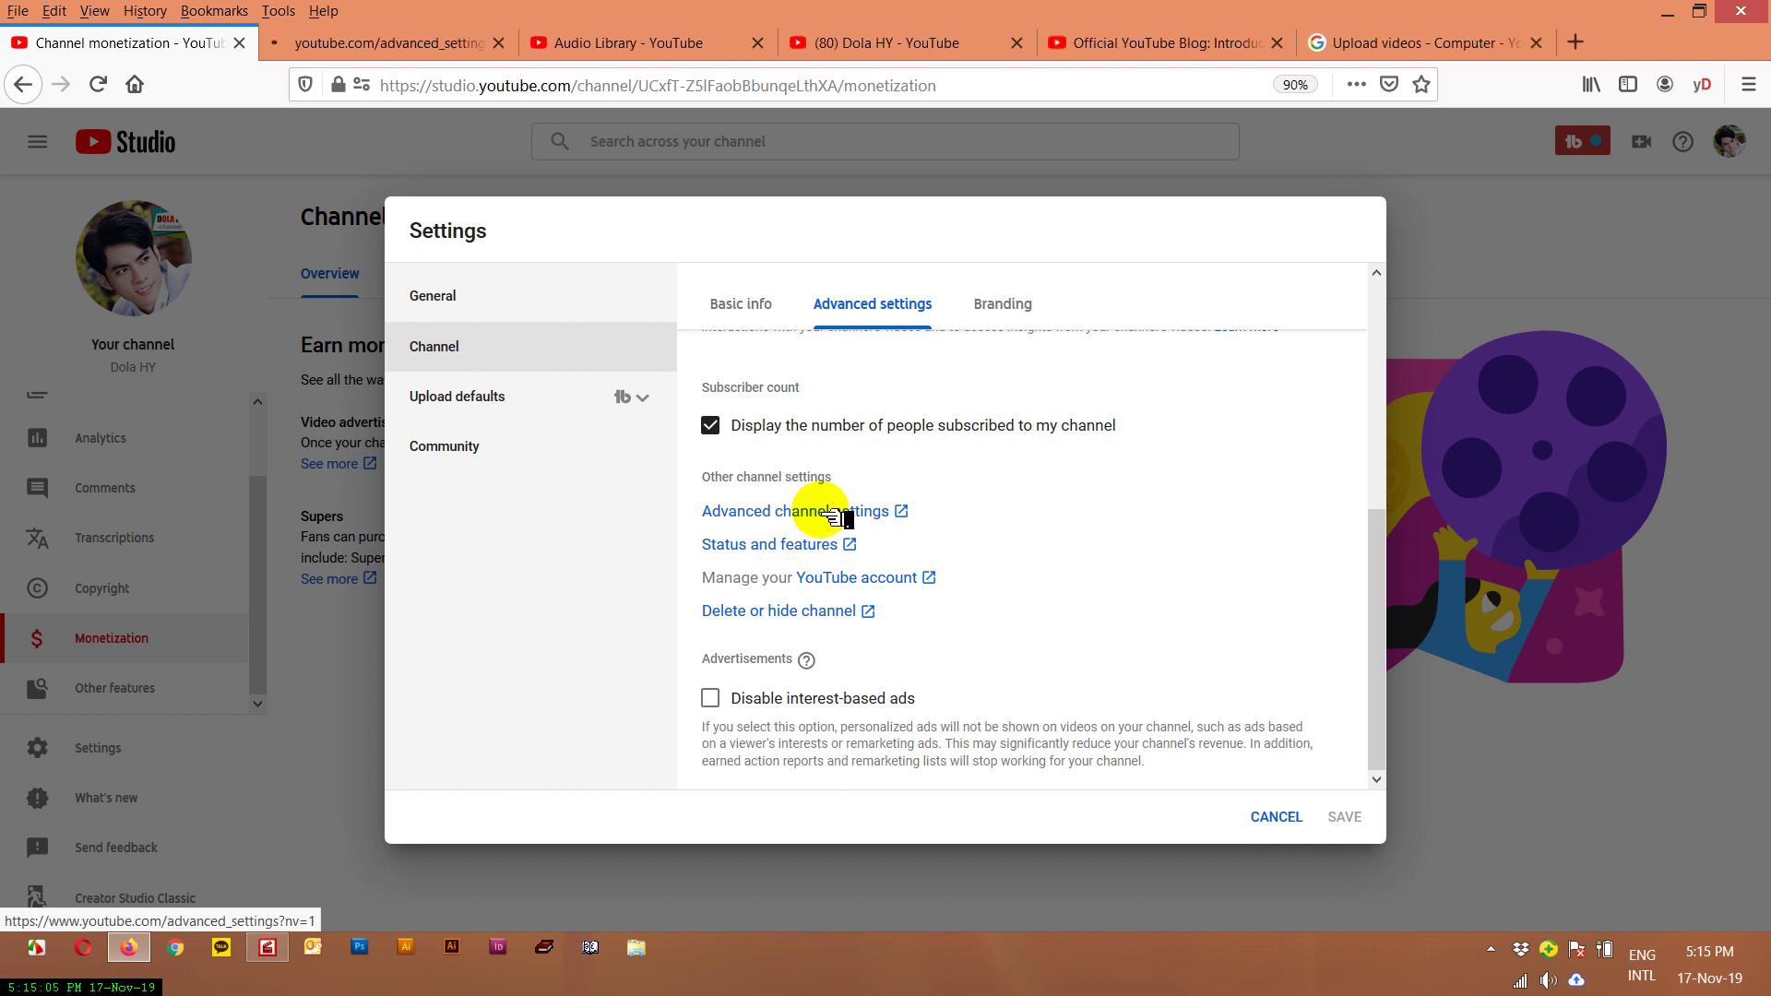
click(397, 39)
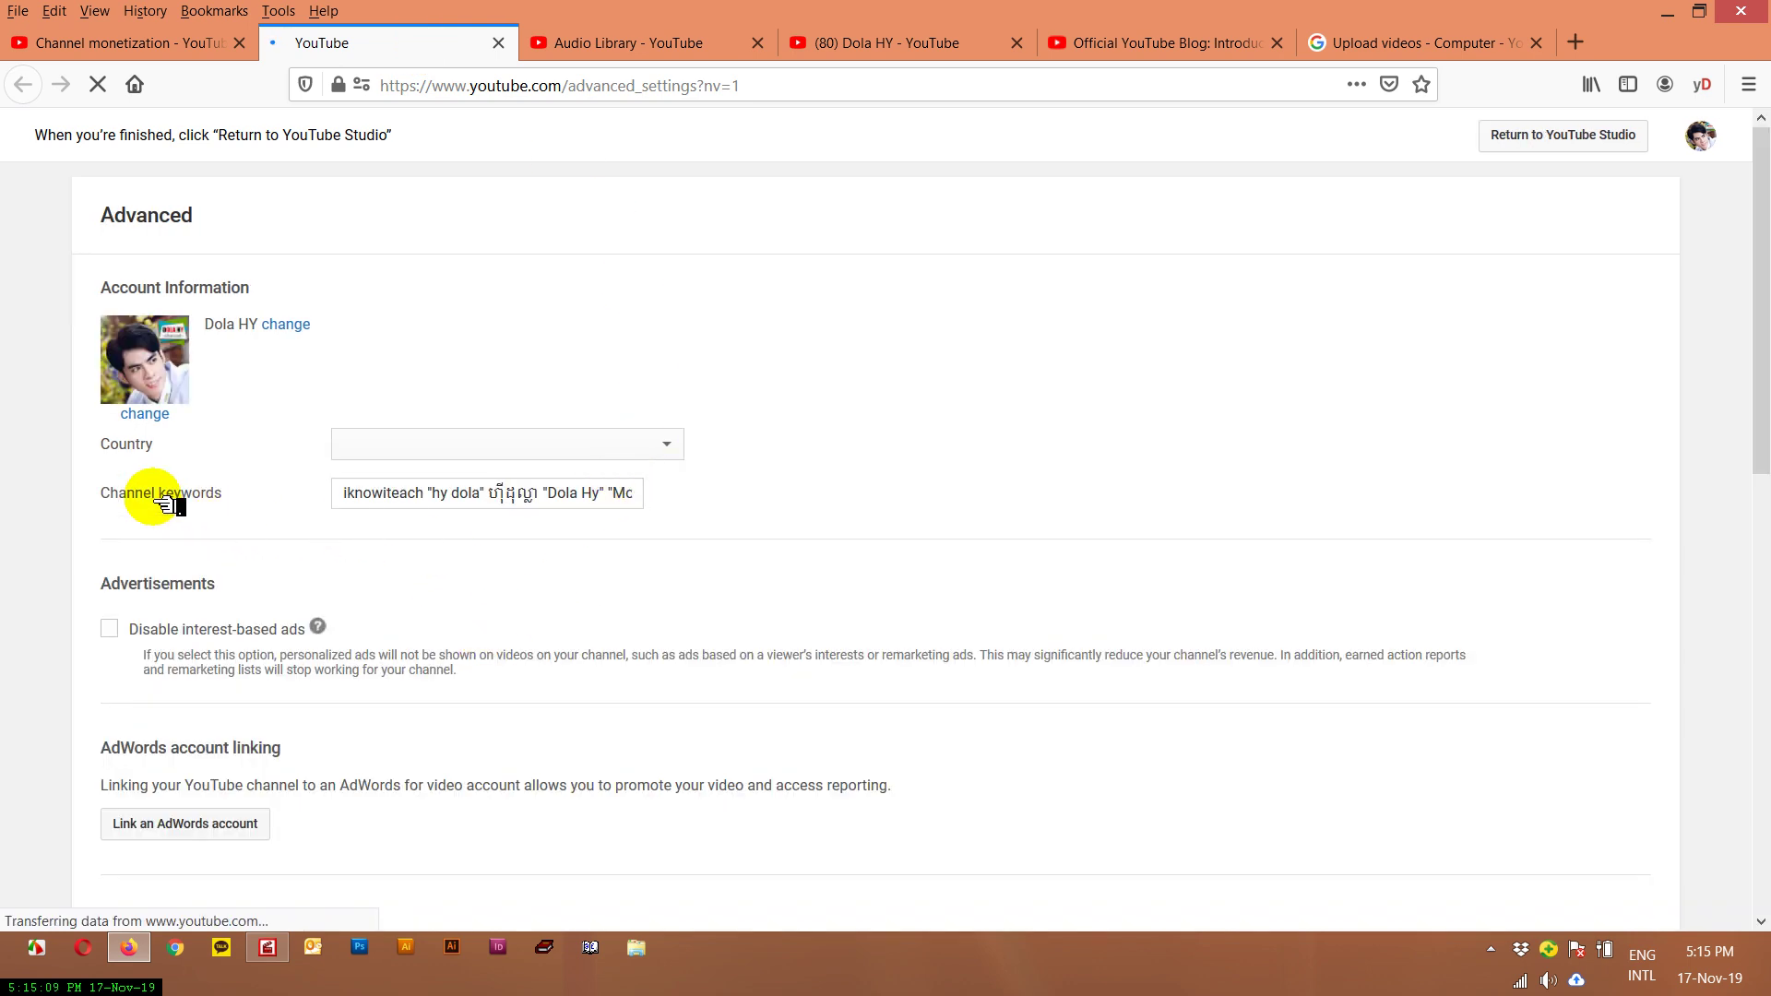
scroll(654, 594, down, 5)
scroll(668, 604, down, 6)
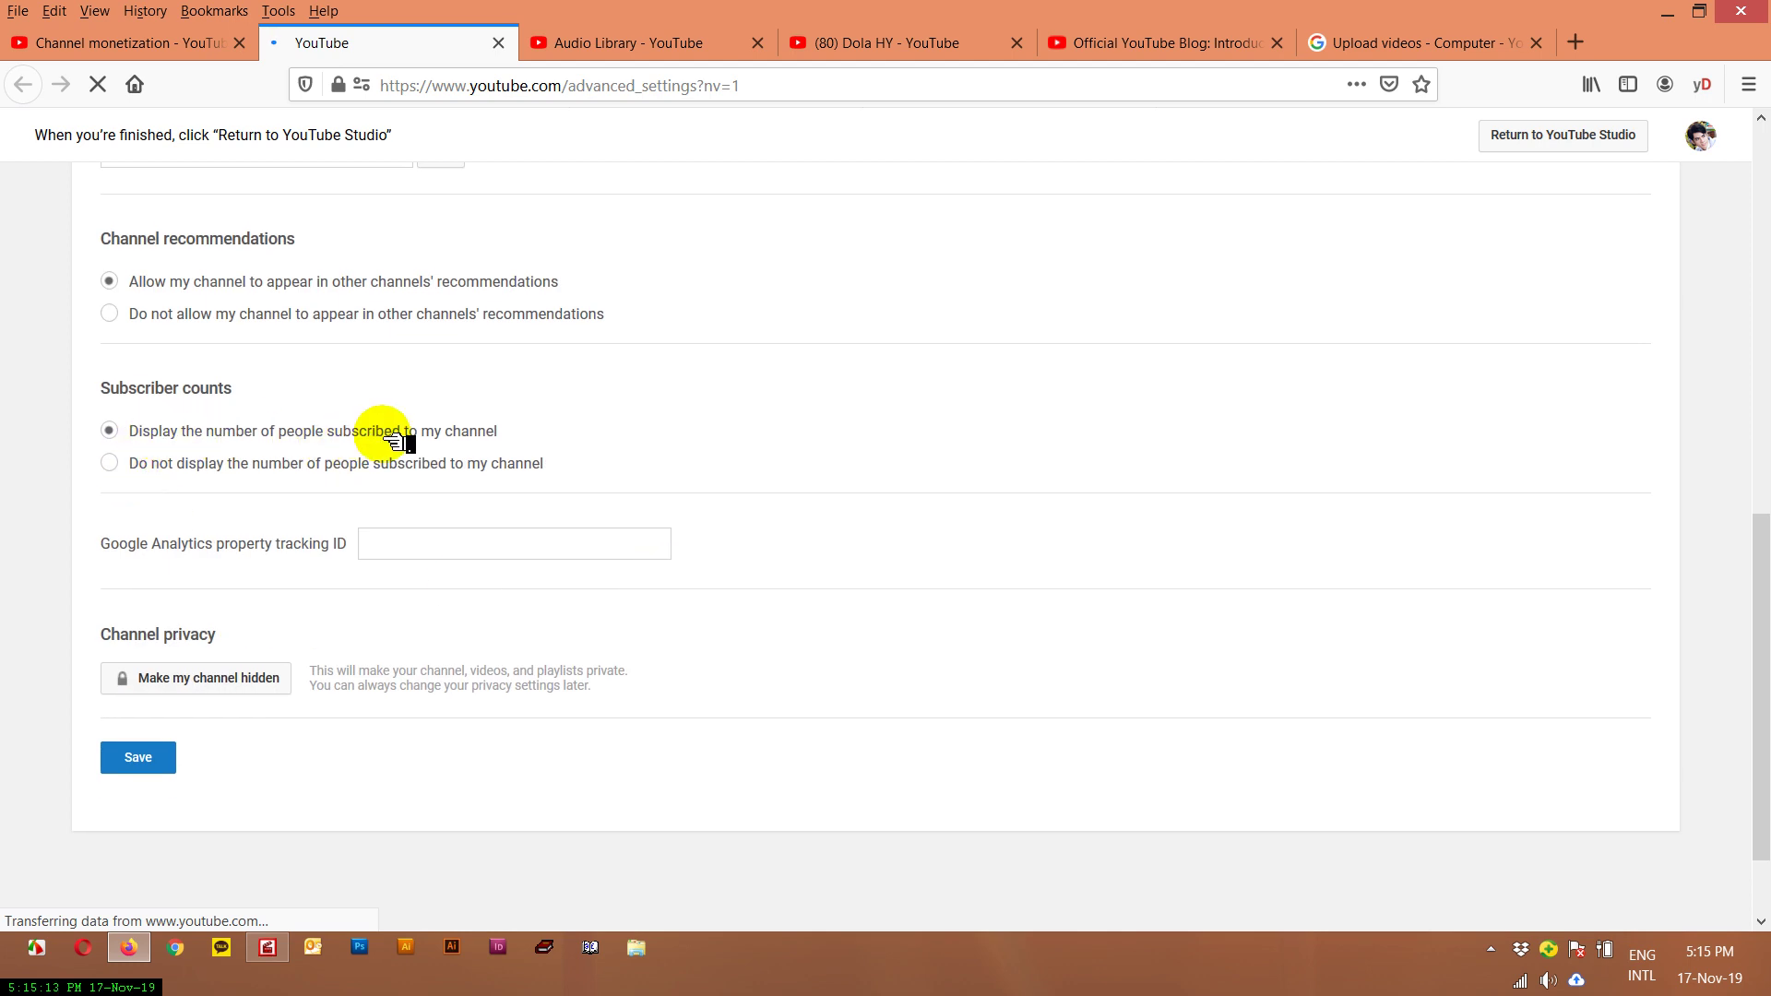
click(198, 48)
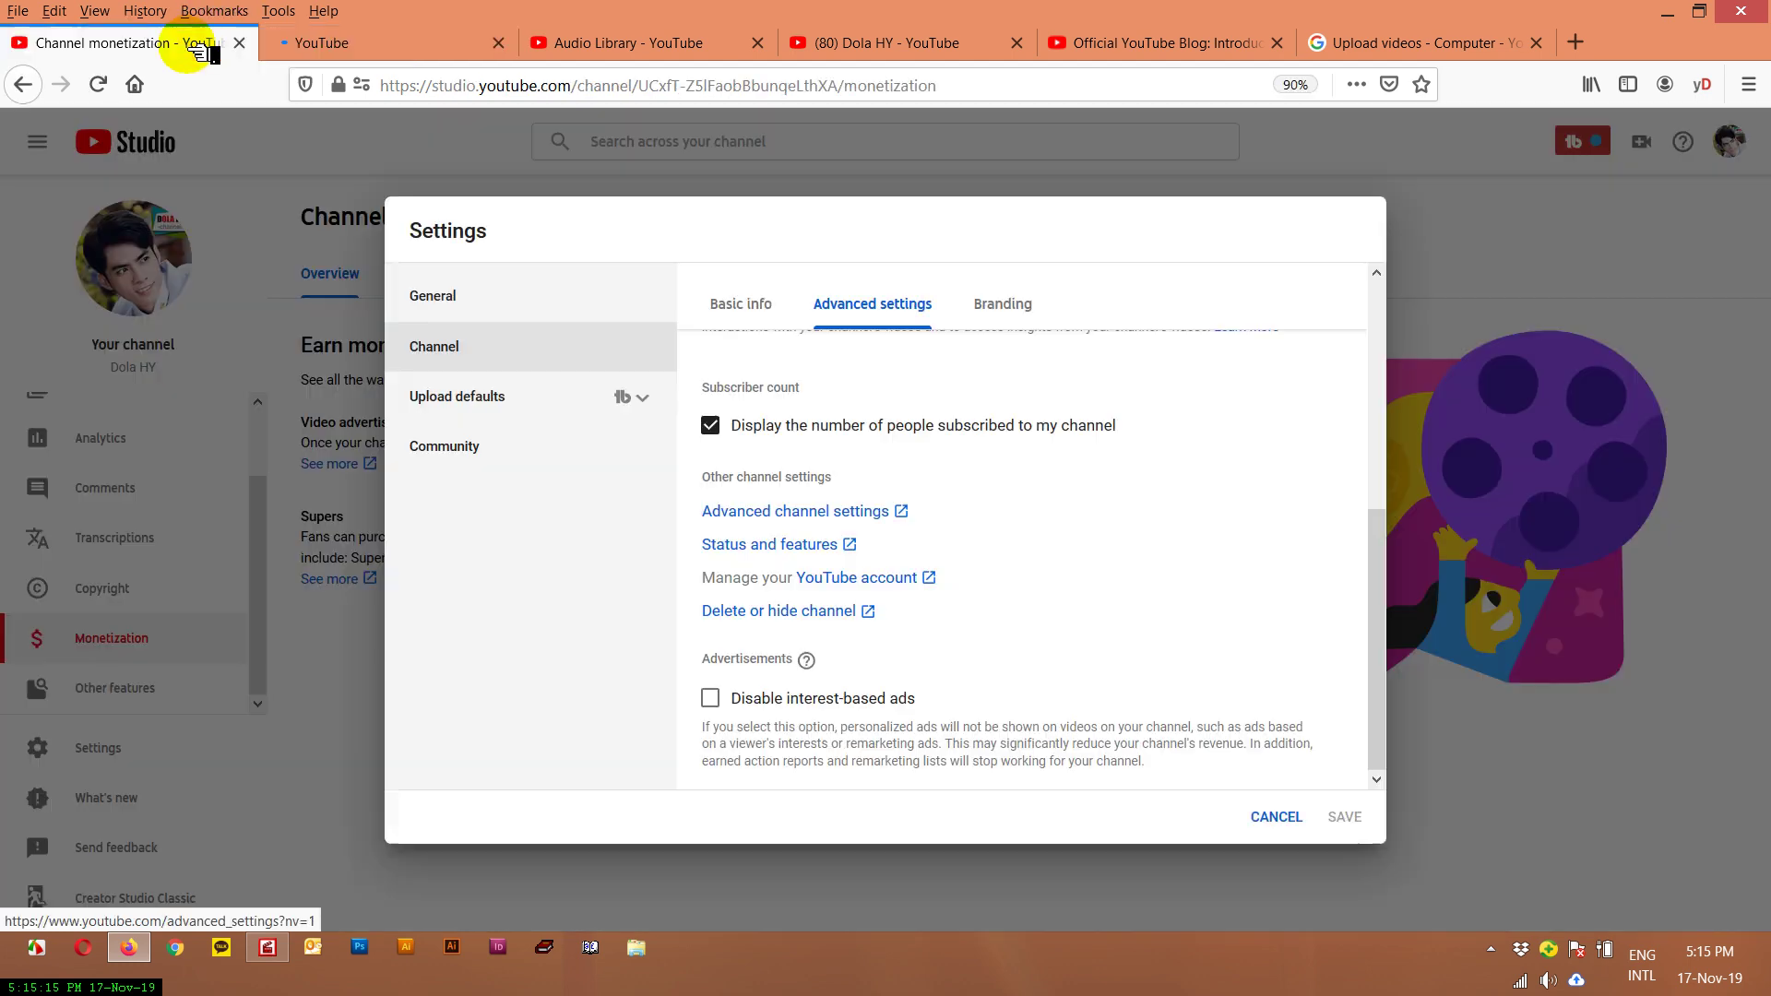
- Review the default currency in the General settings and the advanced channel options down to subscriber count and advertisements
click(449, 297)
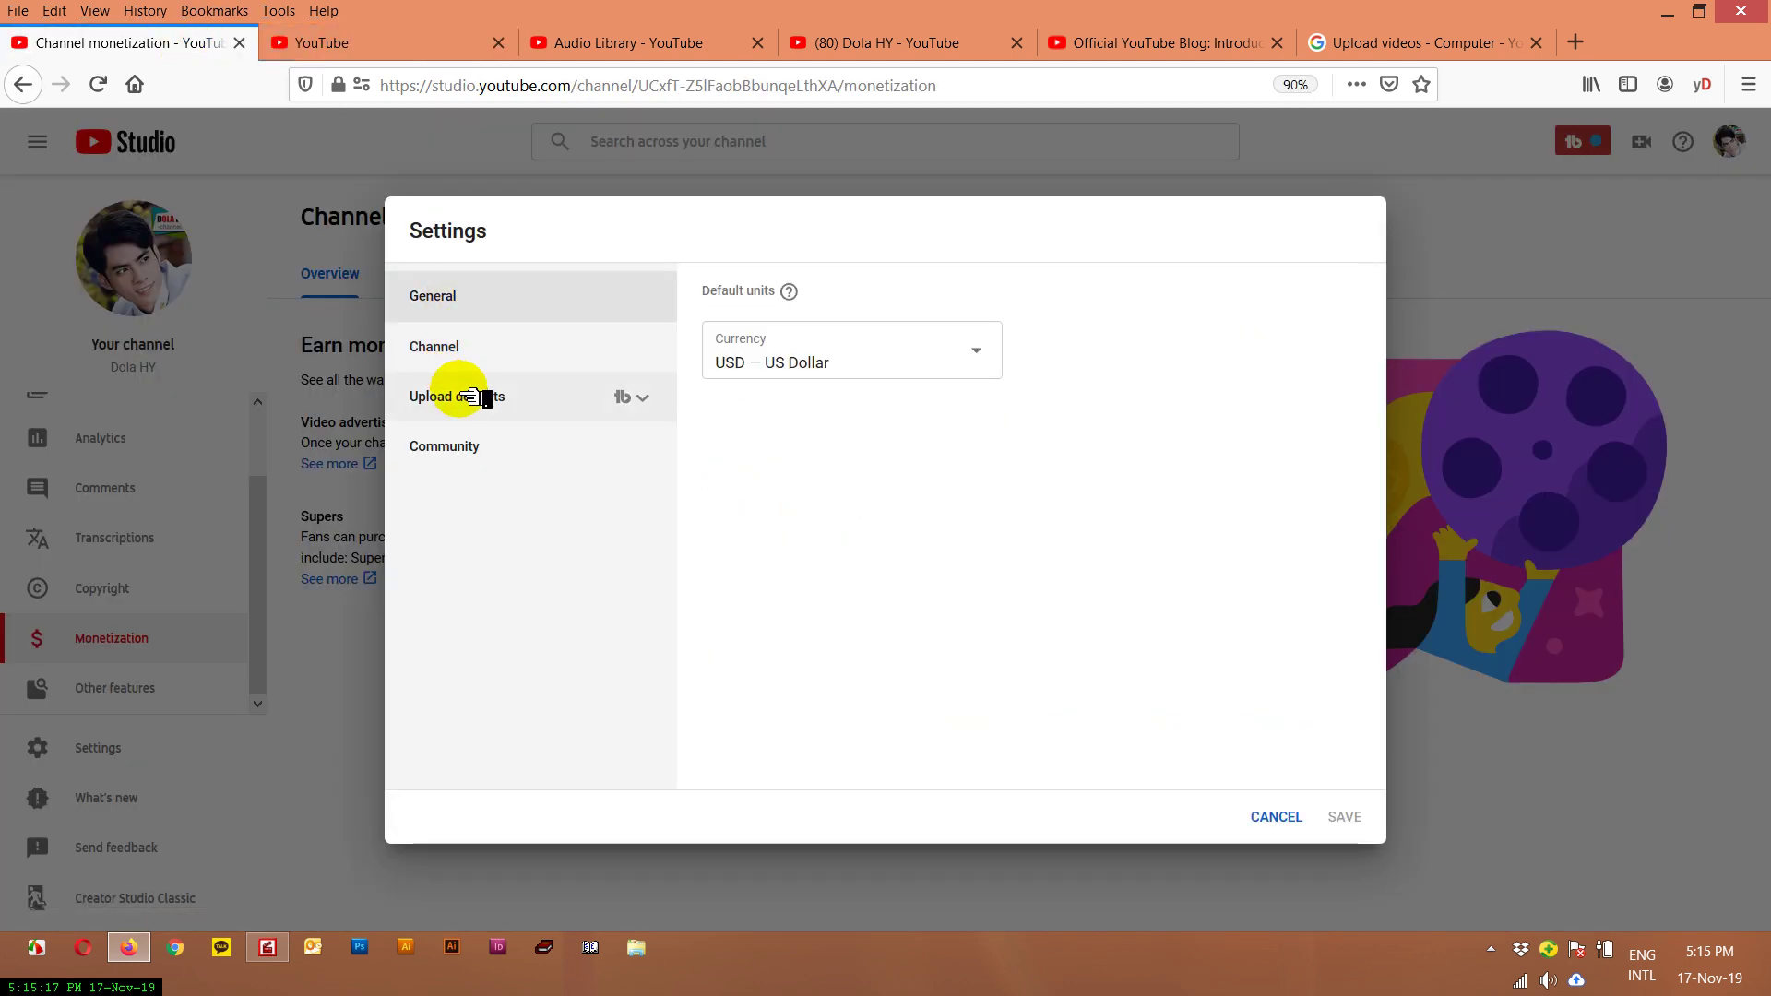
click(454, 348)
click(926, 302)
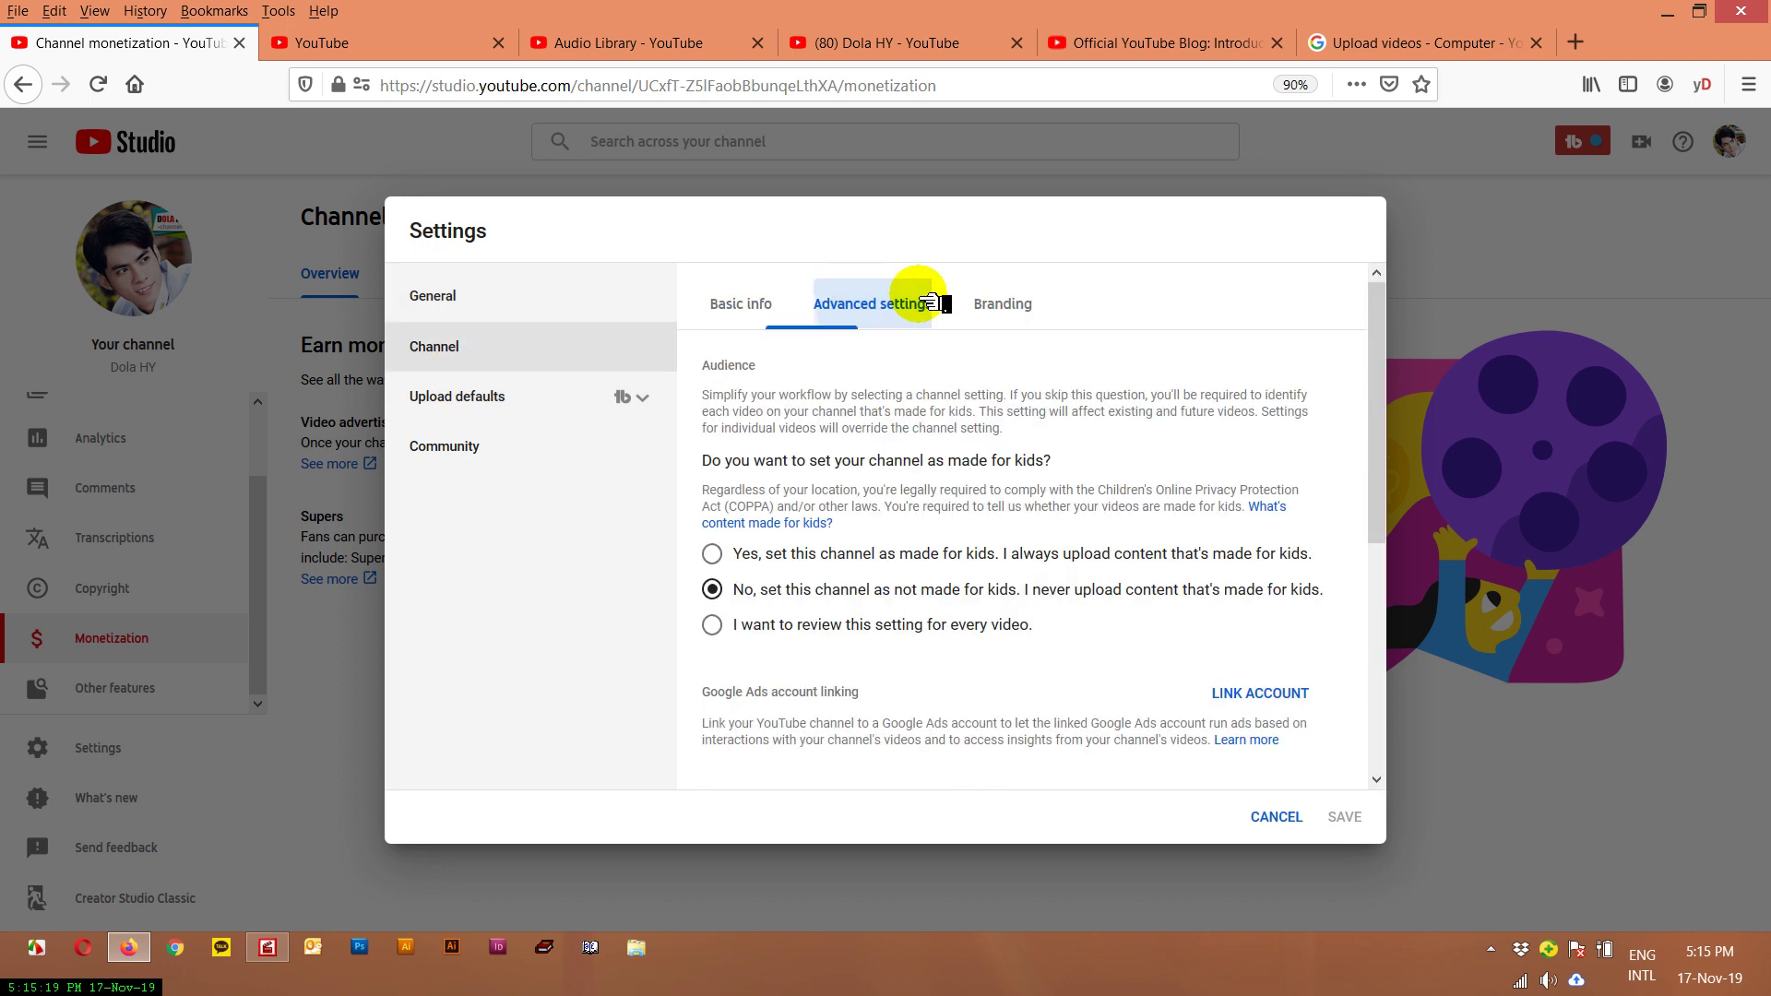
scroll(950, 447, down, 5)
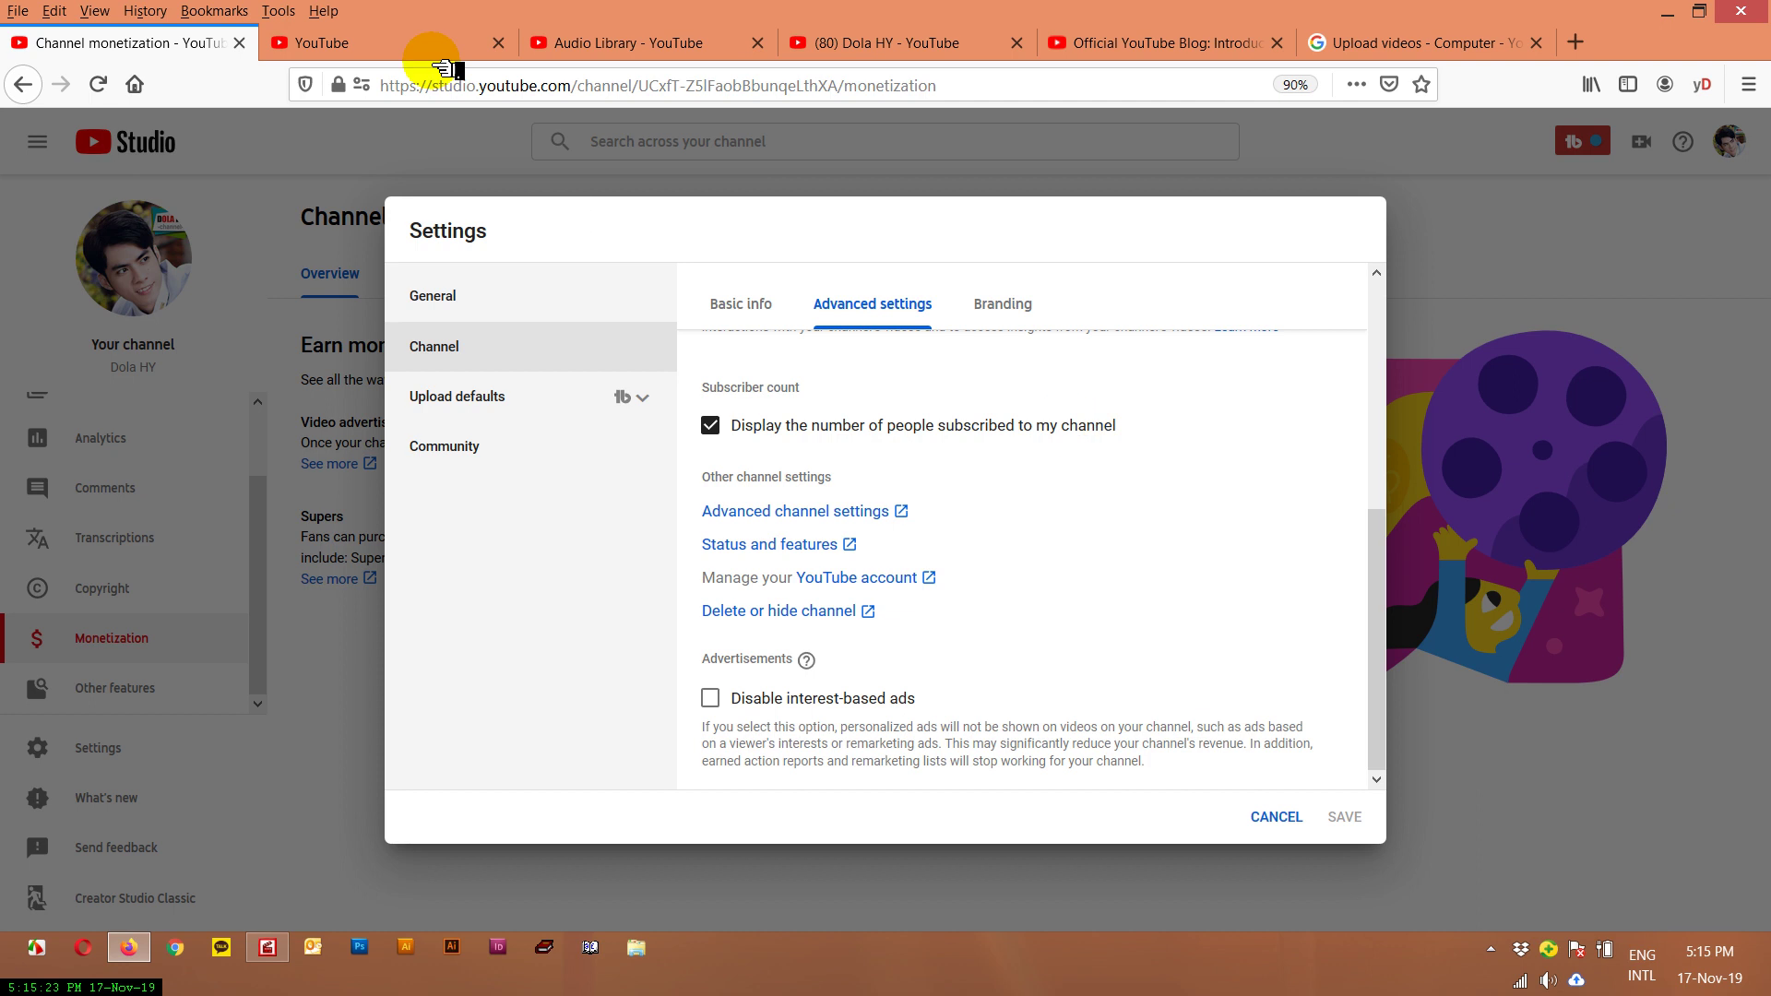
- Revisit the advanced channel settings page up to its account information, and compare it with the studio's advanced settings
click(413, 32)
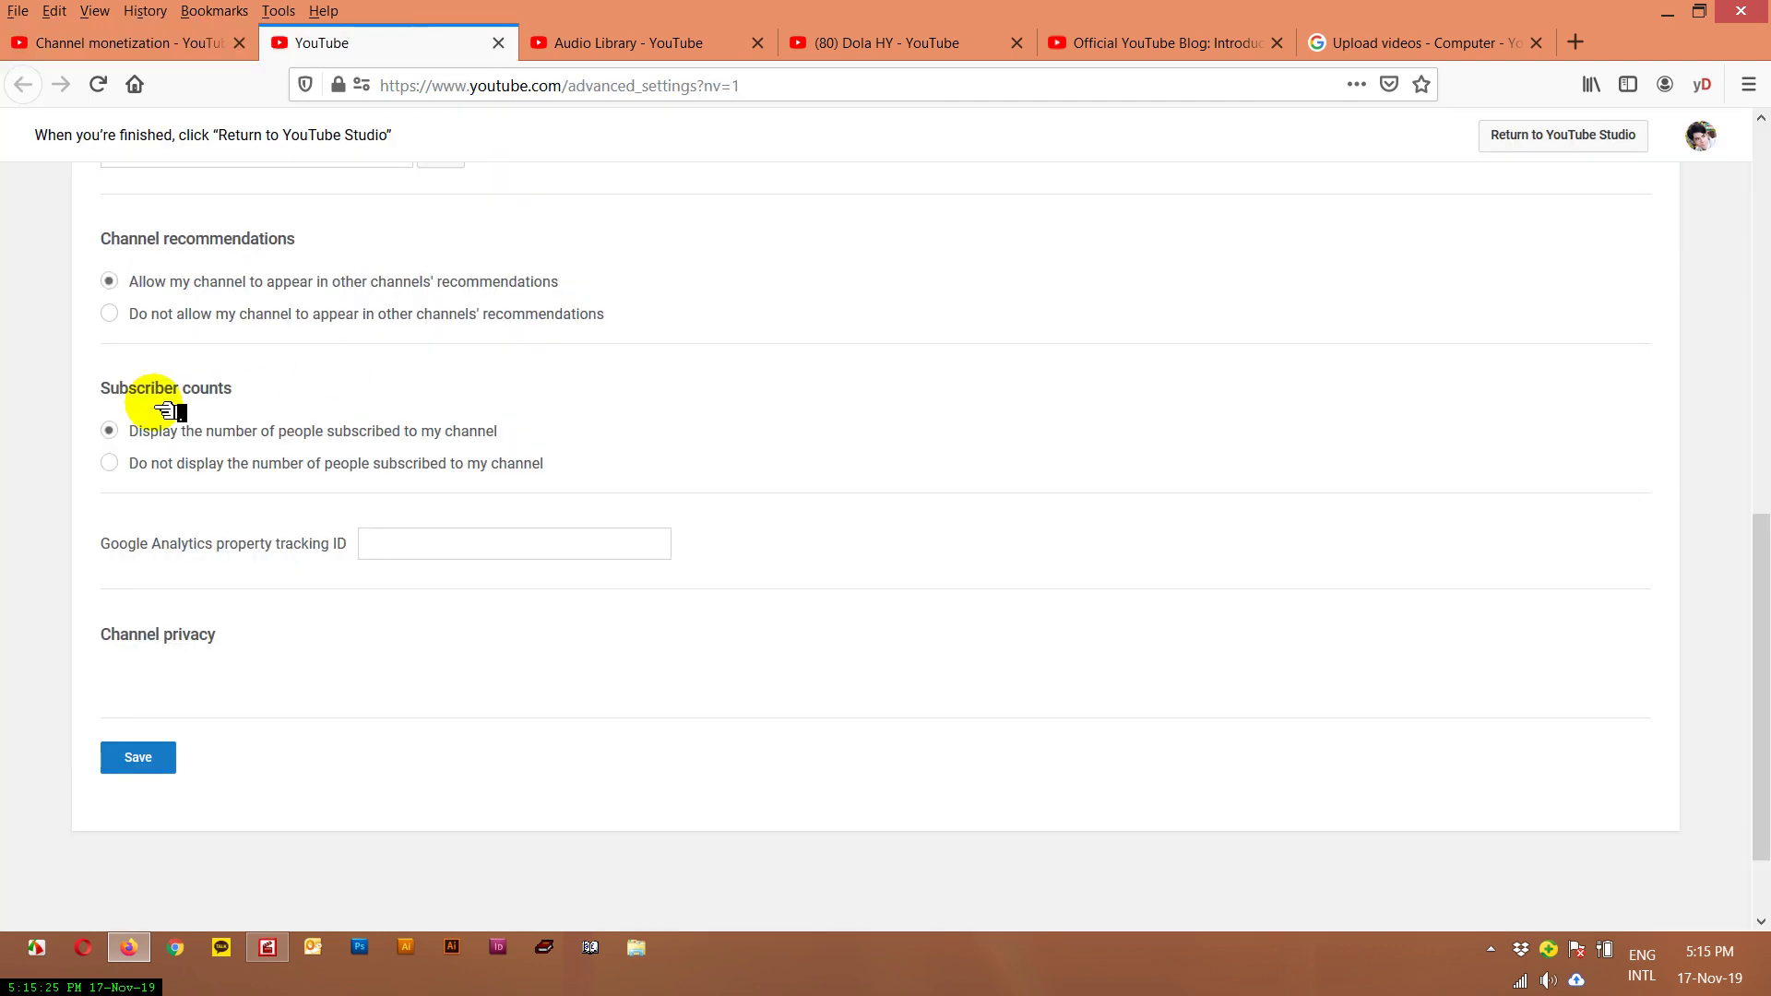
scroll(355, 433, up, 10)
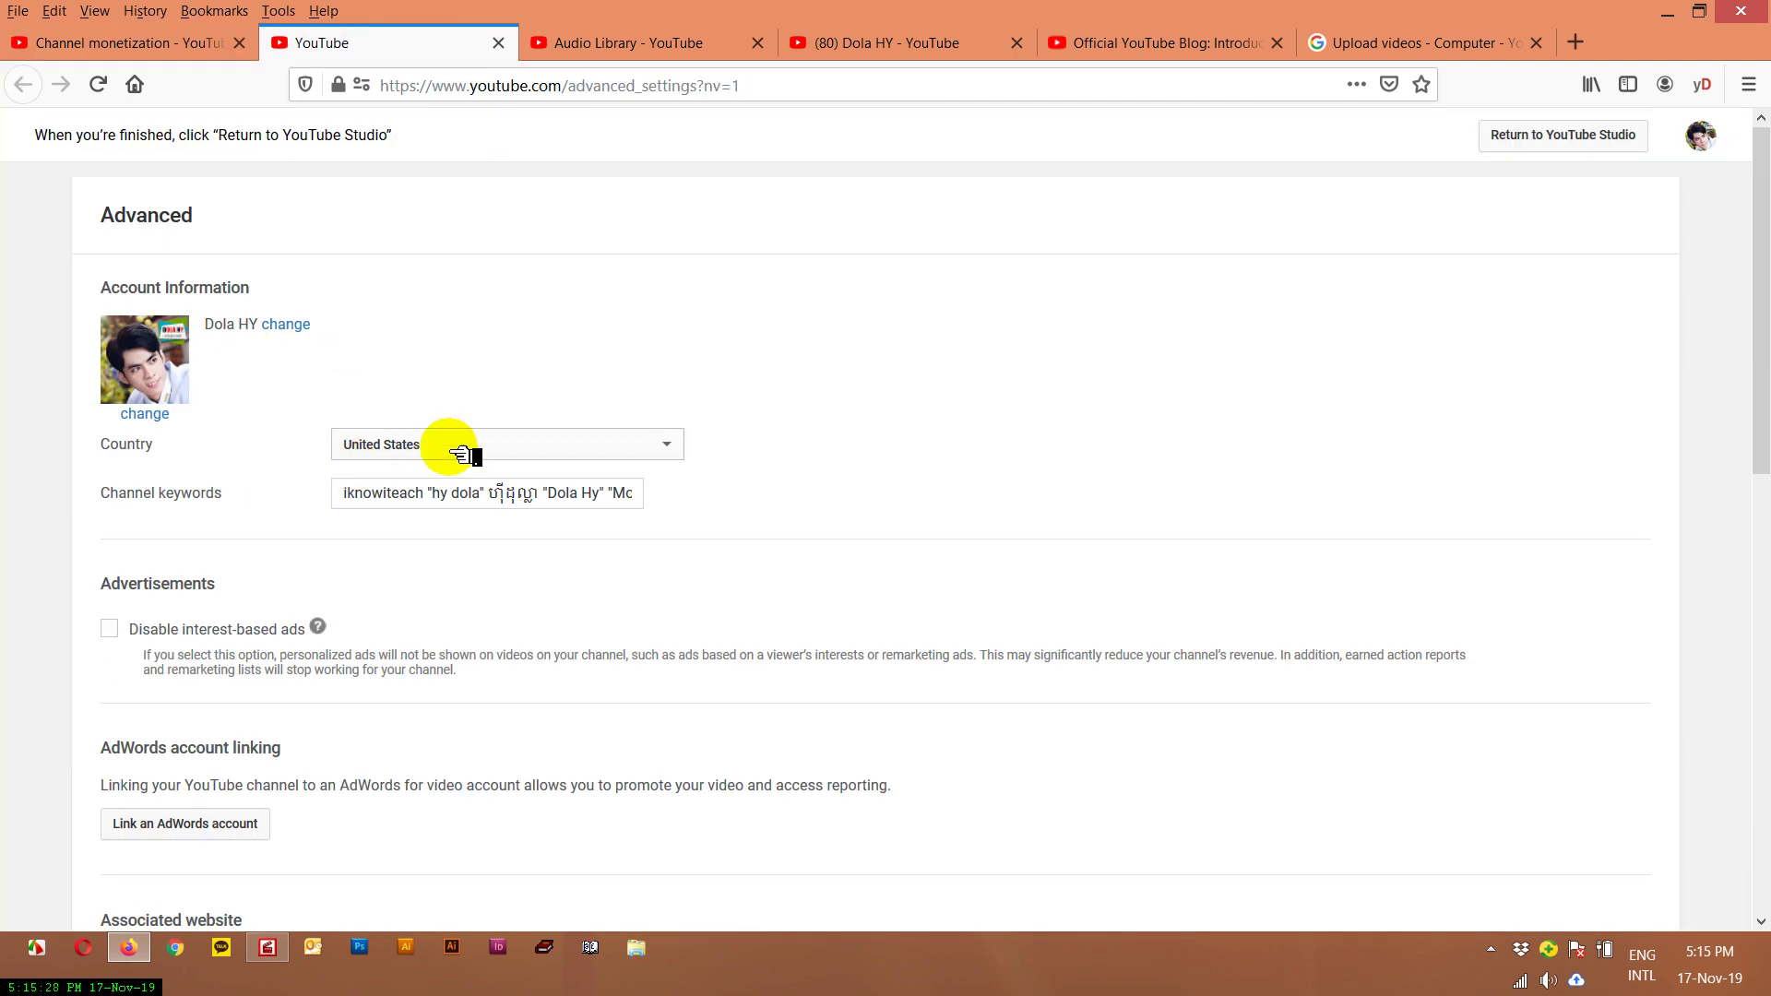
click(231, 48)
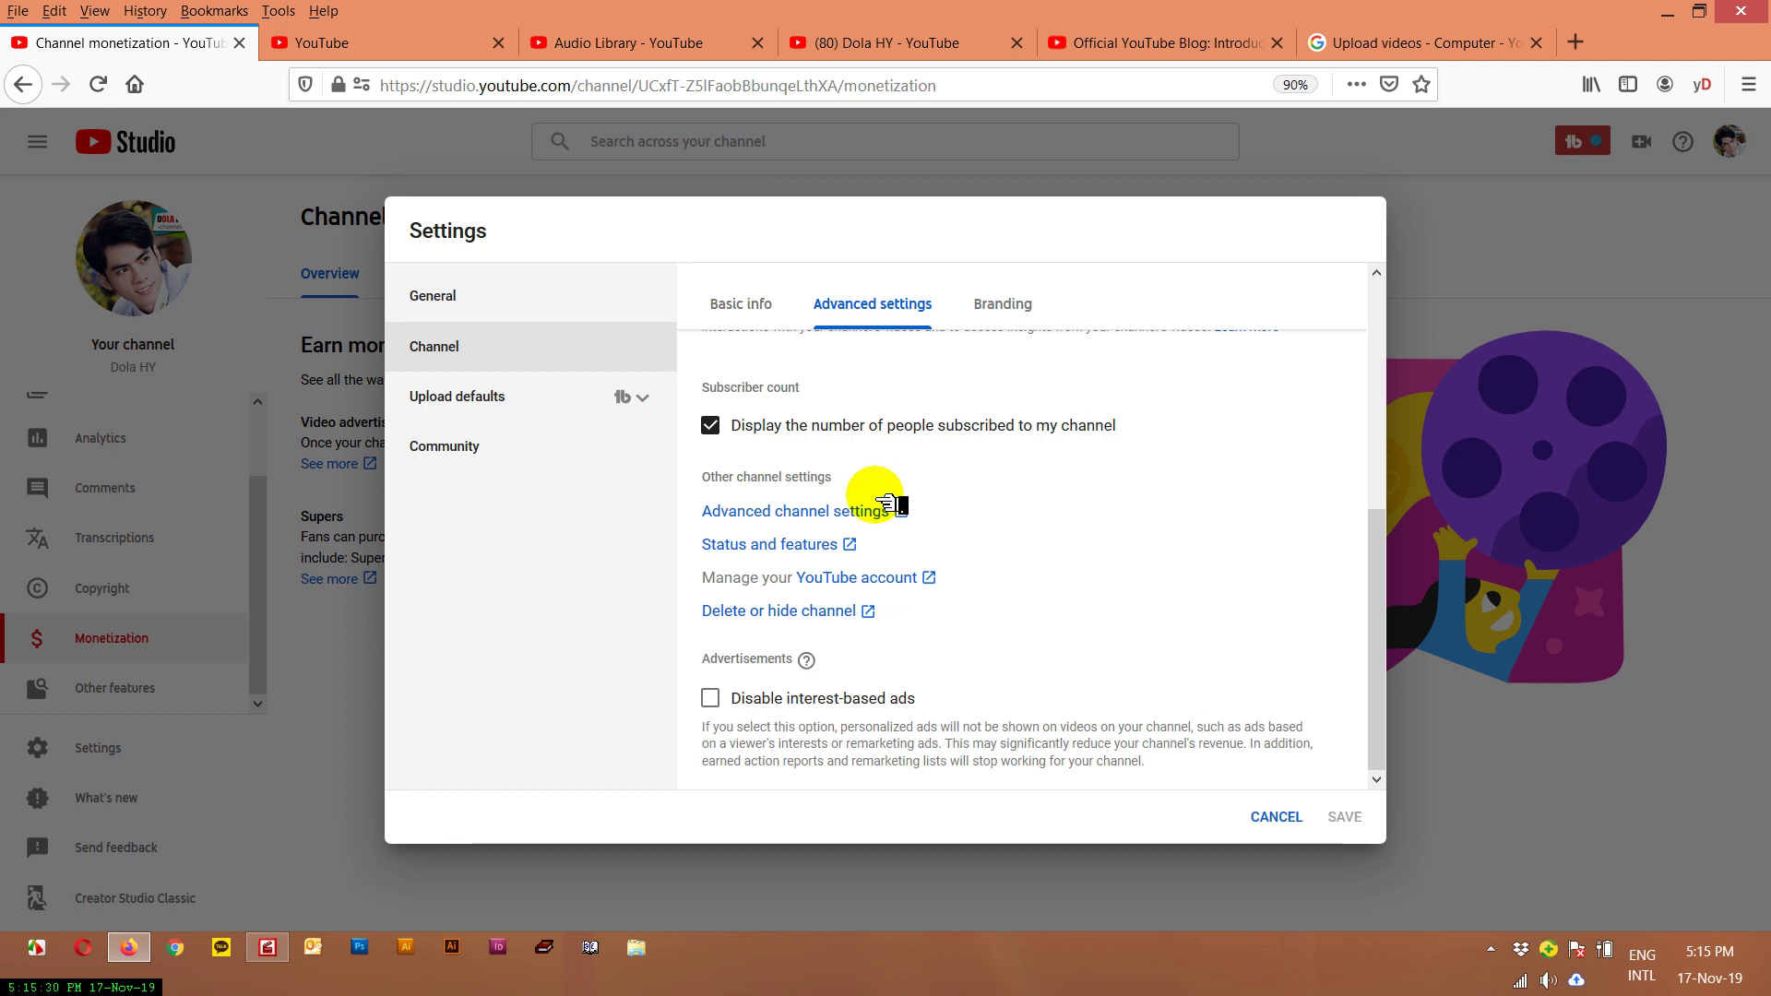
scroll(922, 498, up, 3)
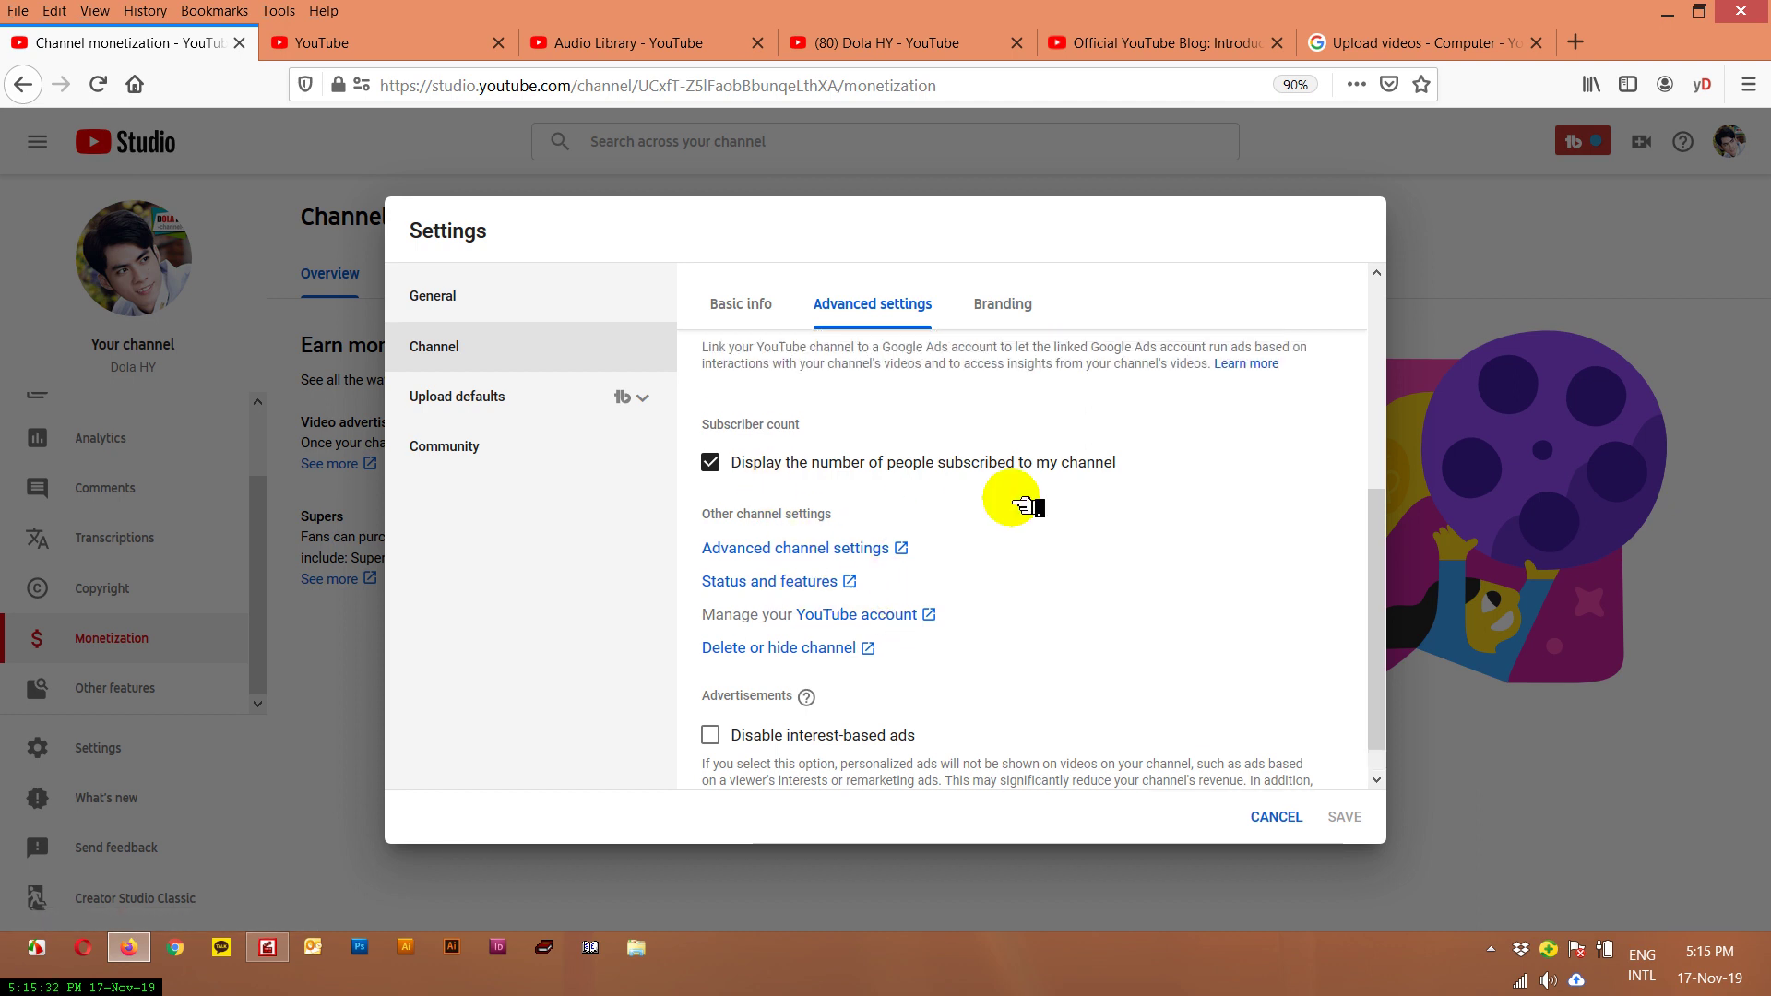
scroll(899, 645, down, 3)
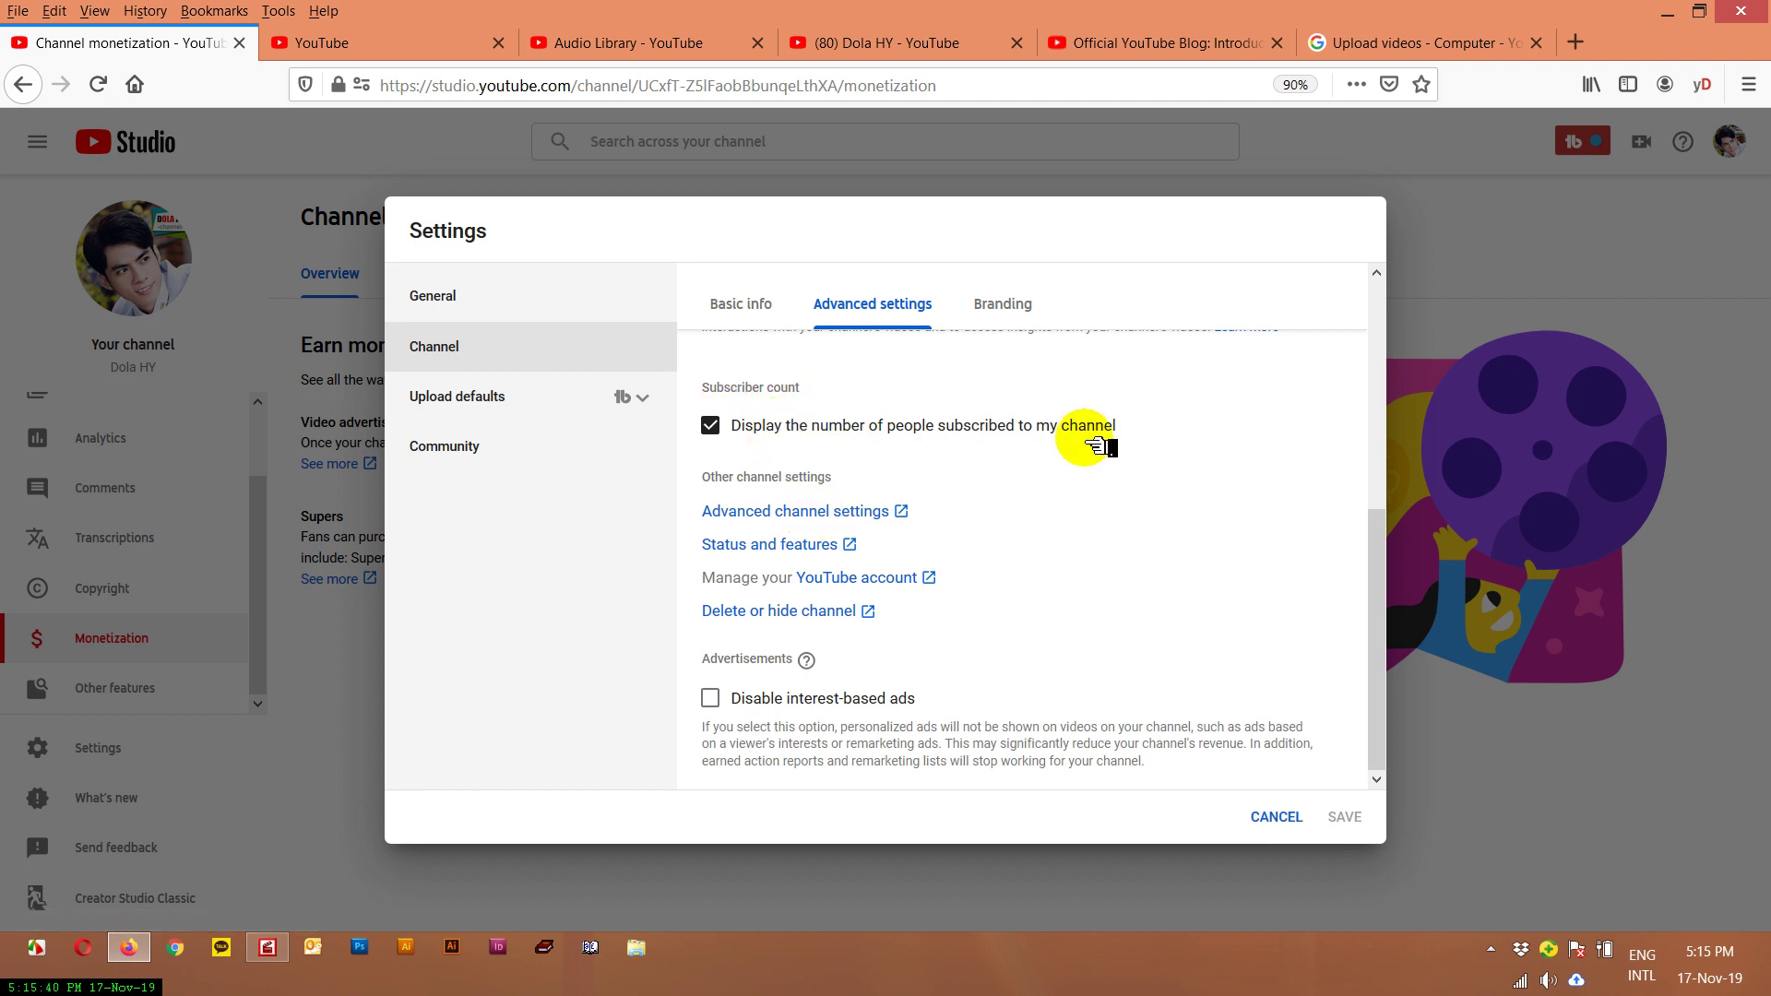
- Open the channel's Status and features page, examine the community guidelines violation details and enabled features, and return to the studio settings
click(779, 552)
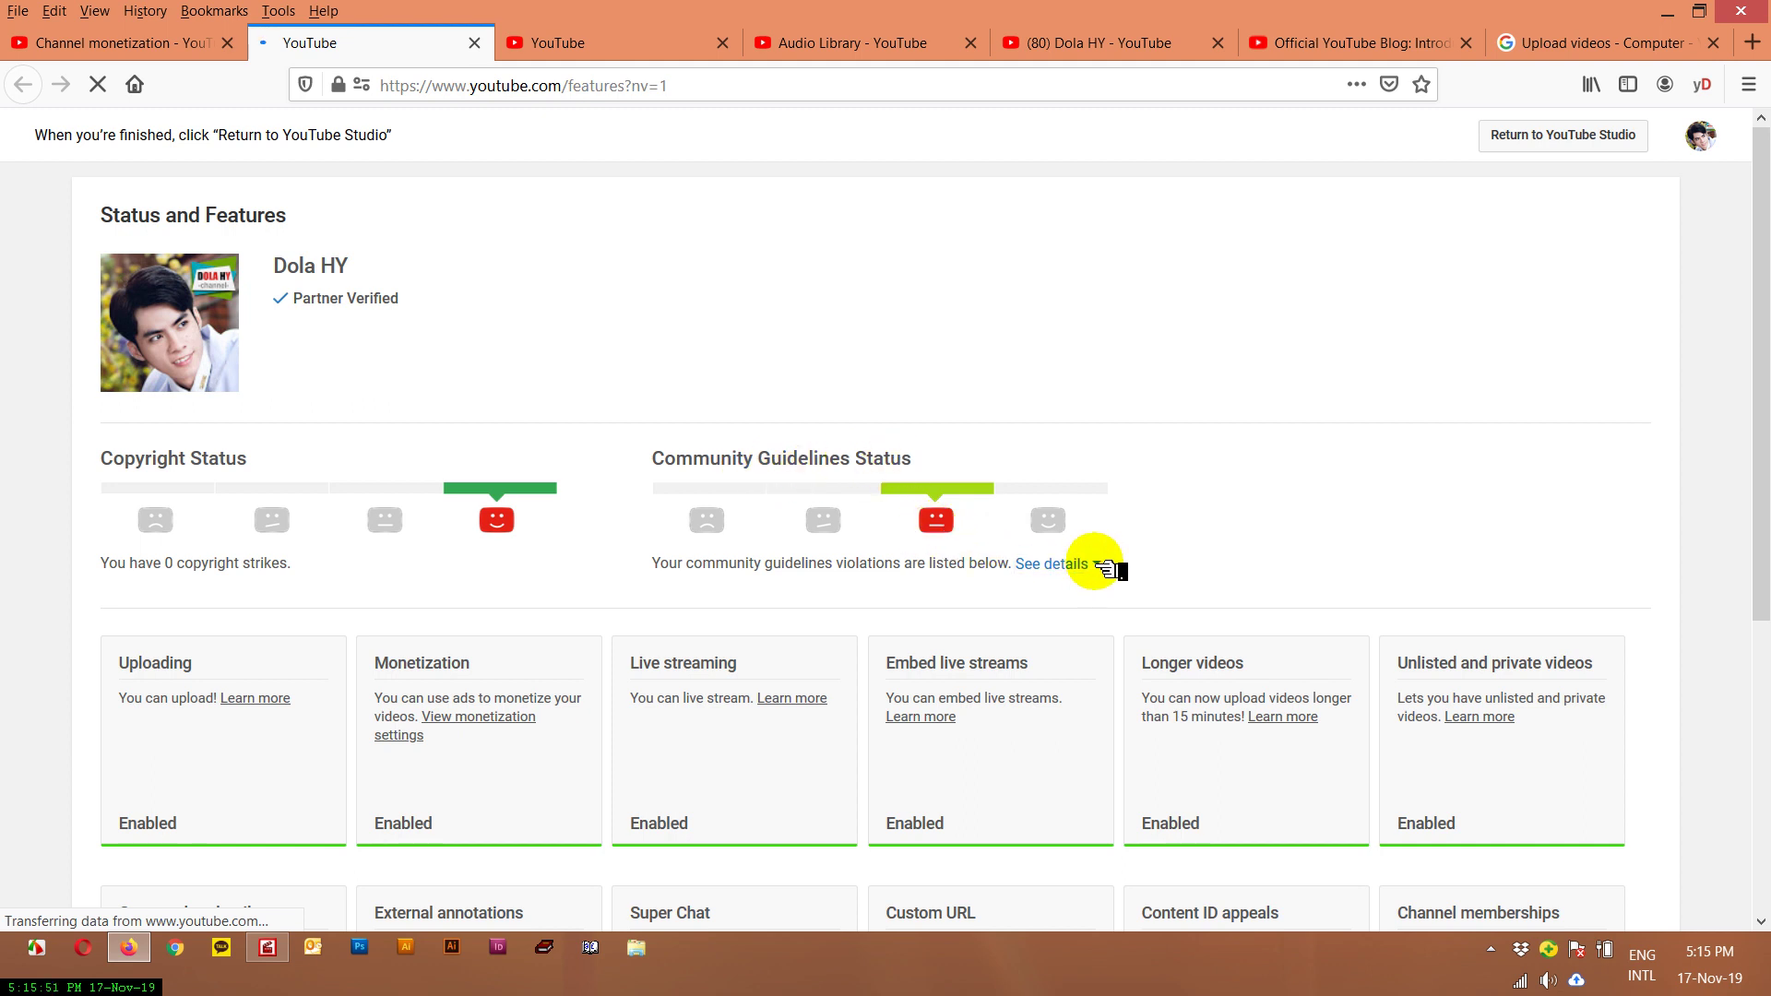
click(1091, 559)
scroll(1106, 565, down, 3)
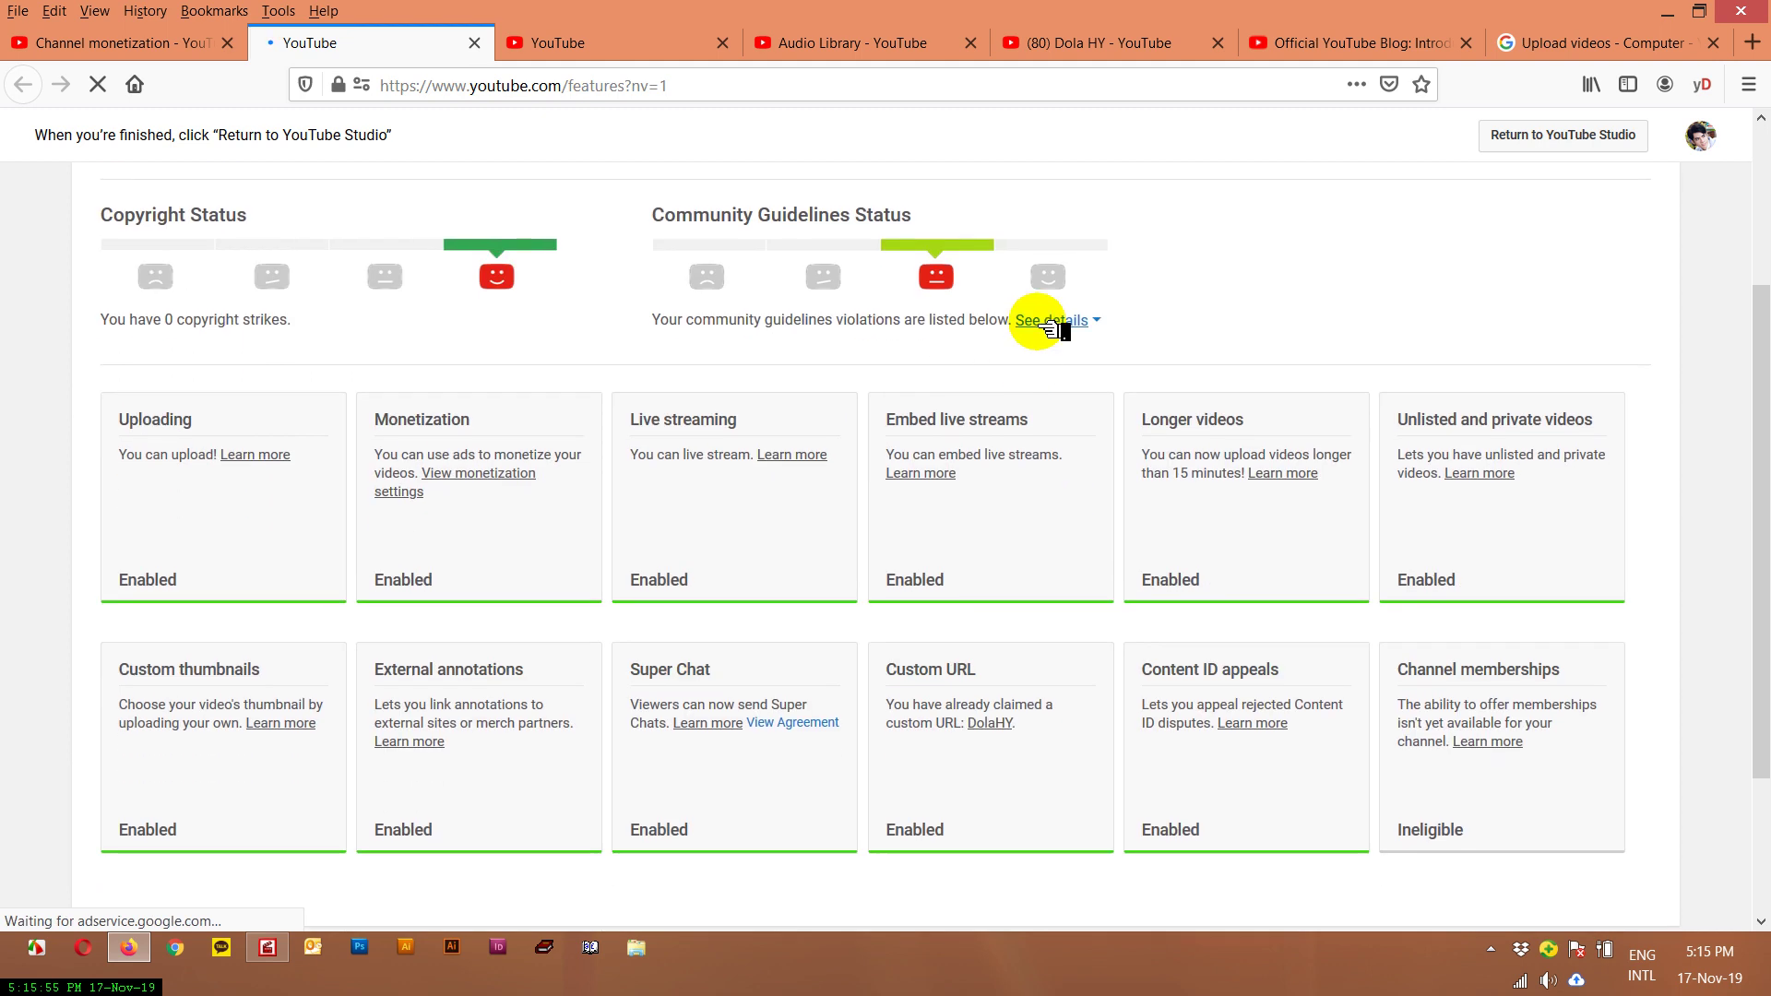
click(1102, 320)
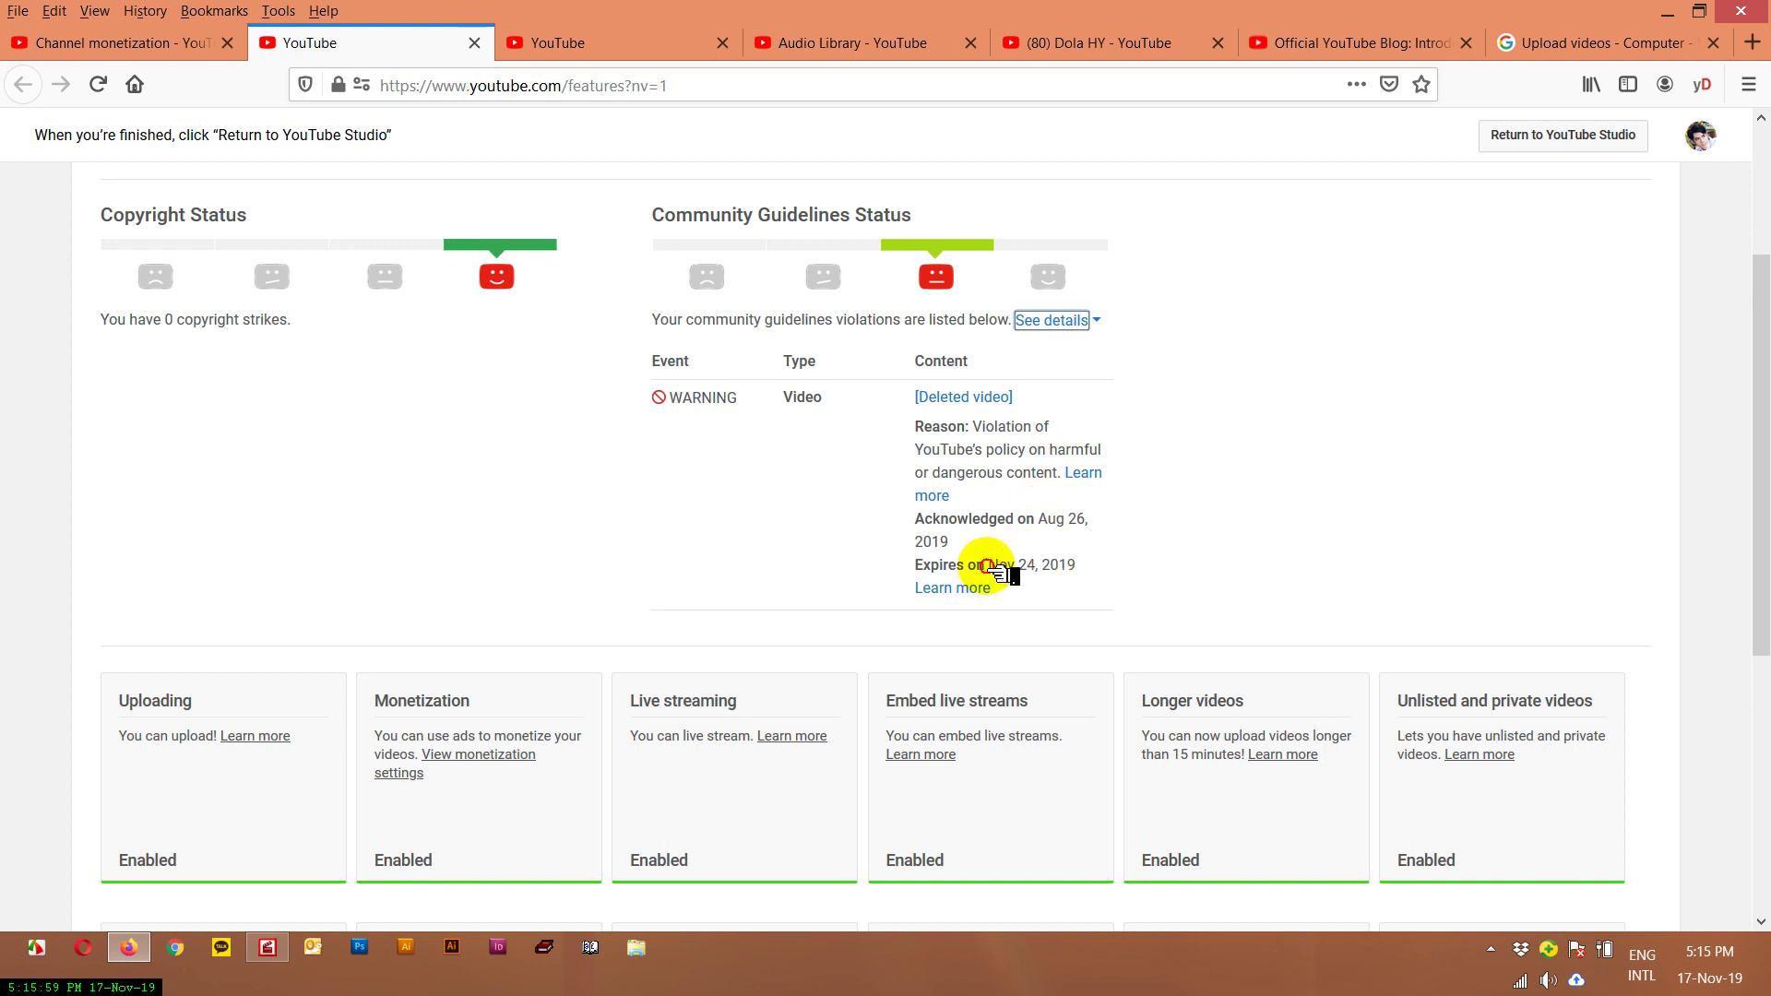
drag(989, 565, 1081, 567)
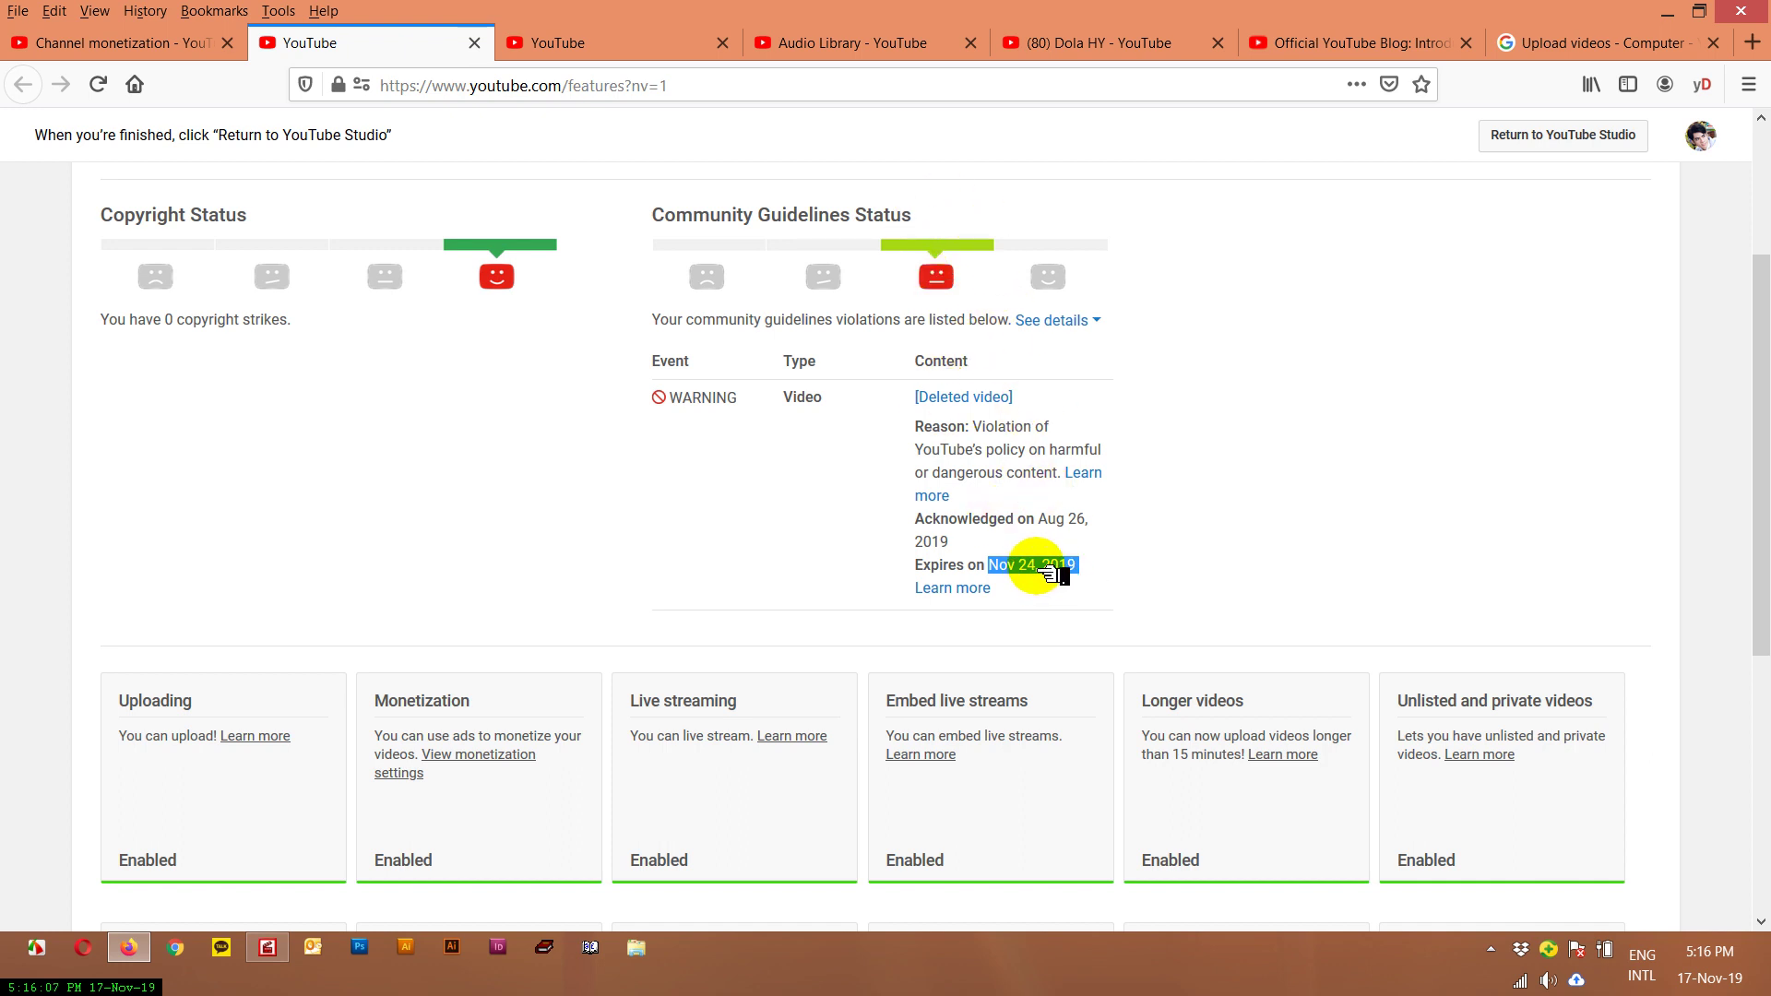
scroll(1023, 567, up, 3)
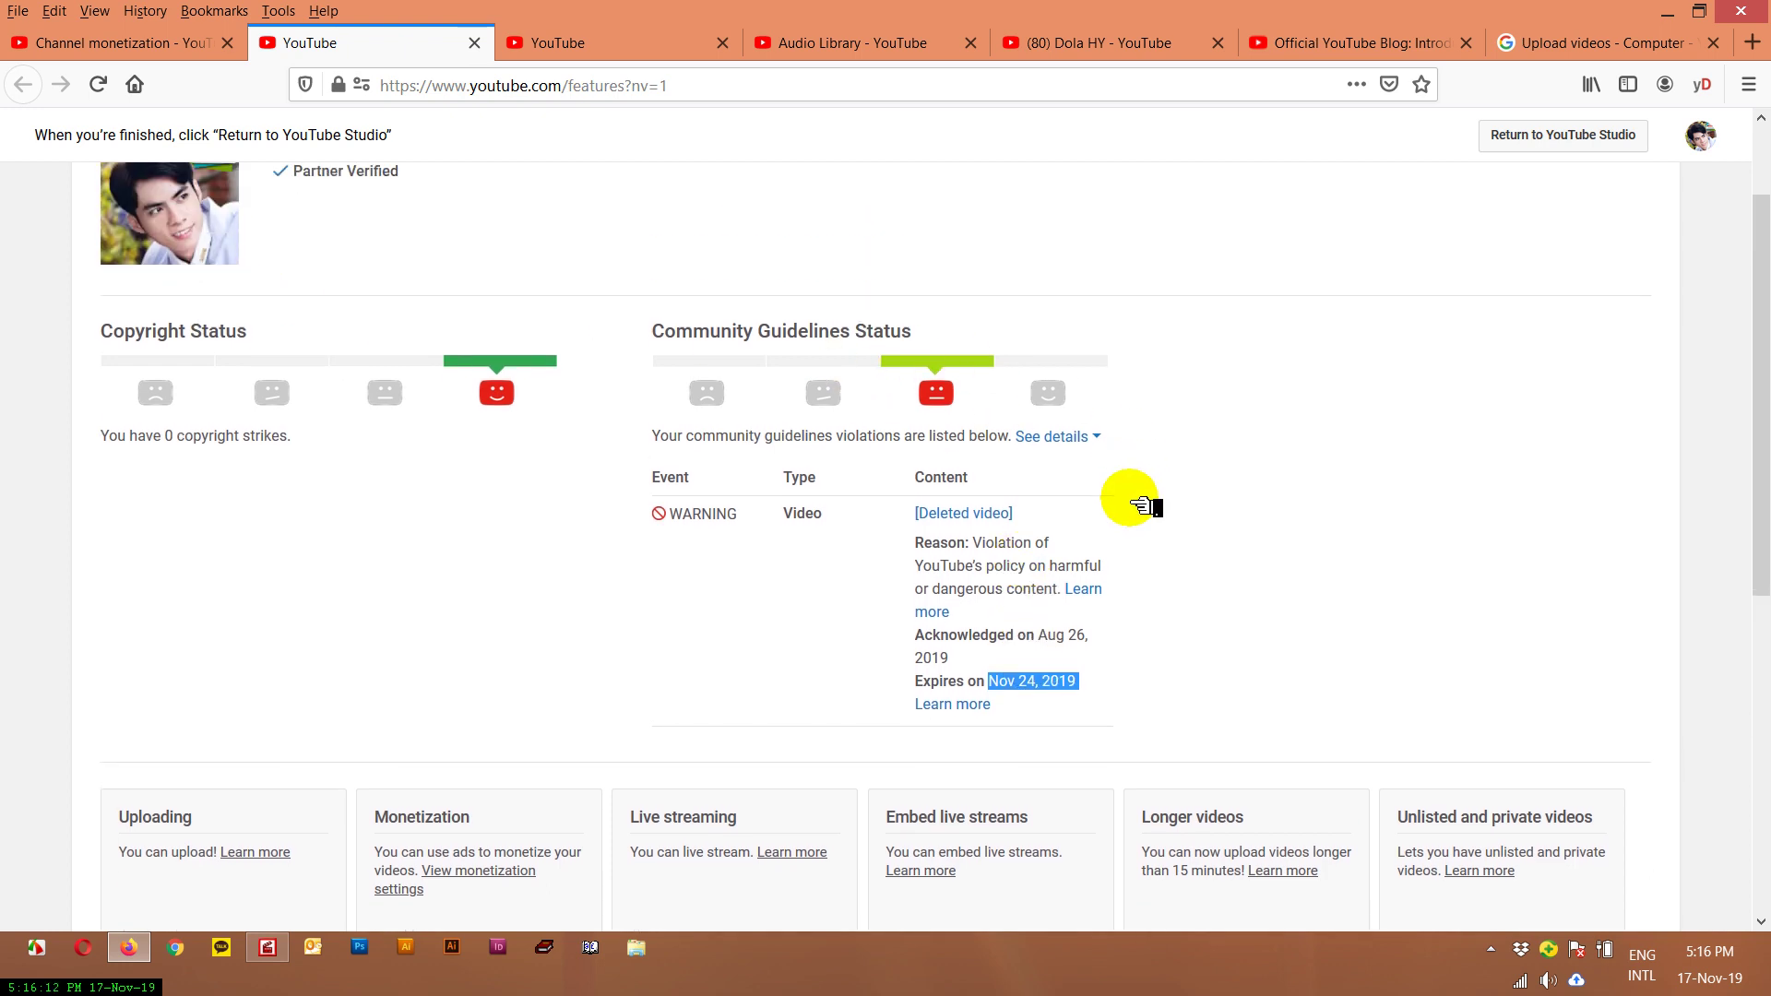
scroll(1139, 507, down, 5)
scroll(1126, 516, up, 5)
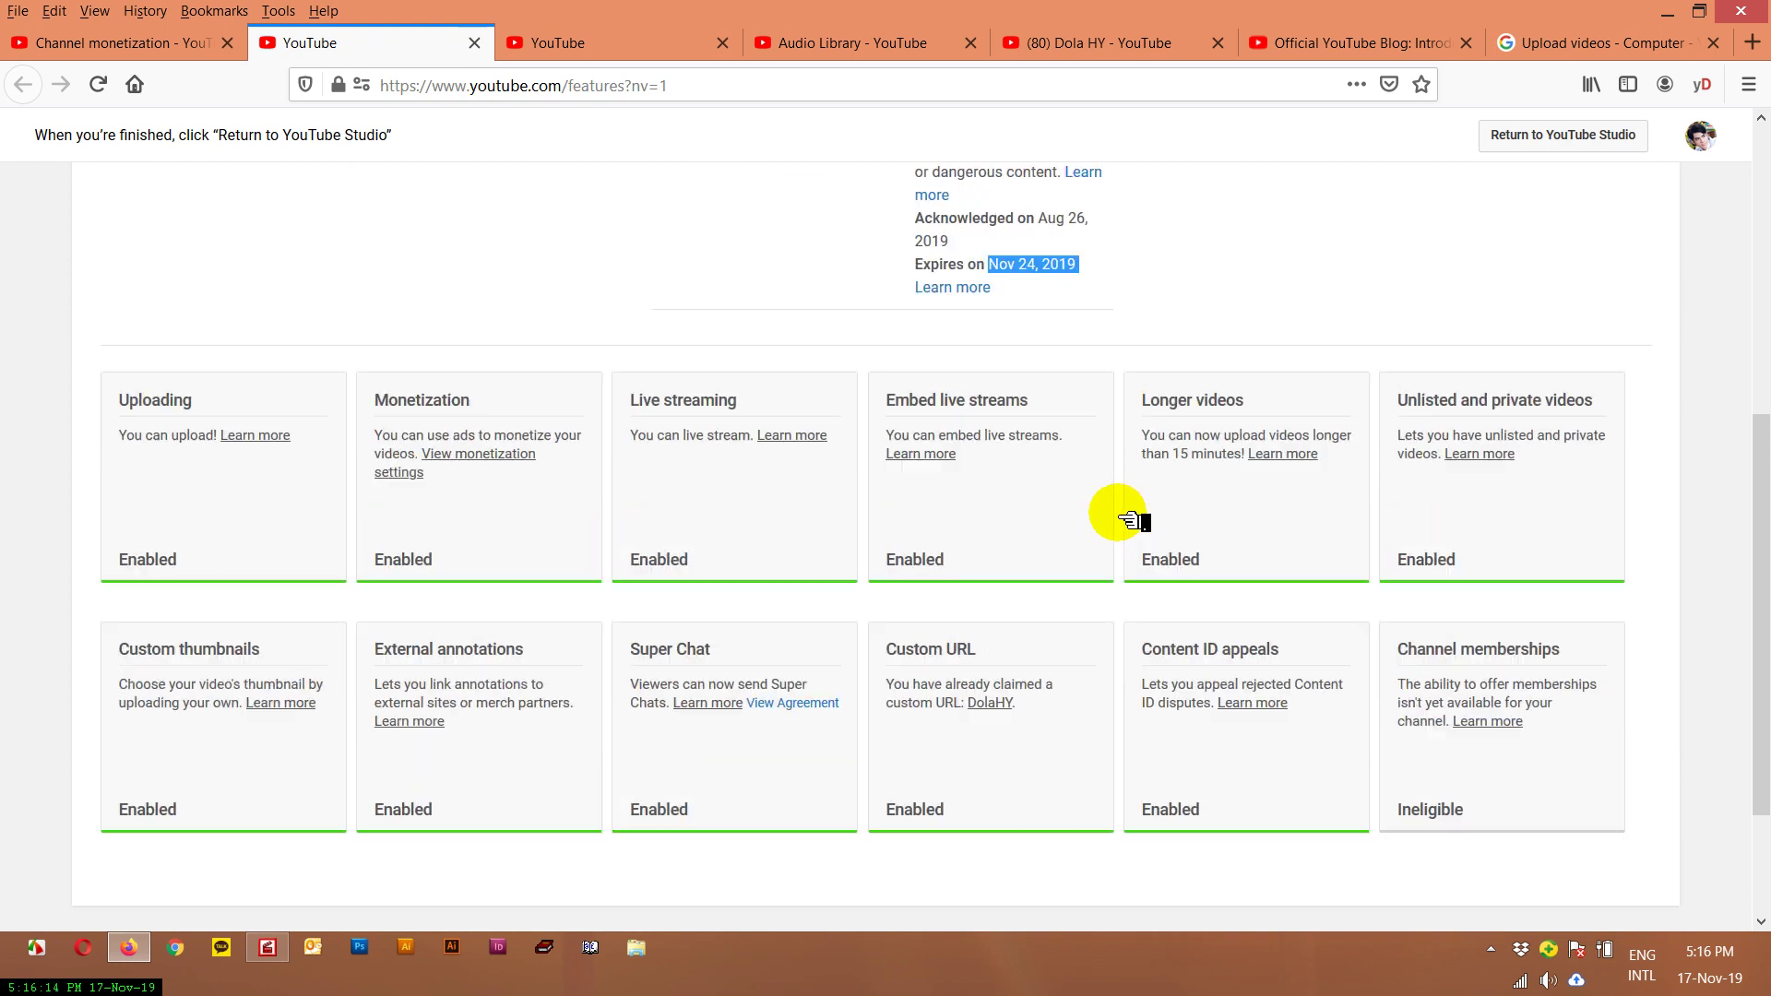
click(96, 44)
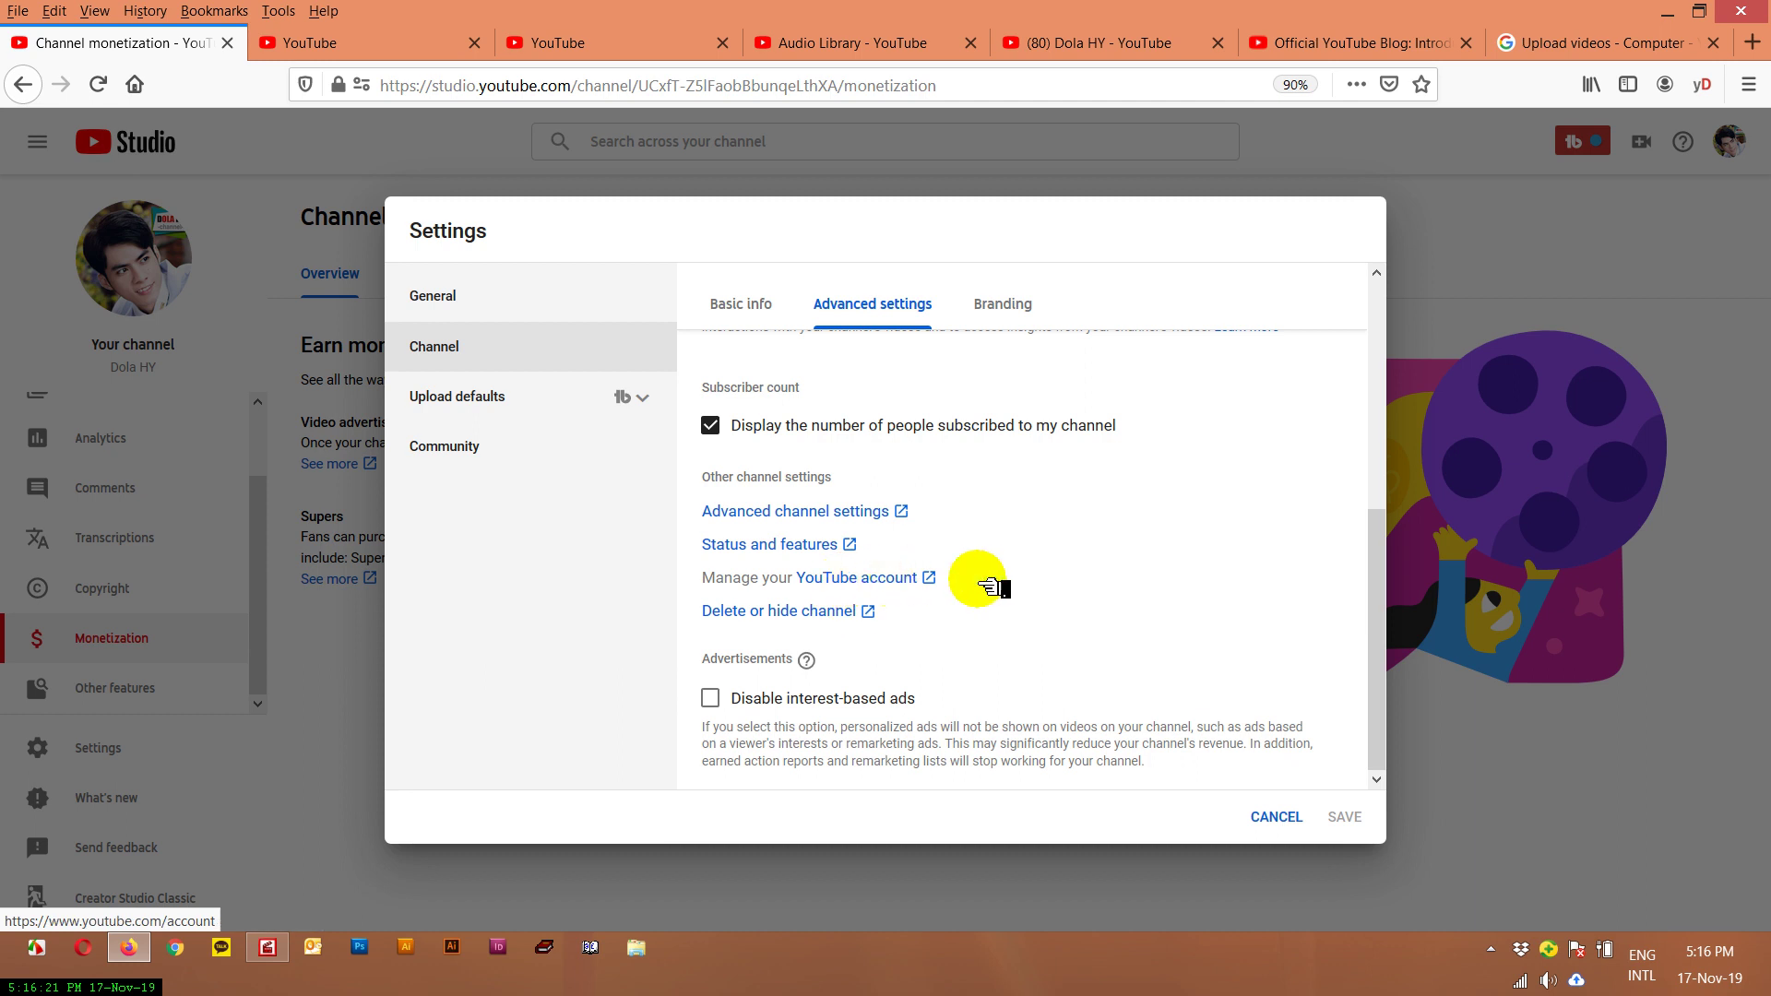
- Examine the basic info of the upload defaults, covering the title, full description, visibility and tags
scroll(830, 534, up, 1)
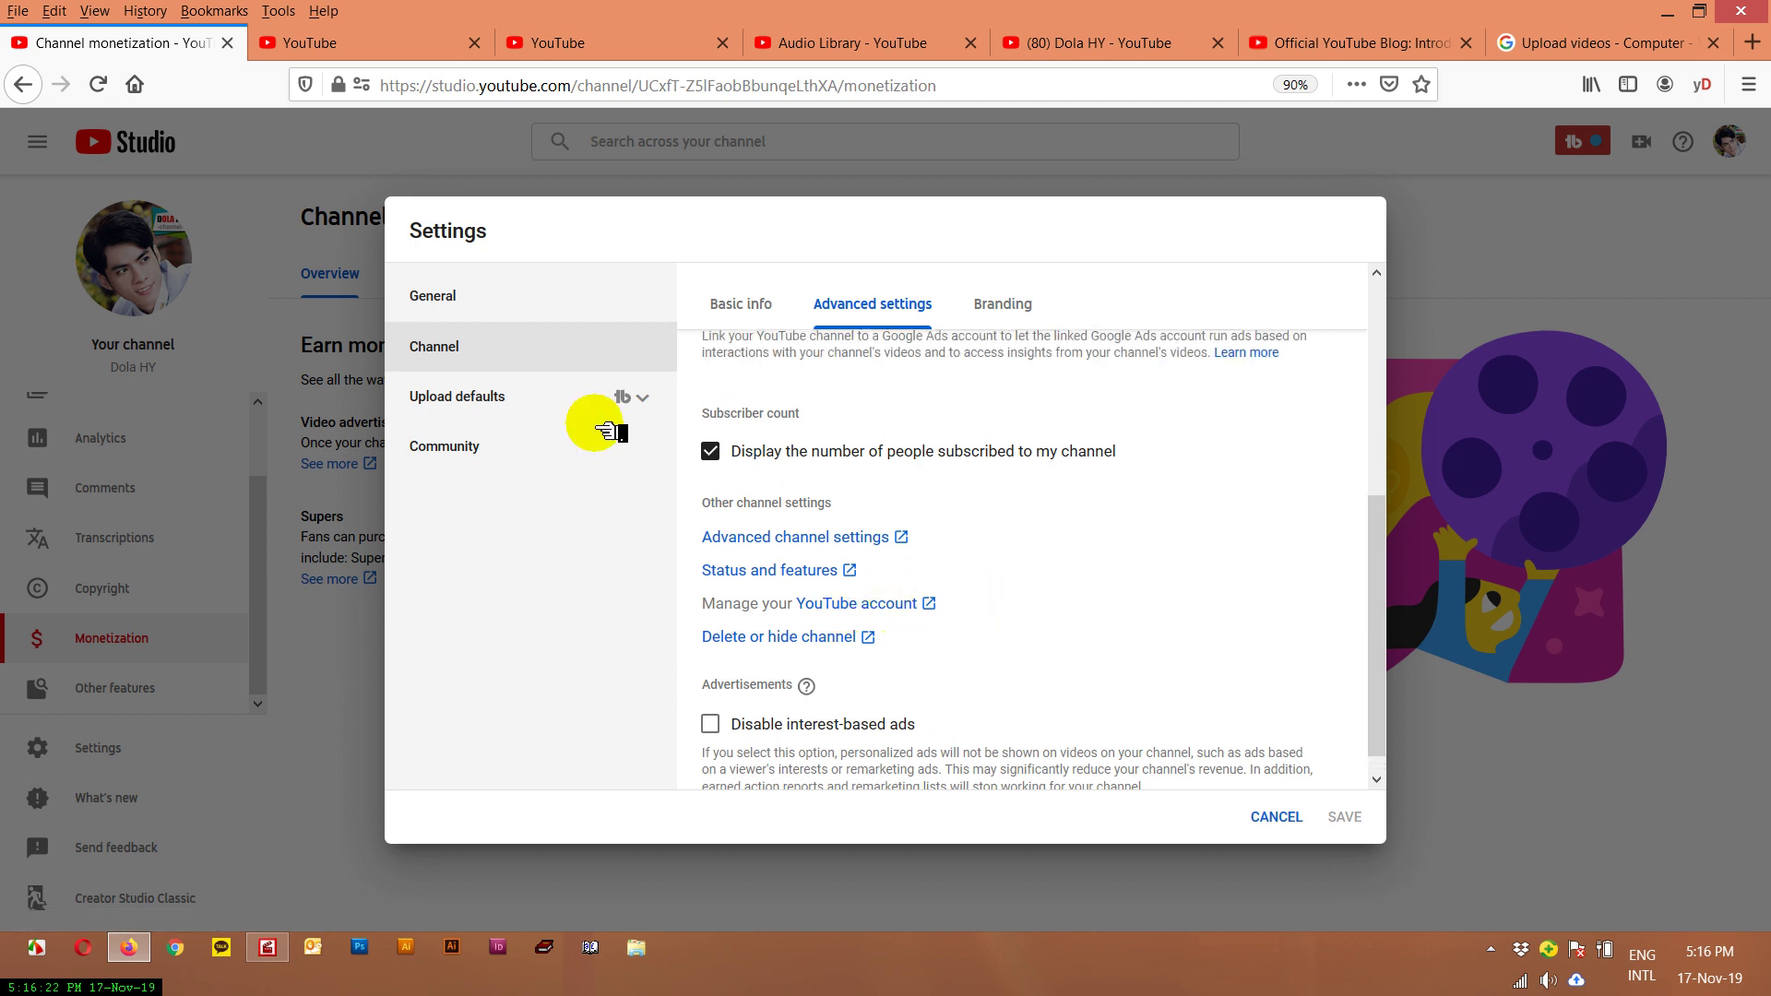
click(530, 416)
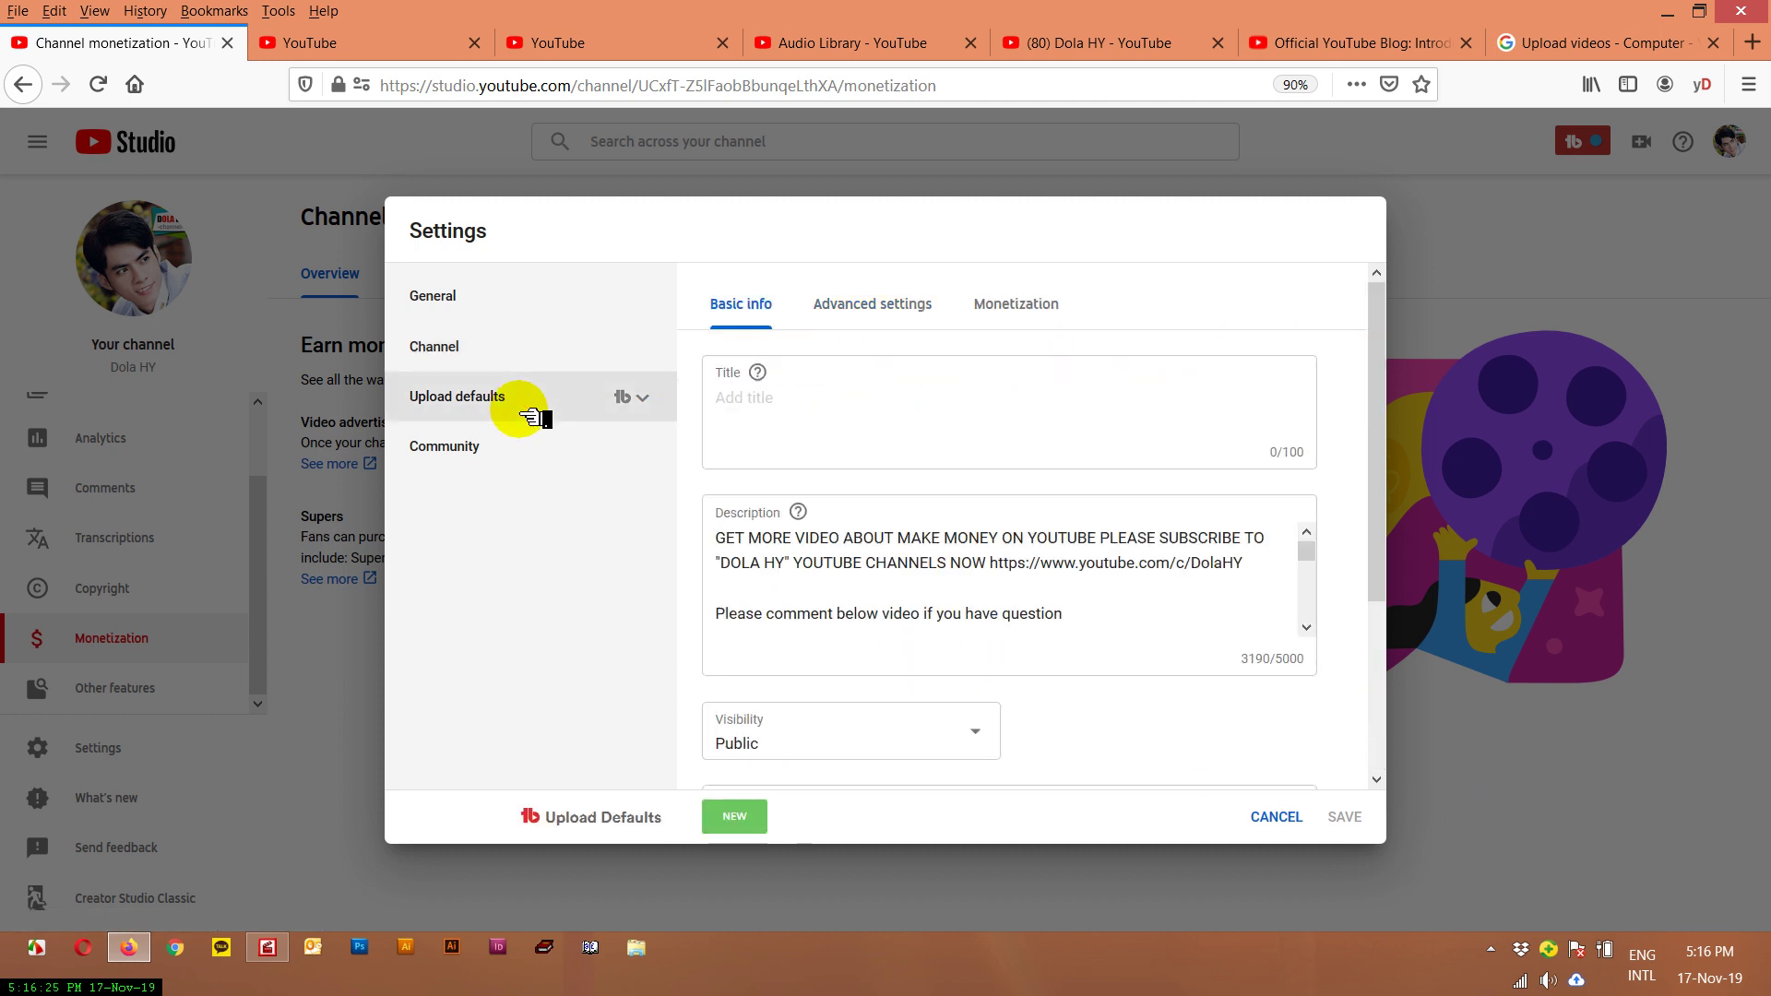
click(782, 404)
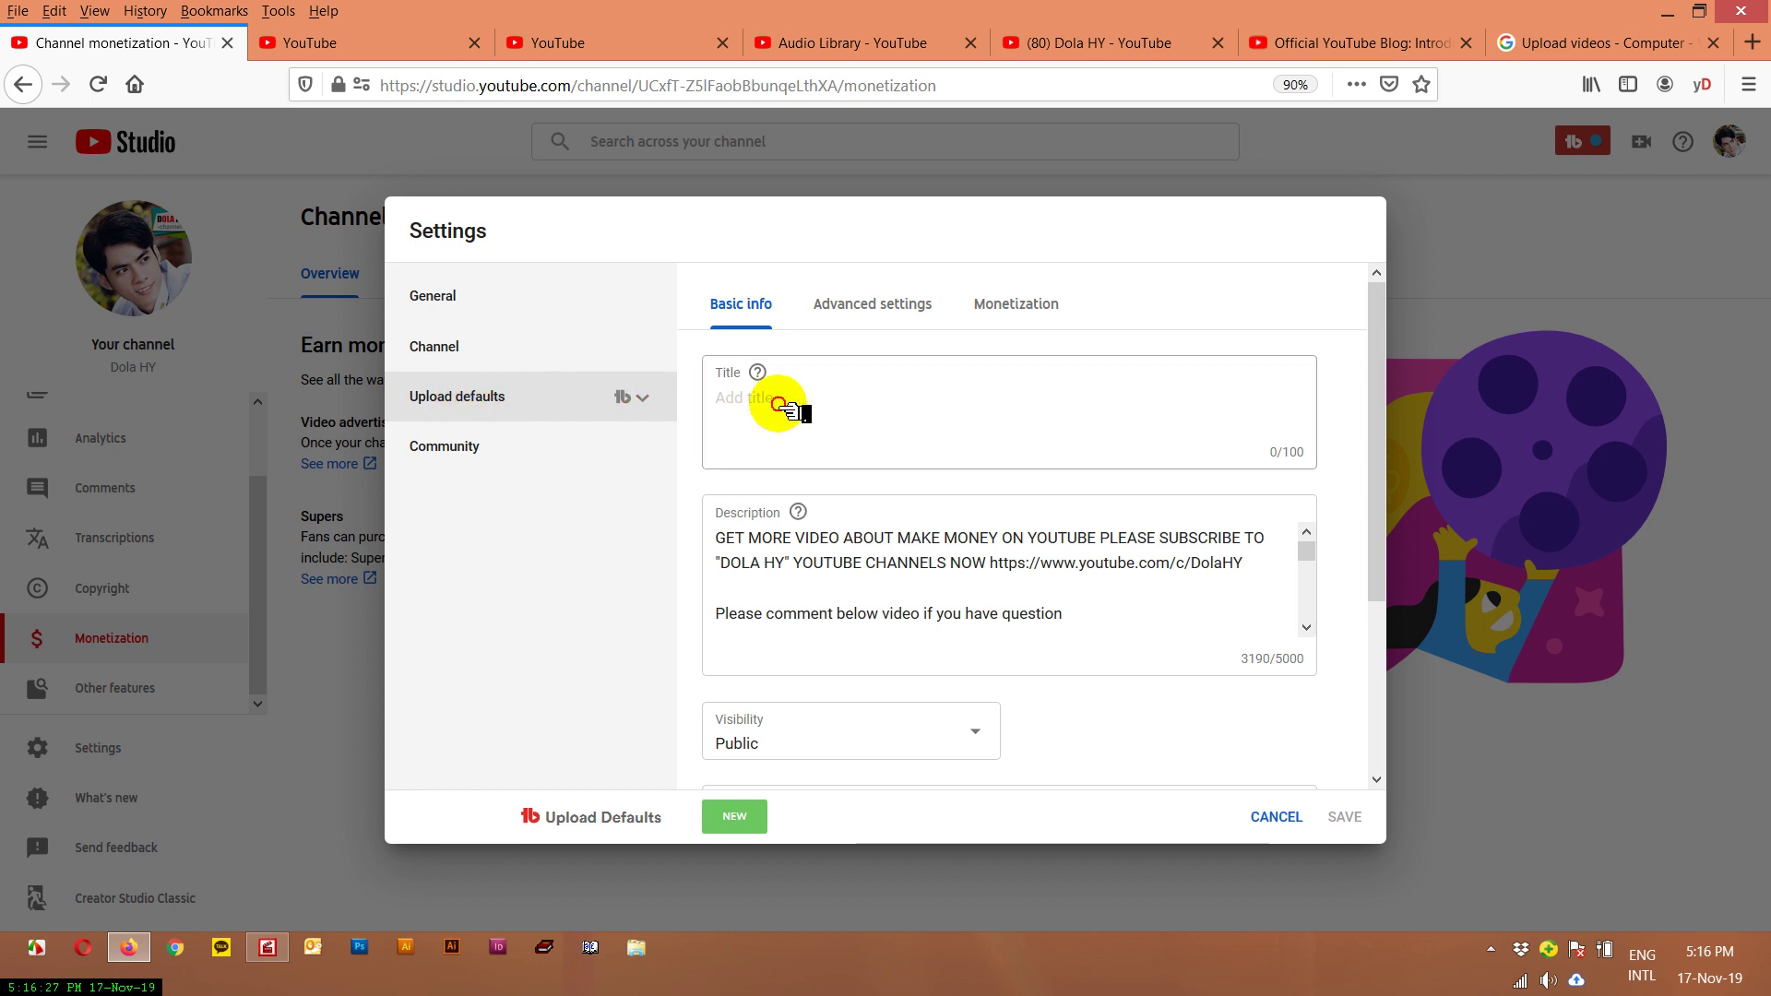
click(790, 563)
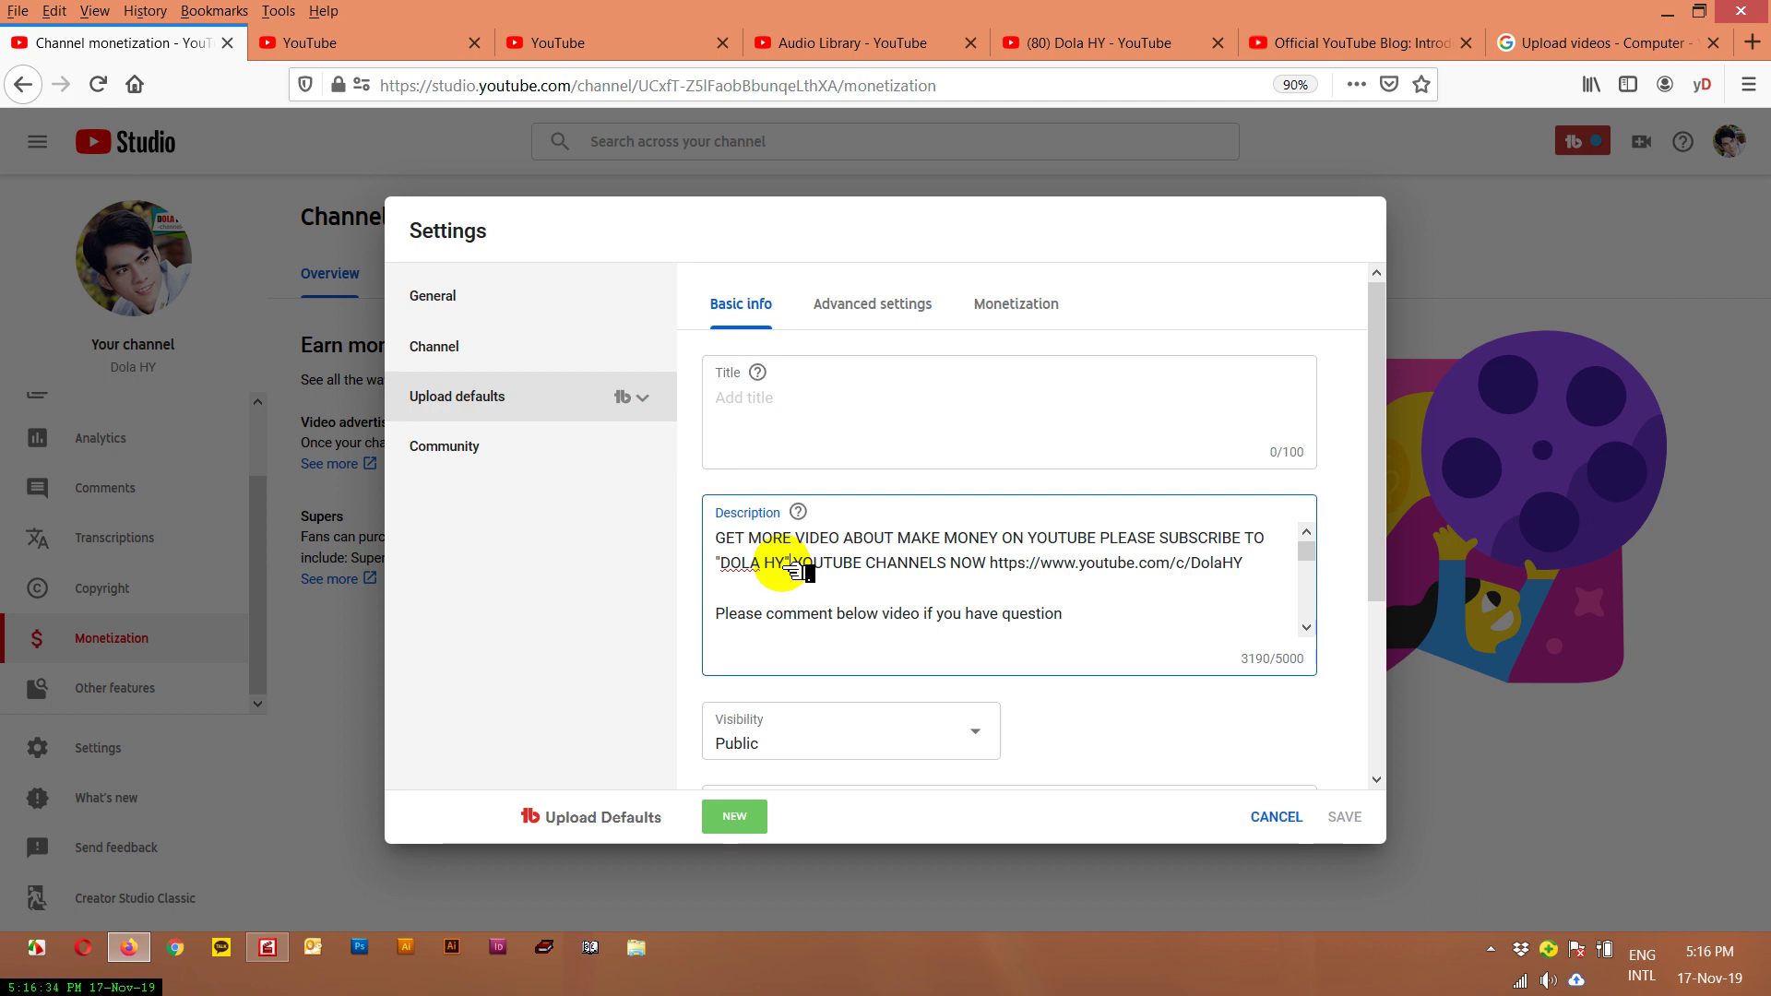
scroll(793, 572, down, 10)
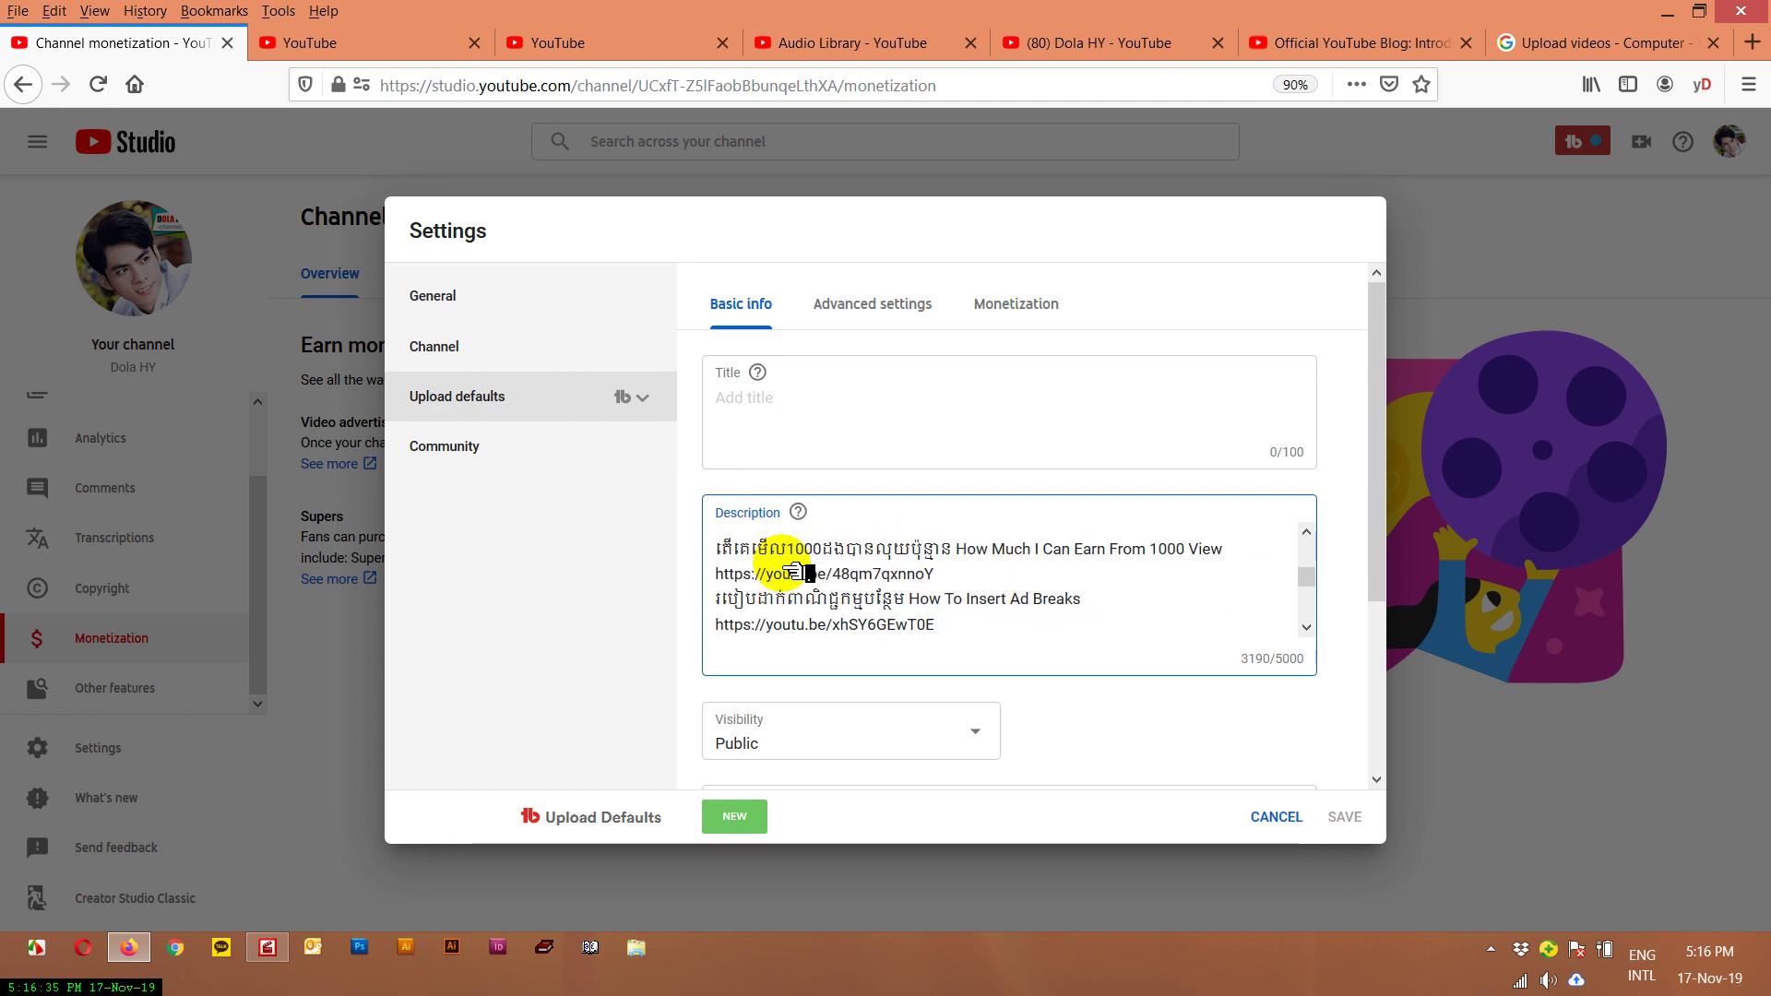
scroll(791, 565, down, 6)
scroll(969, 612, down, 2)
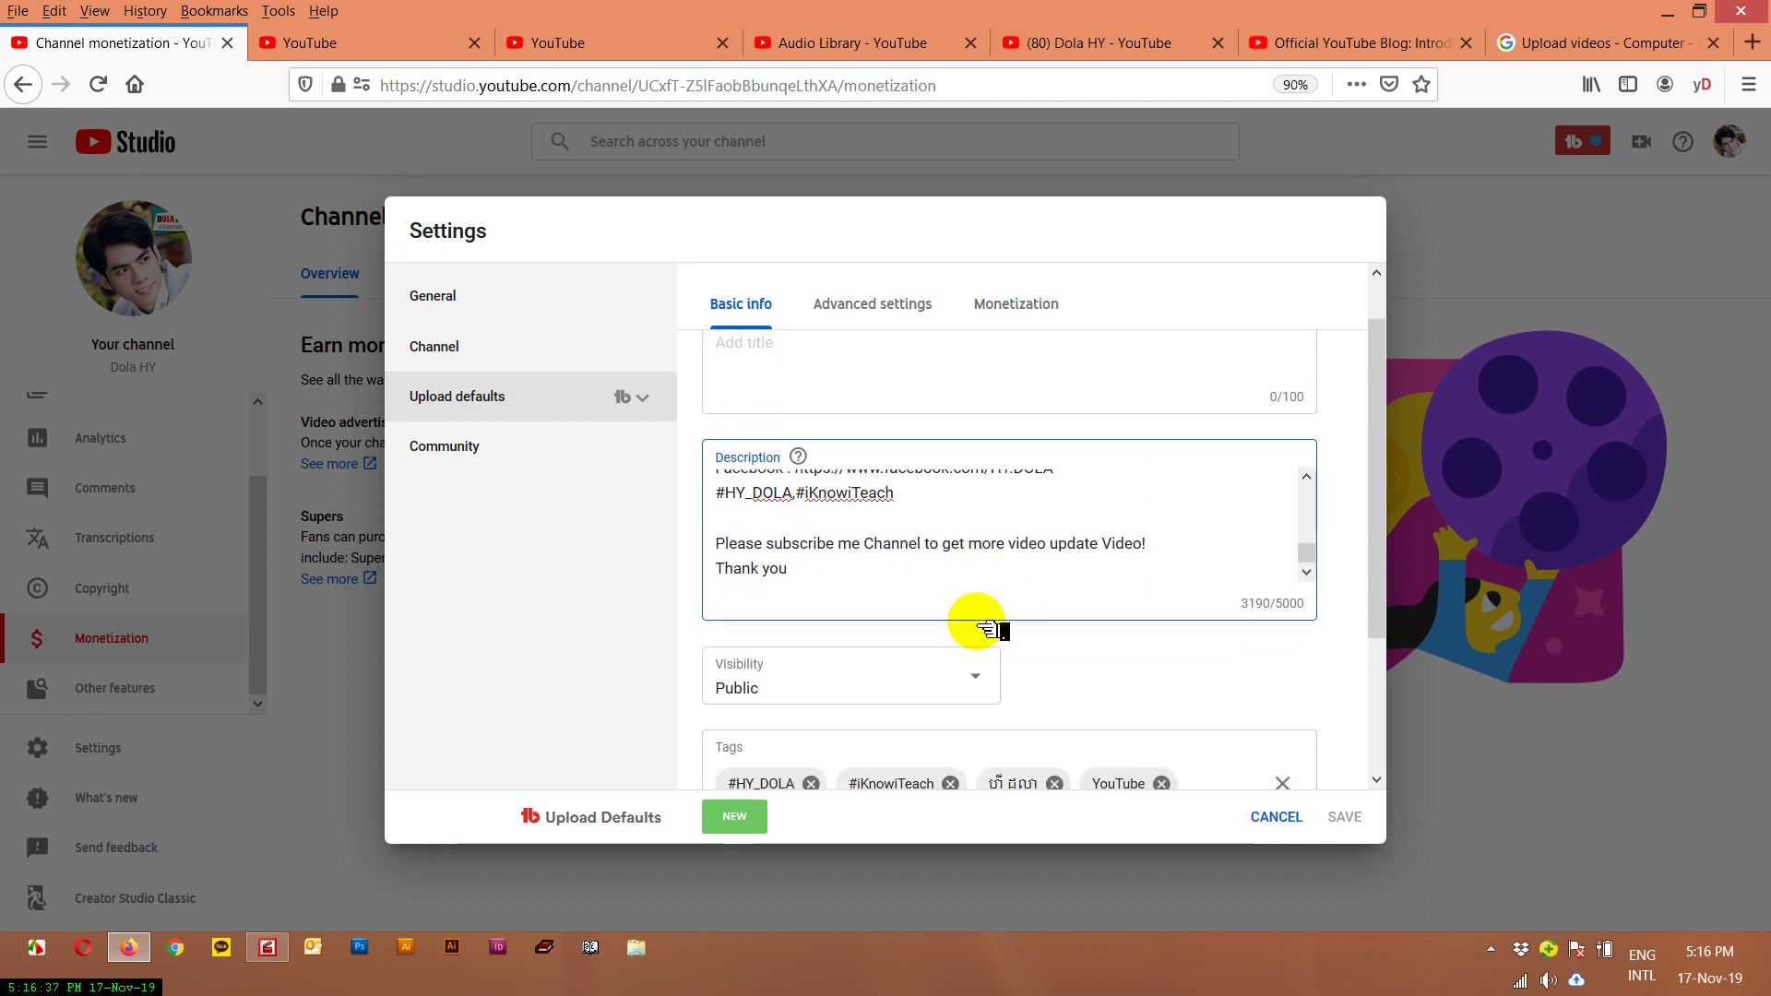
scroll(1049, 646, down, 3)
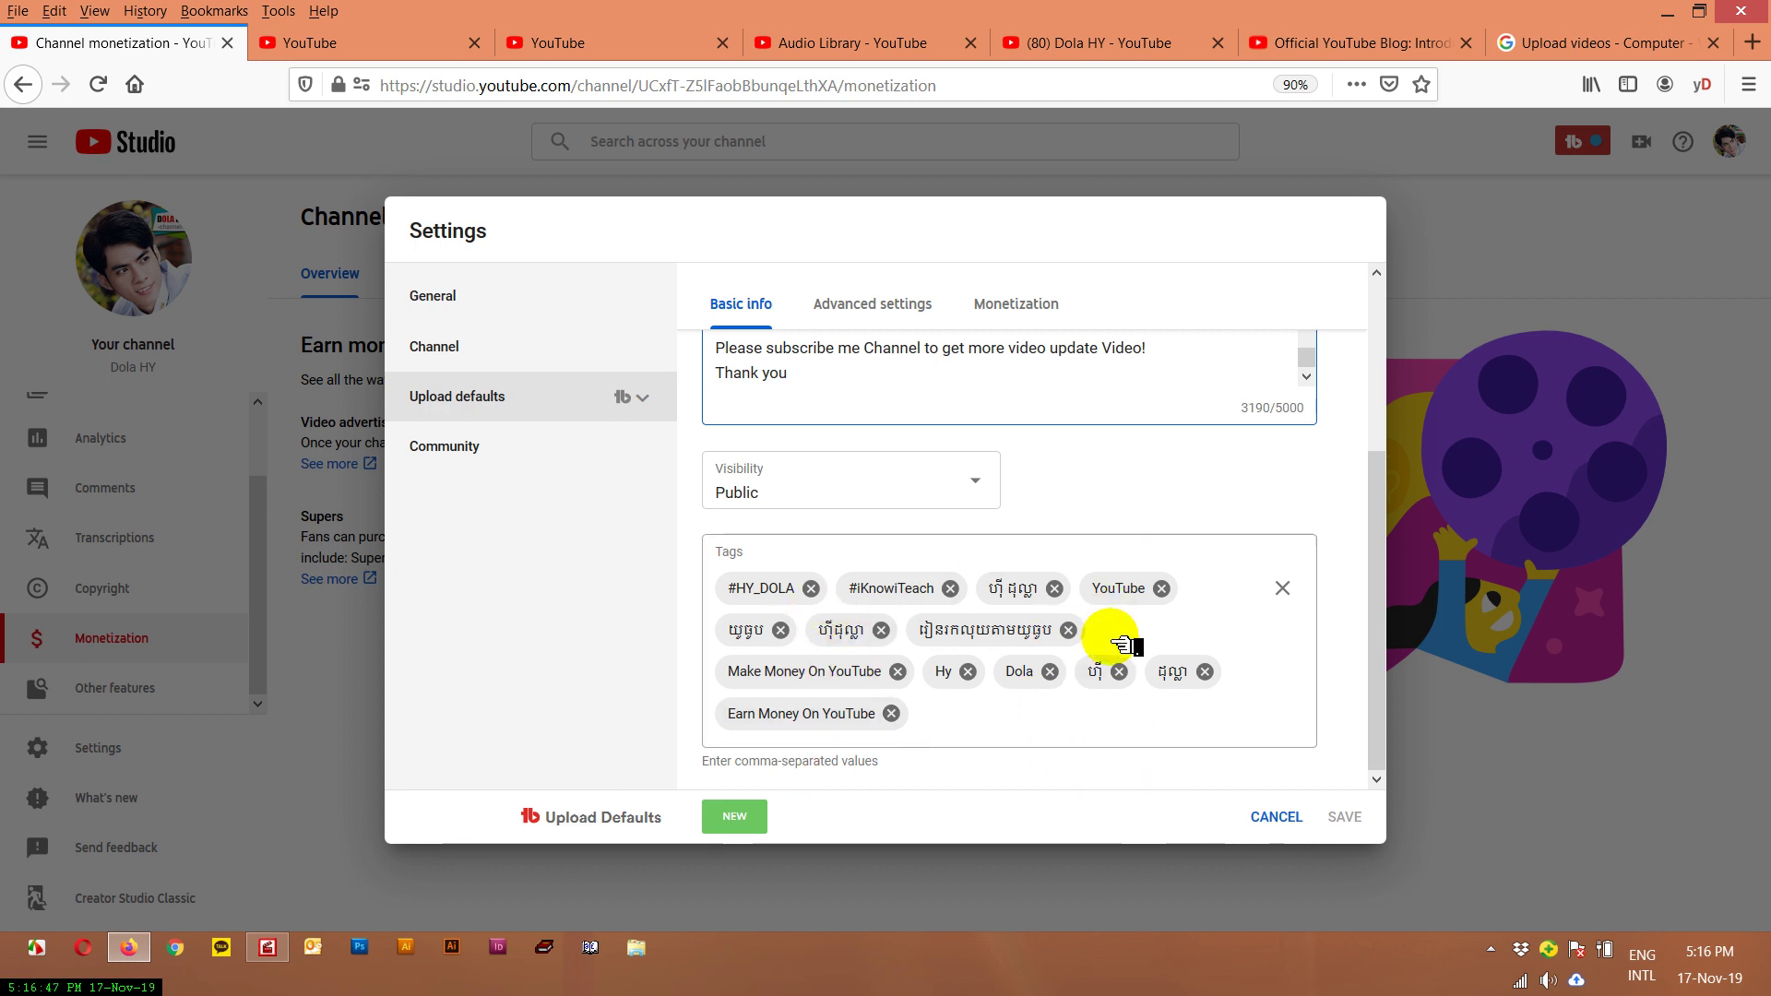
scroll(1067, 601, up, 3)
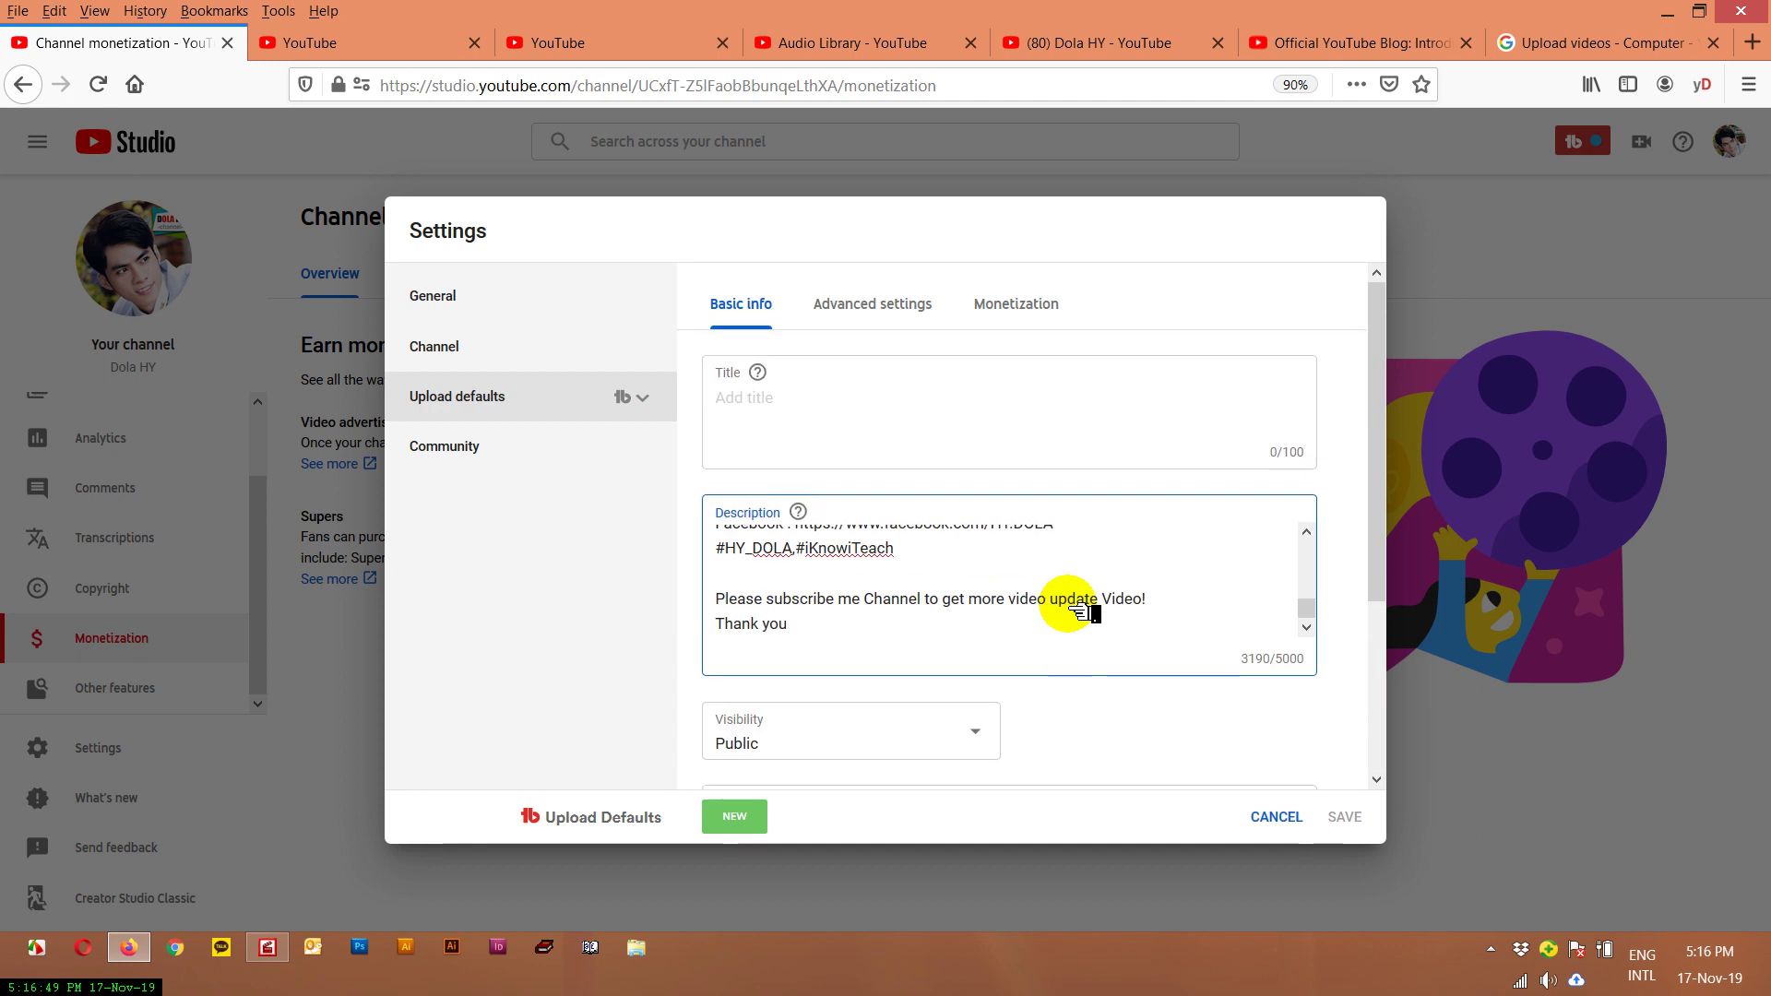
drag(1306, 606, 1305, 542)
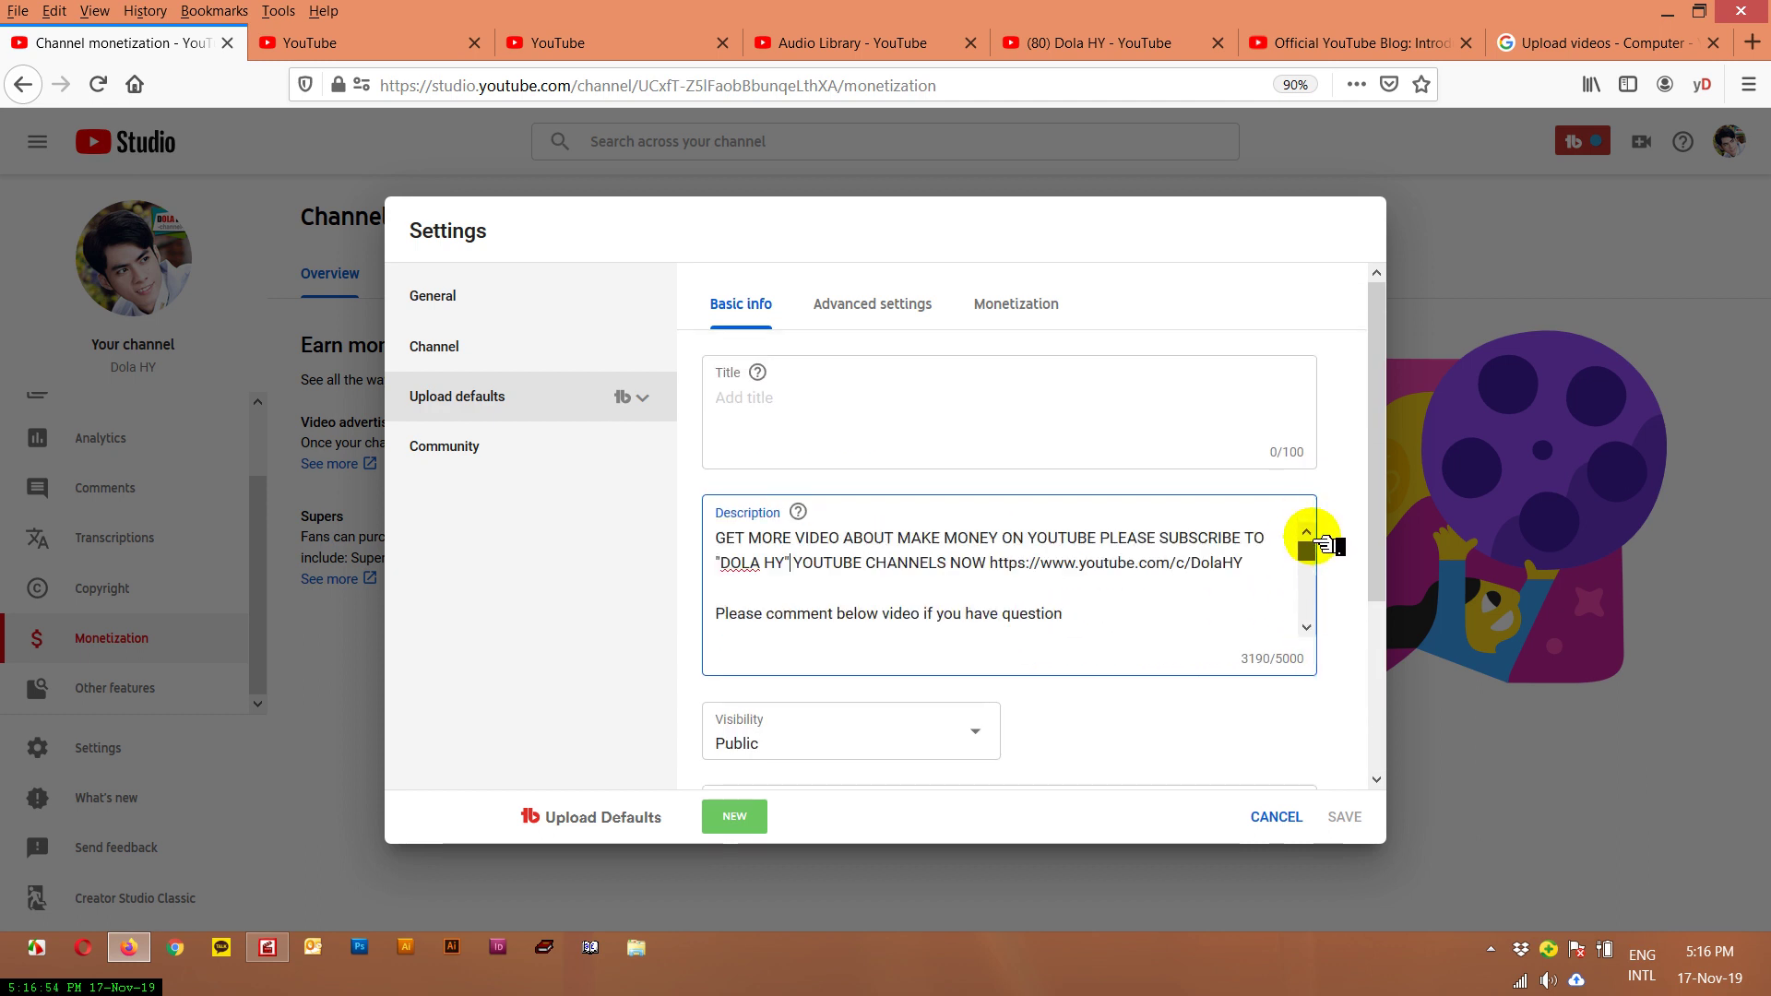
click(731, 588)
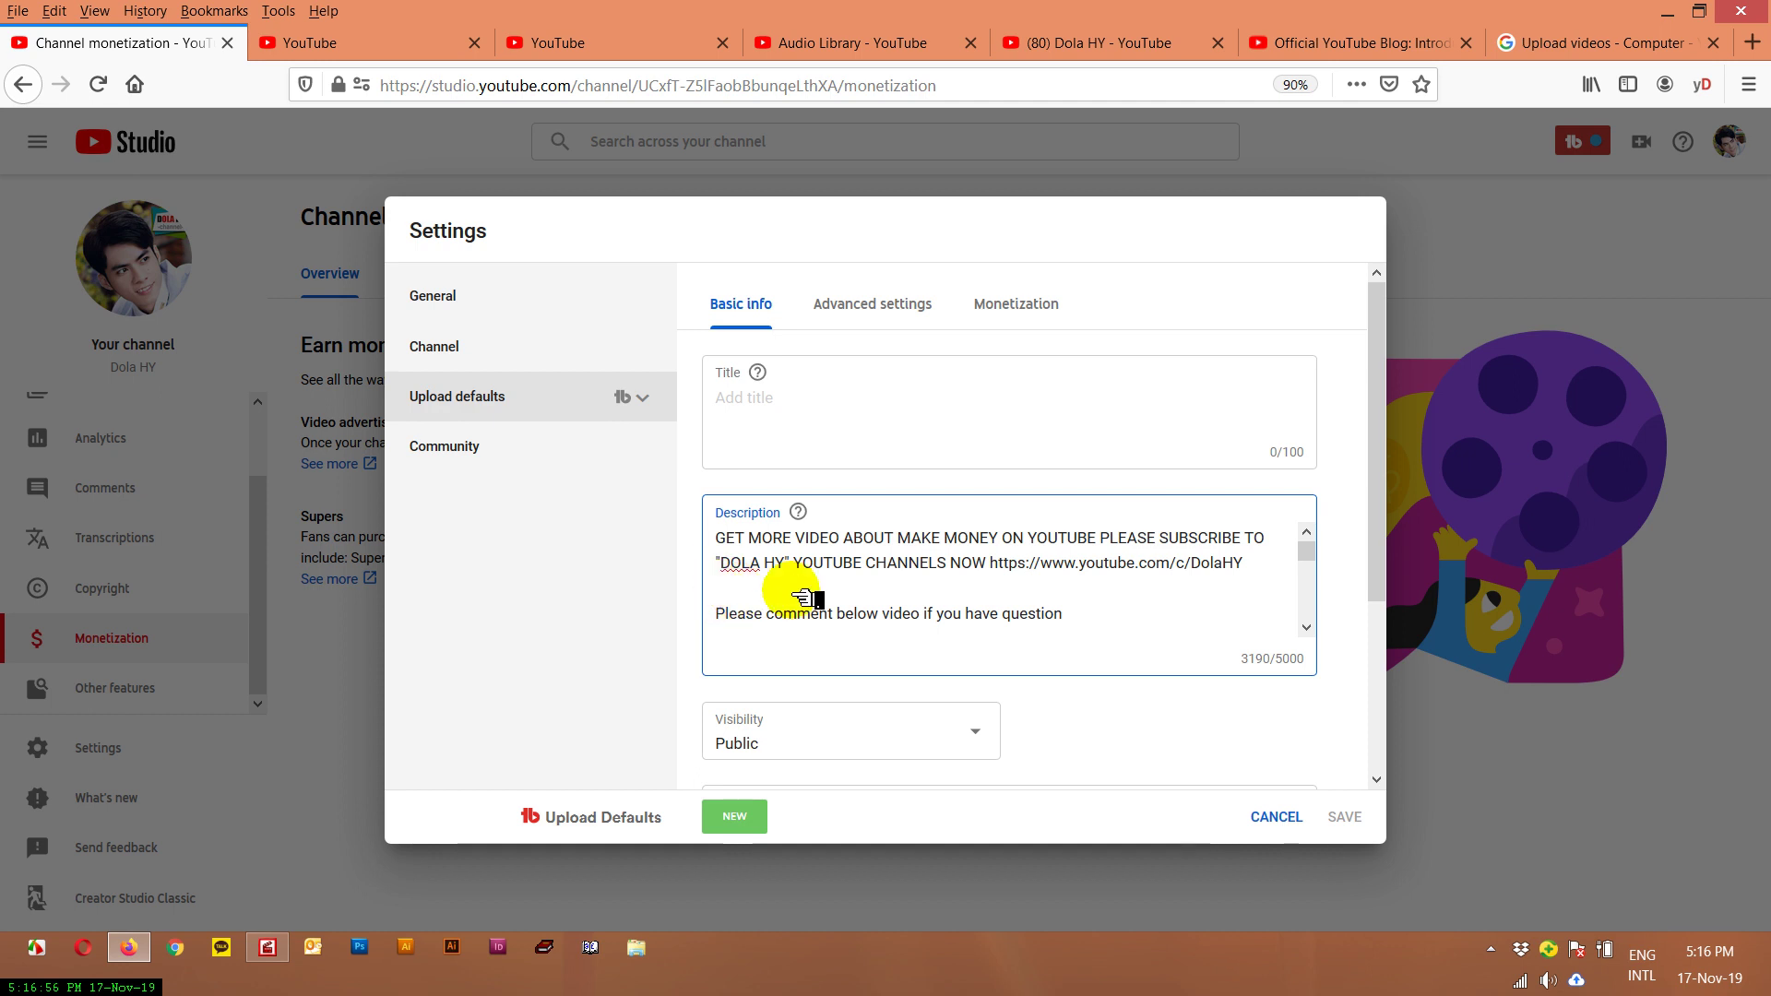
scroll(1031, 607, down, 10)
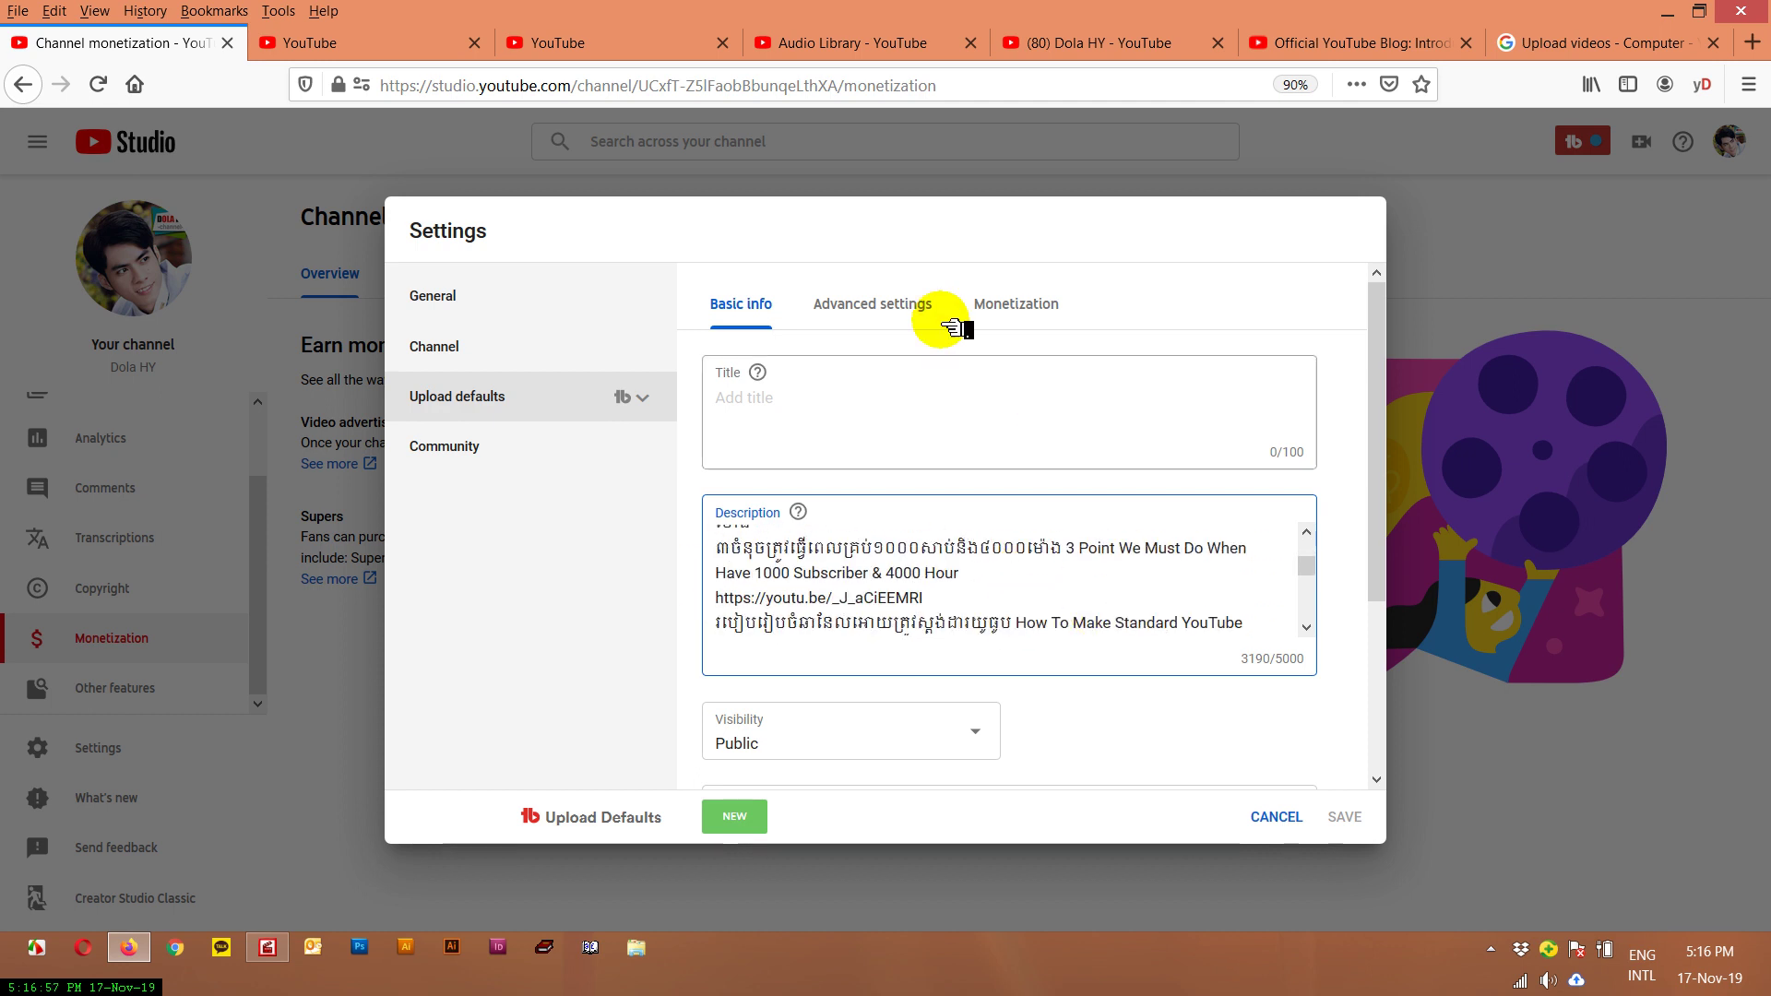
- Review the advanced settings and monetization options of the upload defaults
click(867, 304)
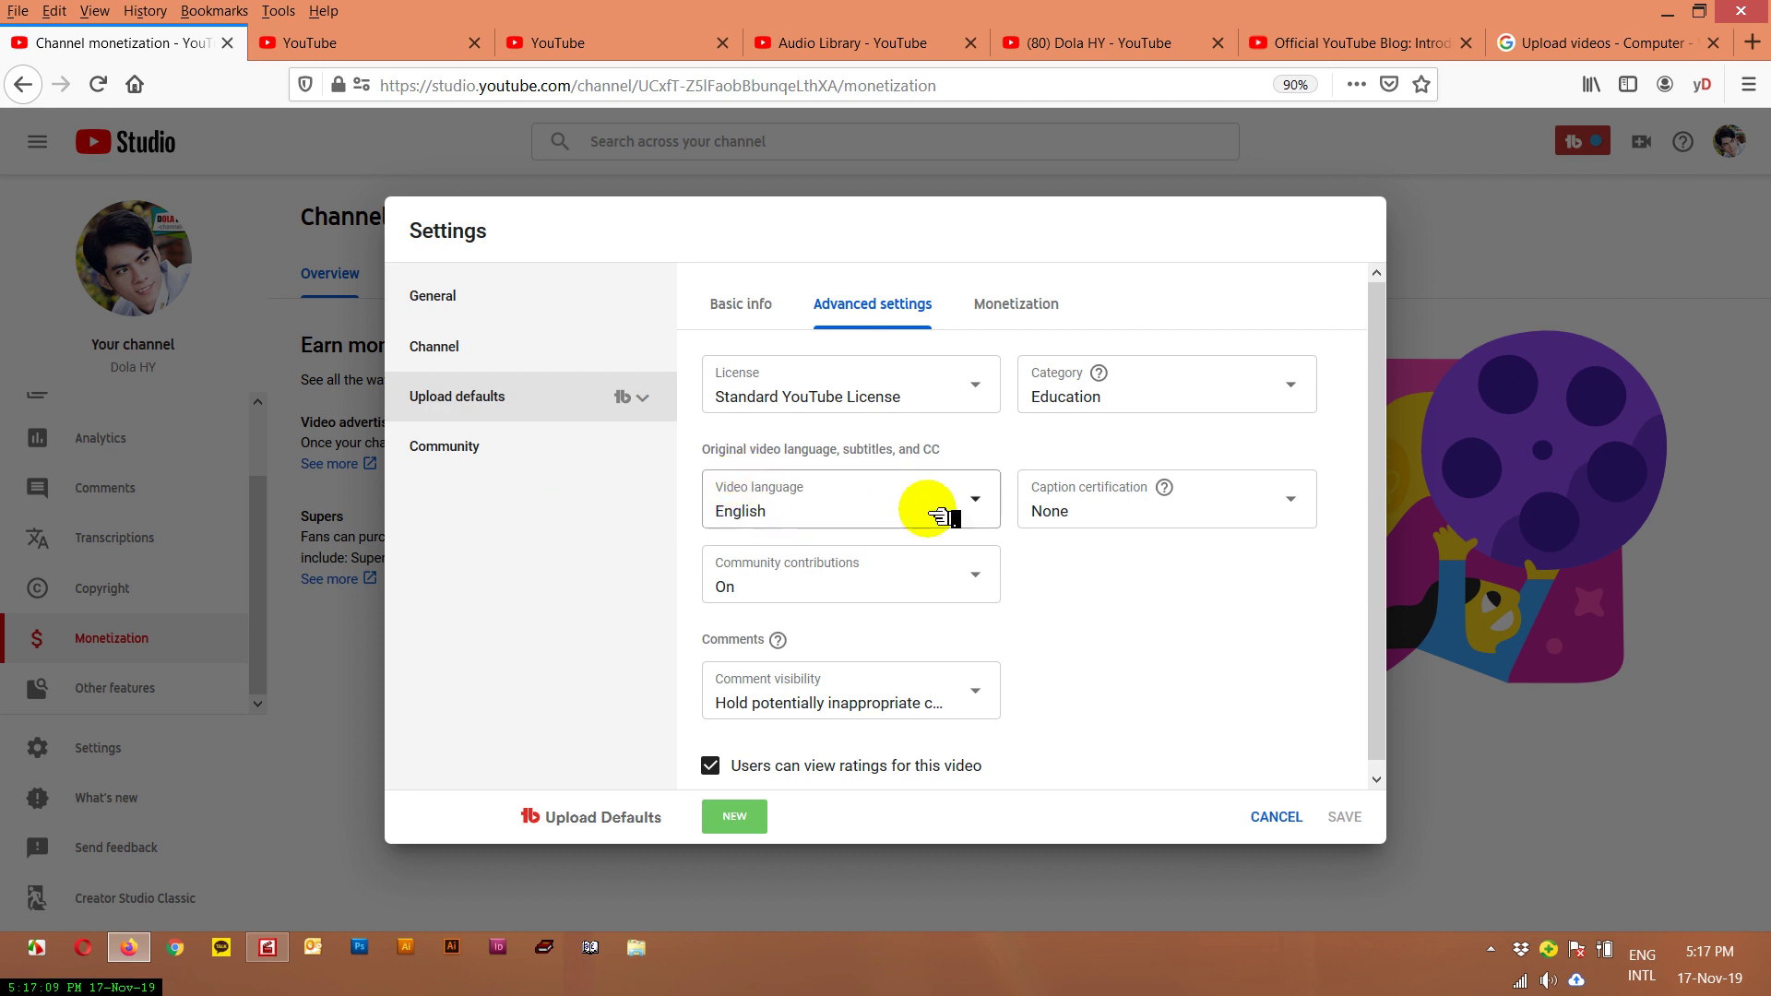
scroll(968, 512, down, 1)
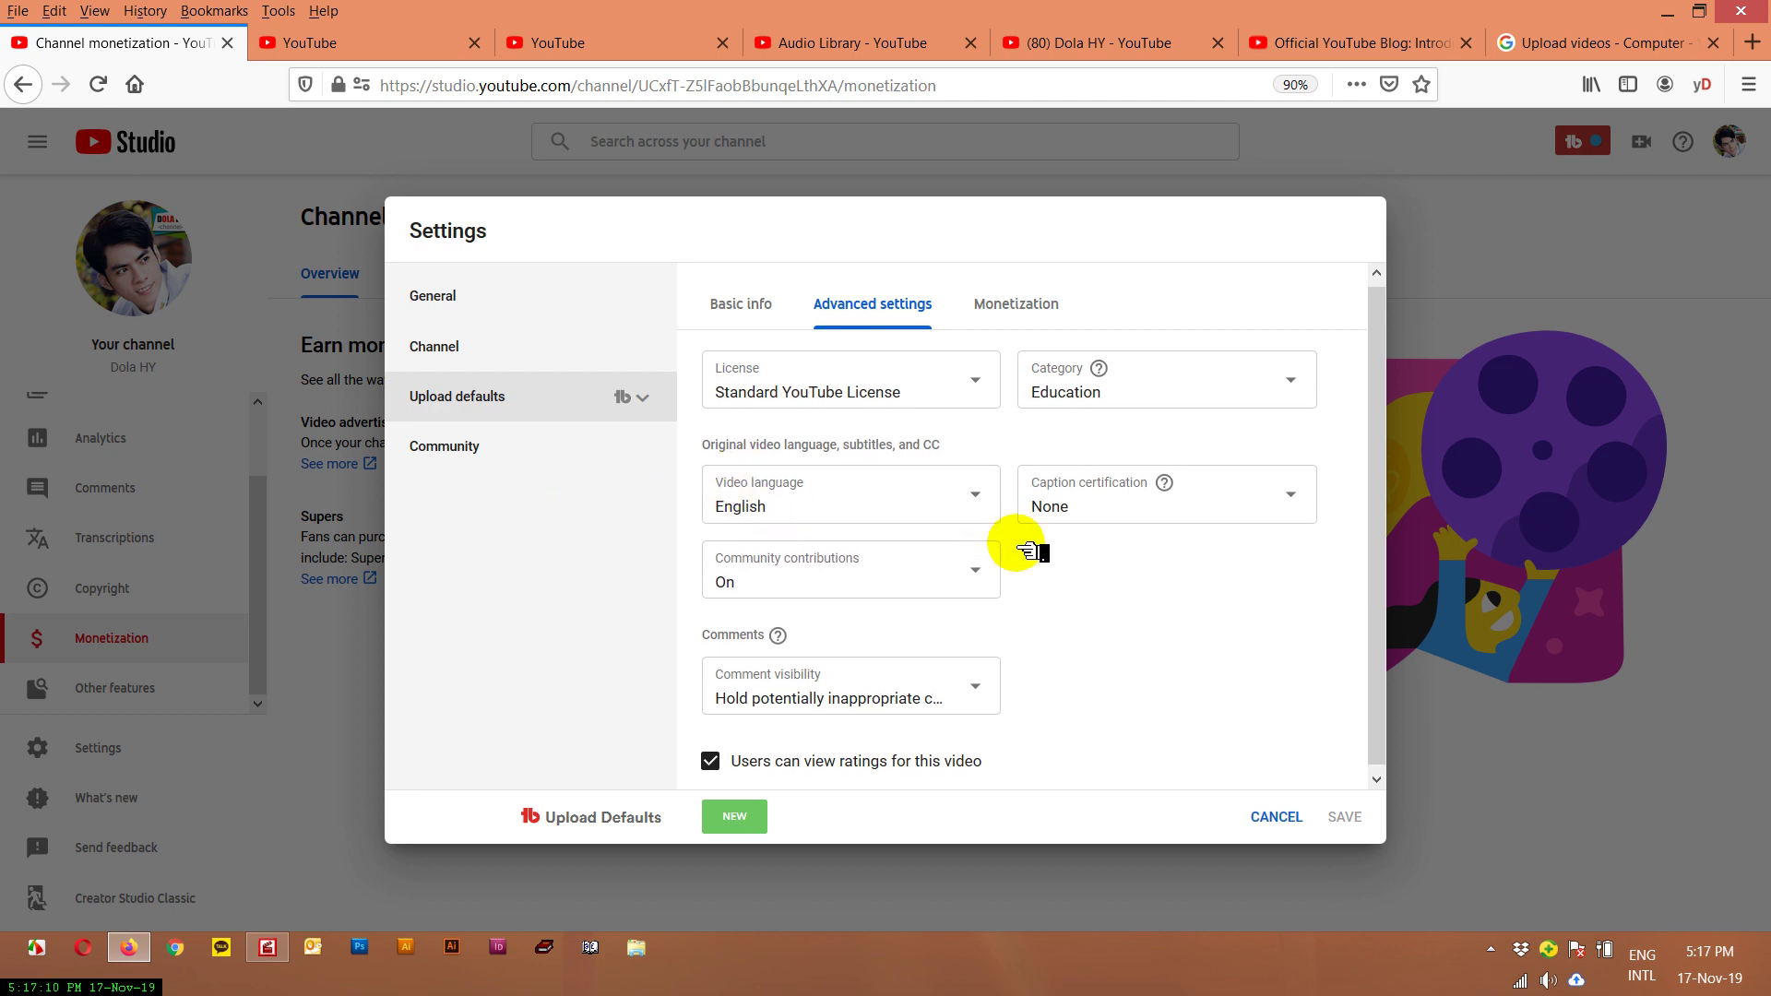
click(1017, 302)
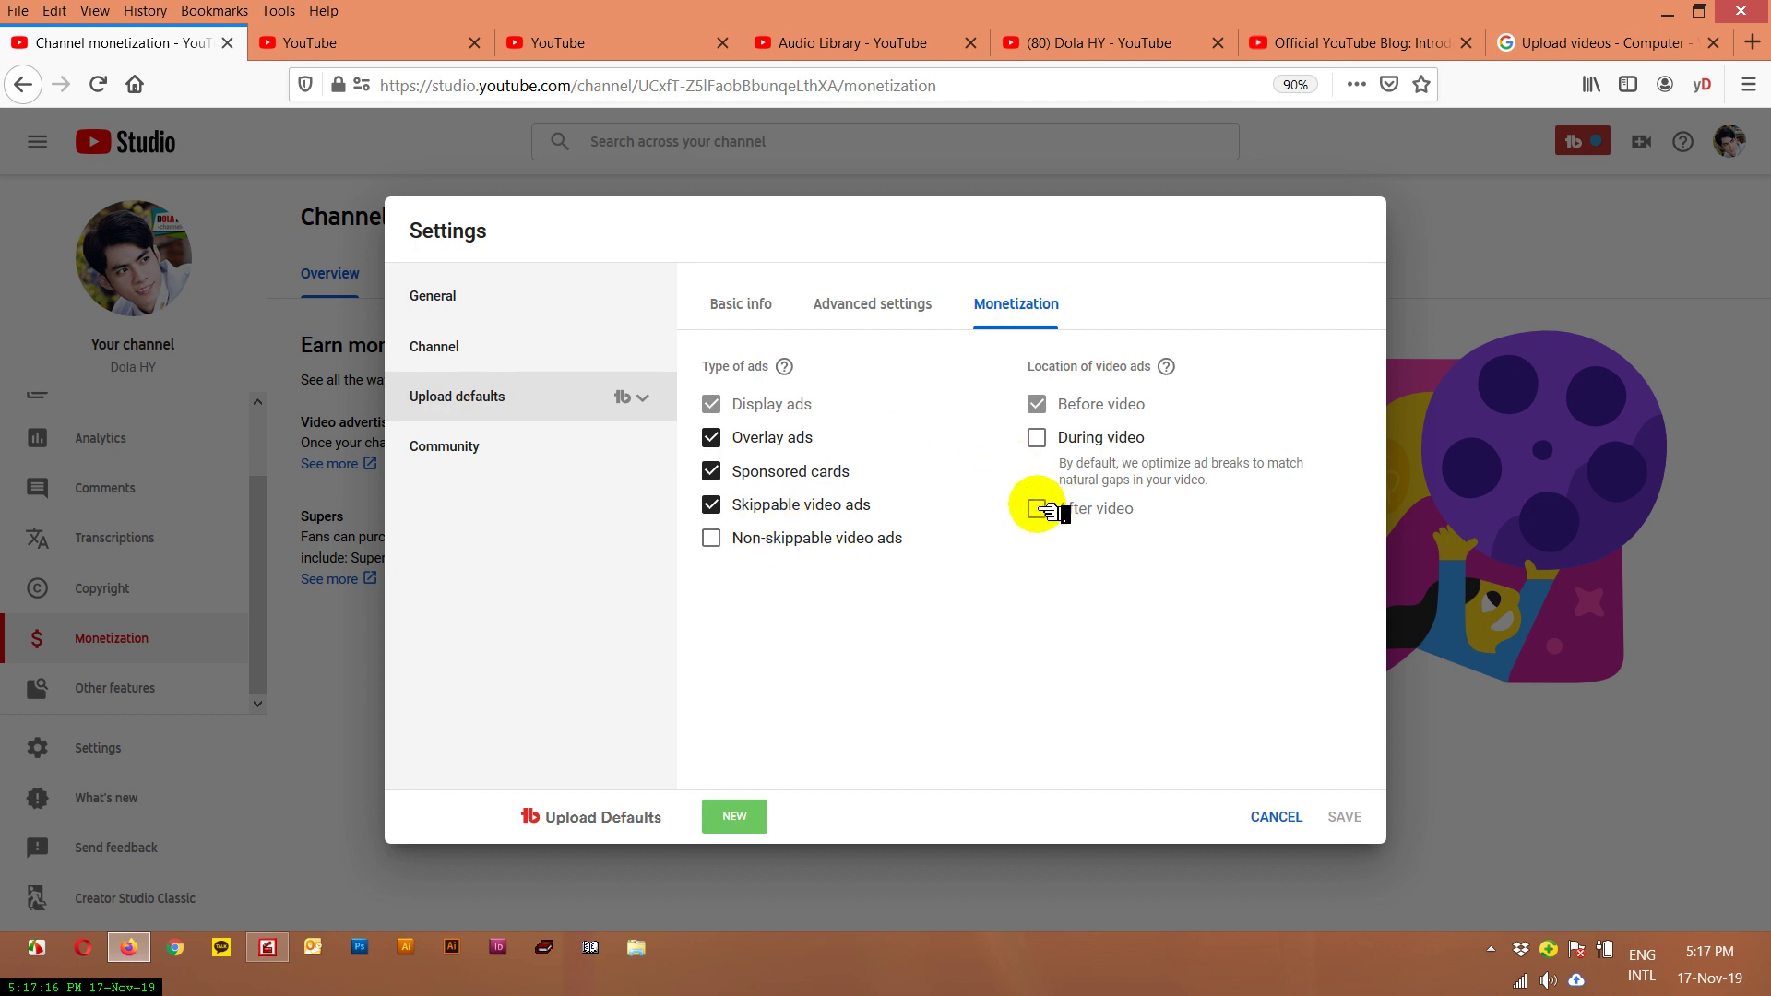
- Review the Community automated filters, blocked words and defaults, and cancel out of the settings to check What's new
click(466, 452)
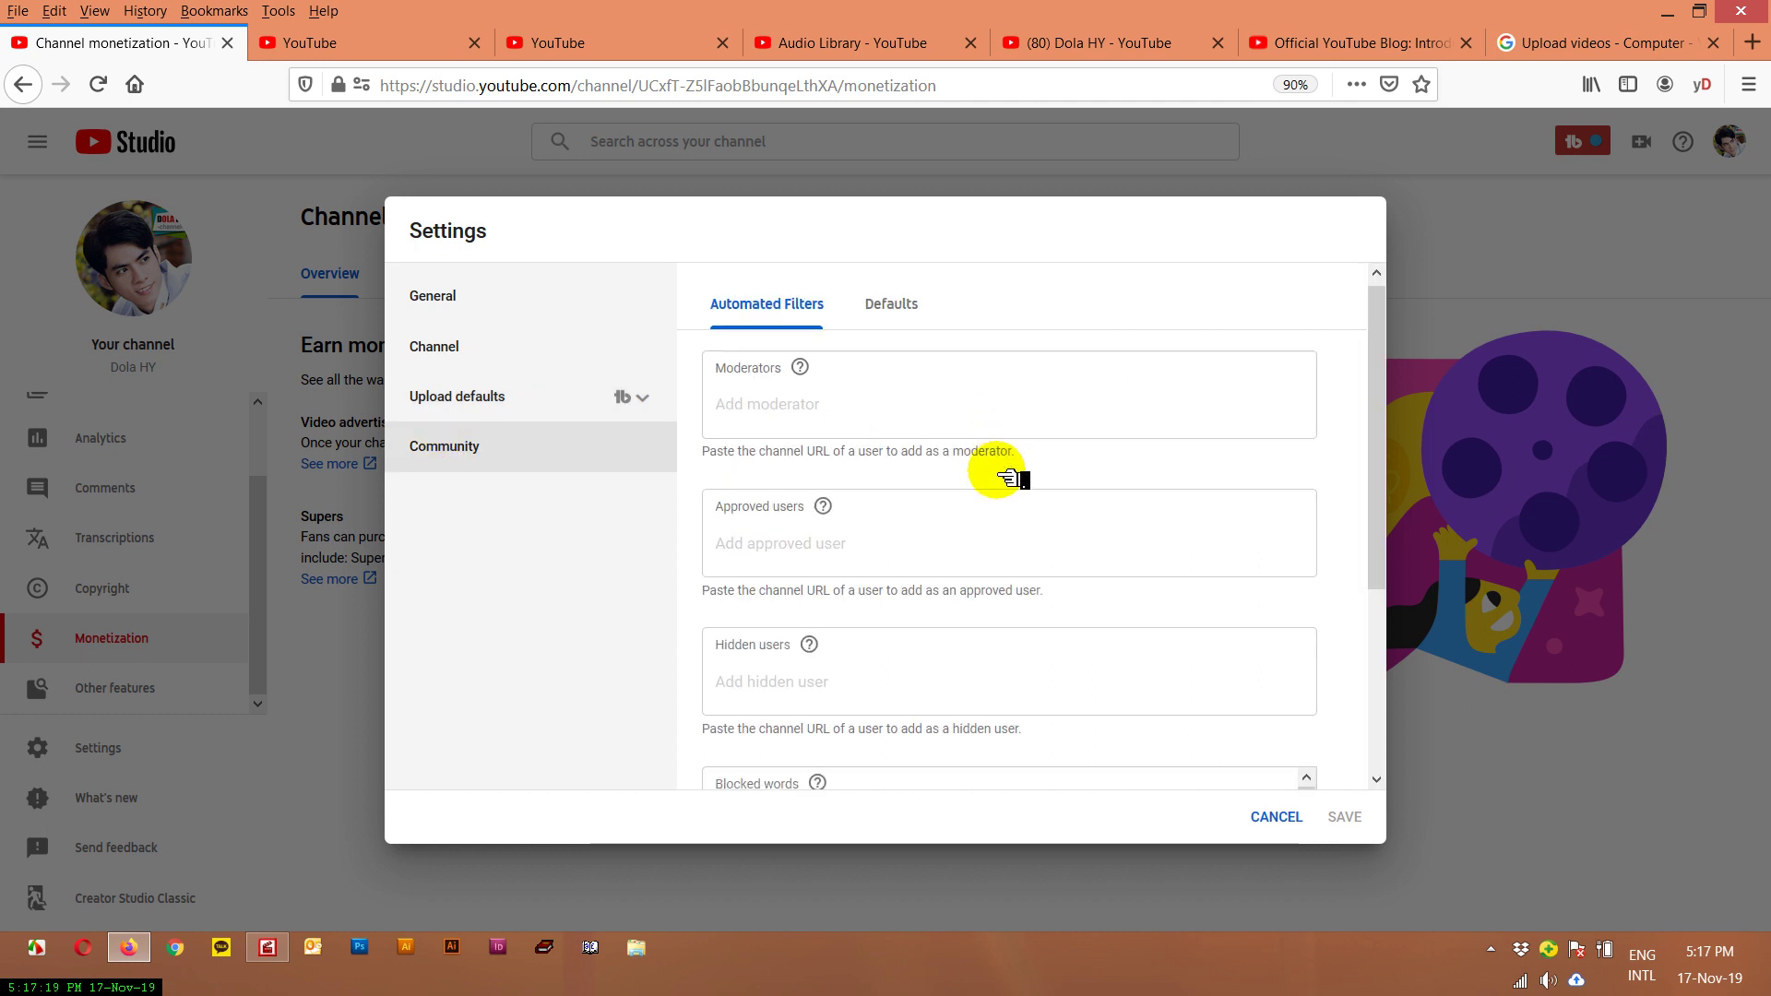
scroll(1008, 475, down, 3)
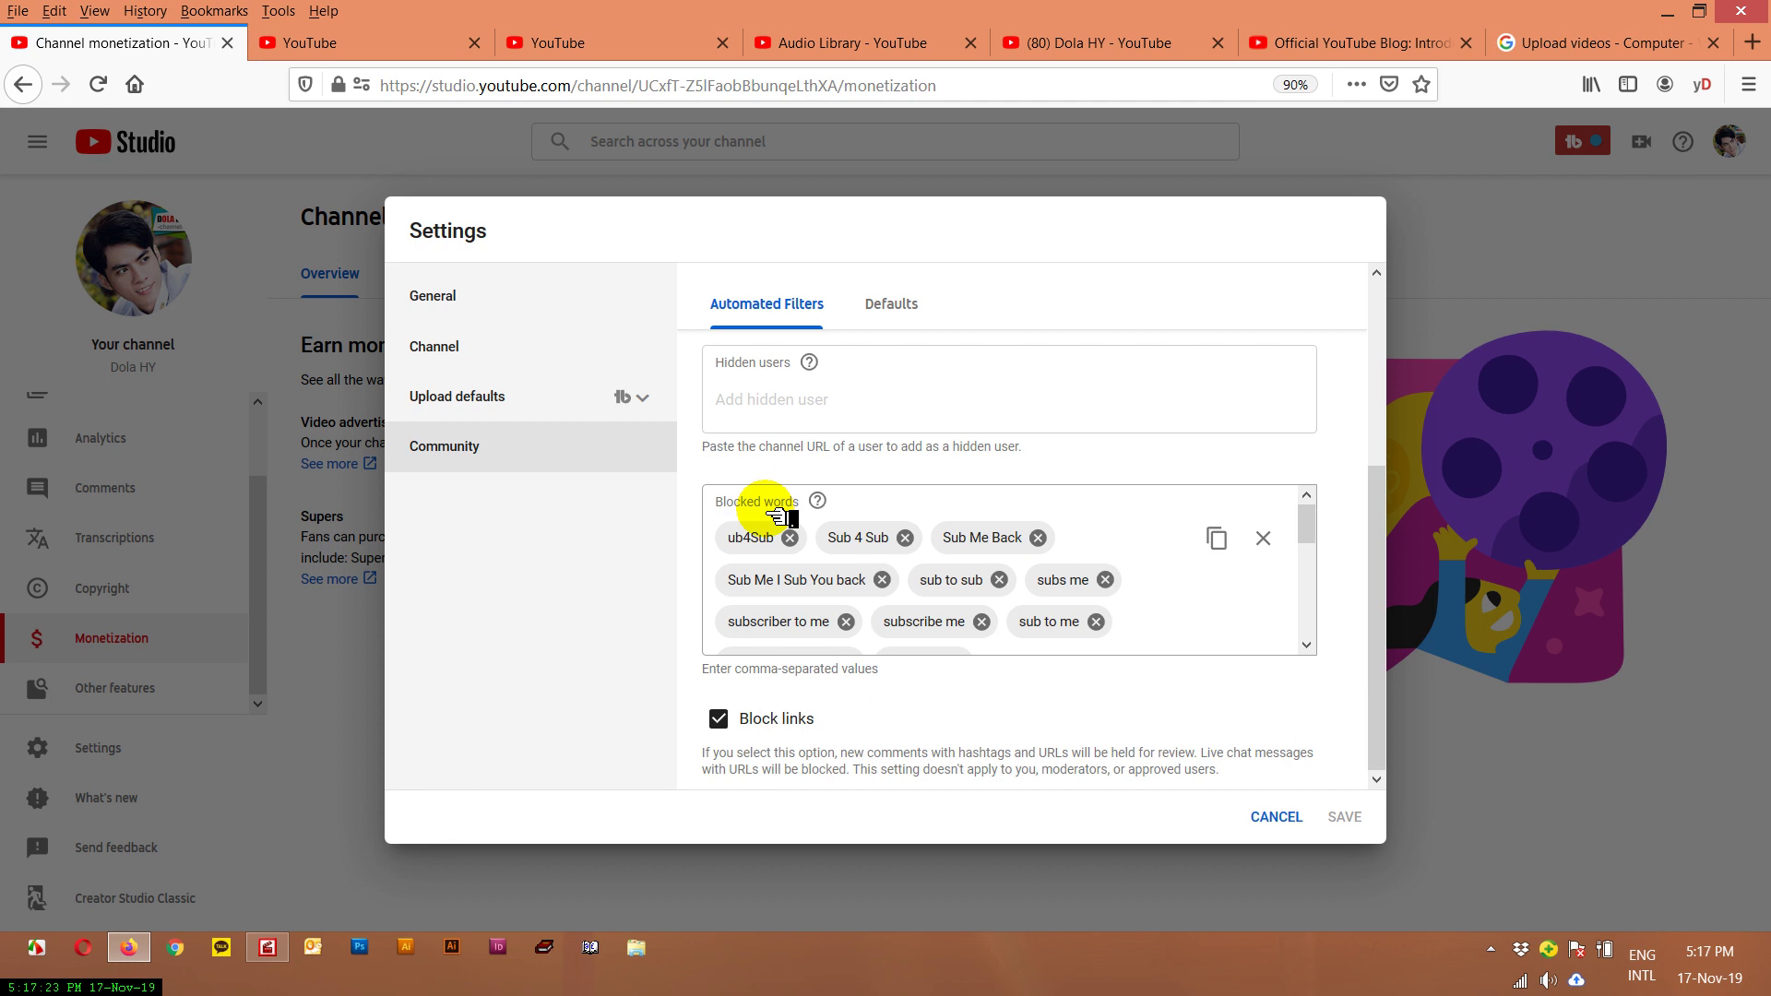
scroll(779, 519, down, 5)
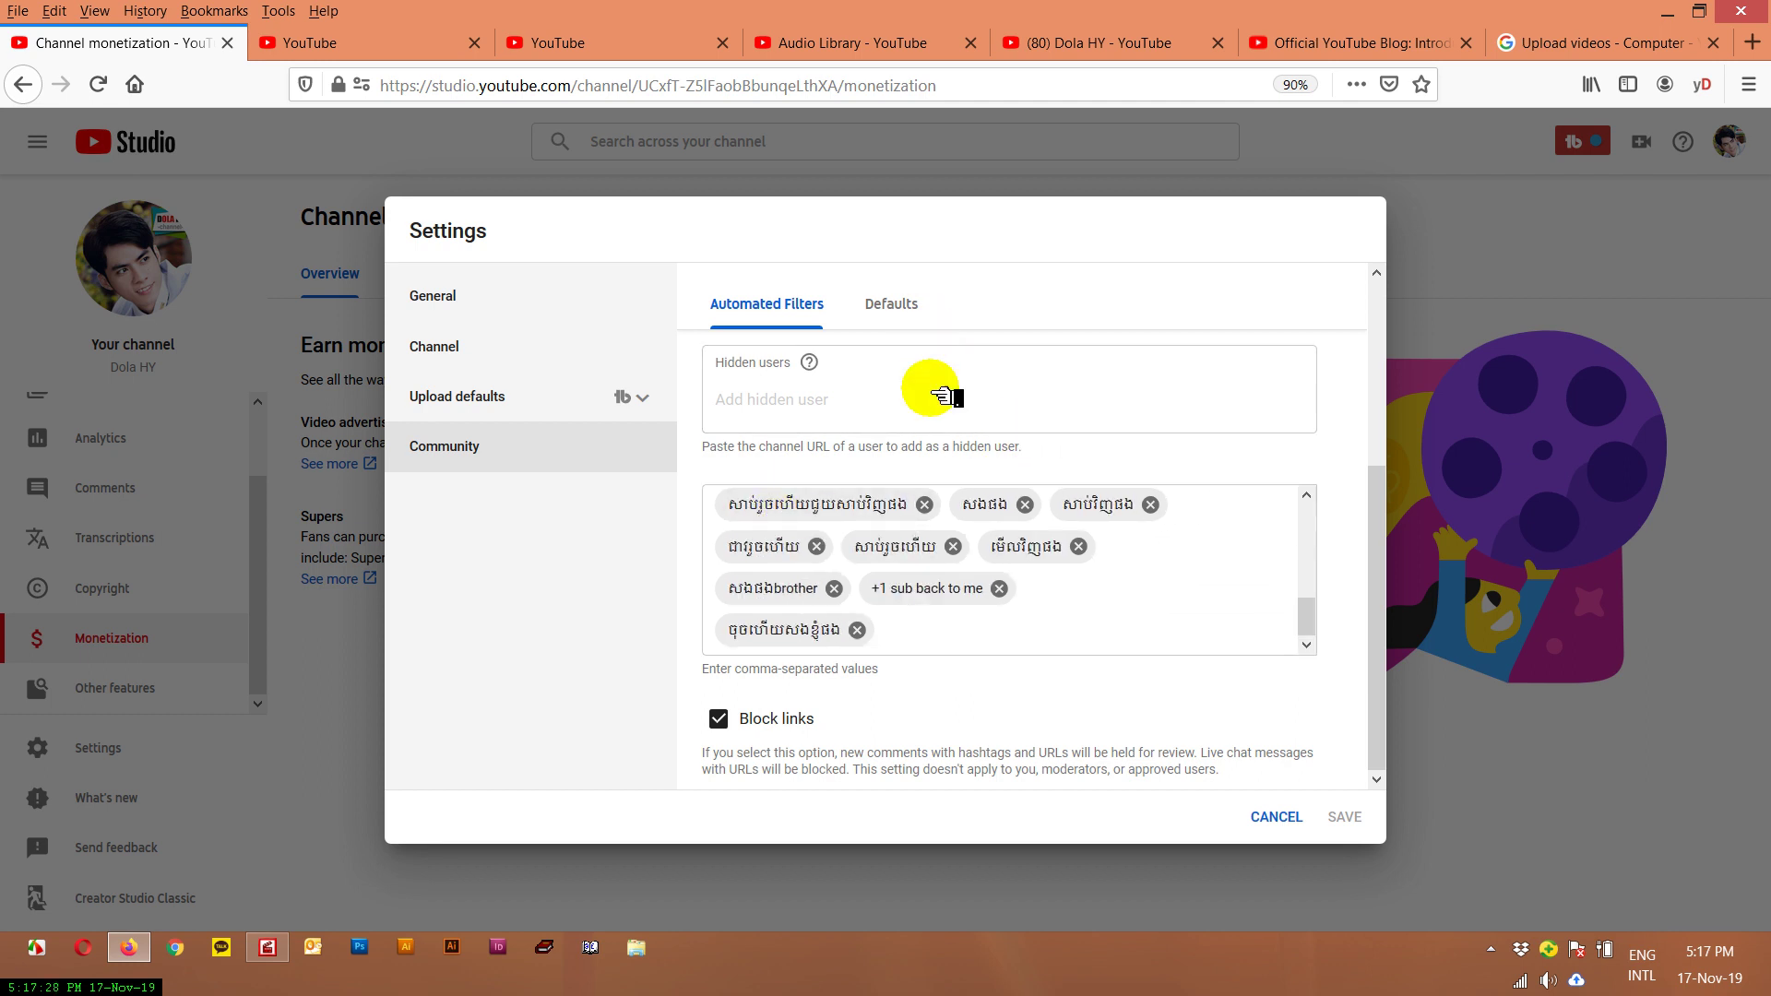
click(909, 308)
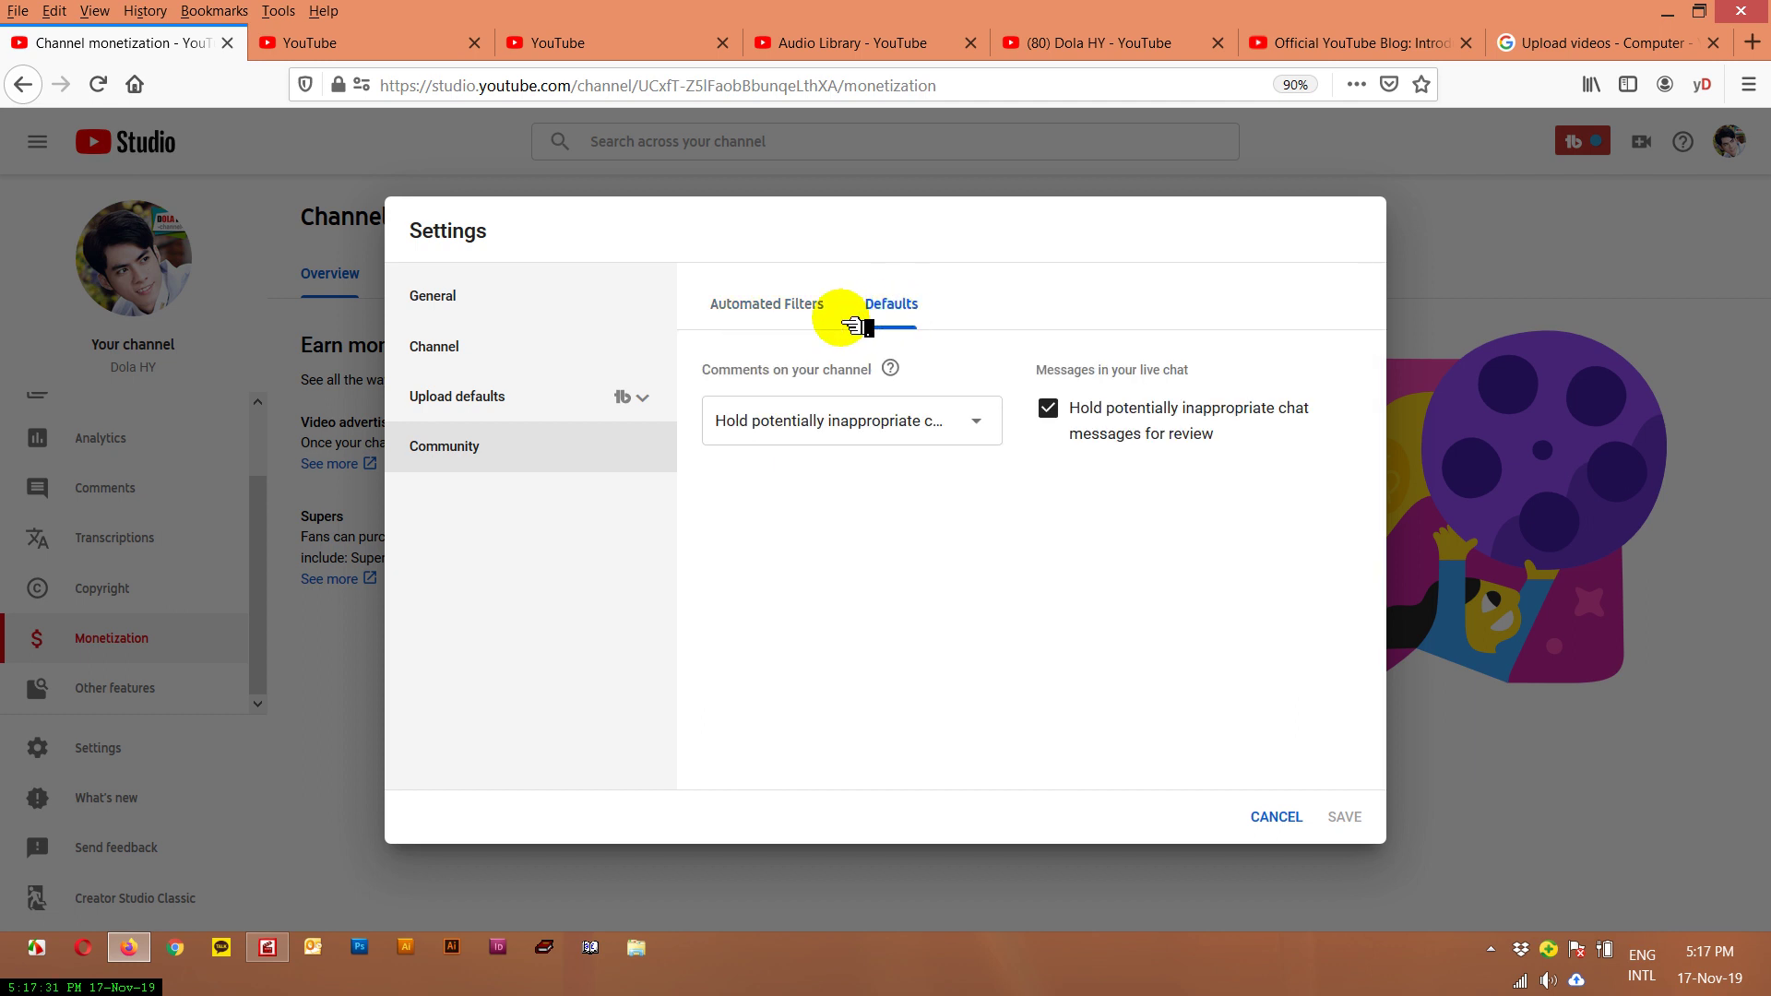
click(788, 304)
scroll(844, 650, down, 3)
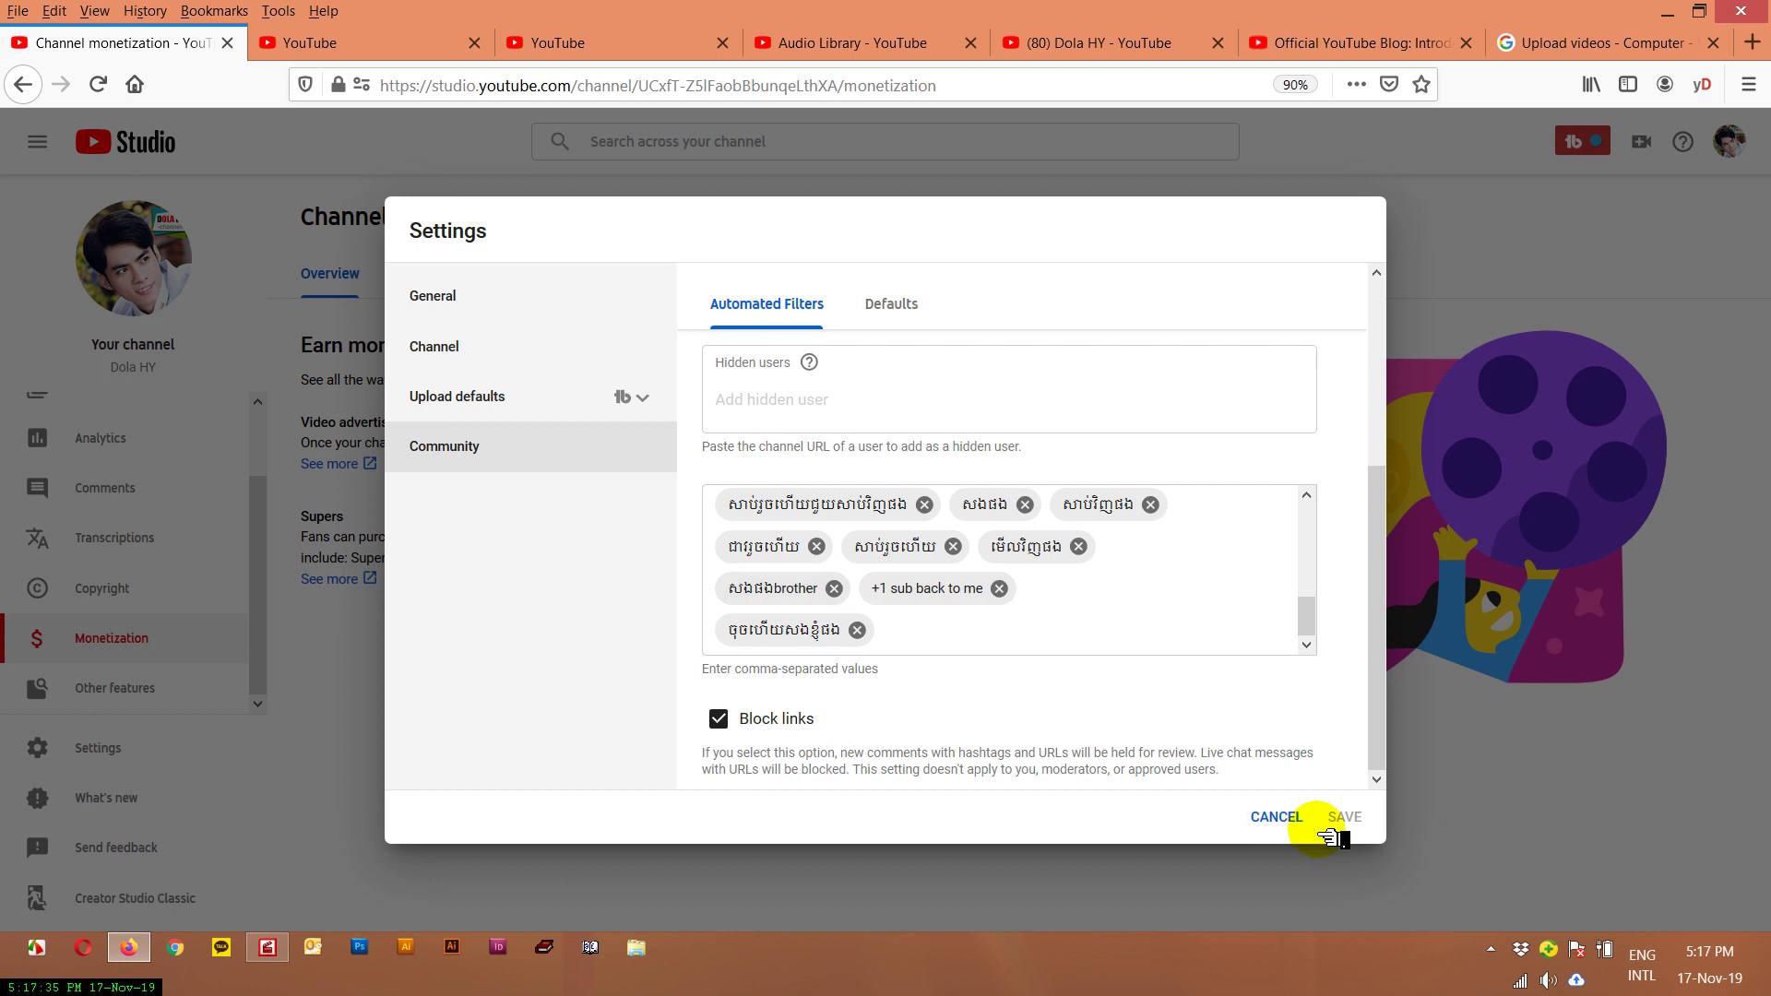
click(1268, 817)
click(148, 800)
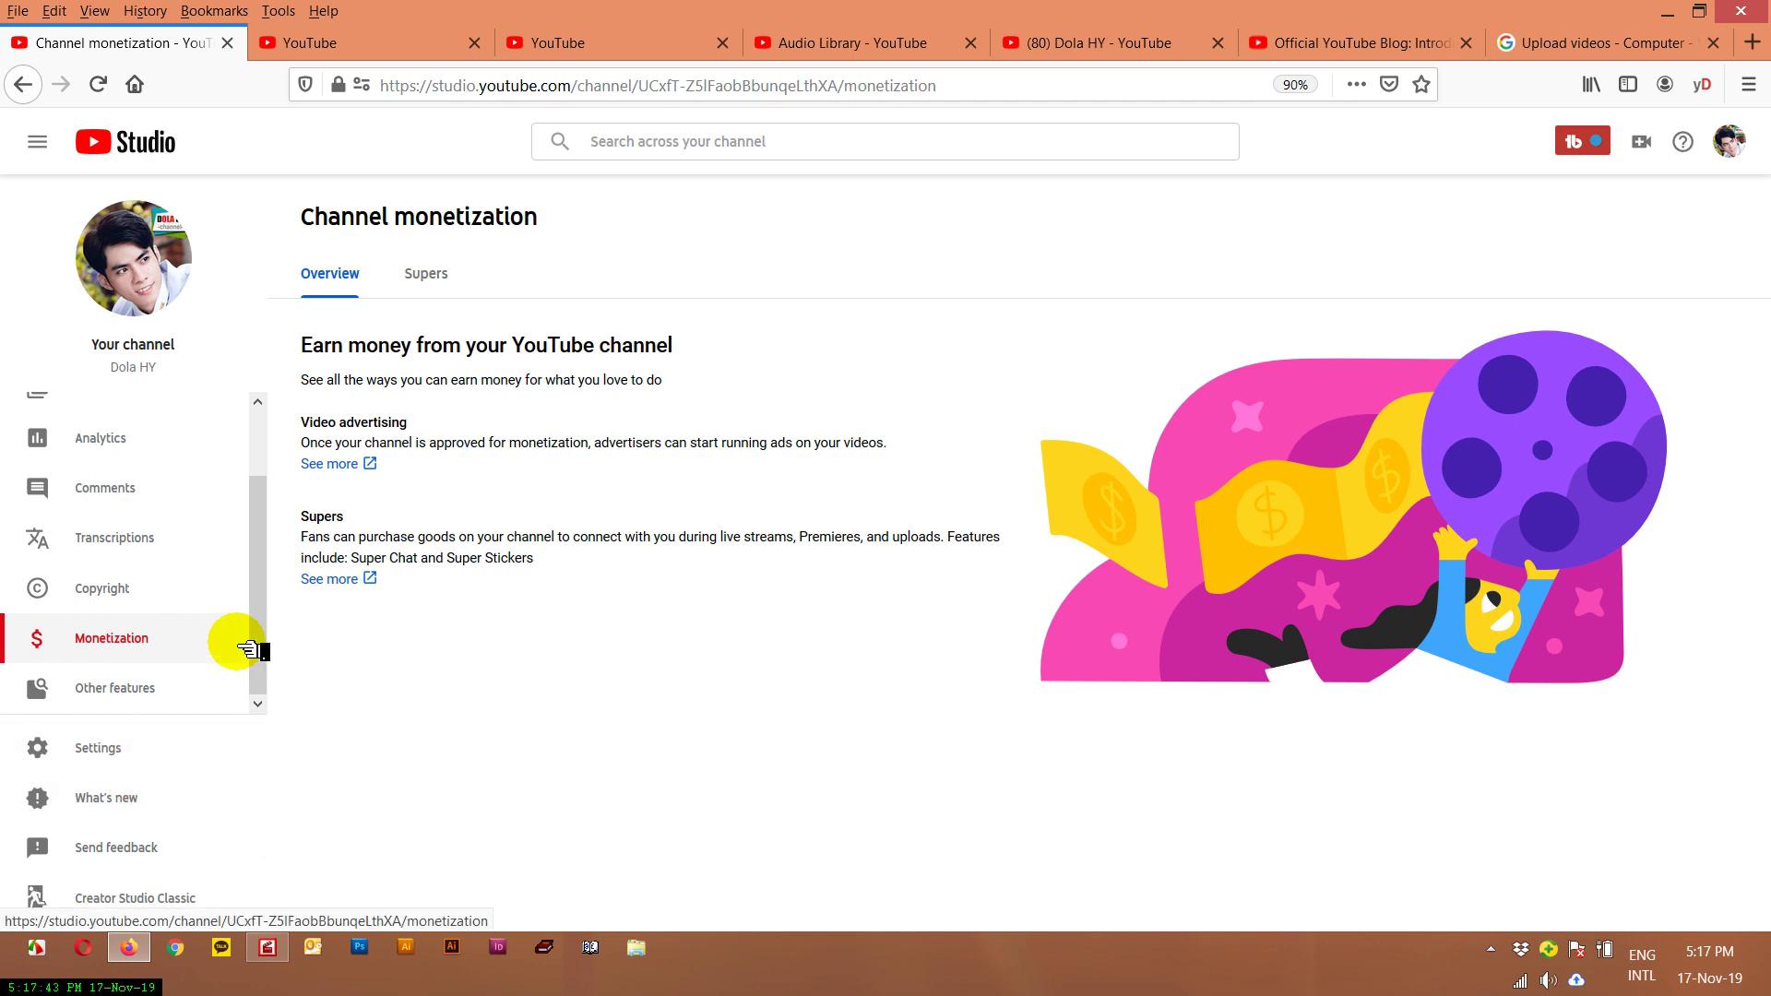
- Check the What's new options, review the Send feedback form with its description and screenshot fields, and cancel it
click(190, 804)
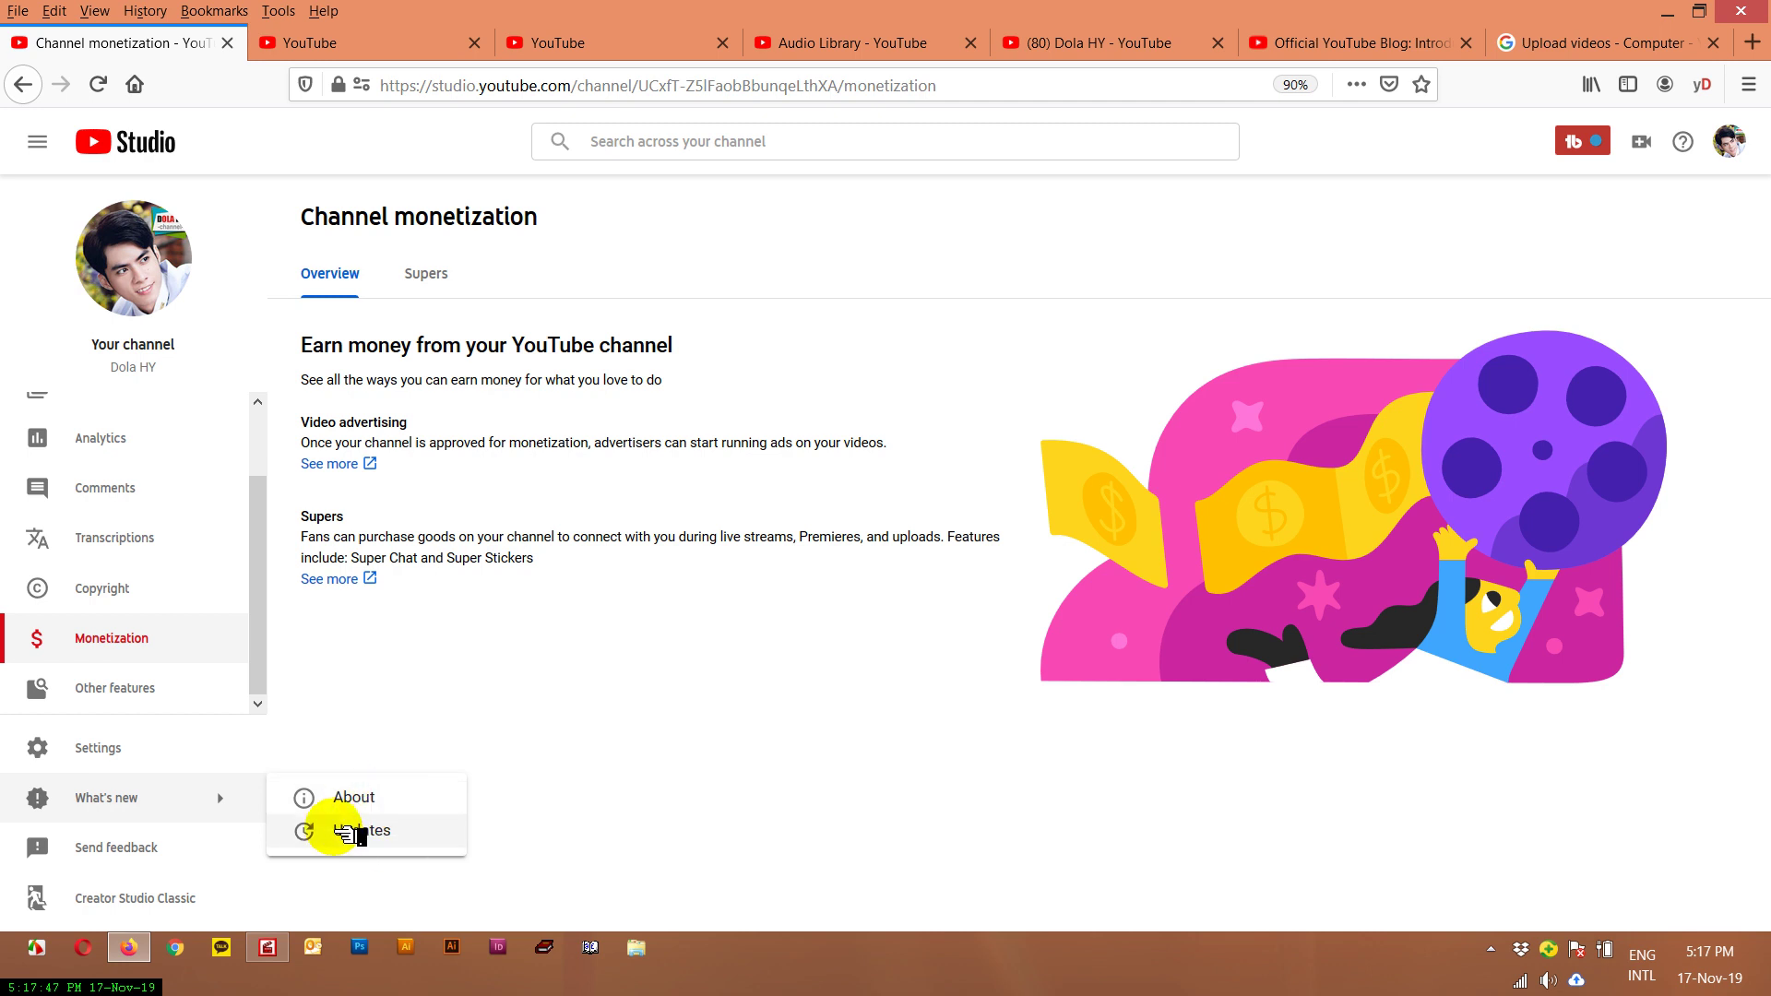
click(160, 863)
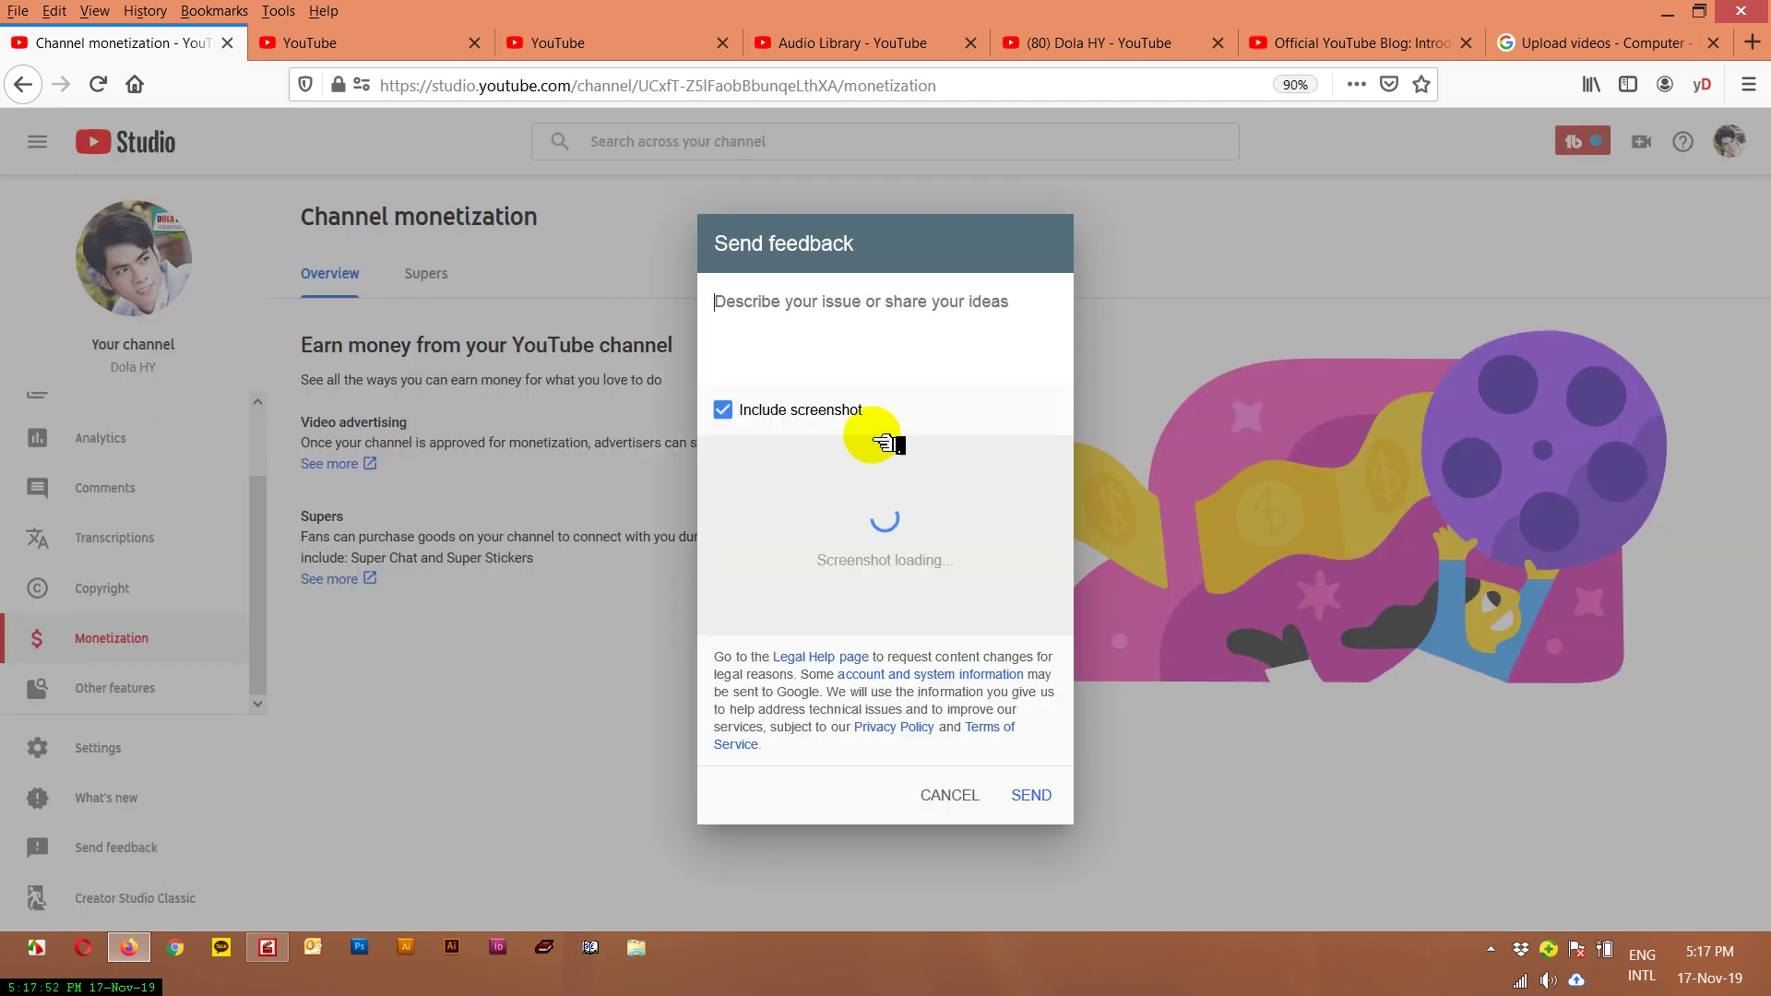
click(728, 308)
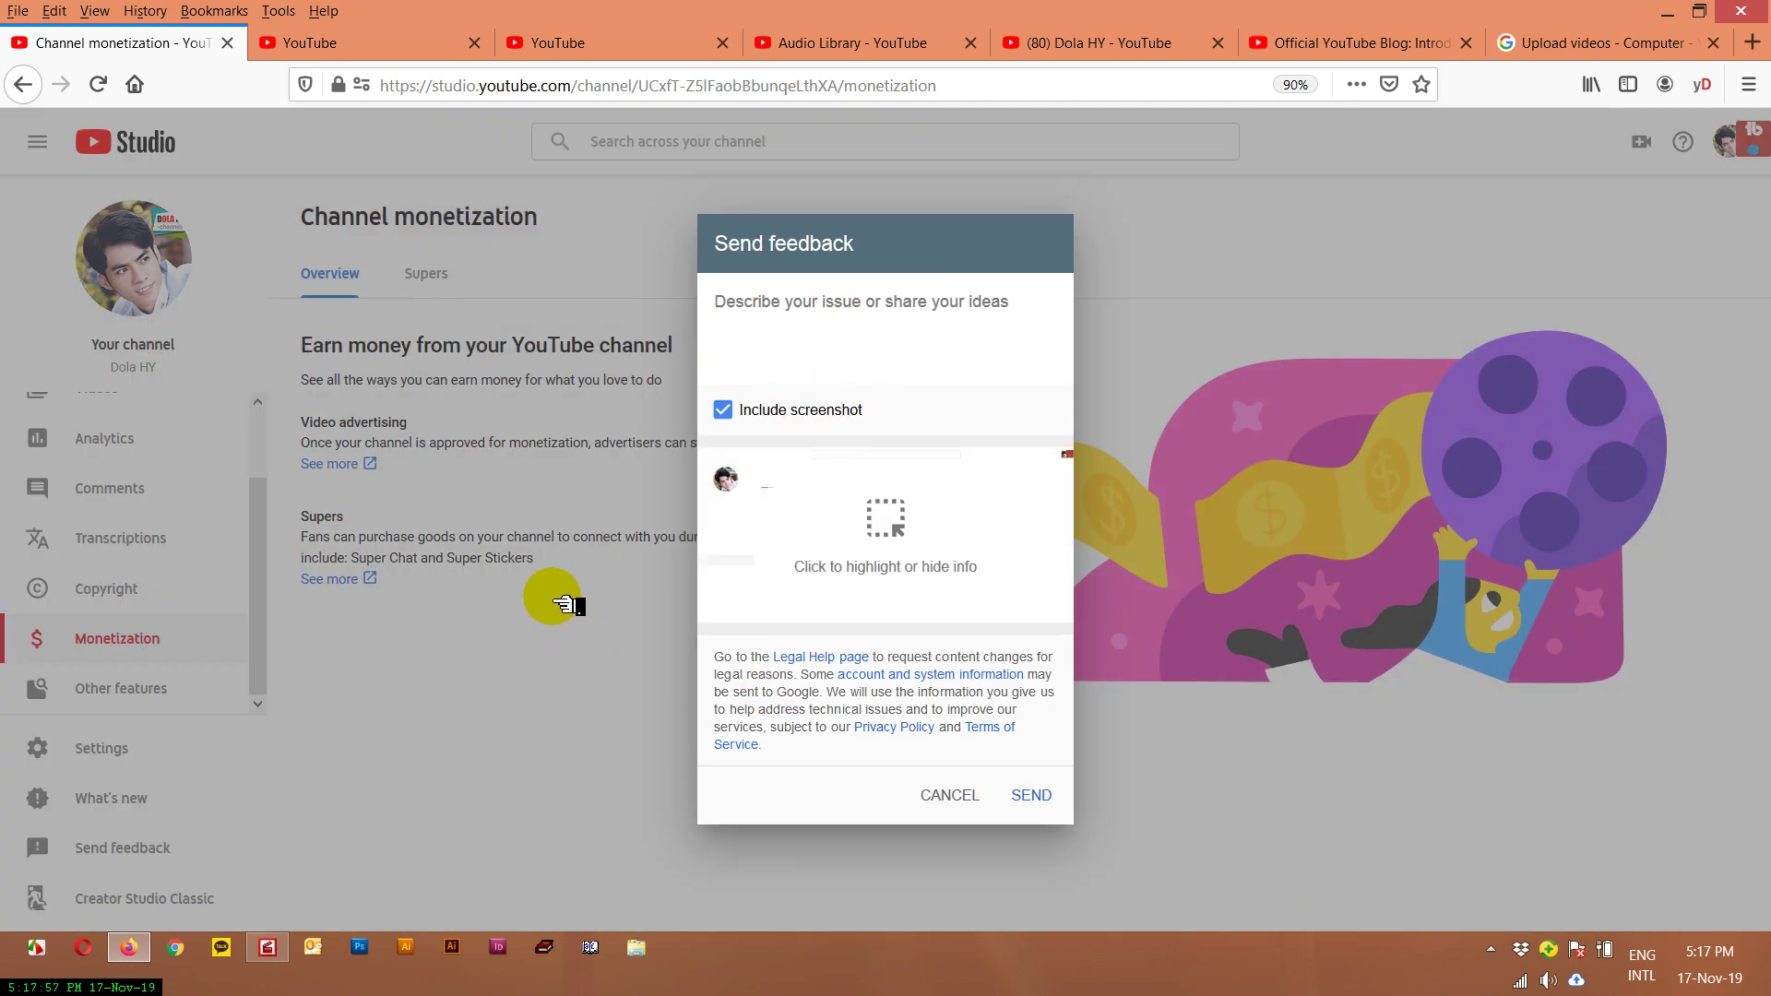
click(950, 795)
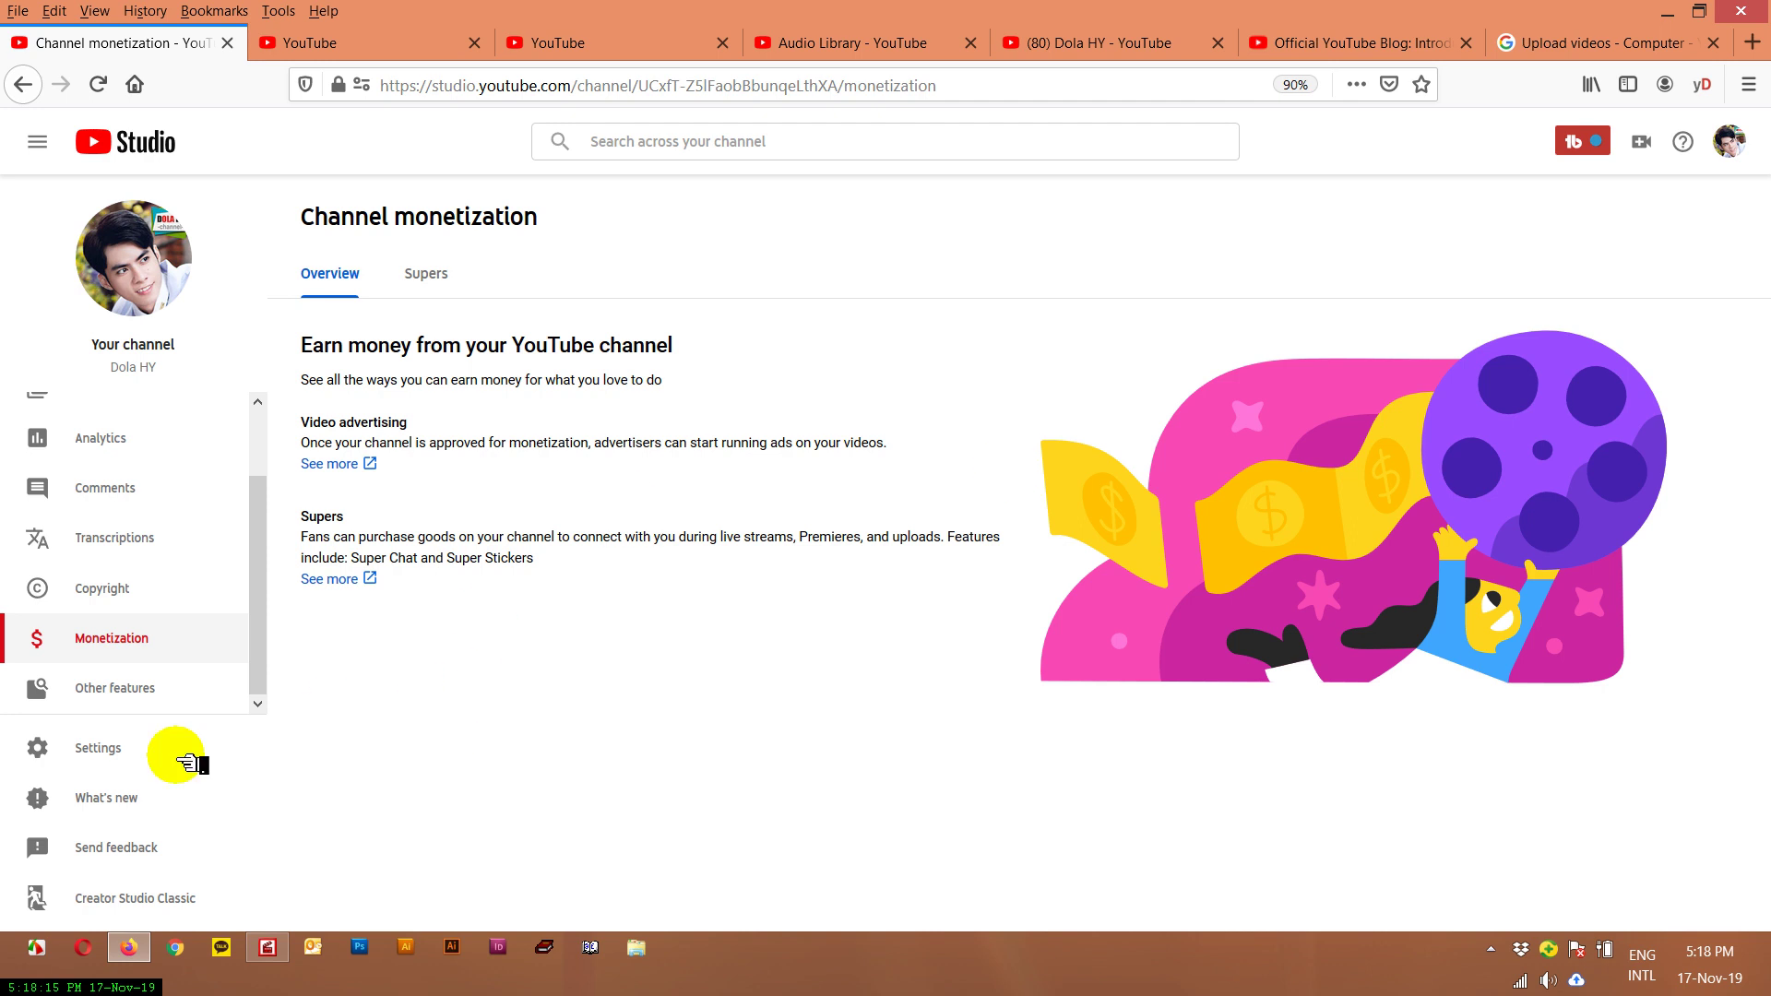
- Return from Channel monetization to the channel dashboard
click(88, 799)
scroll(244, 461, up, 2)
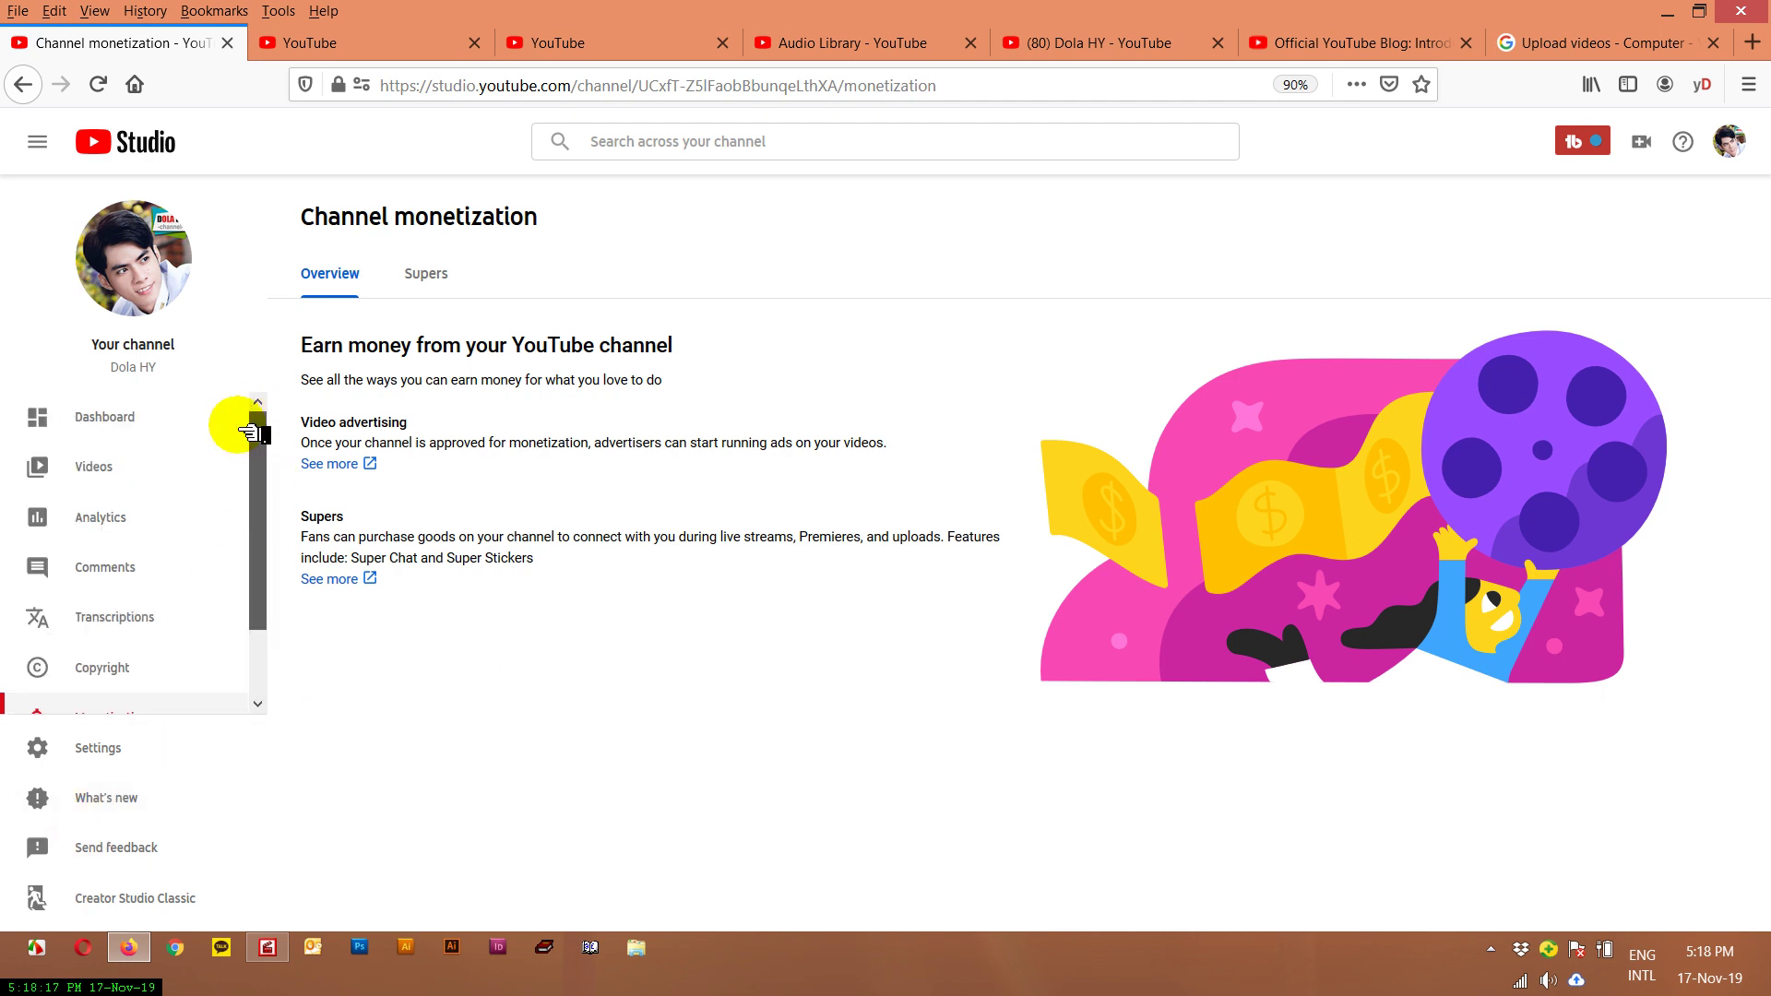
click(152, 431)
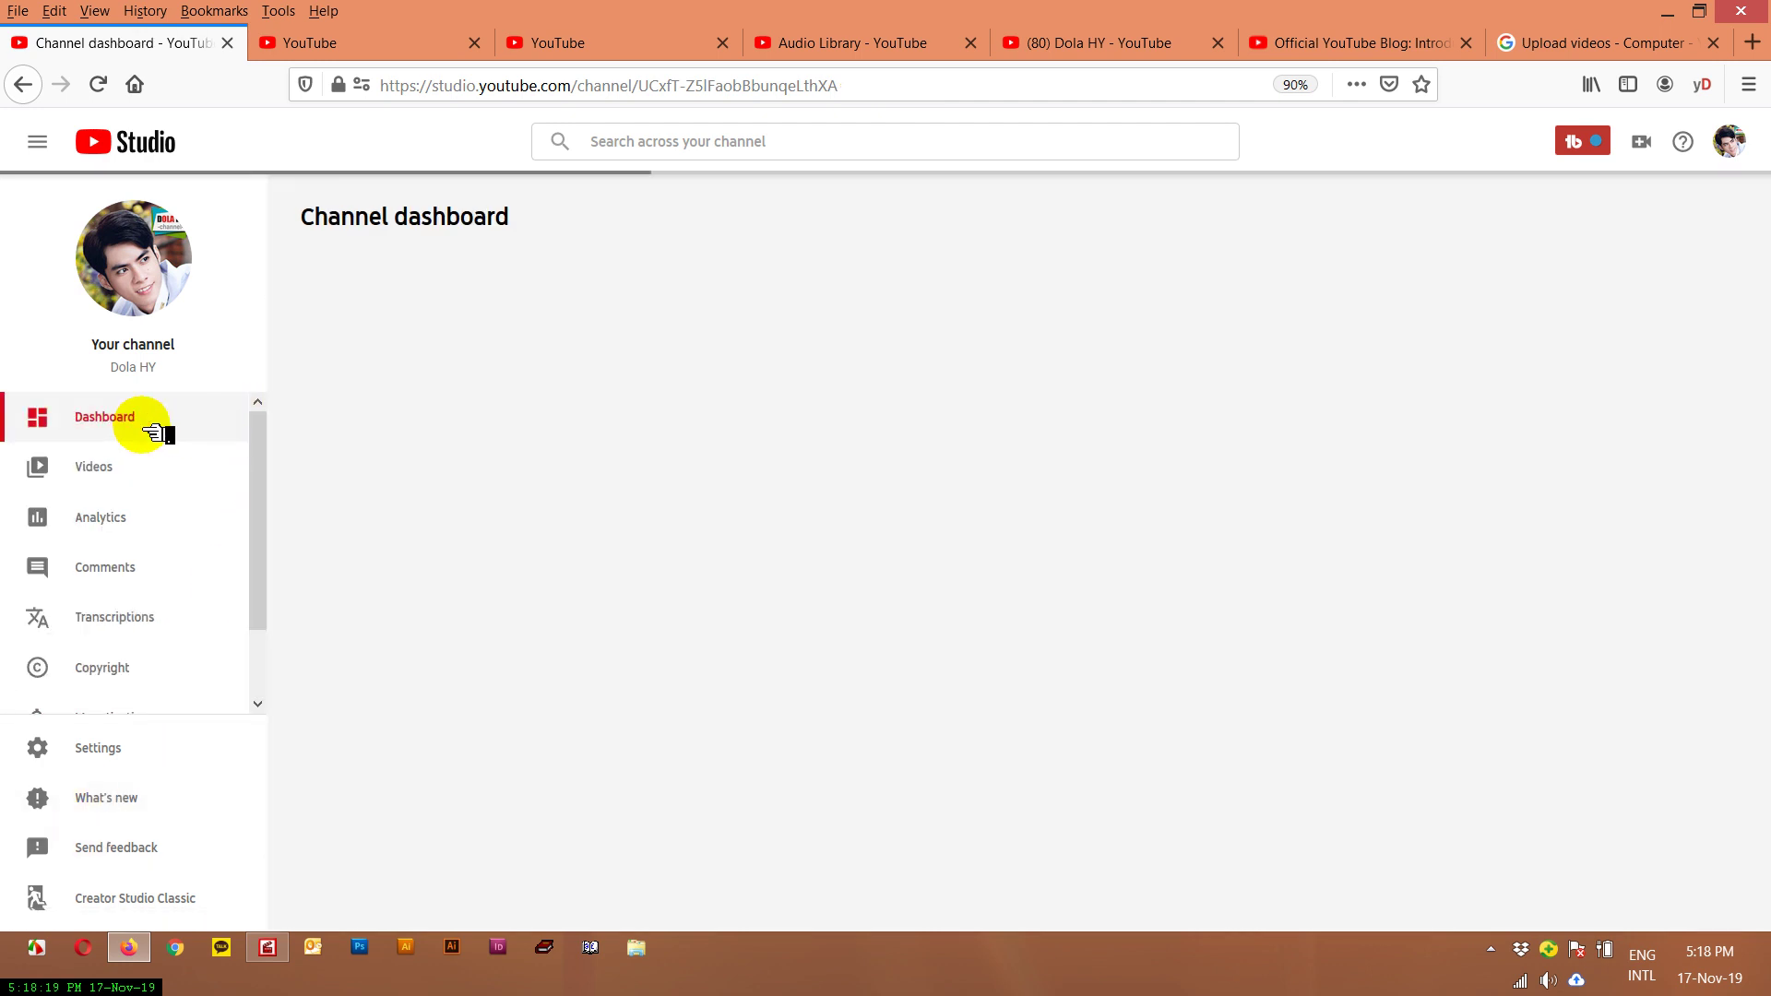